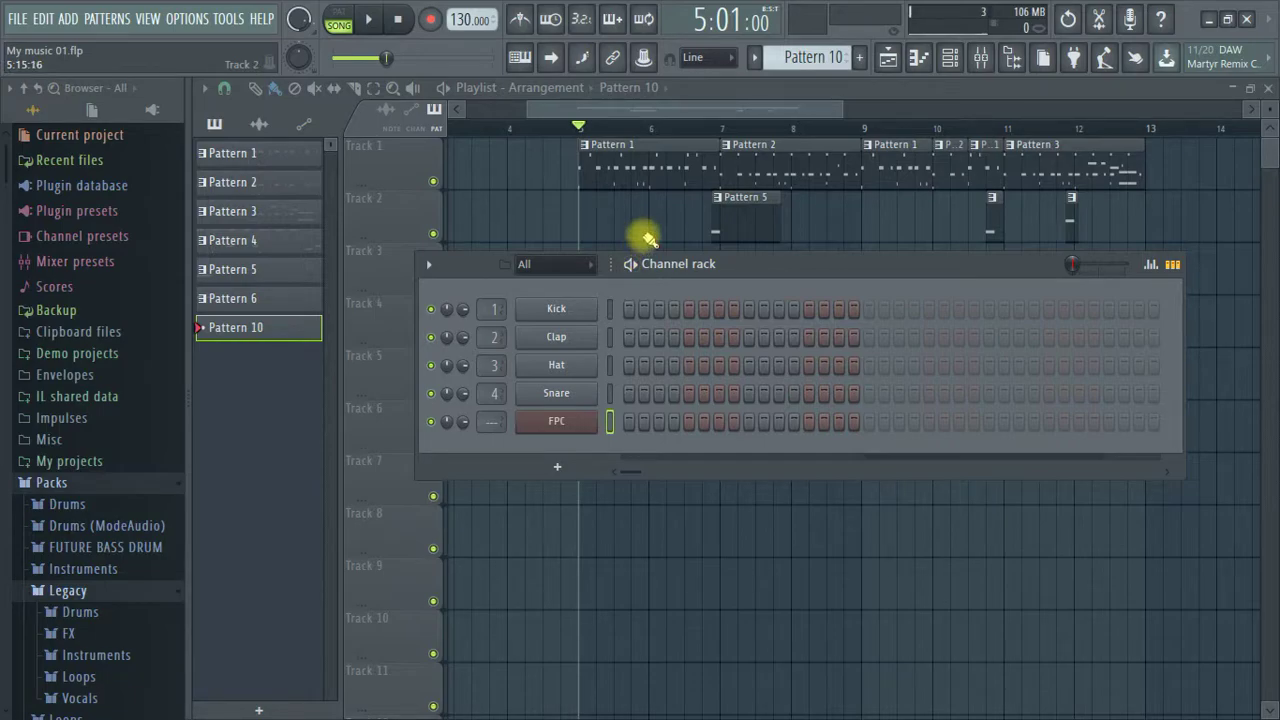
Add the Ibanez preset from the Packs Instruments Bass folder as a new channel and close its plugin window.
scroll(150, 540, down, 5)
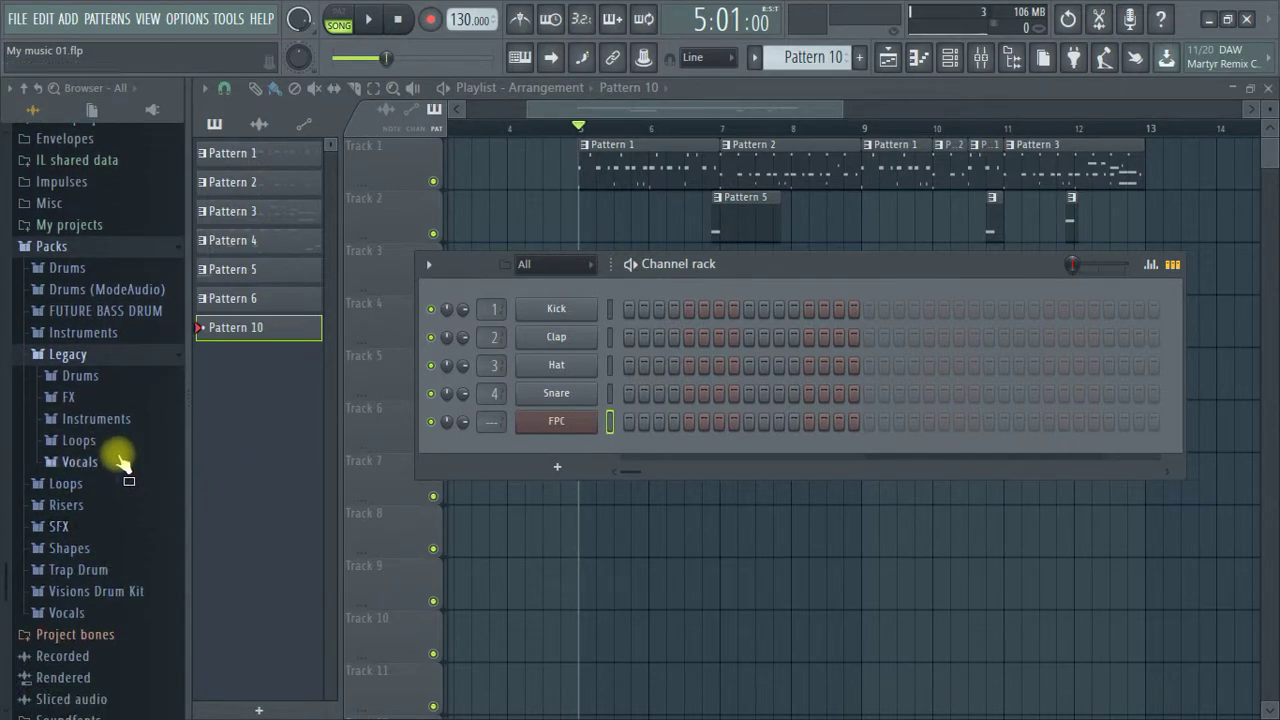
click(118, 420)
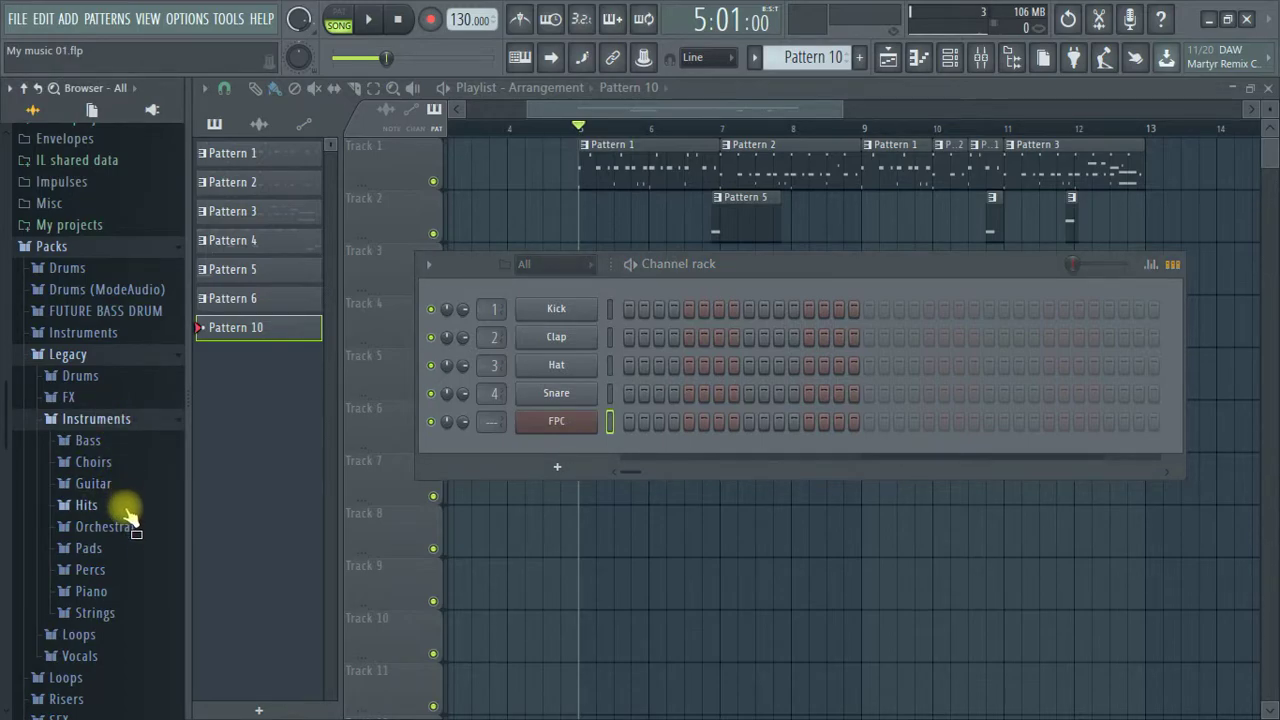
click(100, 419)
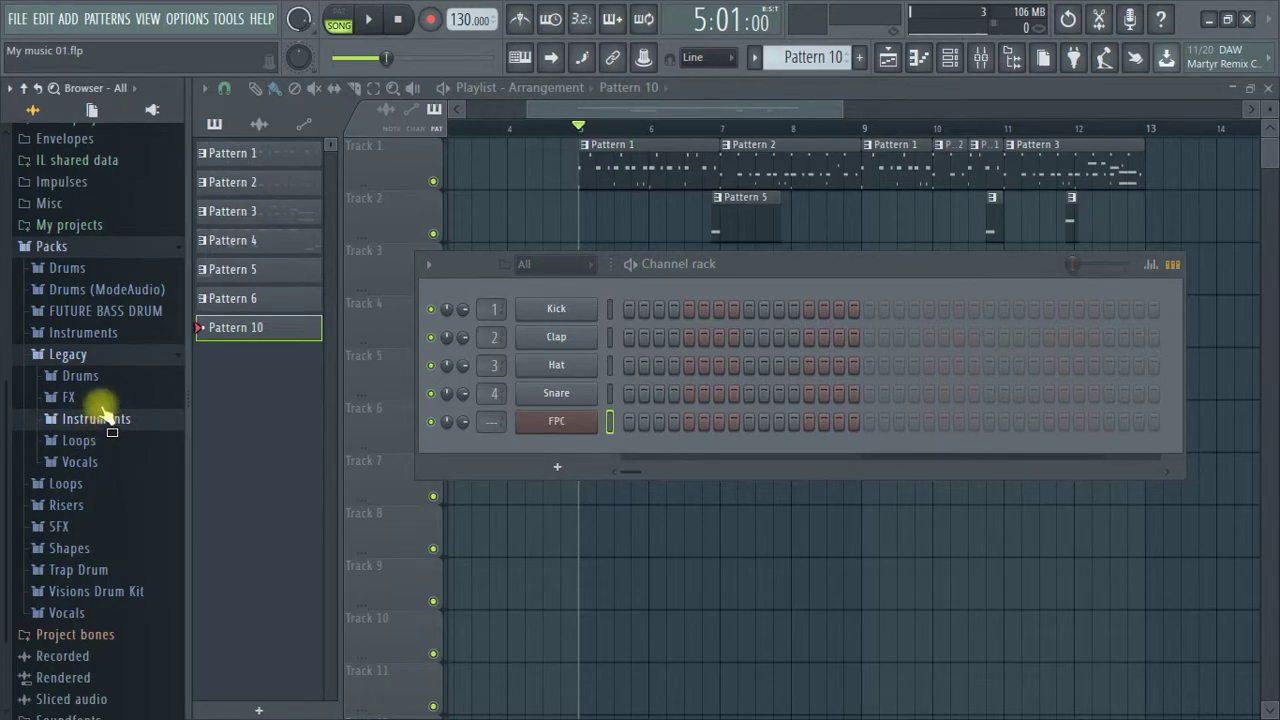
click(98, 355)
click(100, 386)
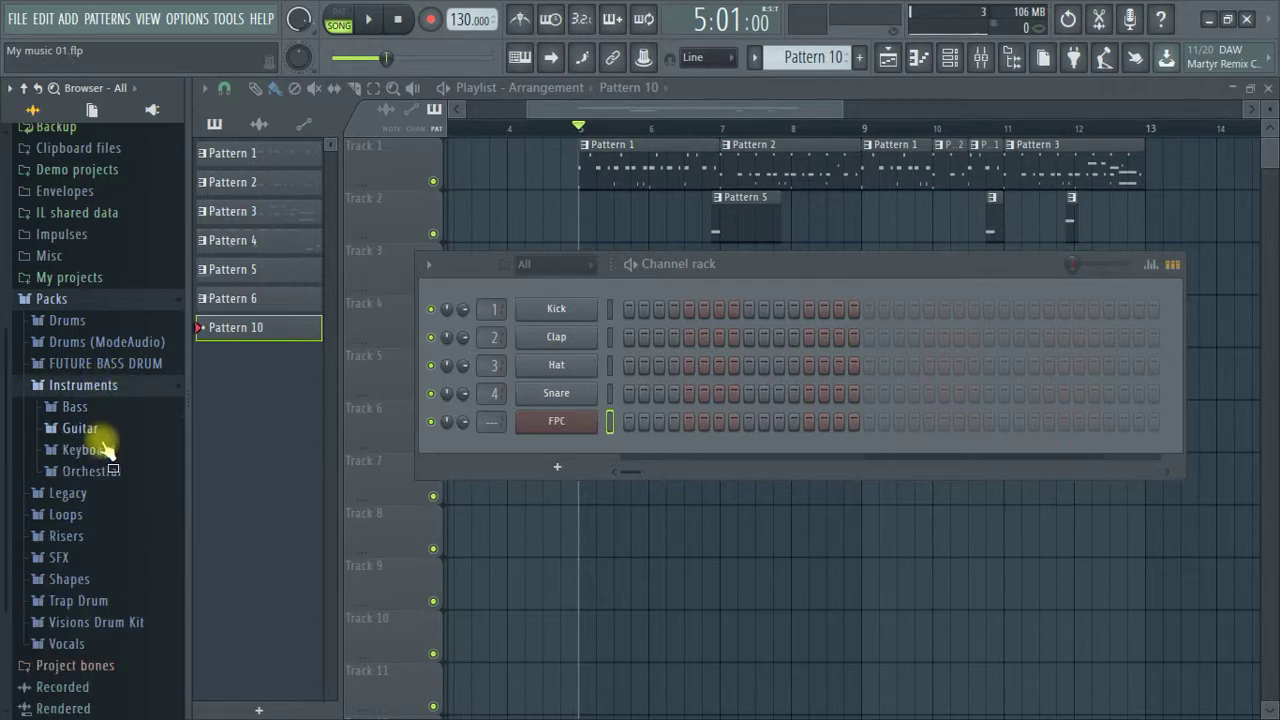
click(75, 406)
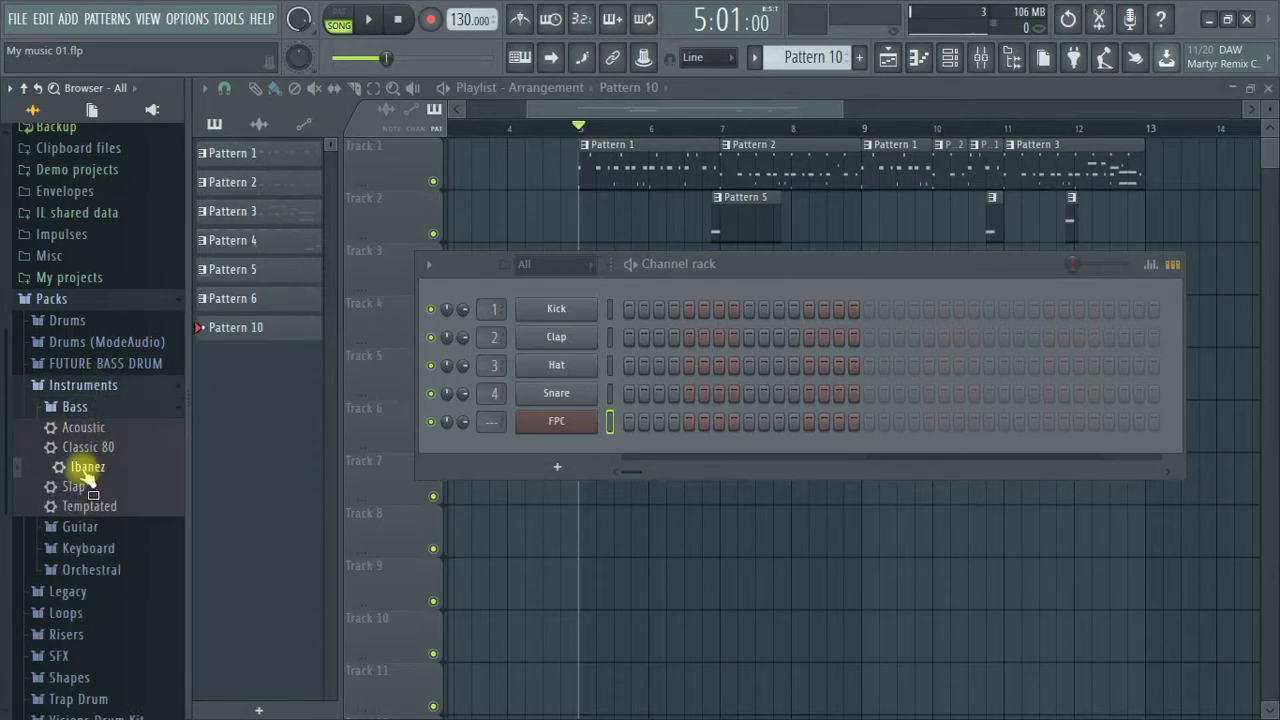
drag(559, 447, 566, 449)
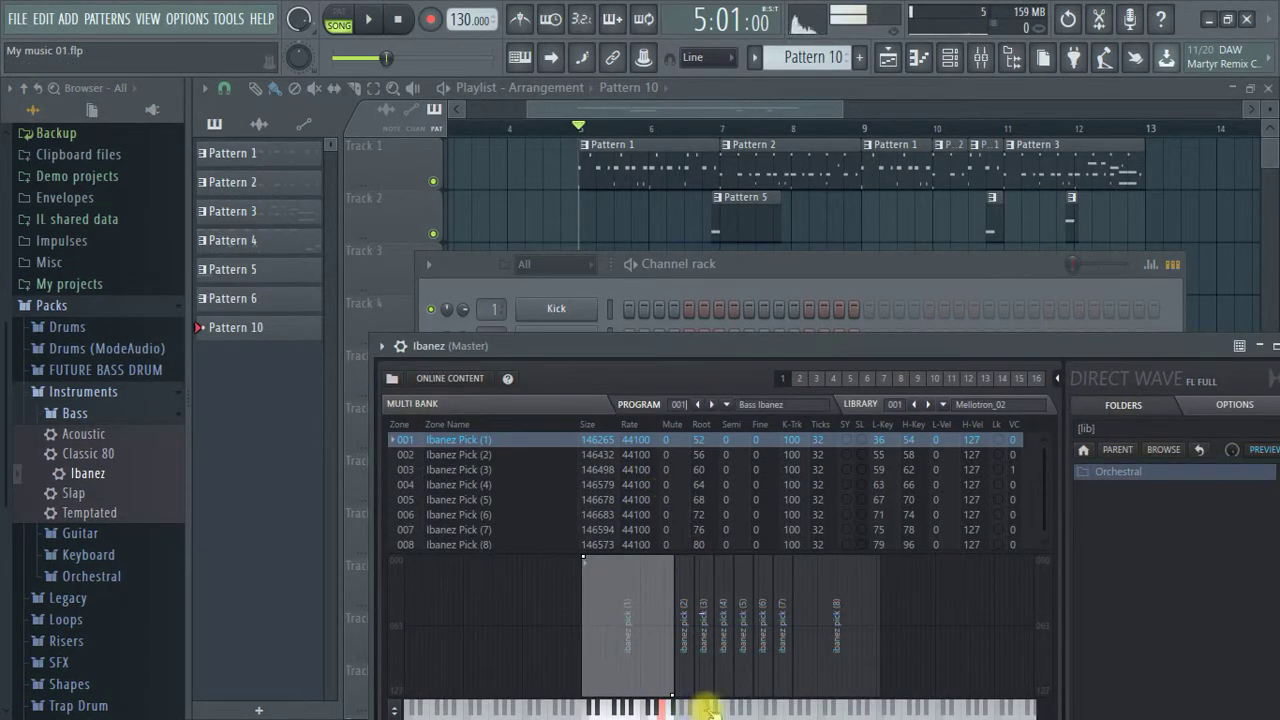
drag(742, 343, 682, 197)
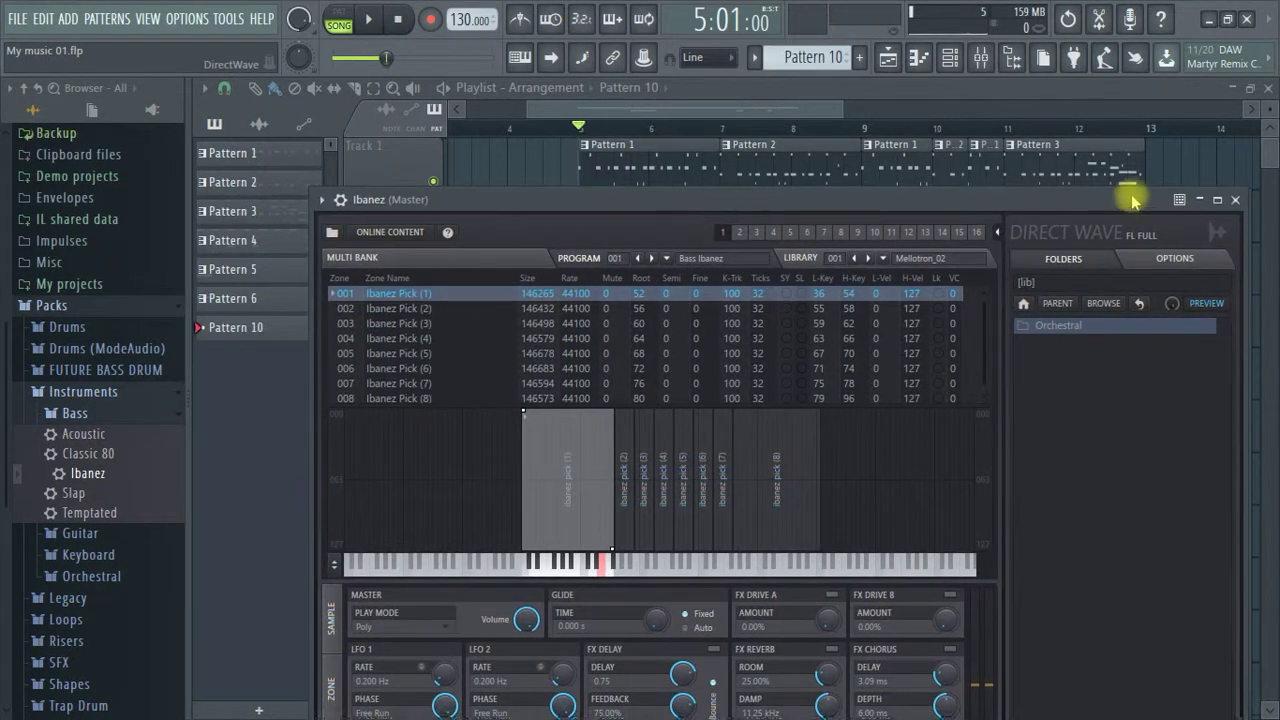
click(1239, 200)
Open the piano roll of the Ibanez channel and enter a two-step C4 note at the start of bar 1.
right_click(578, 451)
key(Escape)
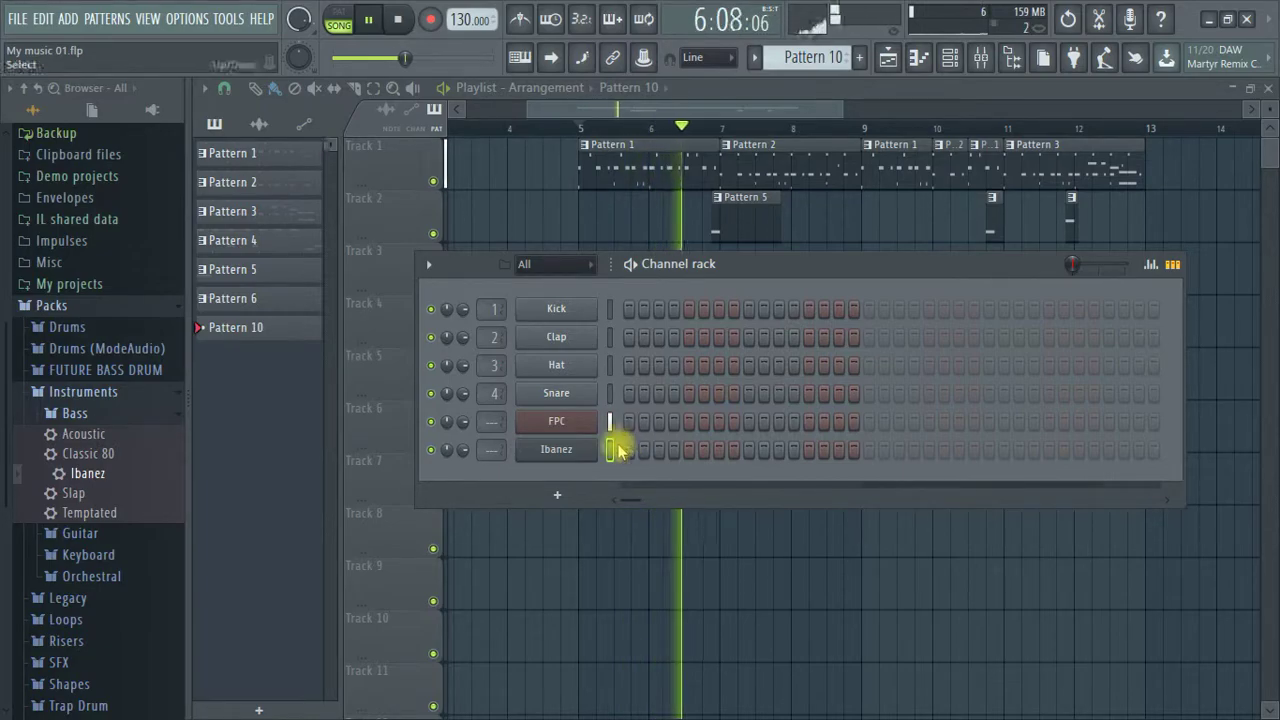
key(space)
right_click(578, 451)
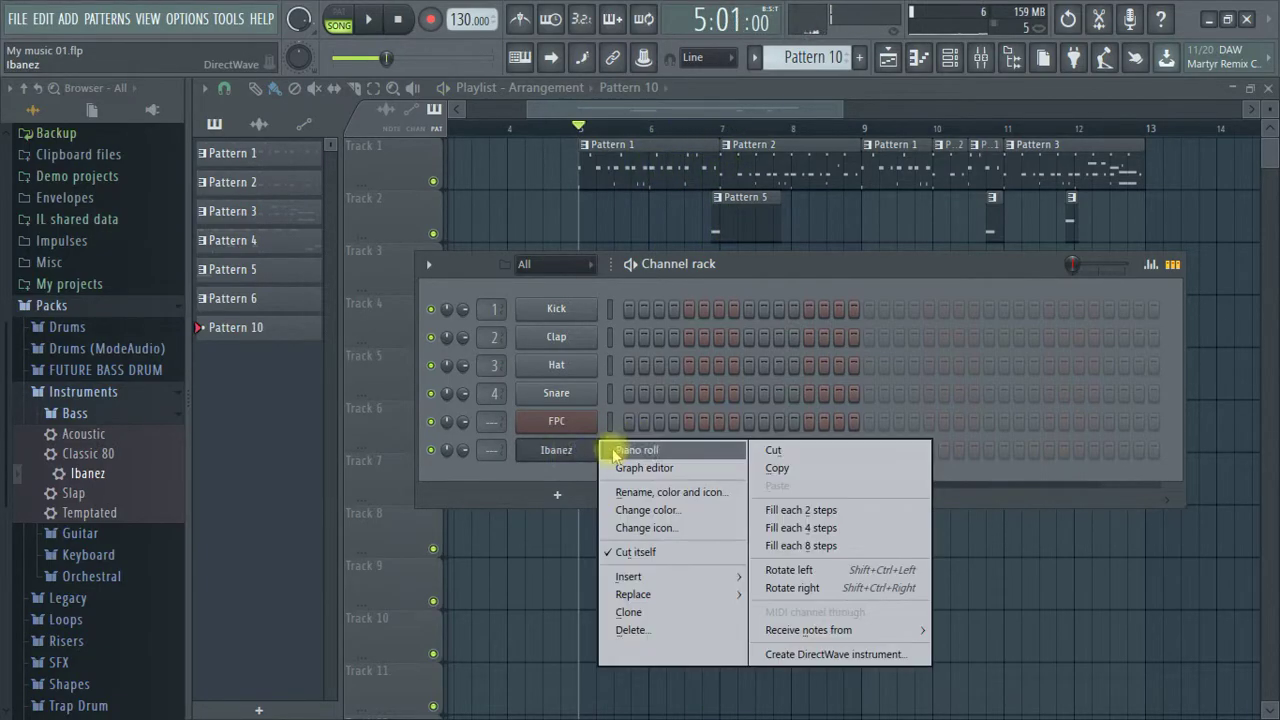
click(630, 450)
scroll(297, 392, down, 2)
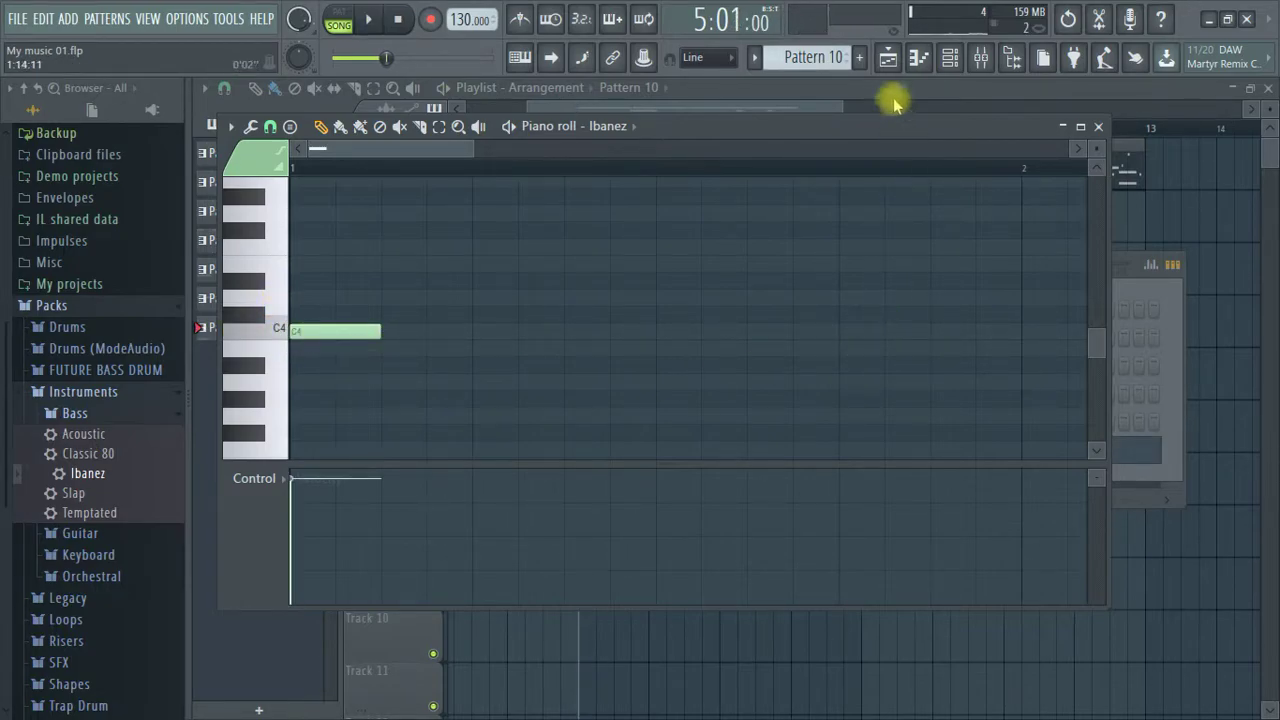
Place Pattern 10 on Track 5 at bar 5 of the playlist, play it, and return to the Ibanez piano roll.
click(888, 57)
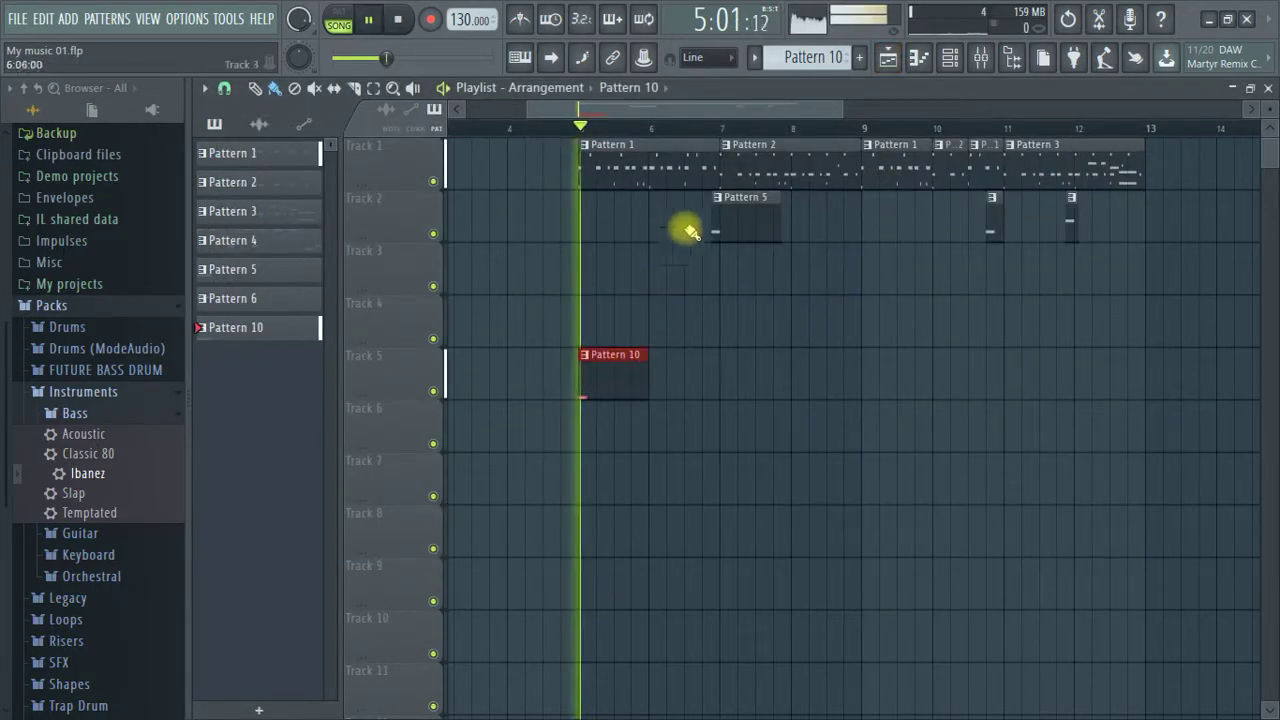
key(space)
click(918, 59)
Add a one-step C4 note at step 9 of bar 1.
key(space)
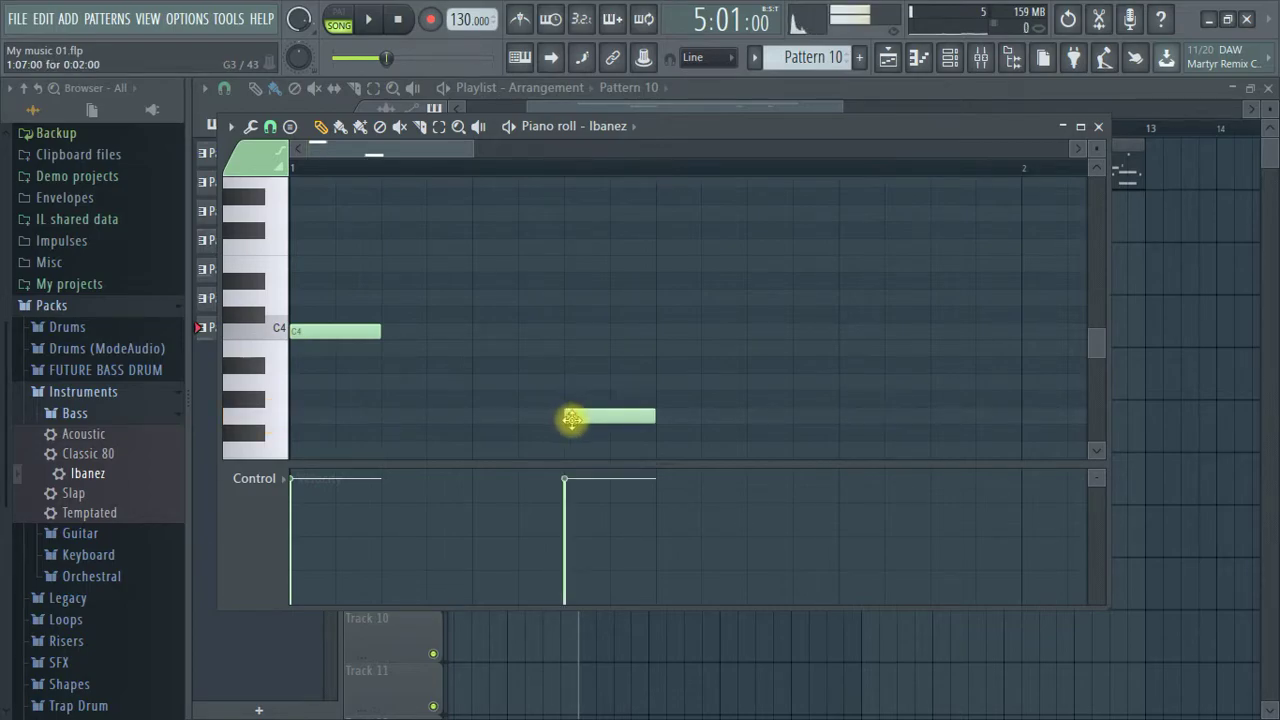
key(space)
drag(624, 420, 678, 343)
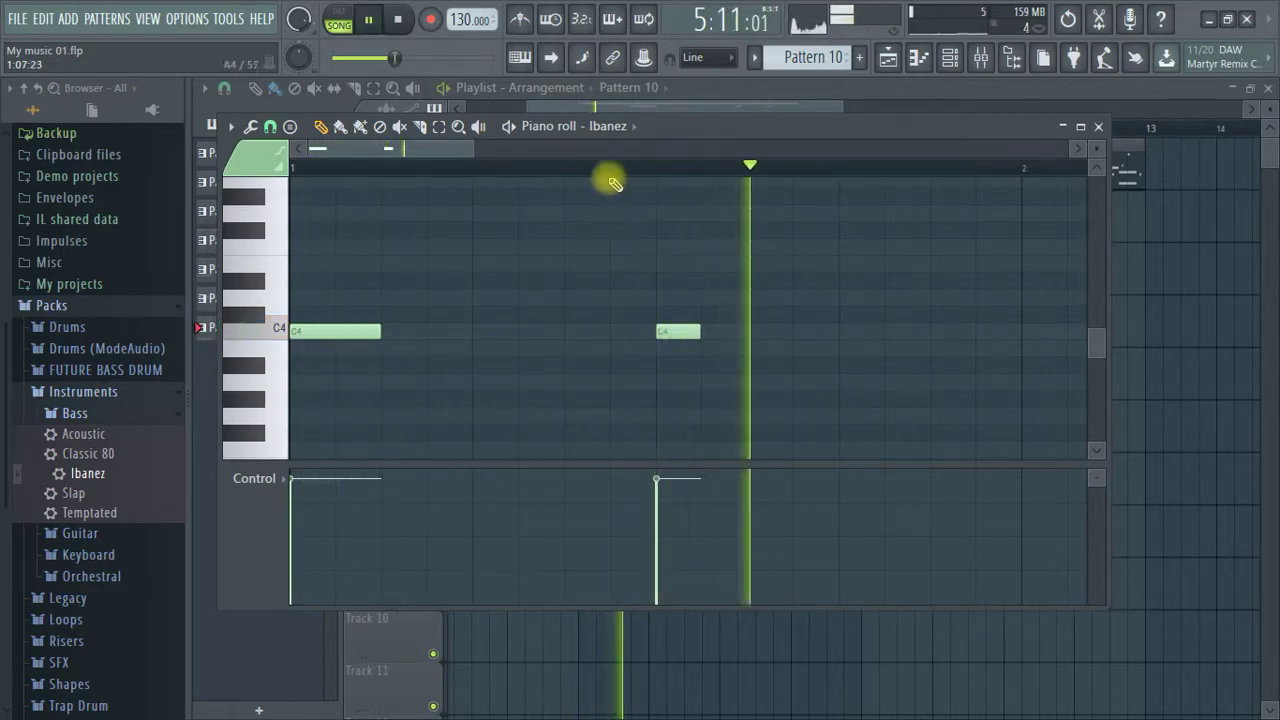
Enlarge the note area and add a two-step G4 note at step 15 of bar 1, checking its timing by playback.
scroll(612, 178, down, 2)
scroll(495, 380, up, 2)
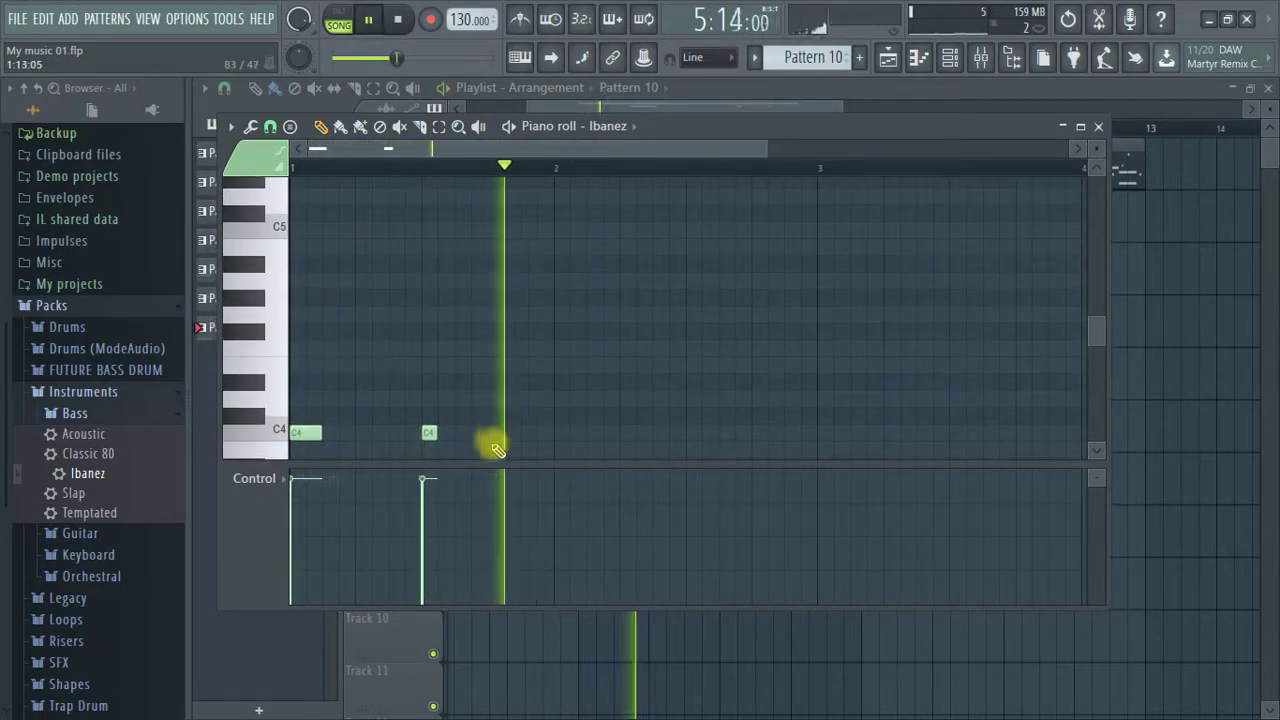
drag(483, 462, 460, 517)
key(space)
key(space)
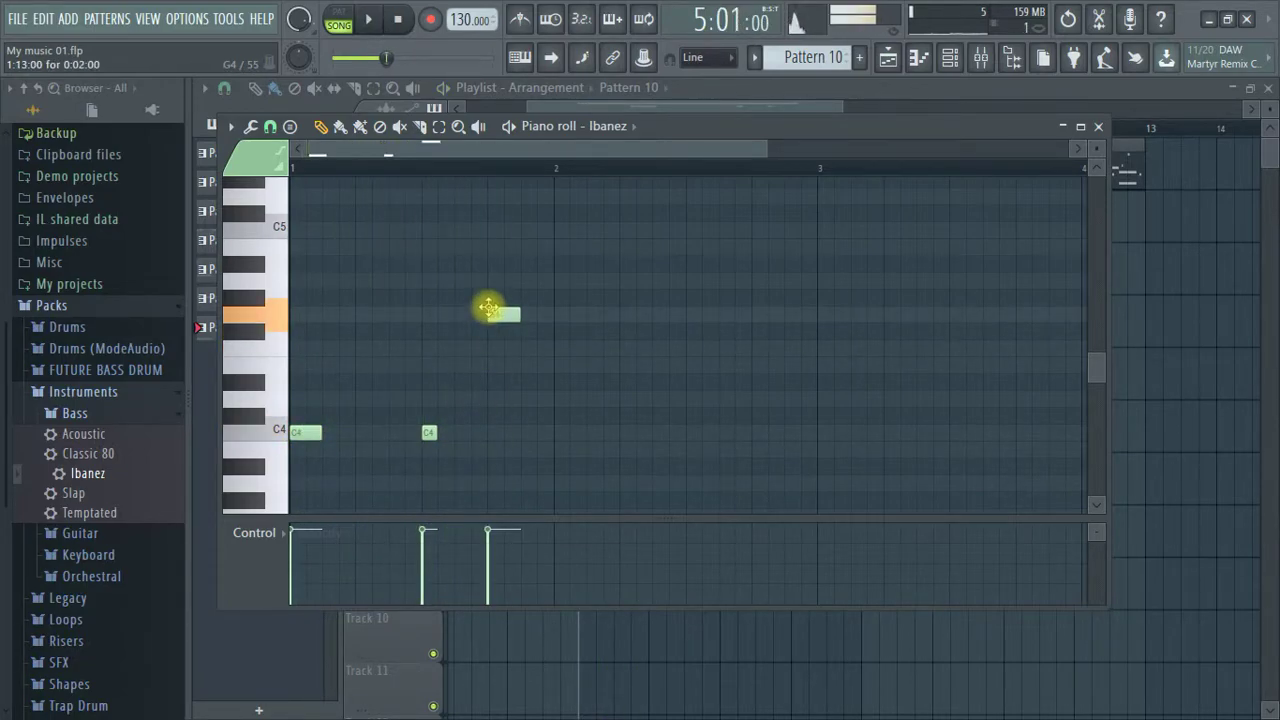
drag(512, 280, 534, 351)
key(space)
key(space)
drag(402, 160, 665, 348)
key(space)
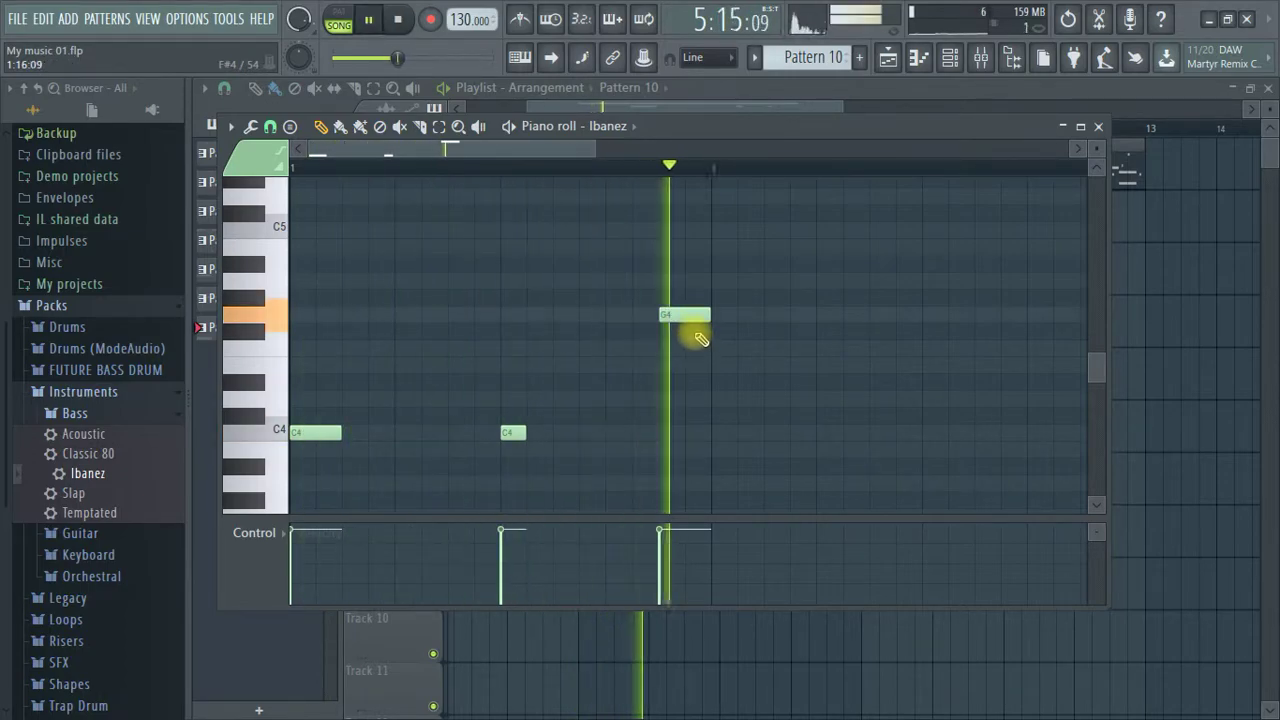
key(space)
Arrange two adjoining two-step notes, F4 at step 15 of bar 1 and G4 at the start of bar 2, and play them.
mouse_move(683, 316)
mouse_down()
mouse_move(731, 316)
mouse_move(677, 317)
mouse_up()
click(716, 401)
key(space)
key(space)
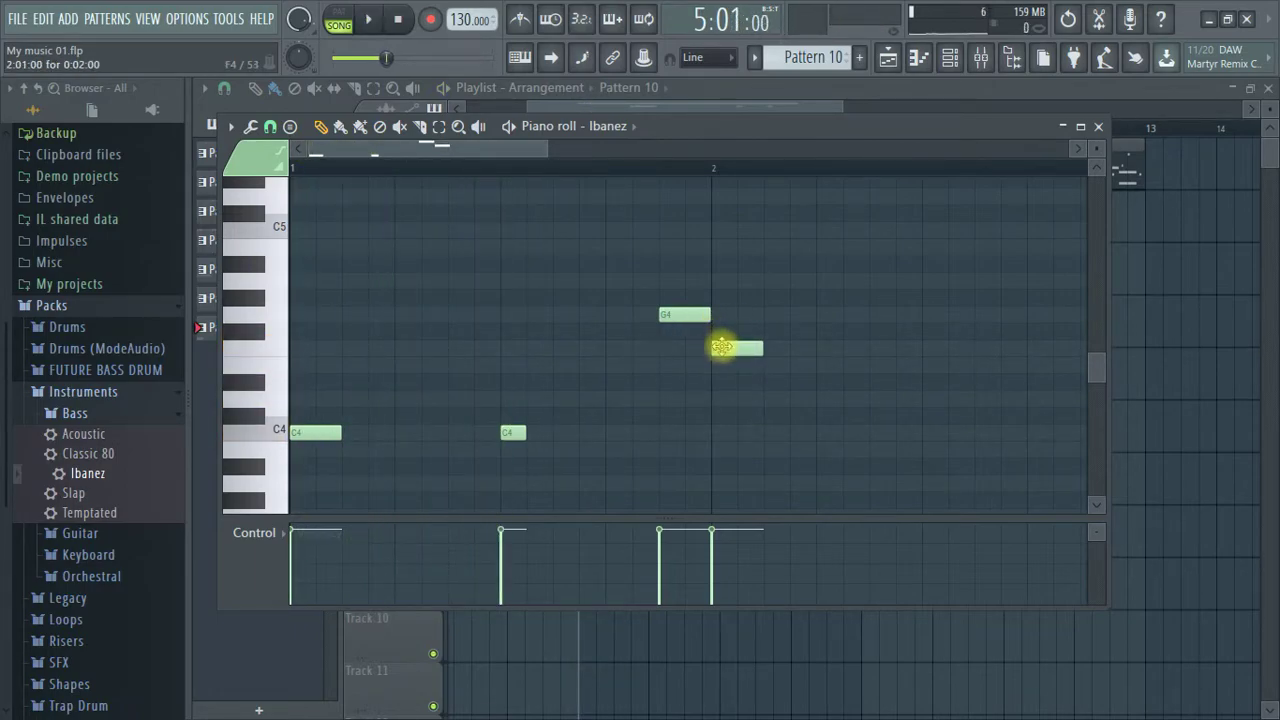
drag(690, 315, 742, 315)
key(space)
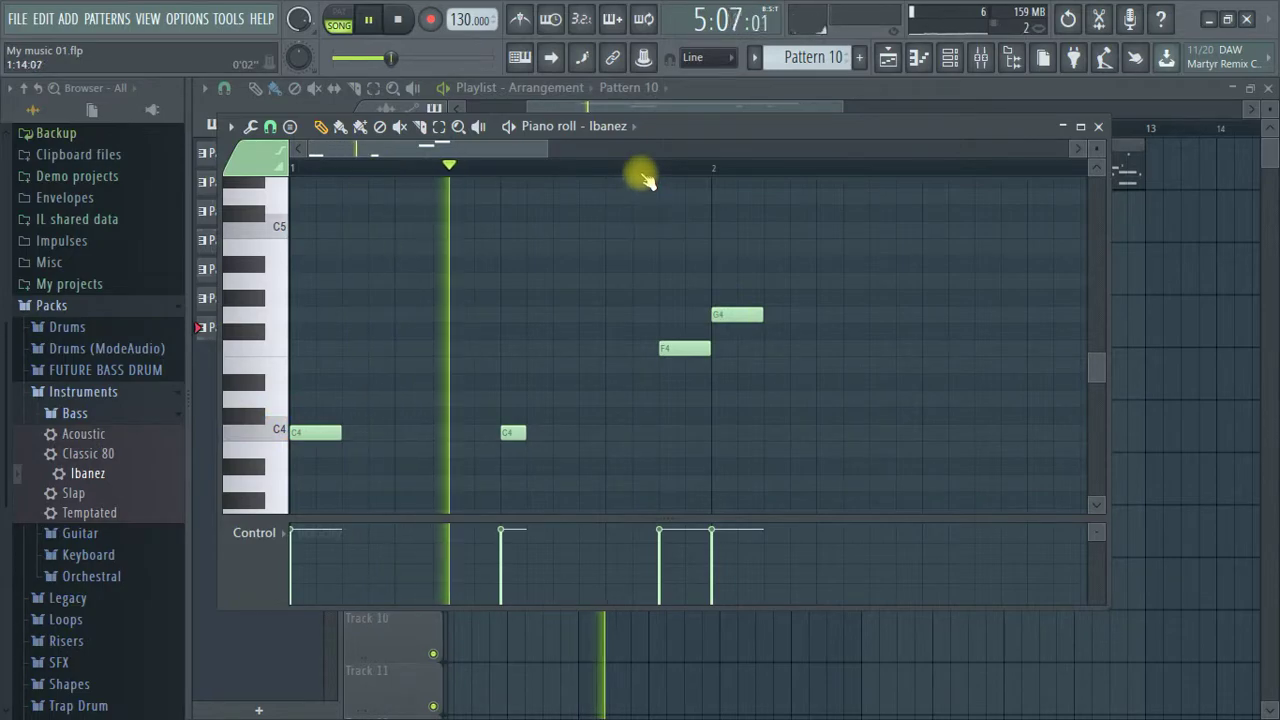
Try a two-step note at step 5 of bar 2, first on D4 and raised to G4.
scroll(643, 177, down, 2)
key(space)
scroll(606, 282, down, 2)
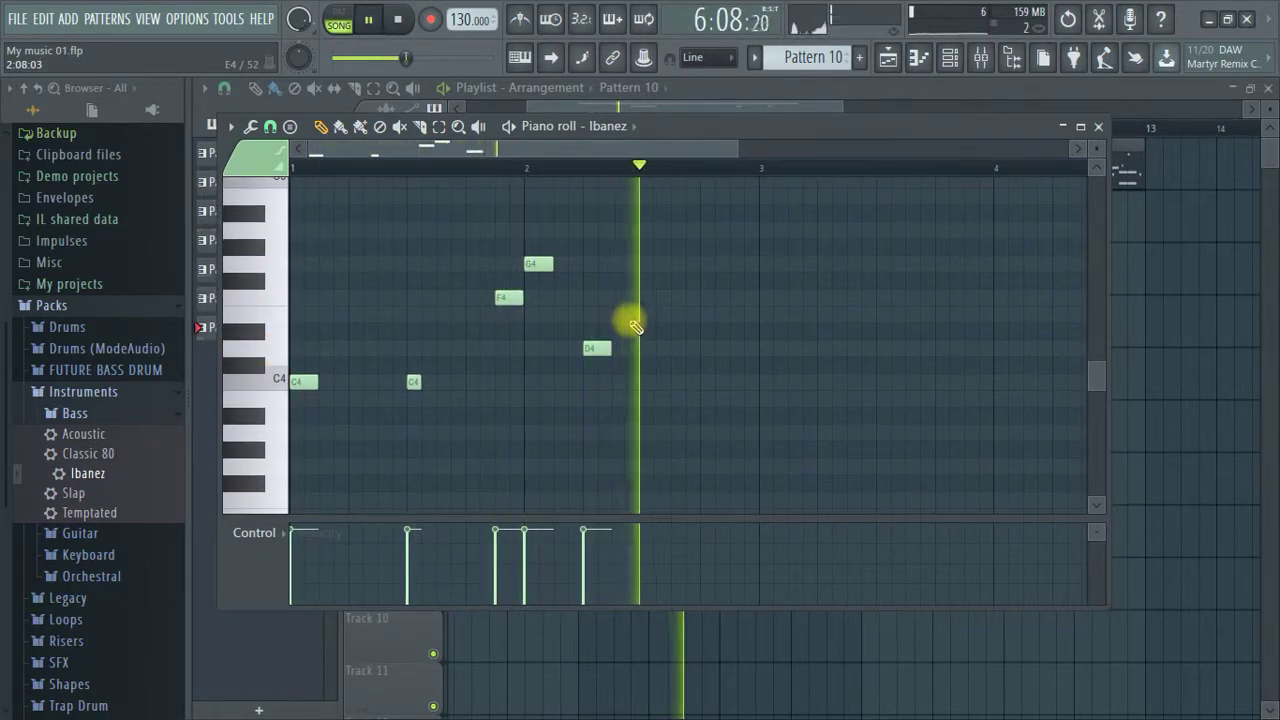
drag(597, 347, 600, 258)
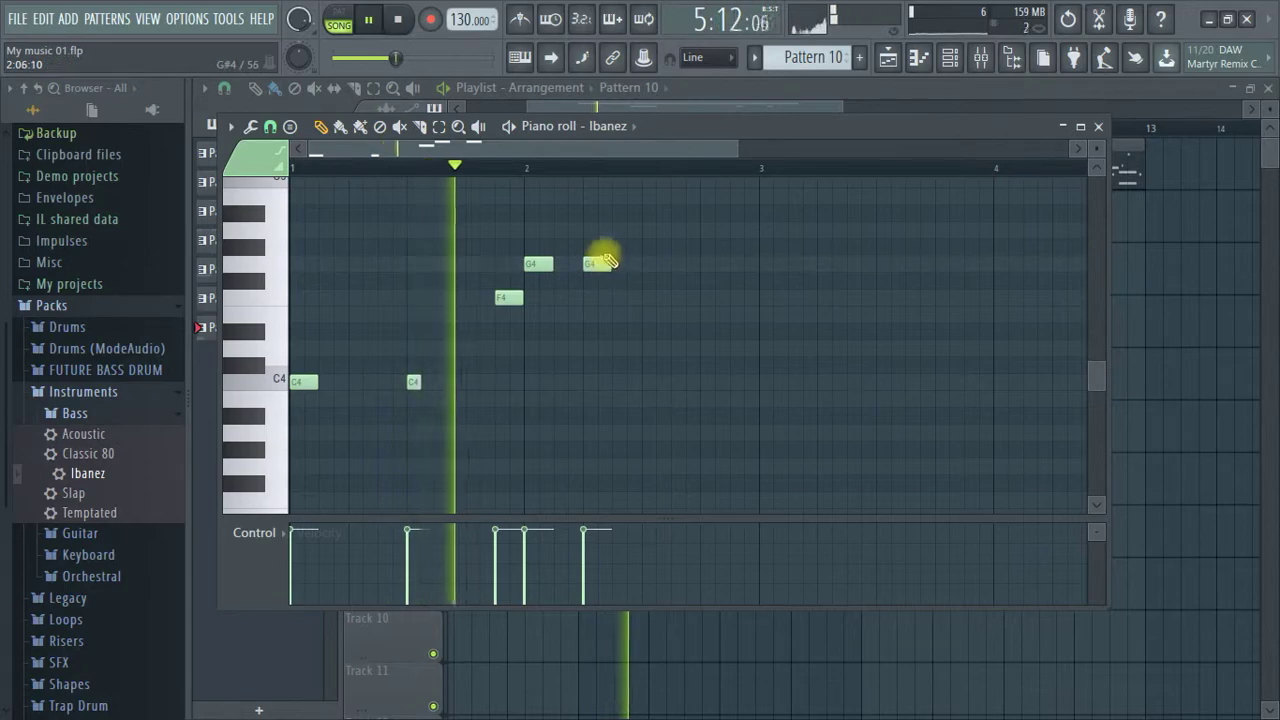
scroll(594, 166, up, 4)
key(space)
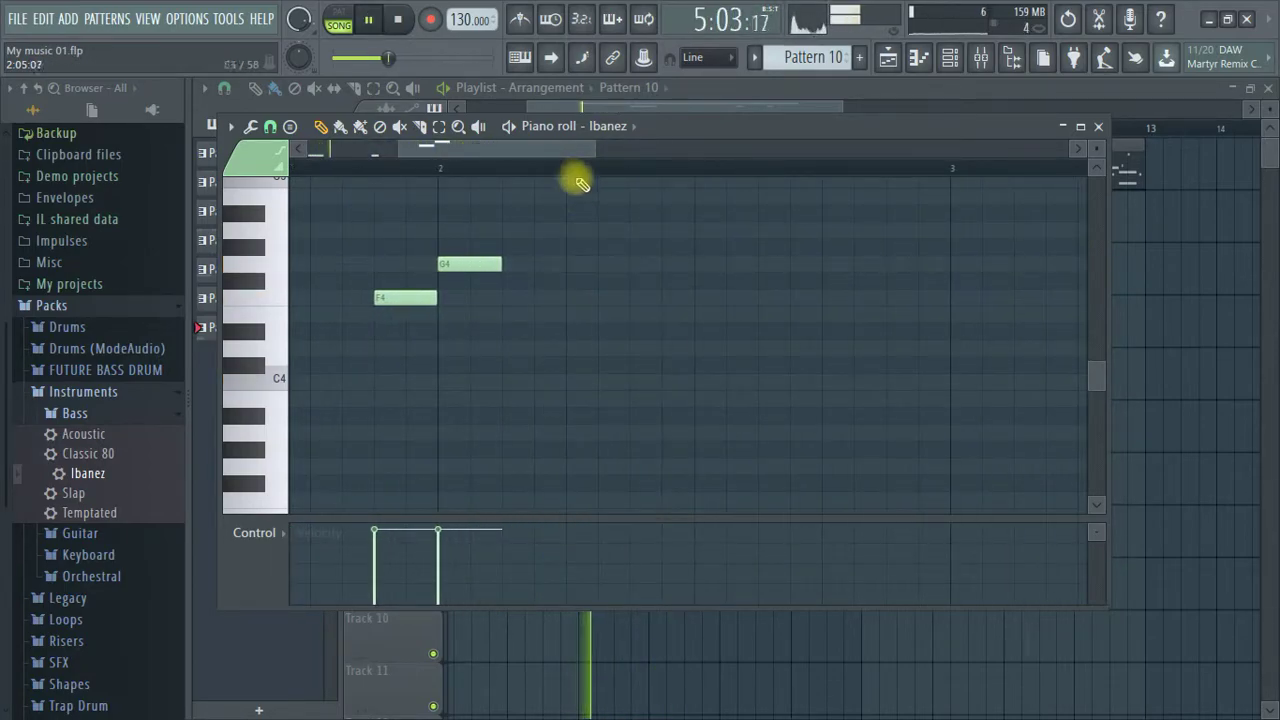
Add a two-step G3 note at step 7 of bar 2 and an eight-step G3 note from step 9 to the bar's end.
scroll(574, 176, down, 4)
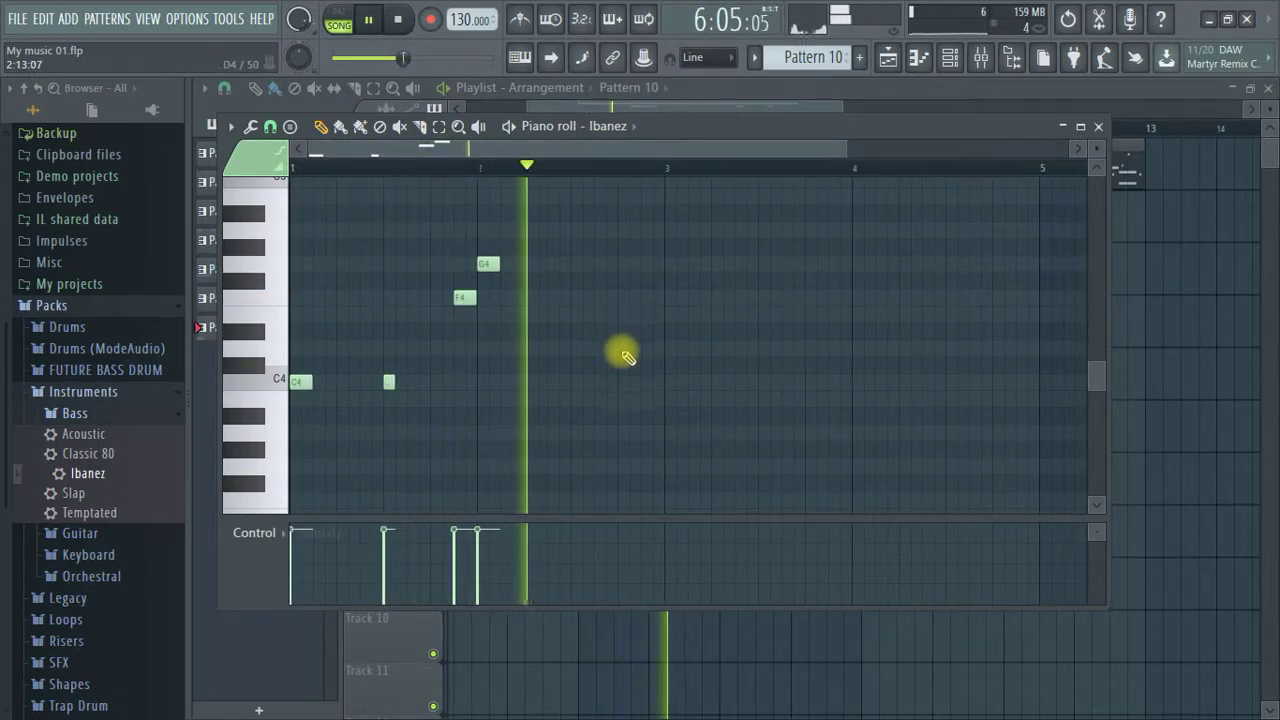
key(space)
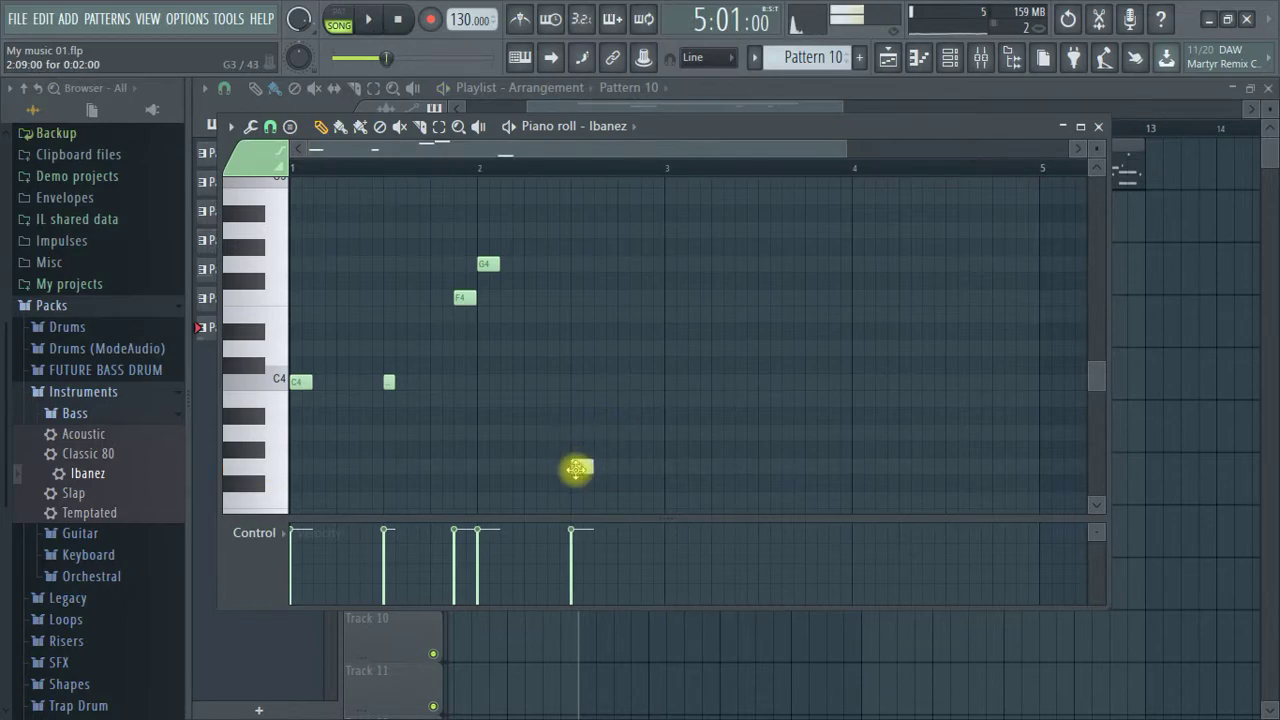
click(622, 466)
scroll(623, 460, down, 2)
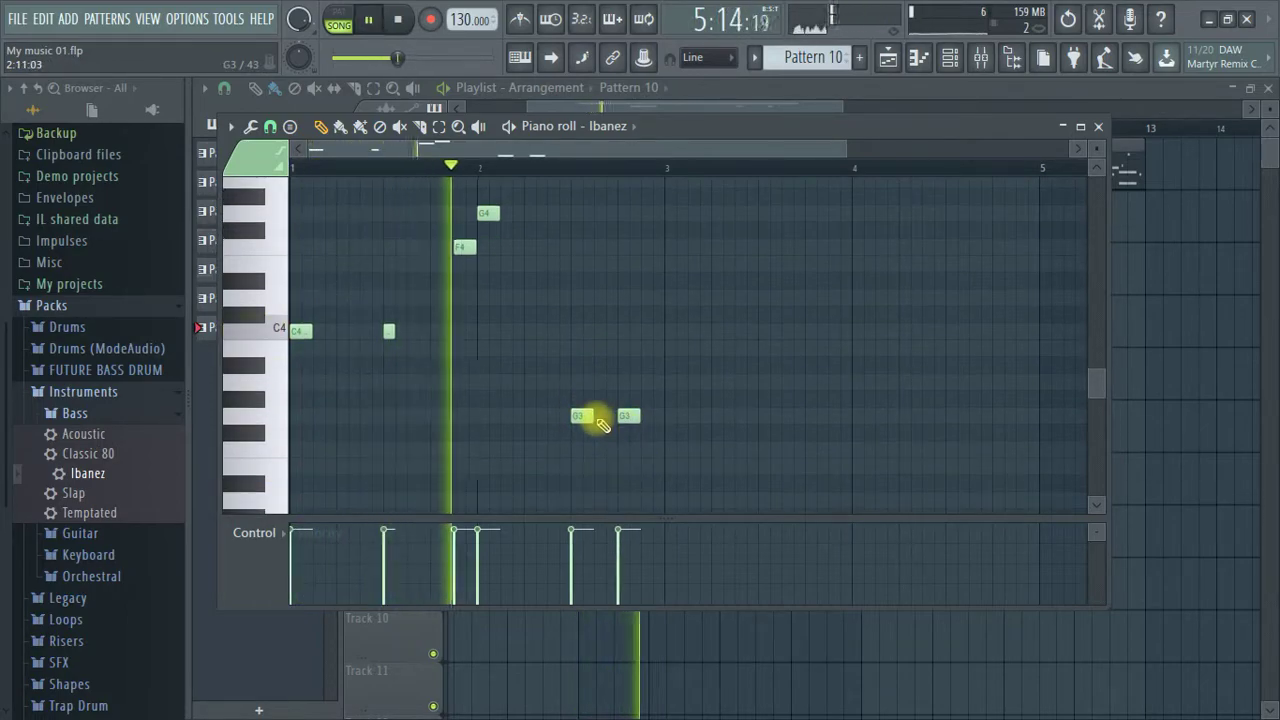
scroll(596, 177, up, 1)
scroll(596, 177, up, 3)
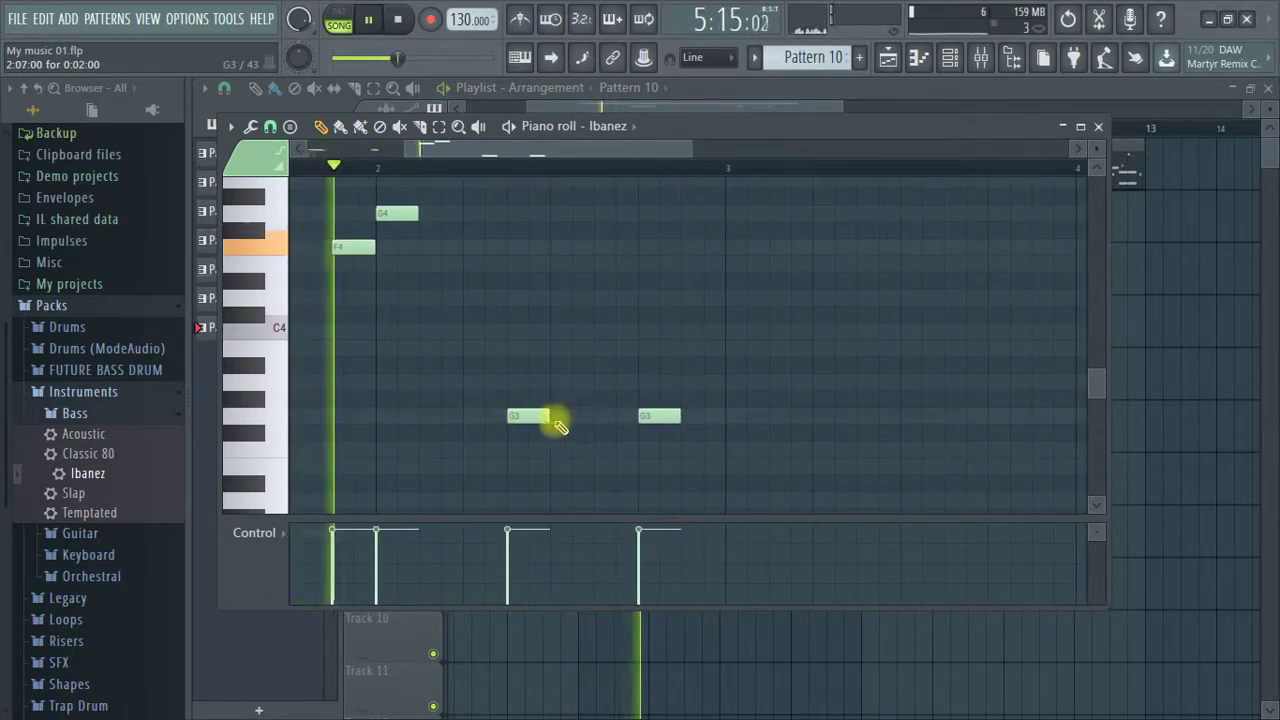
drag(657, 415, 613, 415)
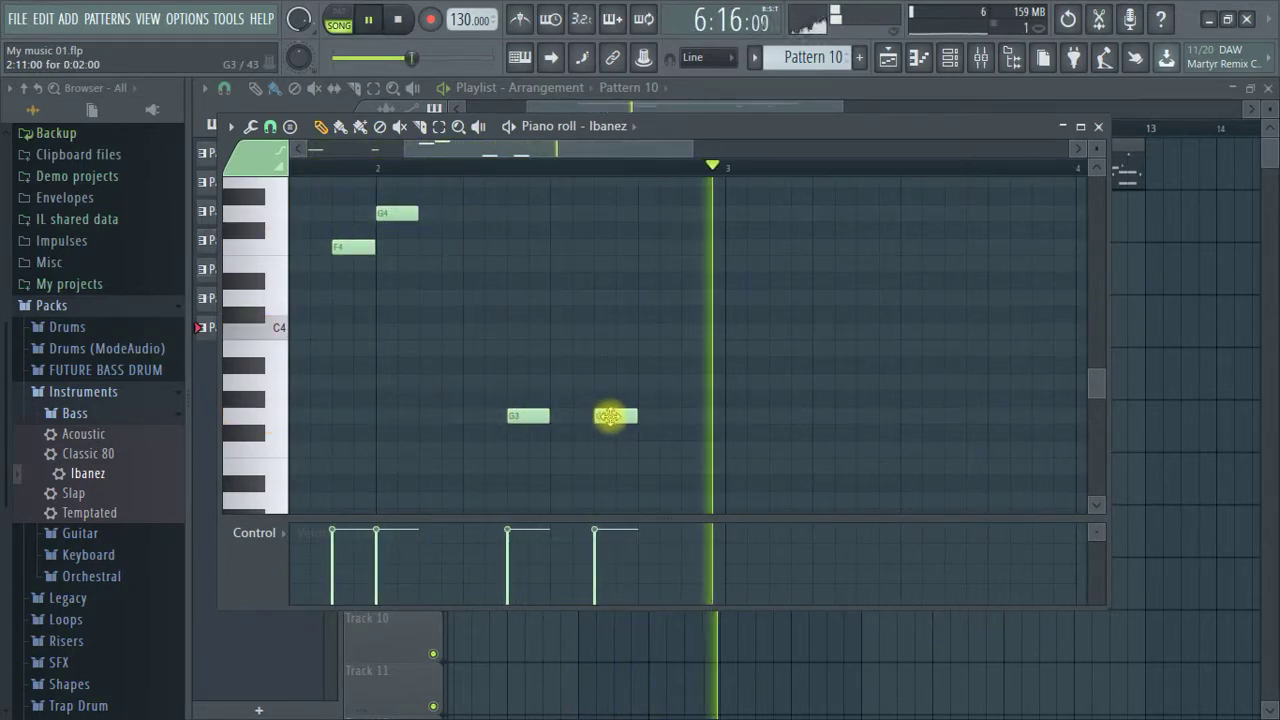
drag(575, 418, 720, 430)
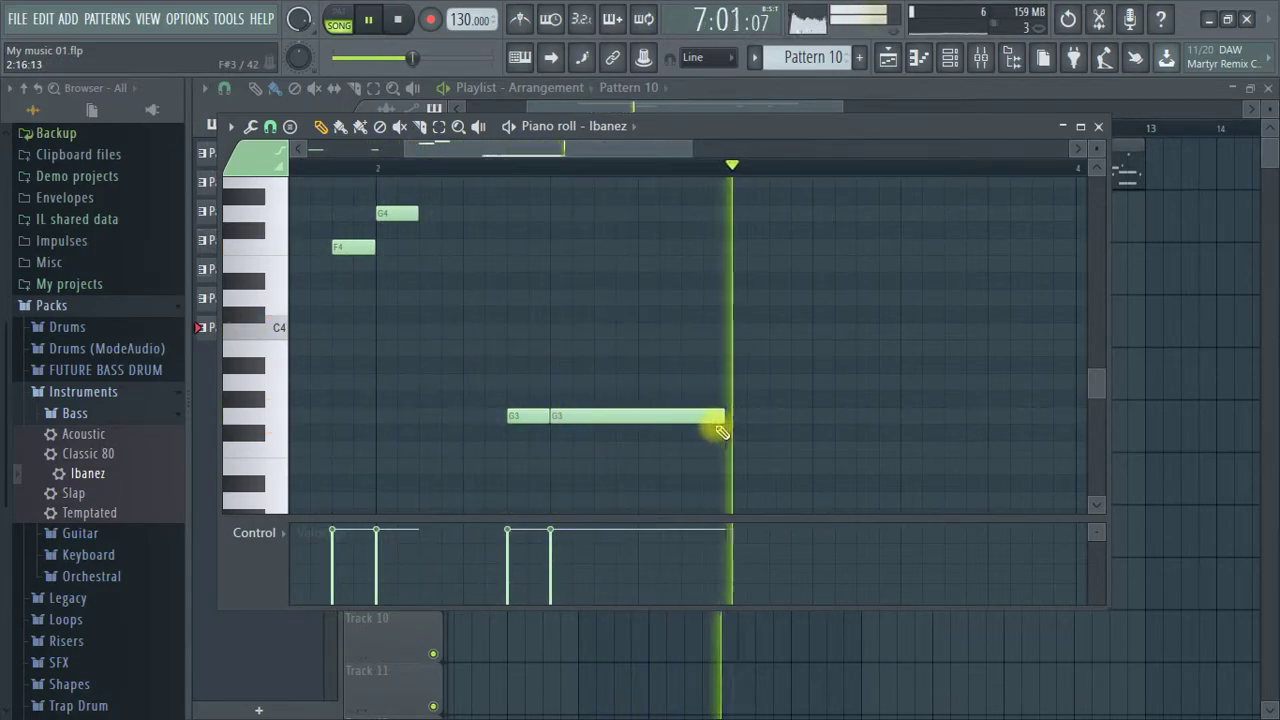
Play back the arrangement to check how the two-bar Ibanez bass line fits the other patterns.
scroll(488, 168, down, 3)
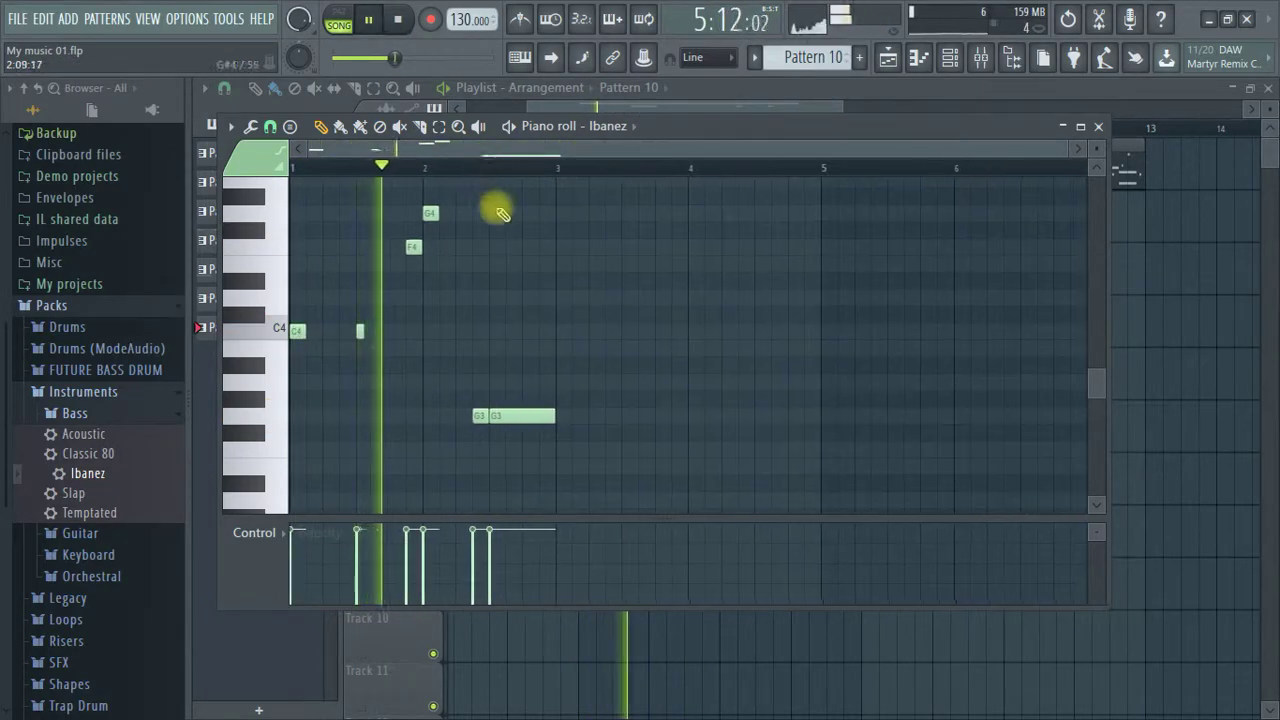
scroll(500, 206, up, 2)
scroll(500, 230, down, 3)
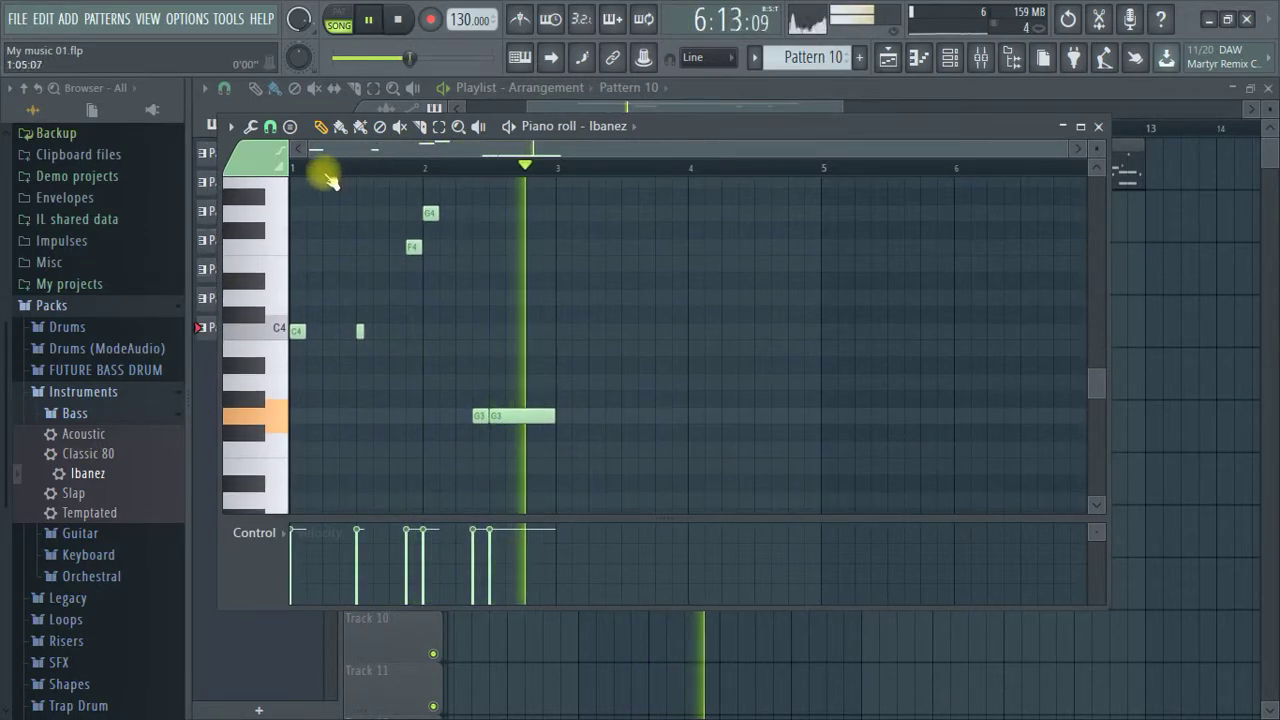
key(space)
Try a one-step D4 note at step 5 of bar 1 and listen to it in playback.
scroll(314, 171, up, 2)
scroll(634, 276, up, 1)
scroll(360, 360, up, 2)
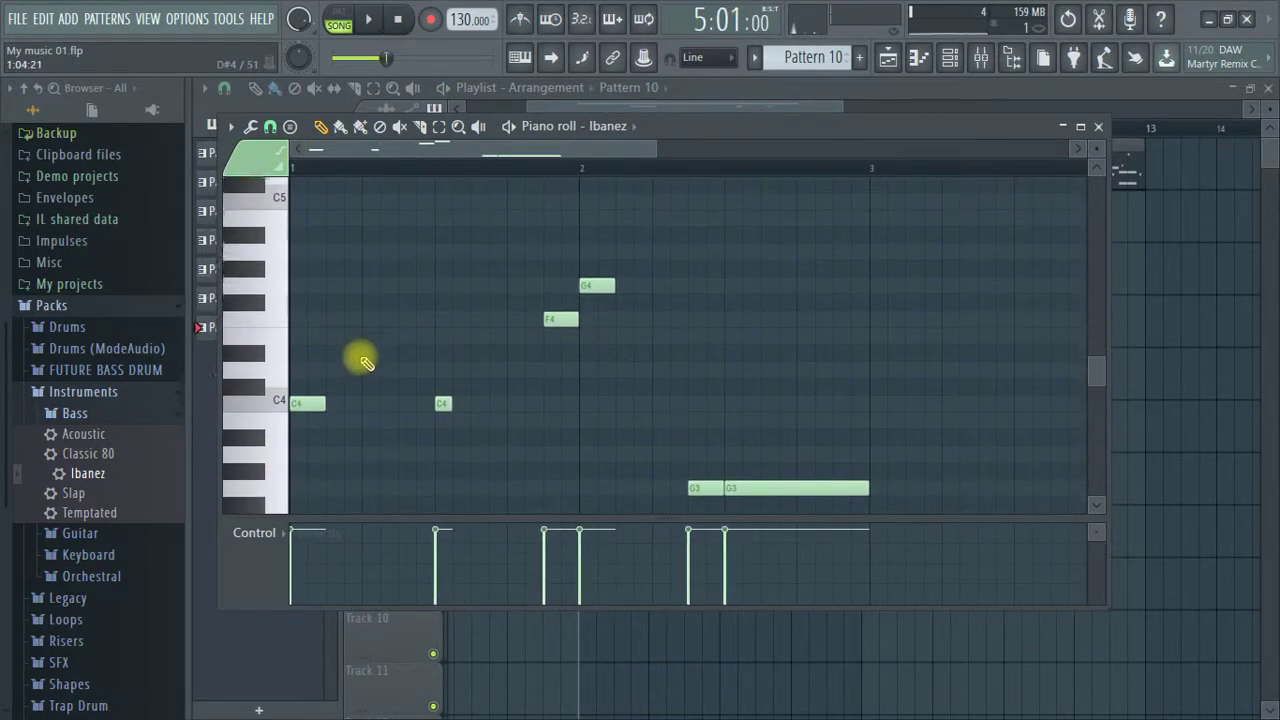
drag(380, 326, 376, 375)
key(space)
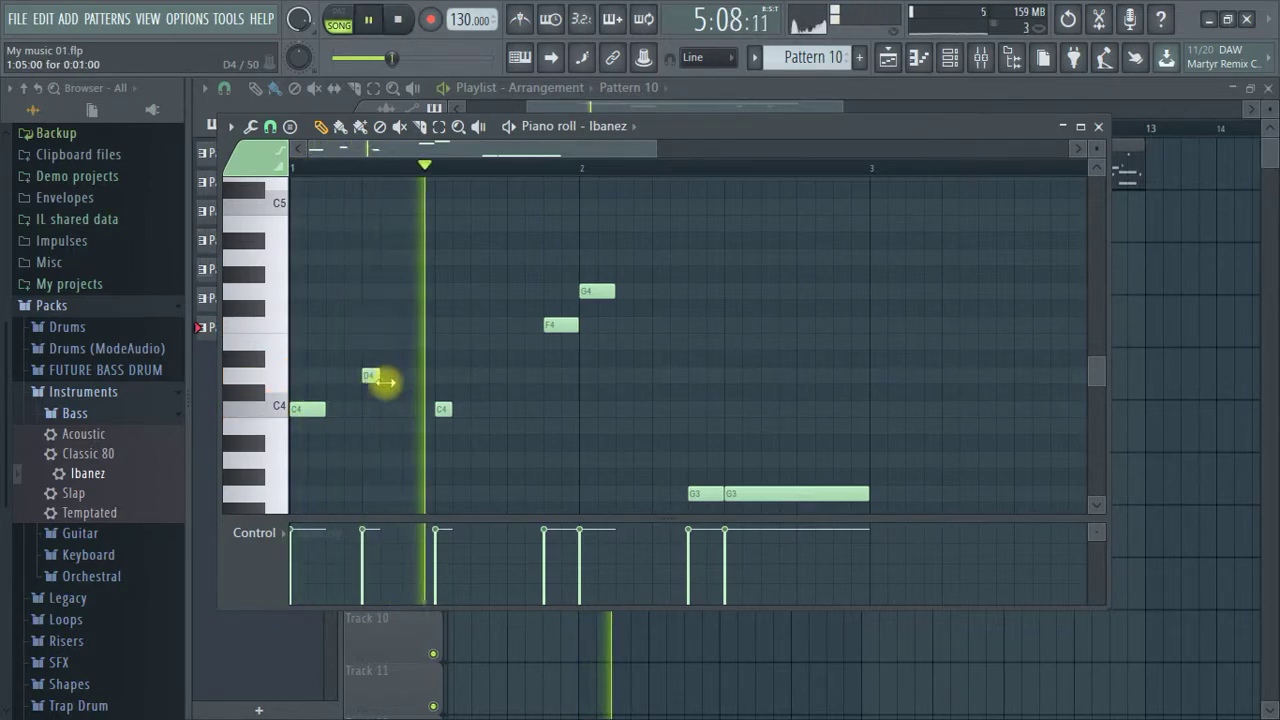
key(space)
Try one-step A3 and D4 notes at steps 7 and 8 of bar 1, leading into the second C4.
key(space)
key(space)
drag(386, 462, 412, 461)
key(space)
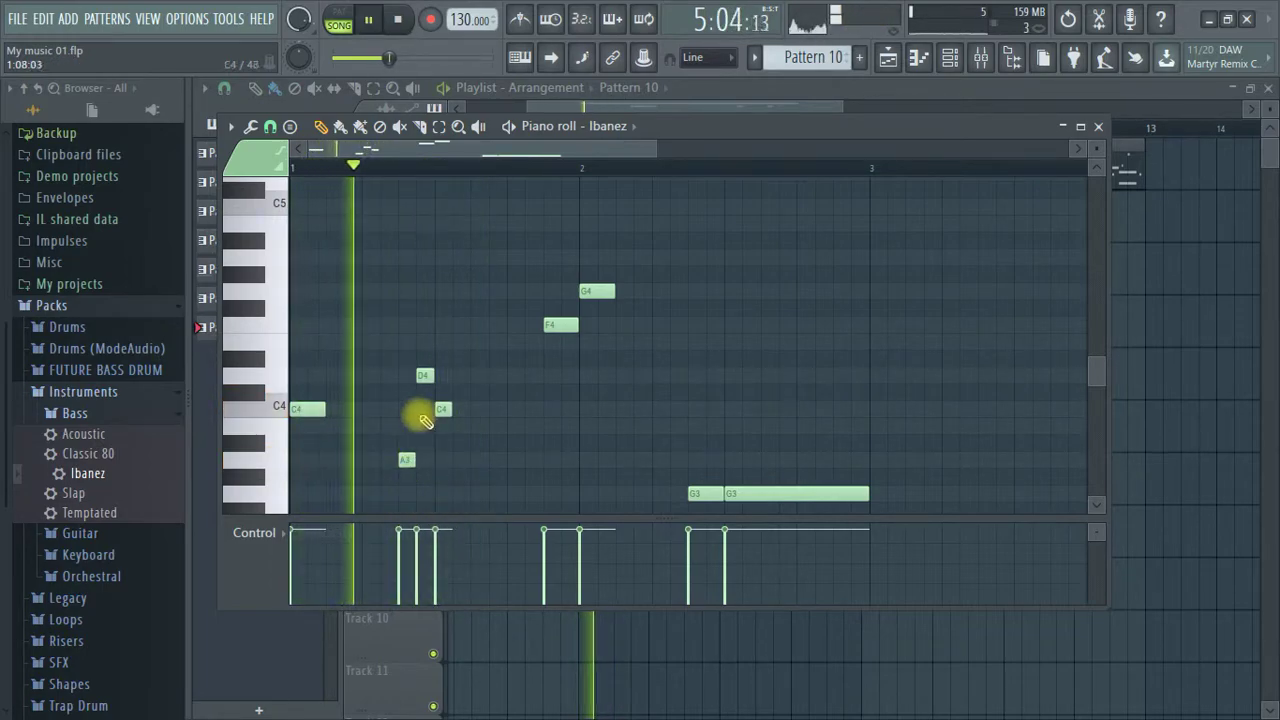
Delete the A3 and D4 notes just before the second C4 in bar 1.
scroll(424, 420, down, 2)
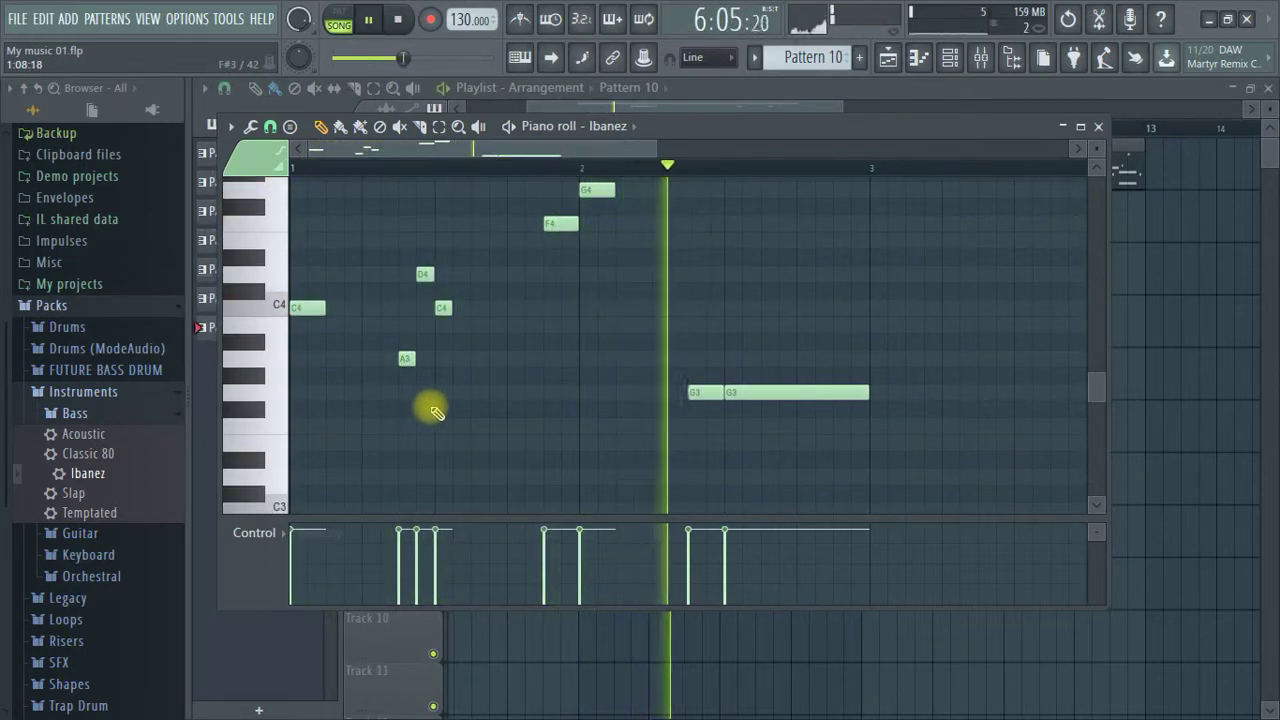
right_click(406, 358)
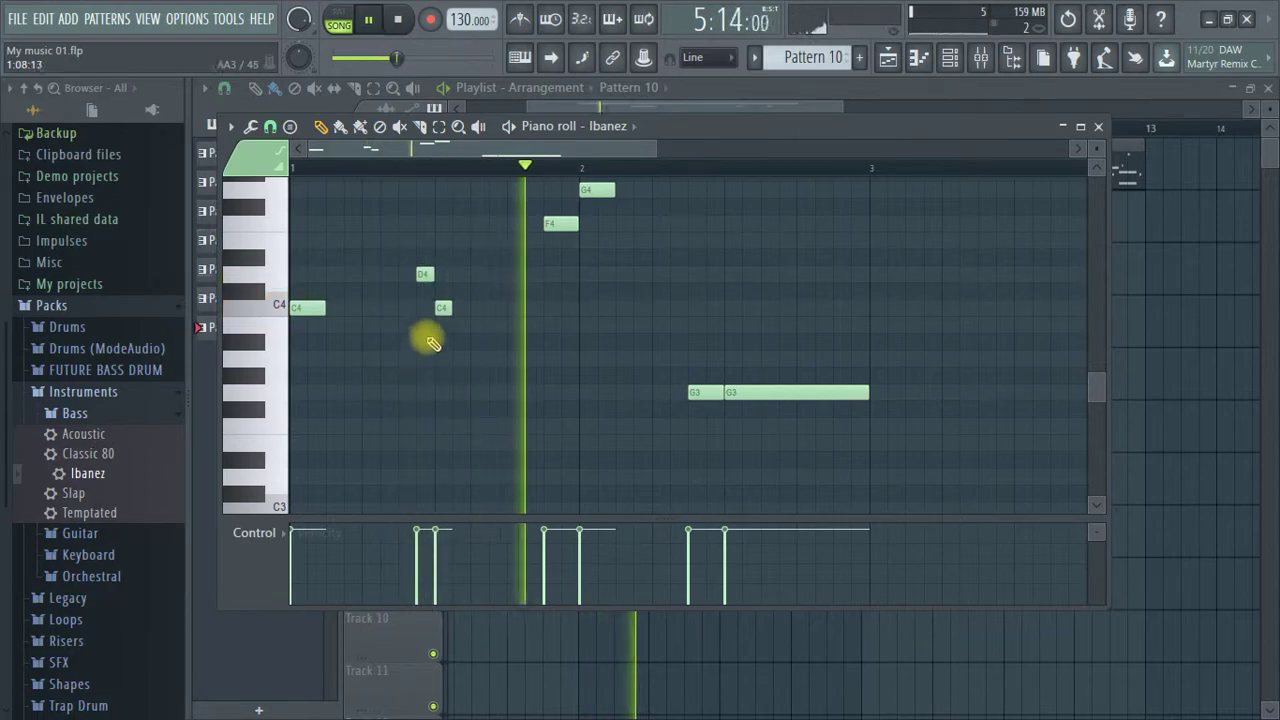
scroll(477, 368, up, 2)
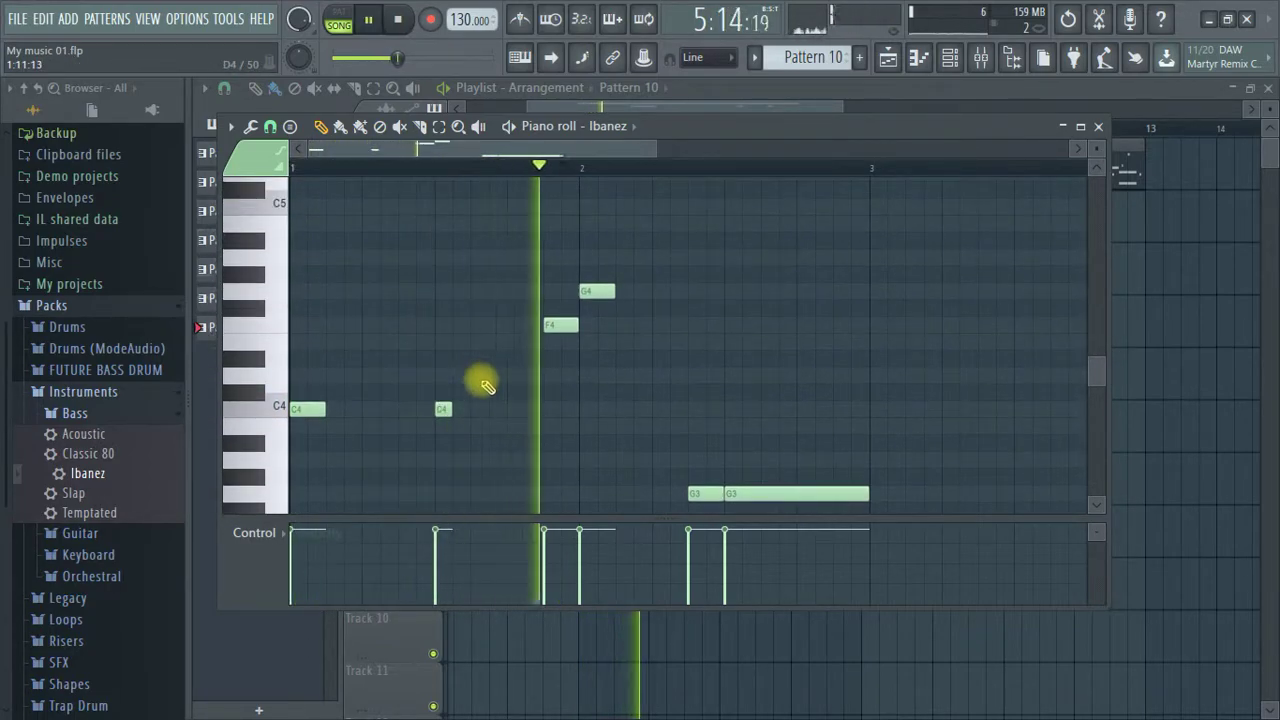
Replay the two-bar bass line to judge it without the extra notes before the second C4.
scroll(487, 386, down, 1)
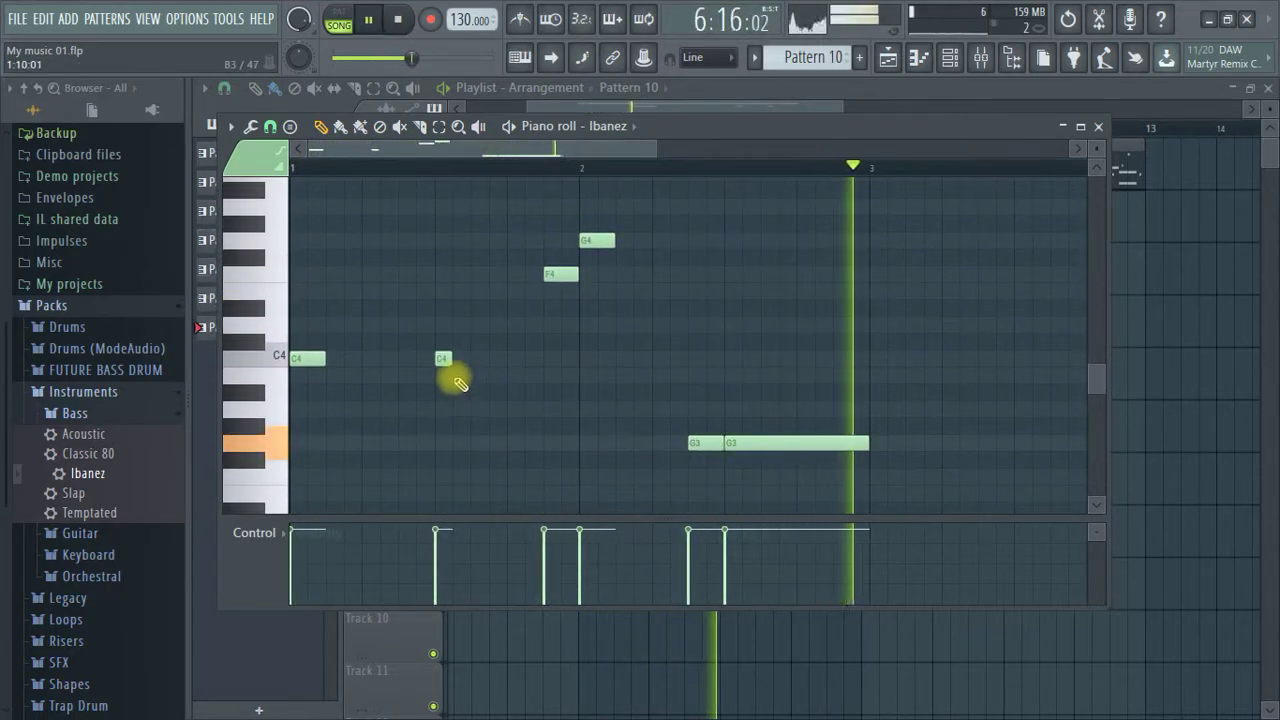
scroll(428, 171, down, 2)
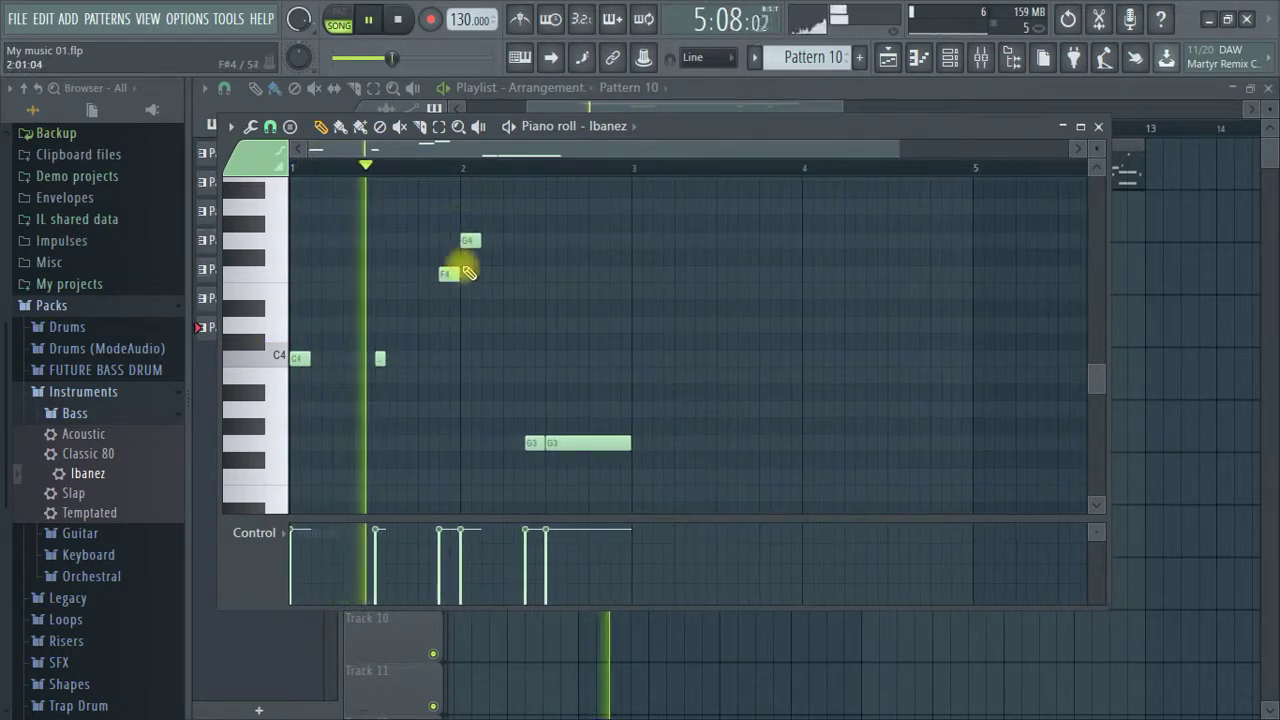
scroll(484, 320, up, 1)
key(space)
scroll(491, 334, down, 1)
key(space)
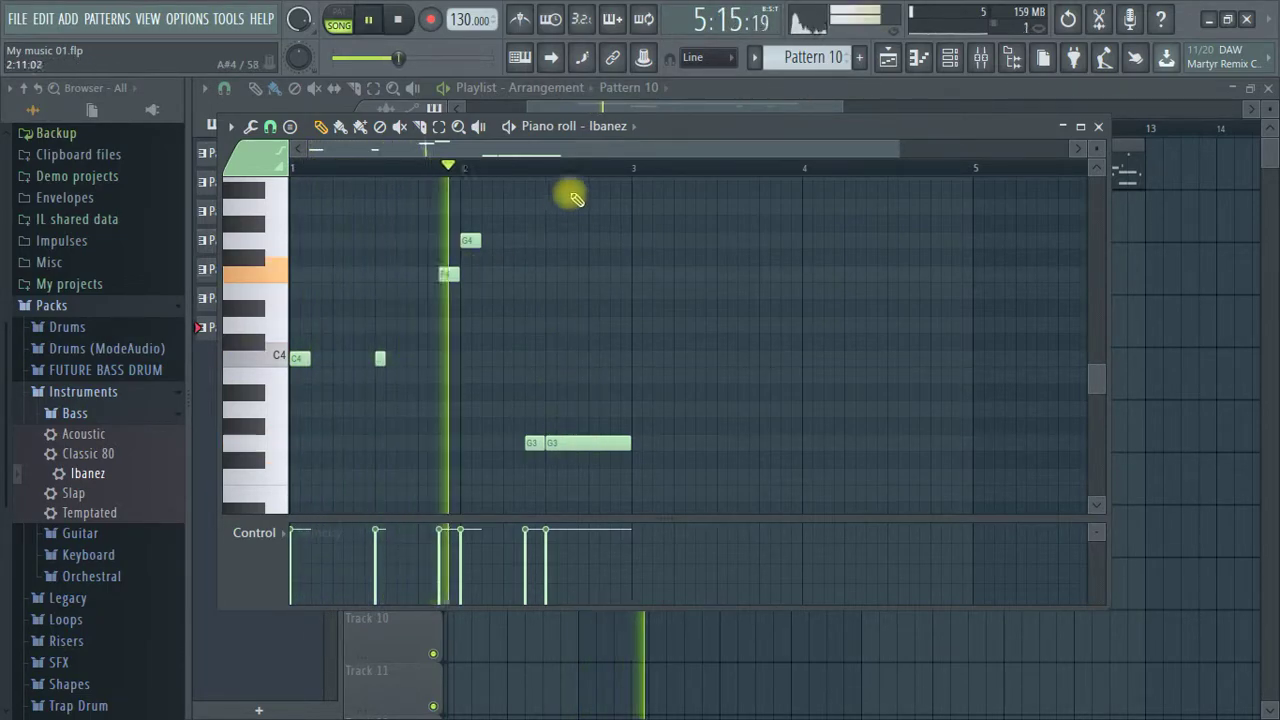
Add a two-step B3 at the end of bar 2 and a two-step C4 at the start of bar 3.
scroll(590, 188, down, 3)
scroll(608, 171, up, 3)
key(space)
scroll(650, 275, up, 1)
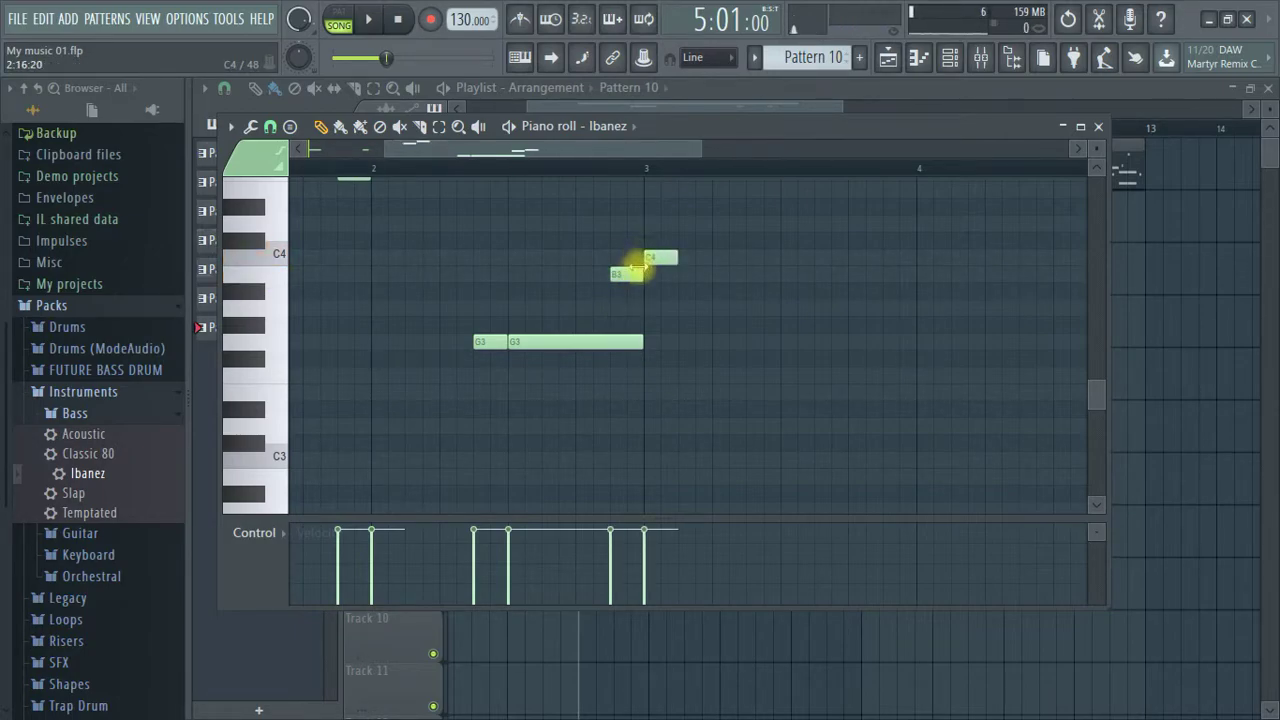
Shorten the long G3 to four steps, insert a second B3 after it, and give the two B3 notes rising velocities.
drag(640, 344, 583, 351)
drag(577, 556, 610, 540)
scroll(566, 157, down, 3)
scroll(578, 230, up, 2)
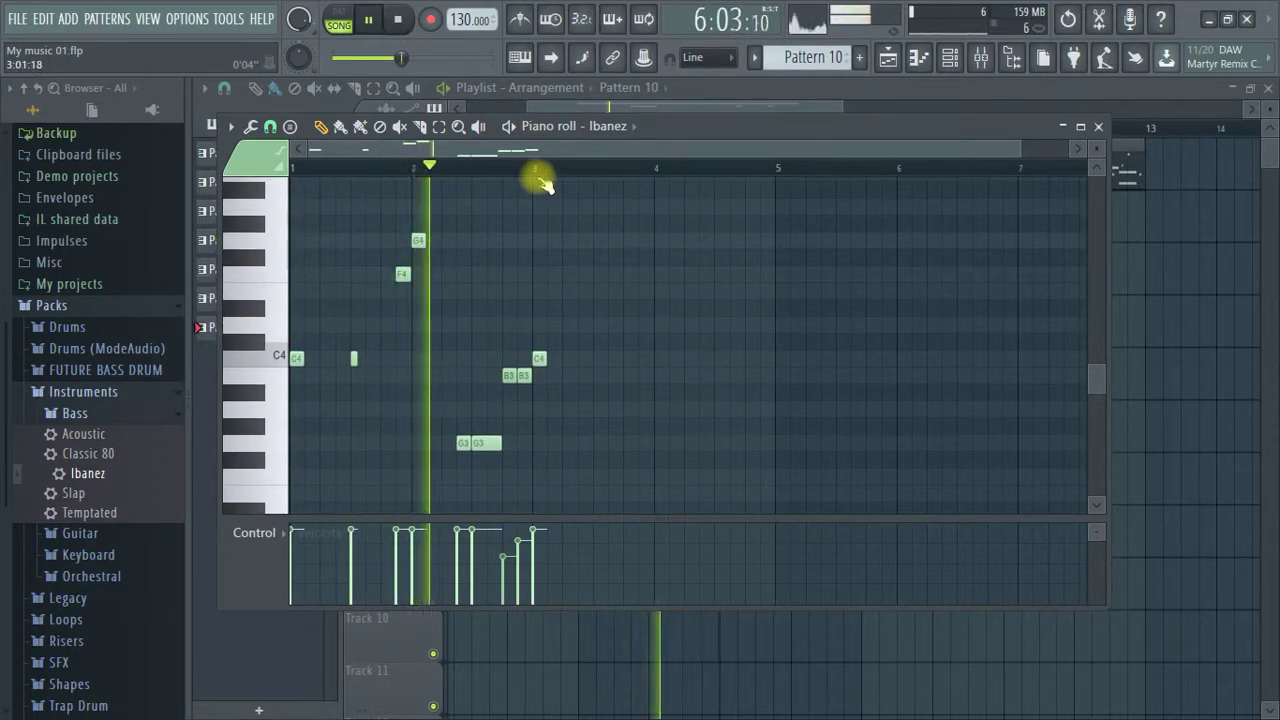
Duplicate the bass notes of bars 1 and 2 into bars 3 and 4, and clear the doubled note at bar 3.
drag(532, 170, 294, 193)
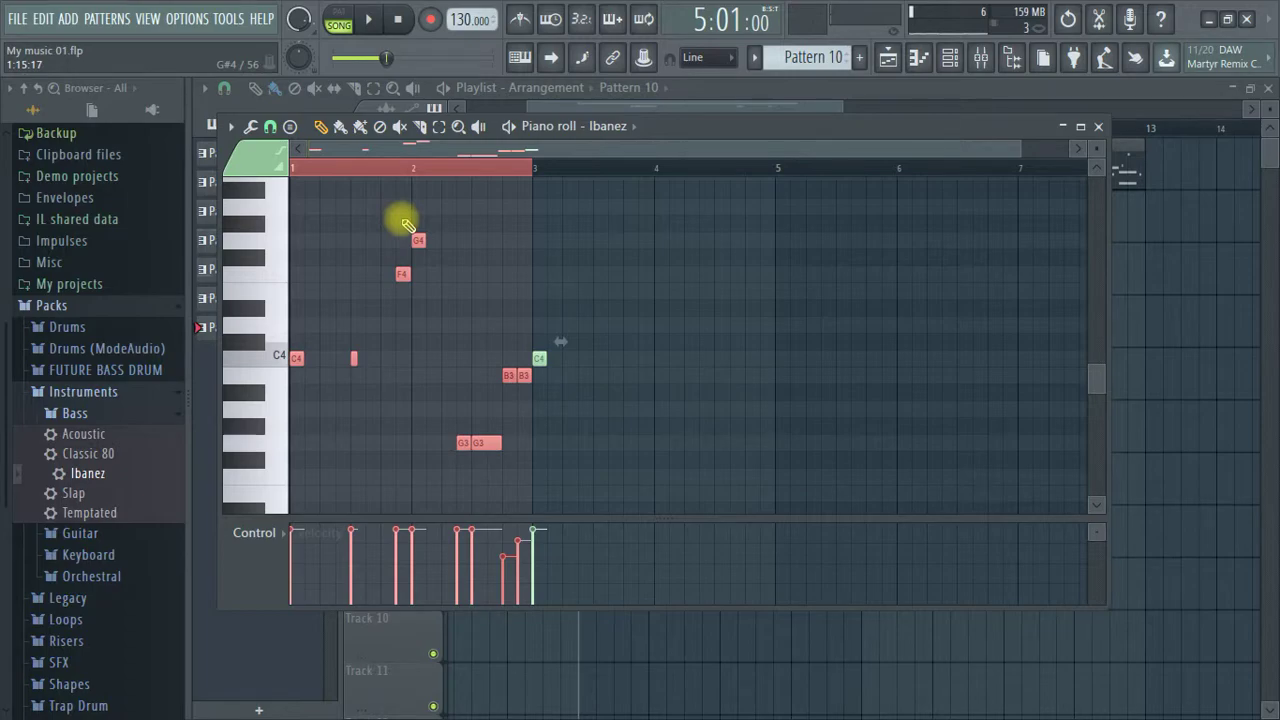
key(ctrl+b)
key(space)
click(811, 291)
click(538, 376)
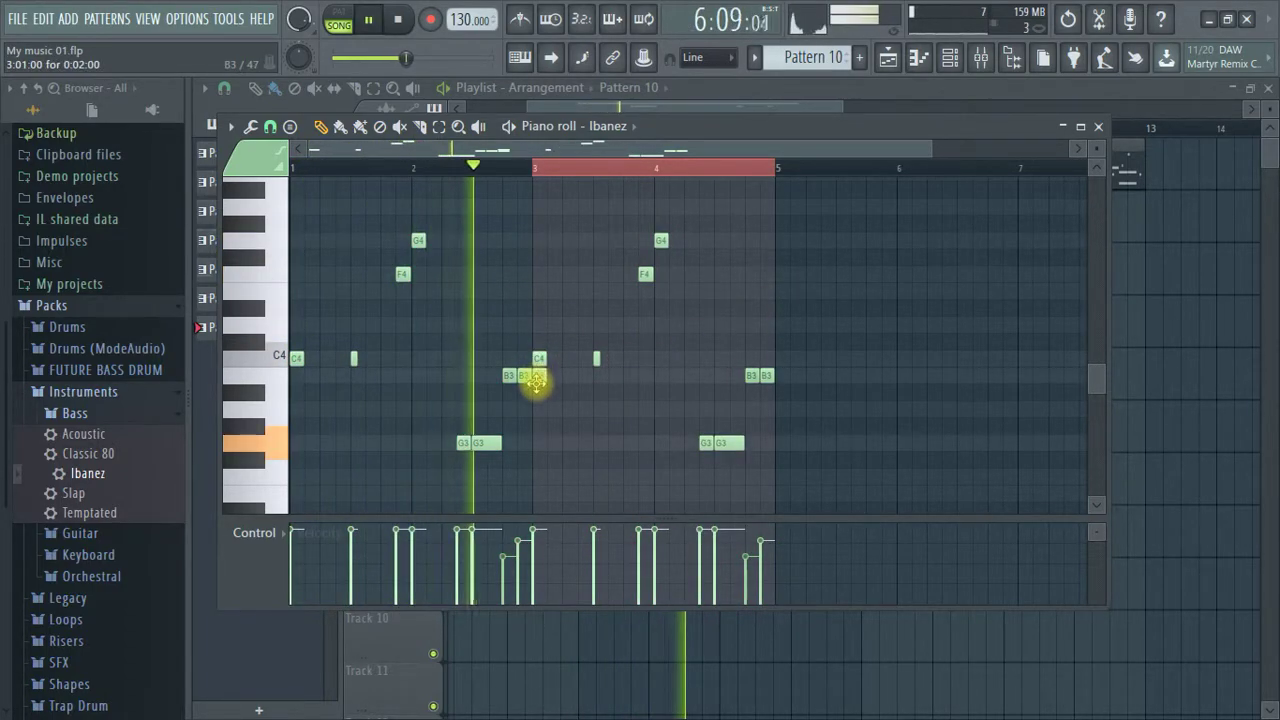
drag(538, 360, 537, 362)
Play back the transition from bar 2 into the duplicated phrase in bars 3 and 4.
click(491, 166)
key(space)
key(space)
mouse_move(540, 168)
mouse_down()
mouse_move(571, 171)
mouse_move(534, 180)
mouse_up()
key(space)
key(space)
scroll(652, 180, up, 3)
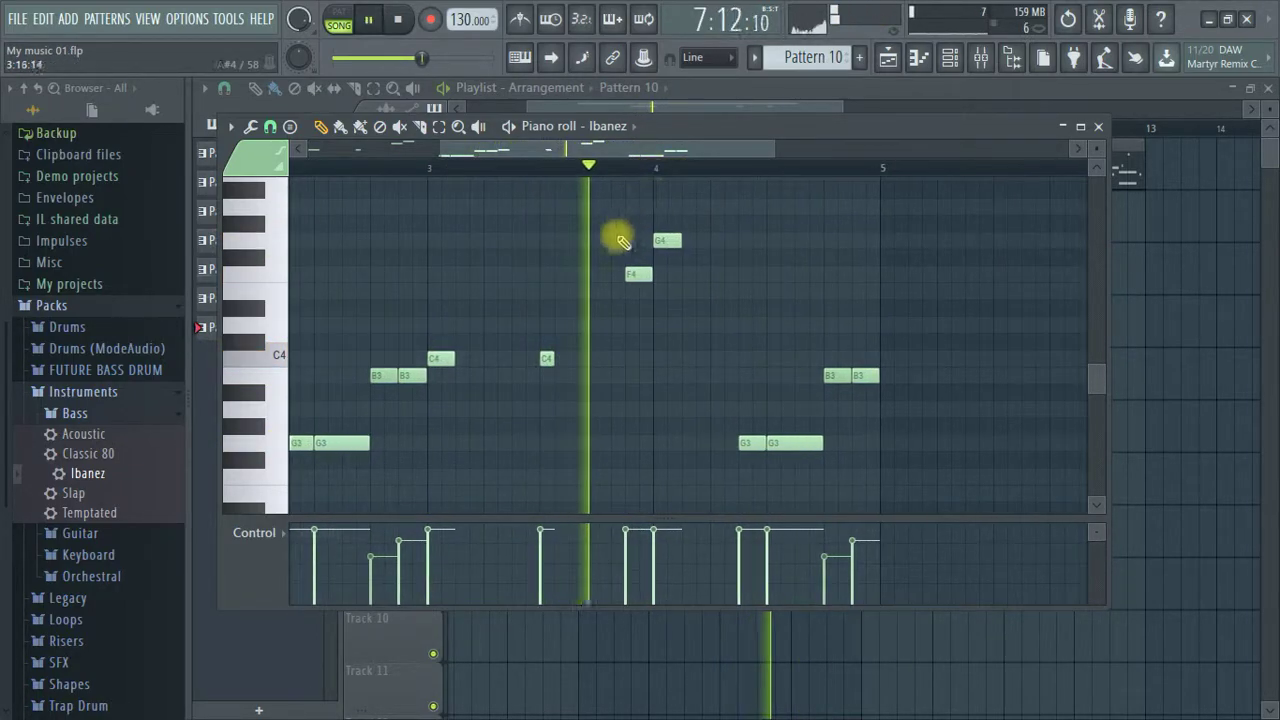
Add one-step A3 notes at steps 7, 8 and 9 of bar 3 and move the second C4 to G3 at step 11.
key(space)
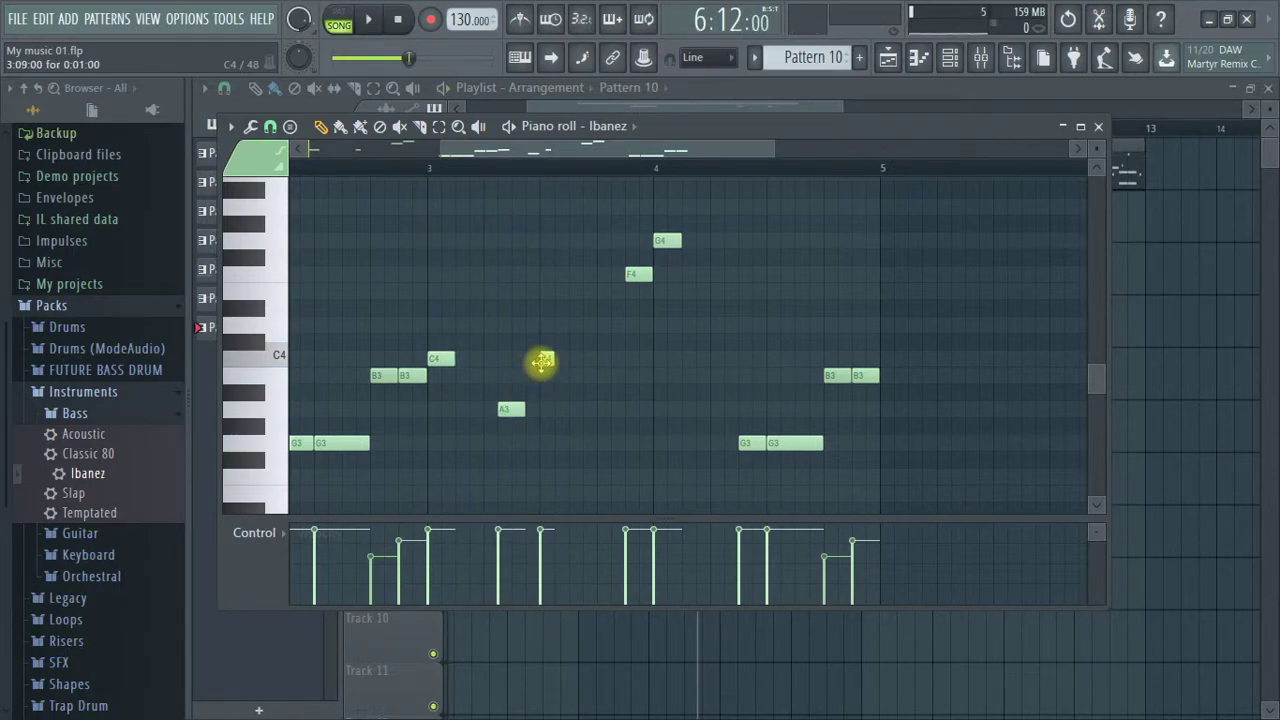
key(space)
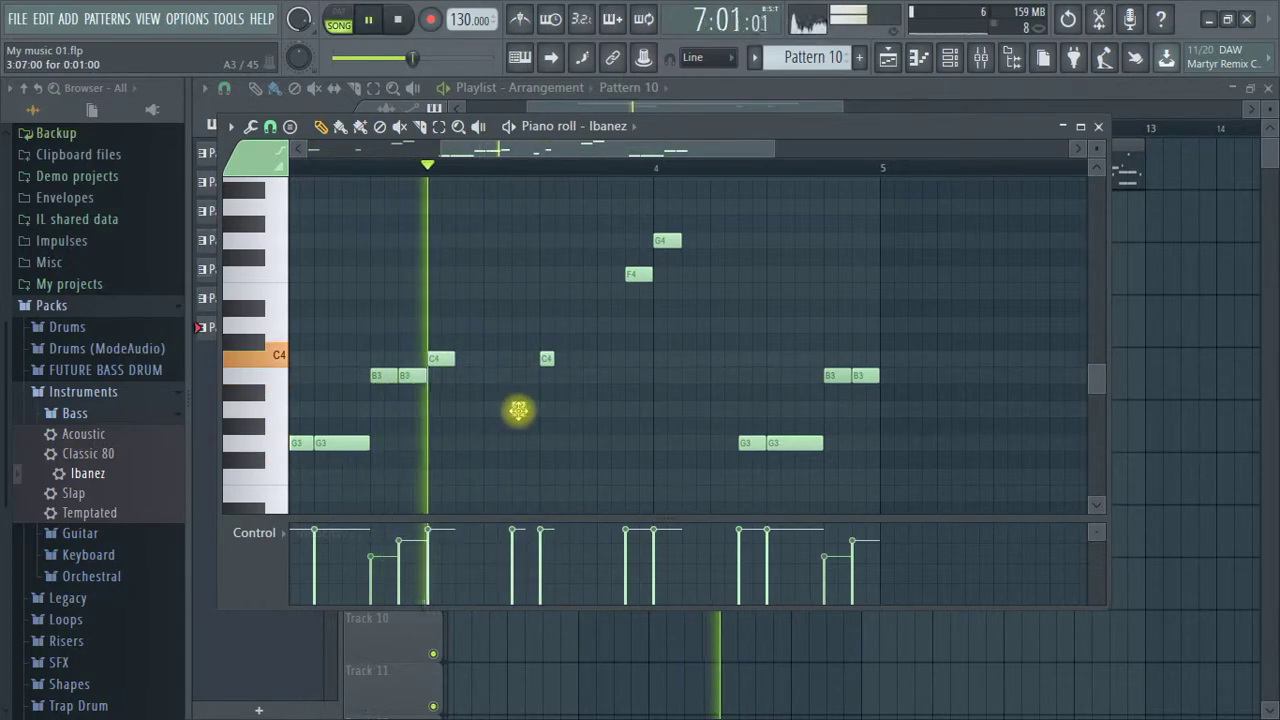
scroll(486, 172, up, 3)
key(space)
click(558, 409)
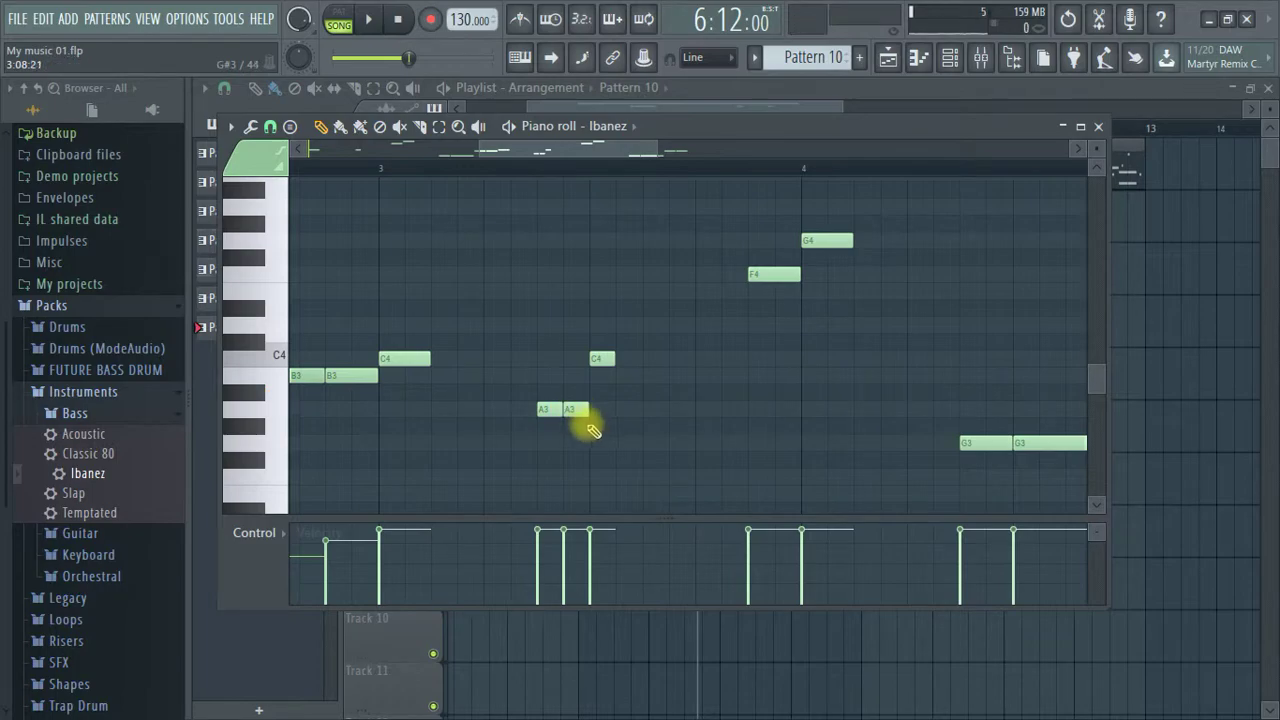
drag(597, 362, 628, 362)
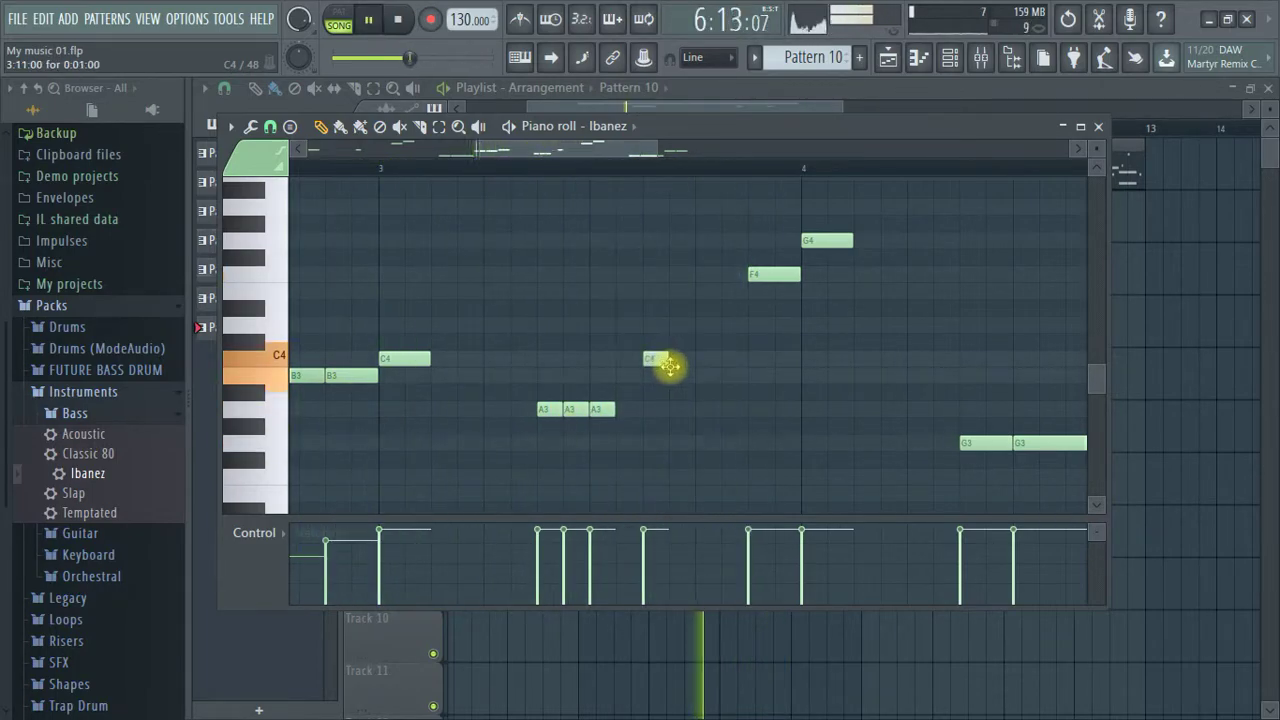
key(space)
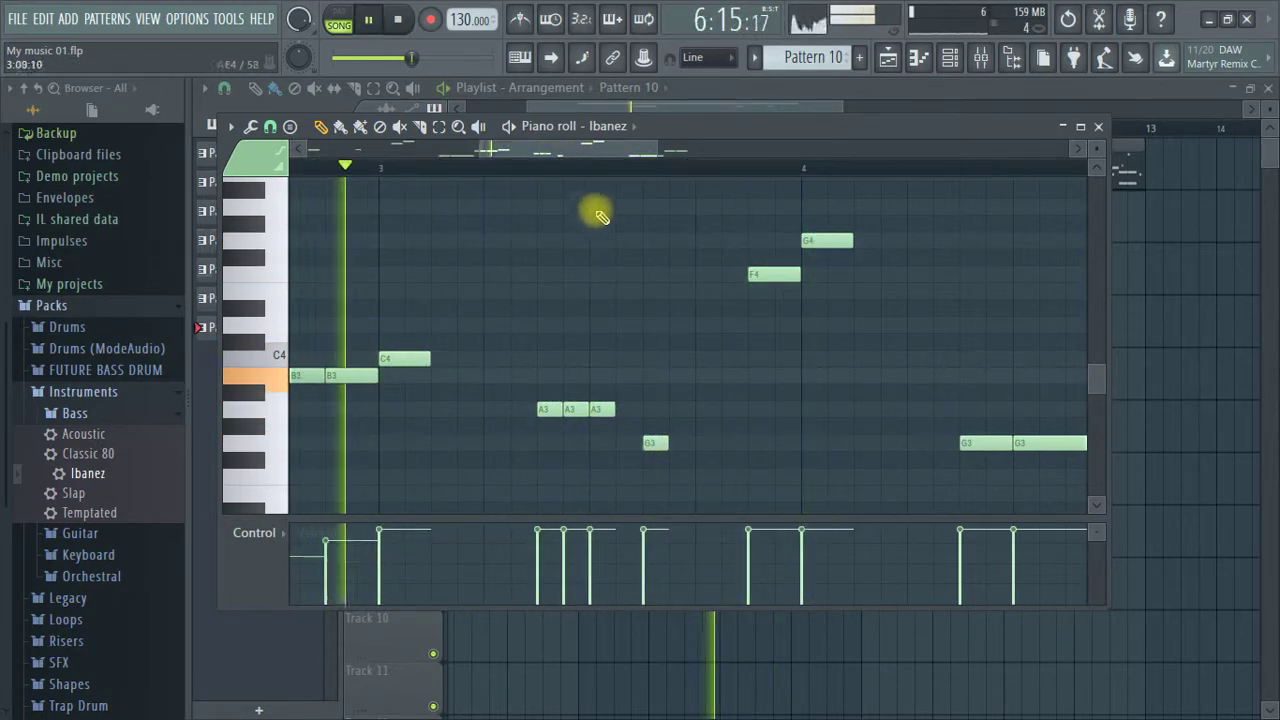
Play back the reworked bar 3, close the piano roll, and replay the arrangement from bar 5 of the playlist.
scroll(588, 170, down, 4)
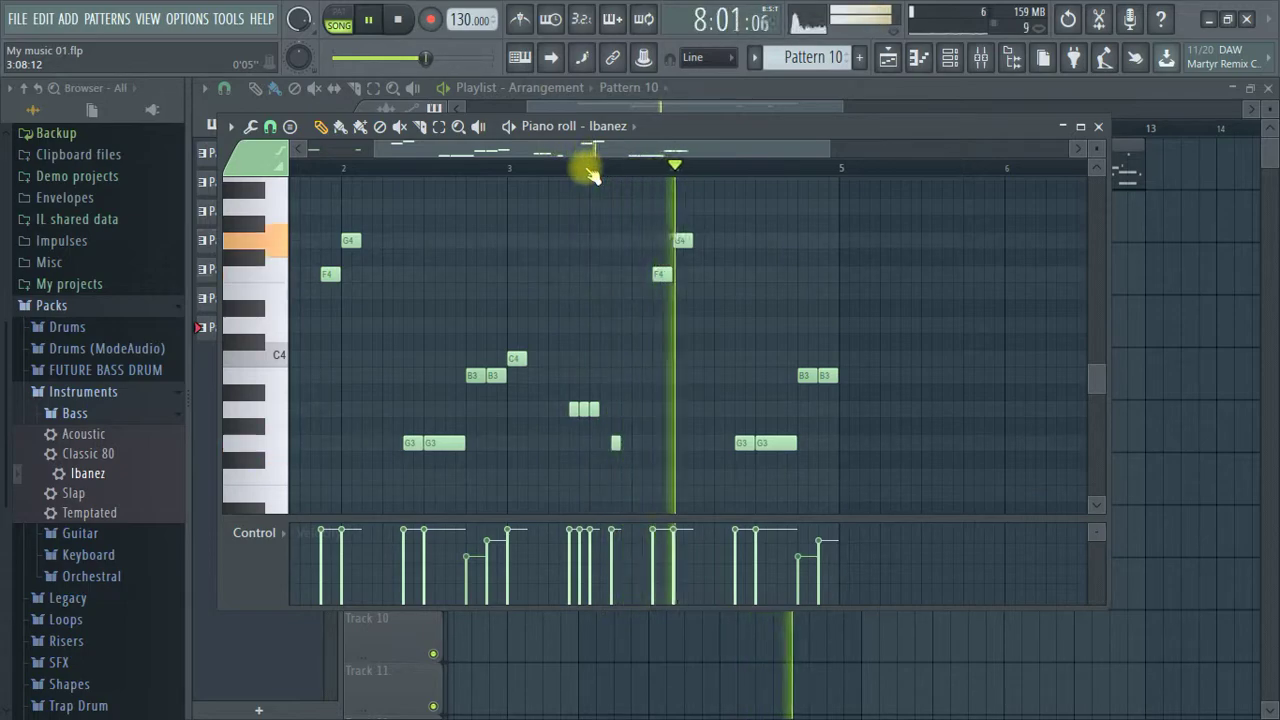
scroll(588, 171, up, 4)
key(space)
scroll(670, 180, down, 2)
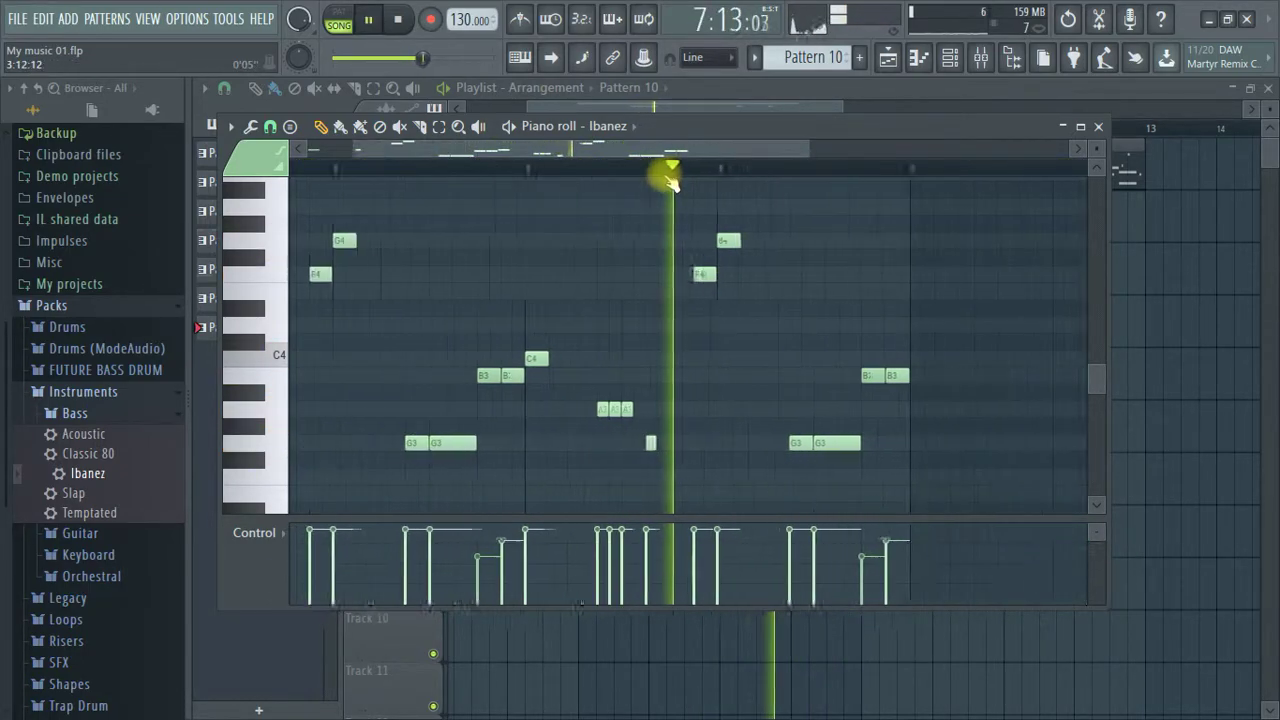
scroll(670, 180, down, 2)
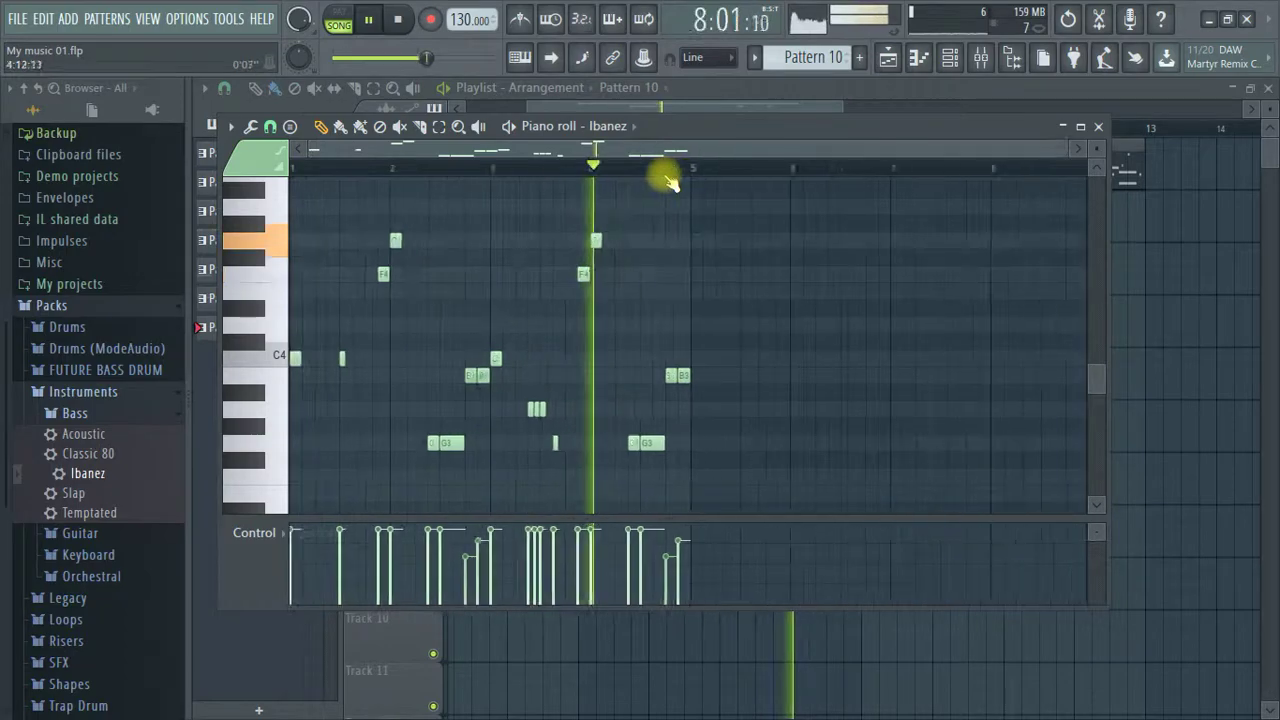
click(1103, 130)
click(585, 129)
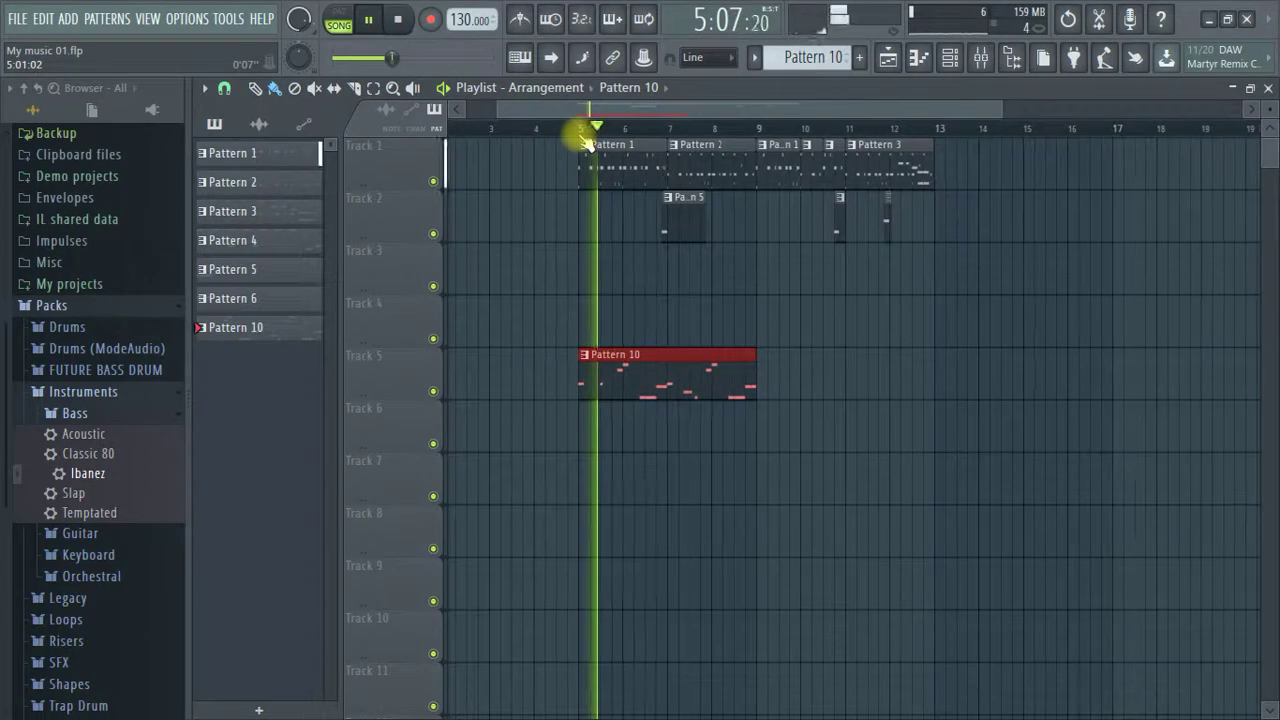
Add a C3 slide note at the start of Pattern 10, with it and the first C4 each eight steps long.
scroll(586, 130, up, 3)
double_click(636, 372)
key(space)
drag(294, 166, 323, 243)
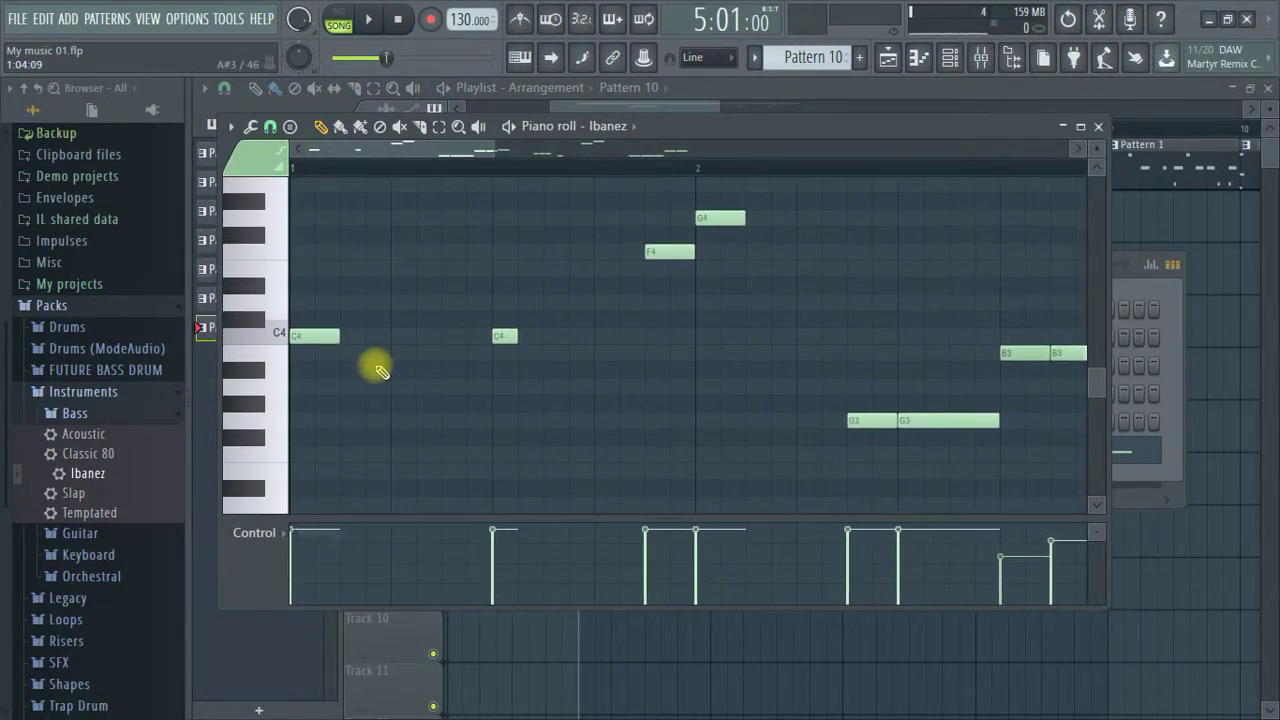
drag(369, 342, 290, 410)
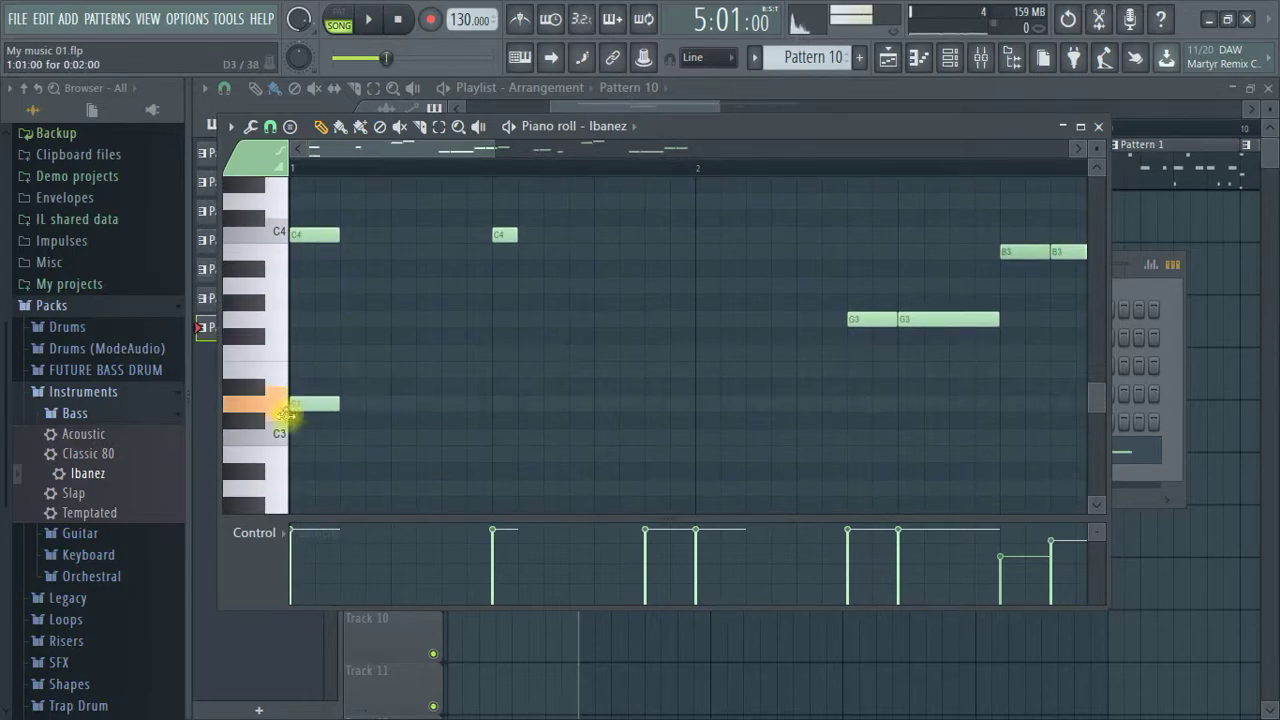
double_click(318, 442)
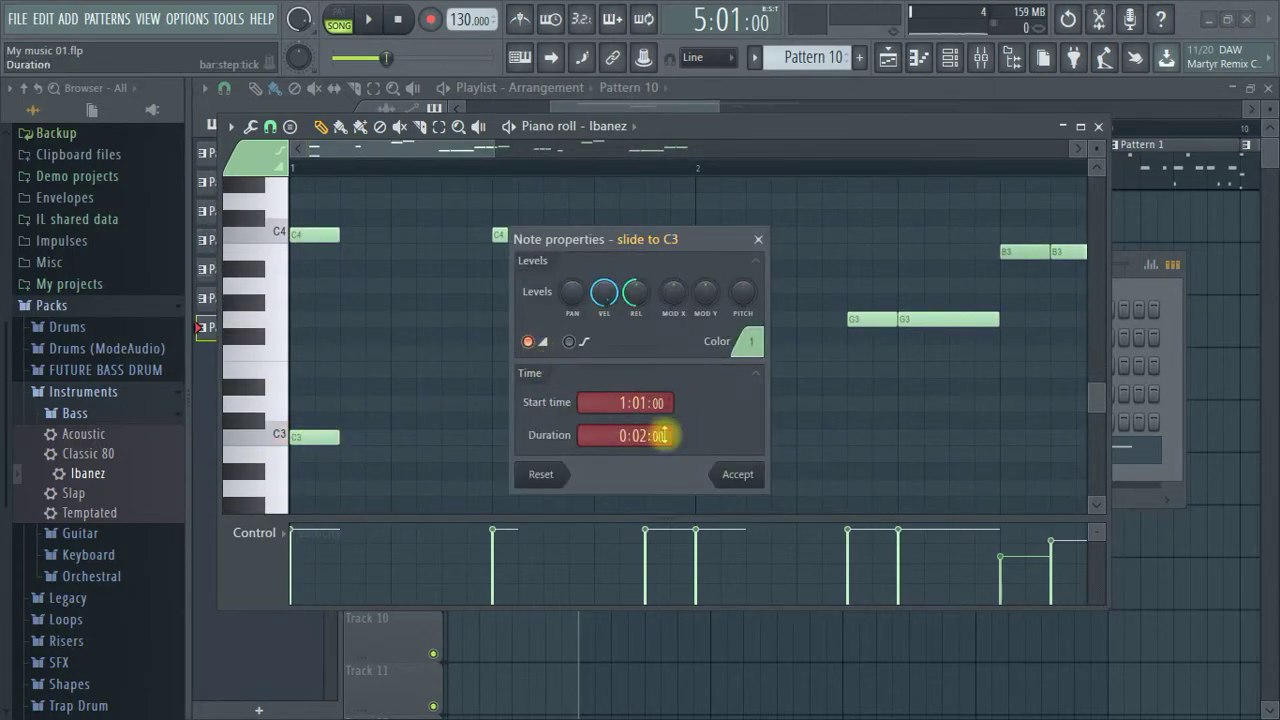
click(737, 474)
key(space)
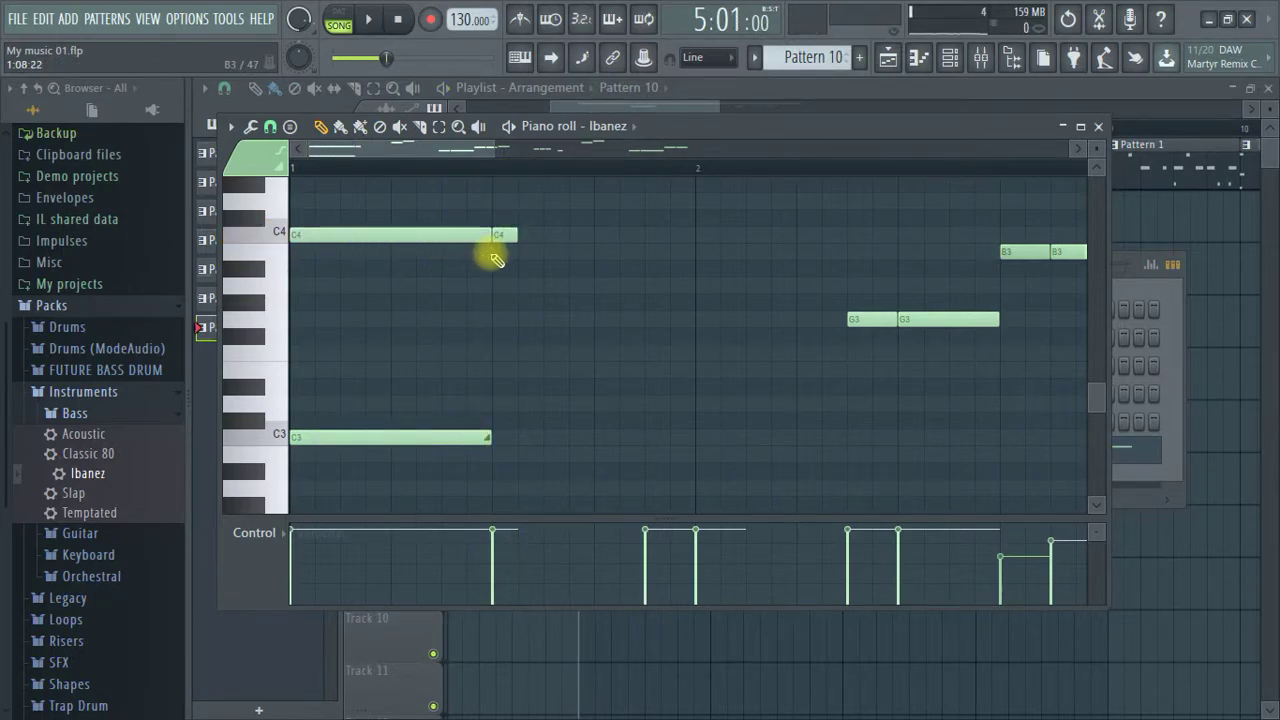
Lower the C4 at step 9 of bar 1 to G3 and play back the four-bar line.
drag(502, 236, 502, 310)
key(space)
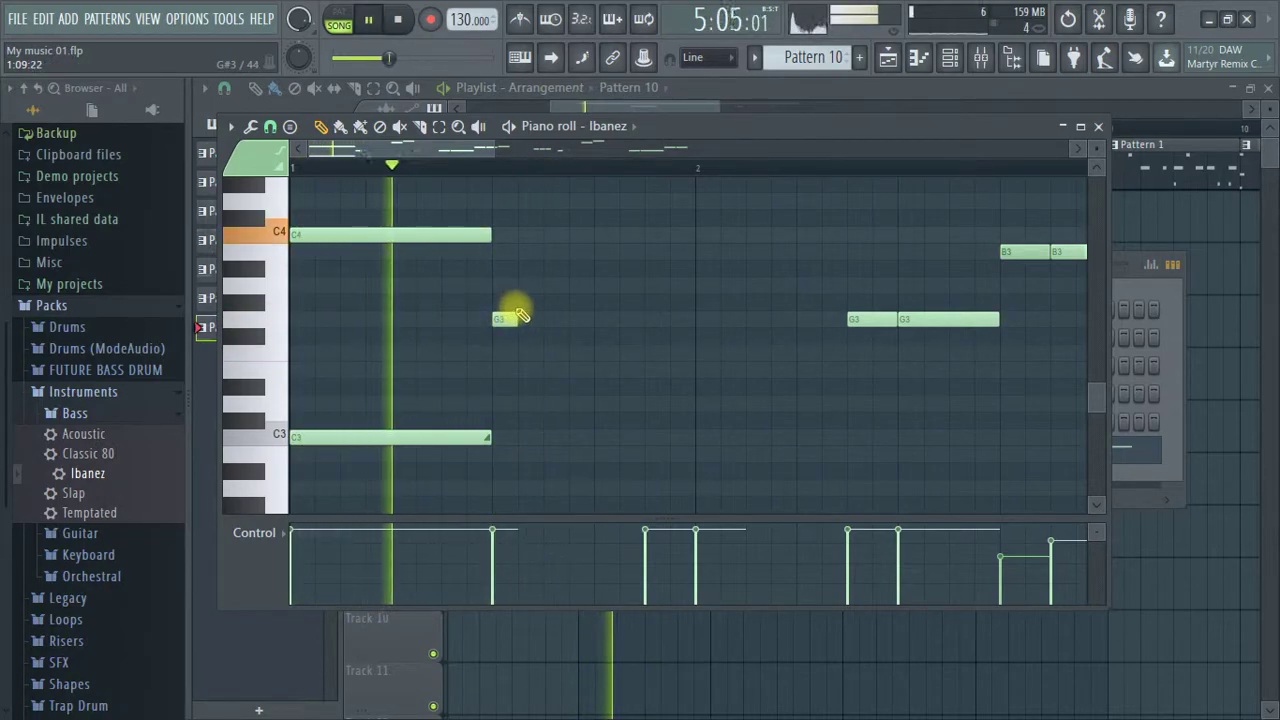
scroll(476, 174, down, 2)
scroll(509, 251, up, 3)
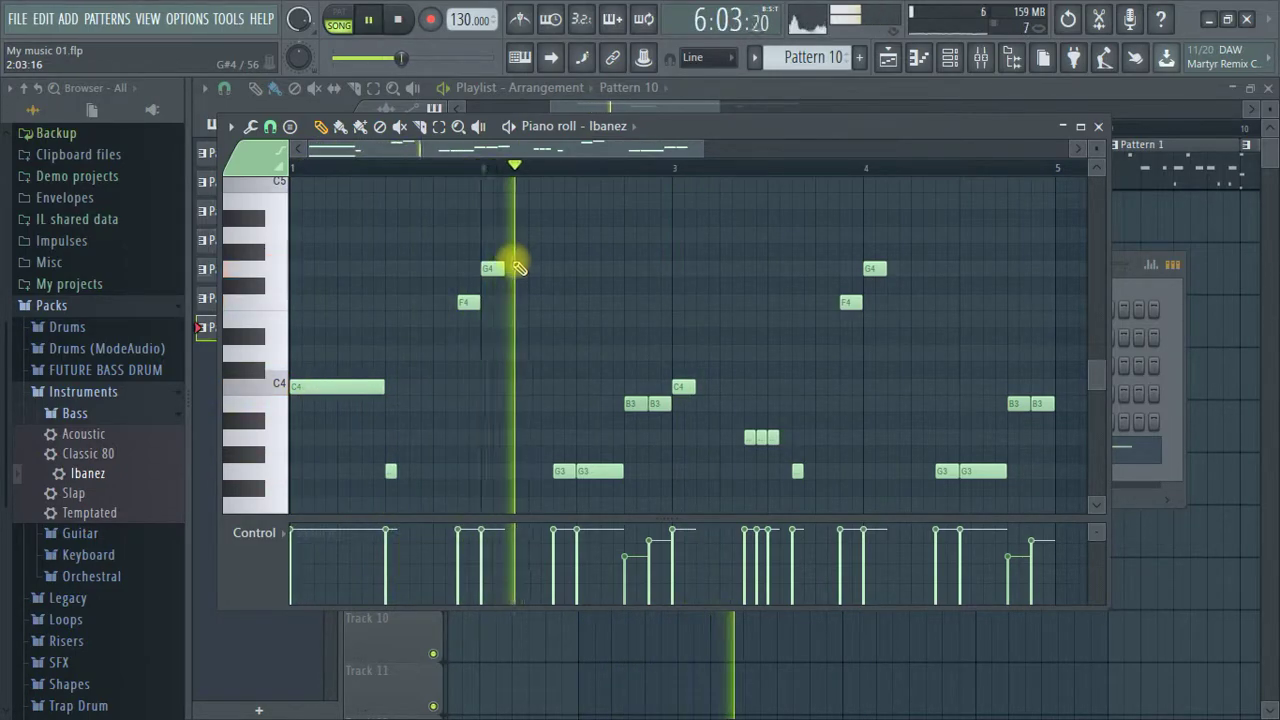
scroll(509, 166, down, 2)
scroll(531, 263, down, 2)
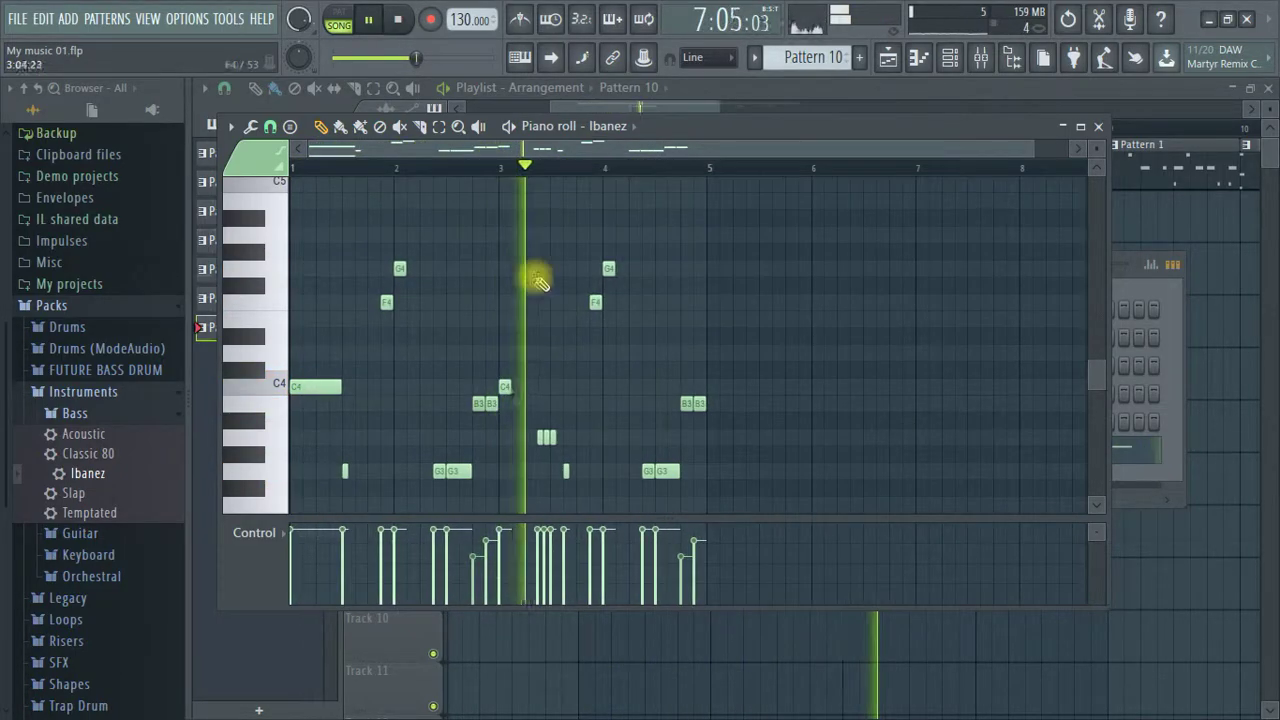
scroll(546, 314, up, 2)
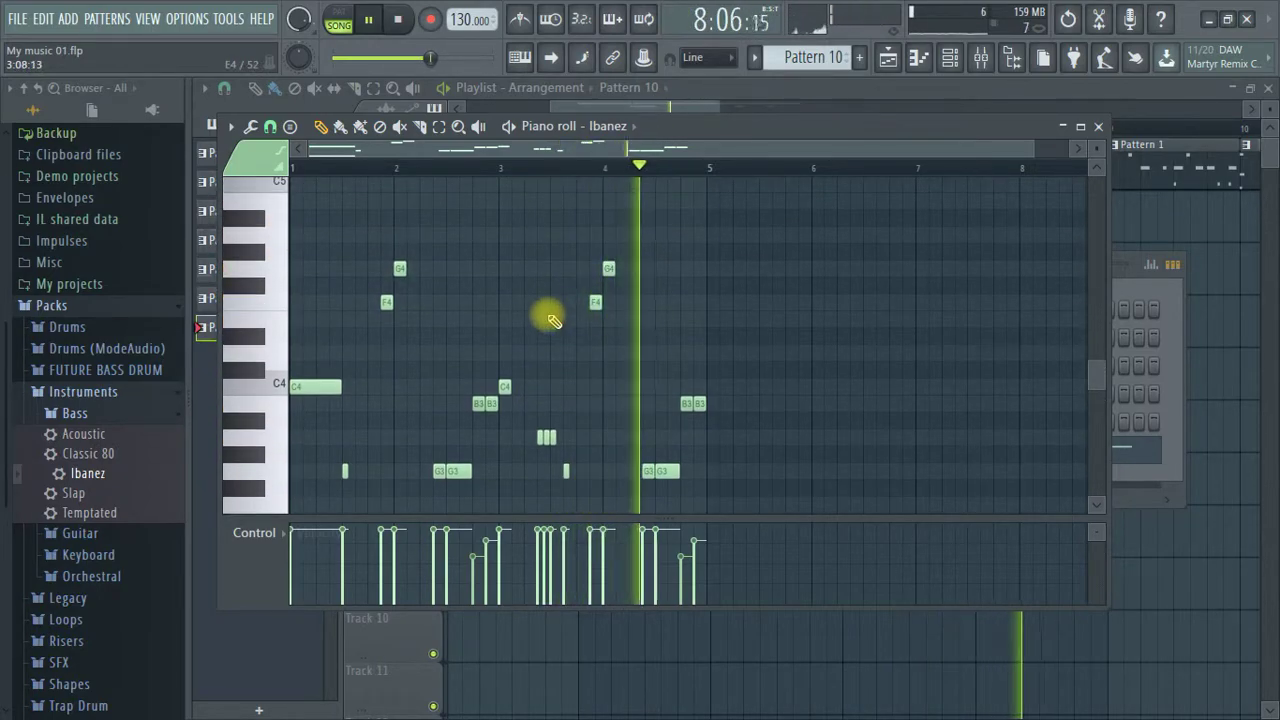
Close the piano roll and channel rack, and play the arrangement from bar 5 in the playlist.
click(1097, 126)
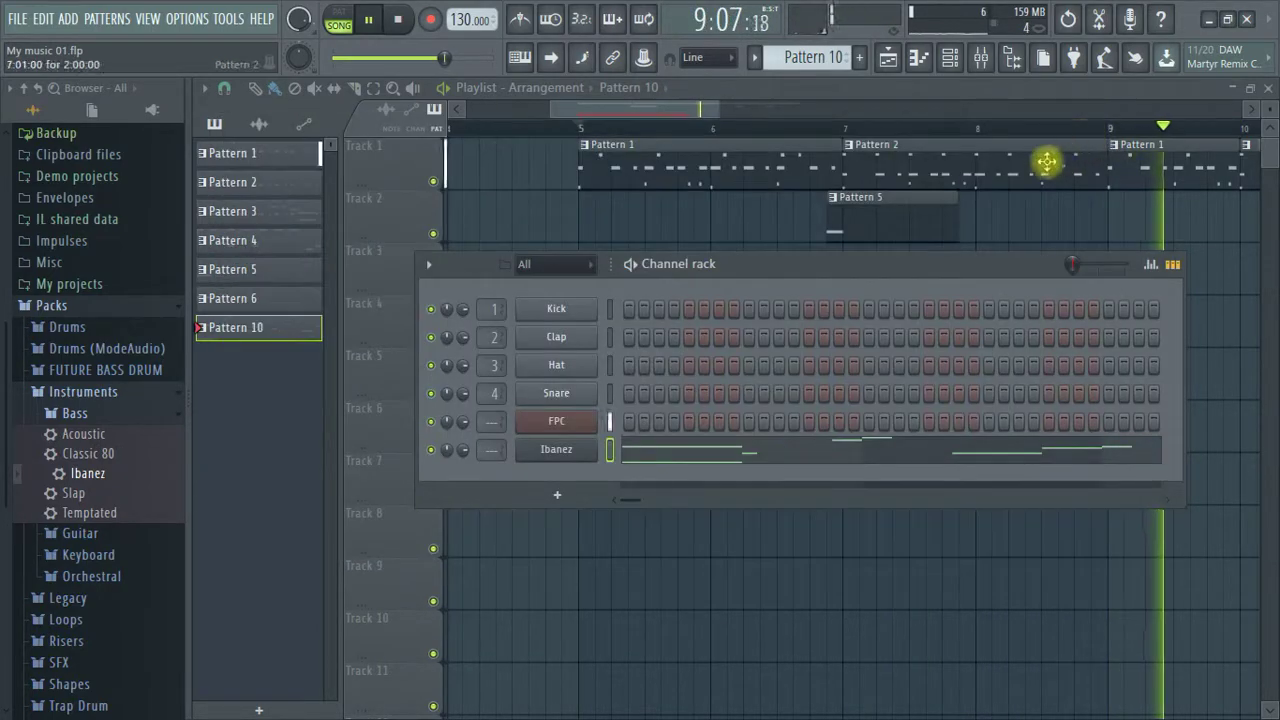
click(946, 62)
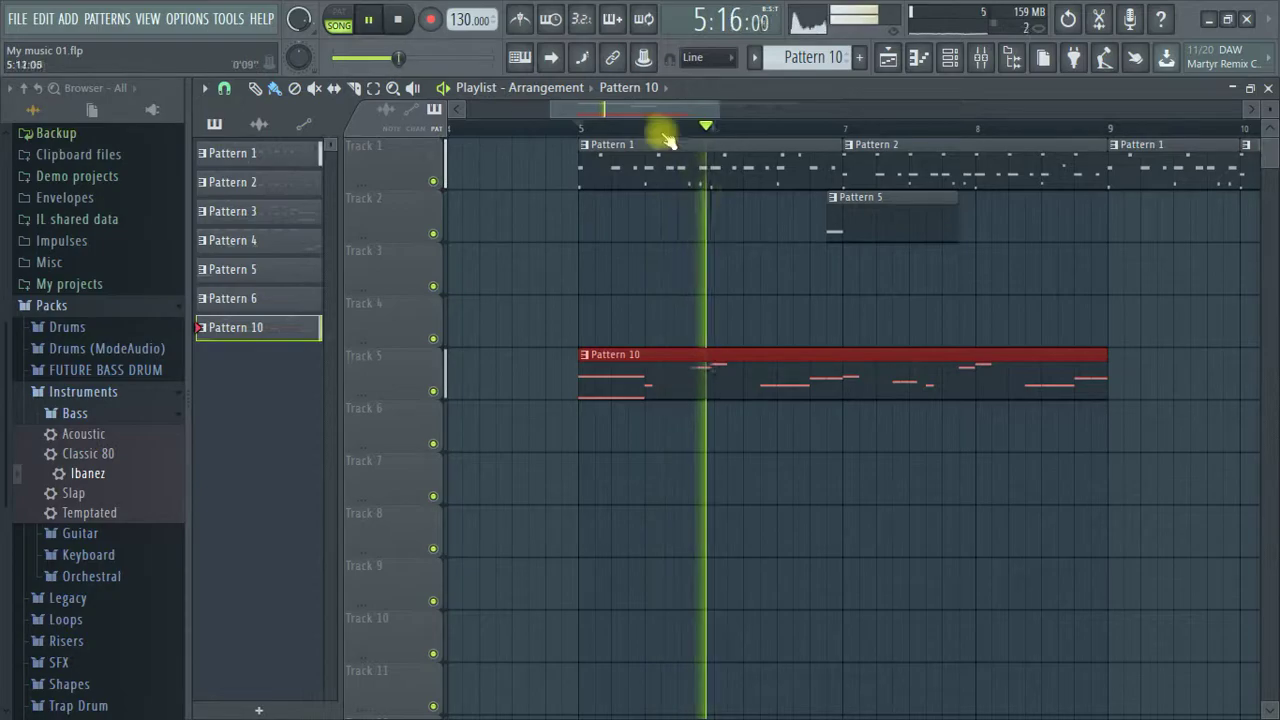
scroll(663, 129, down, 2)
scroll(860, 130, up, 2)
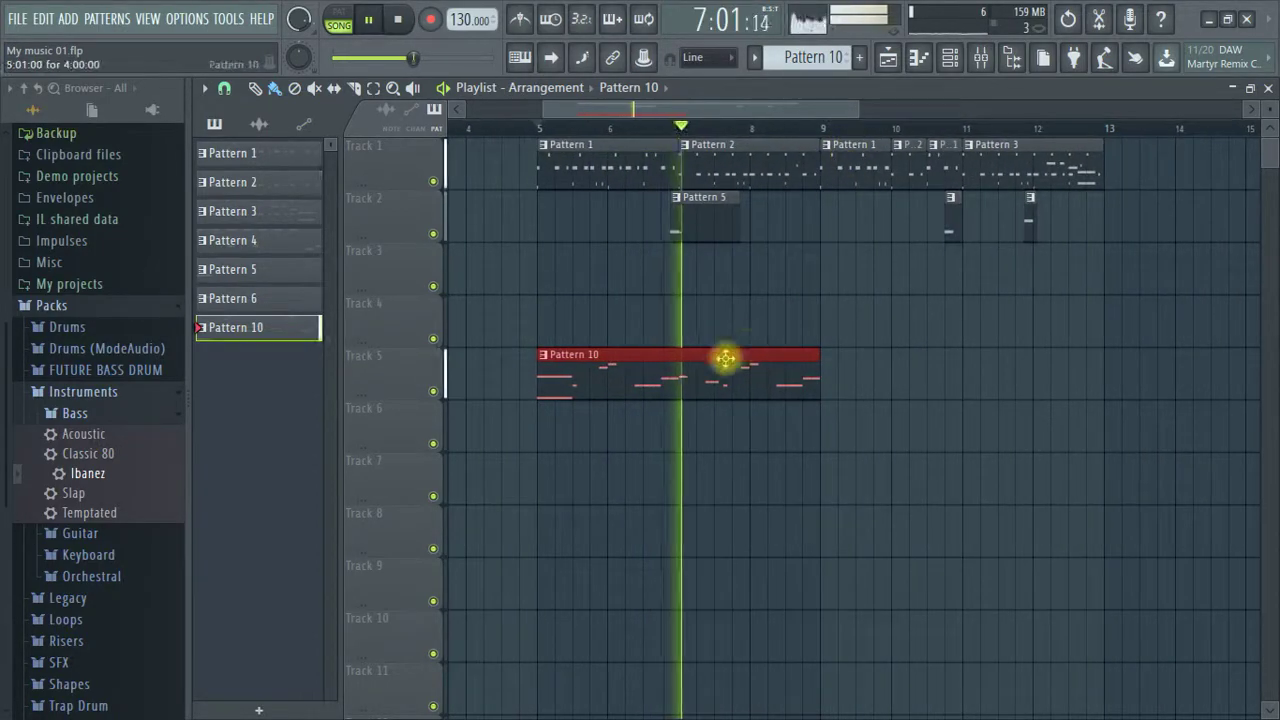
Try duplicating the Pattern 10 clip into bars 9 to 12 on Track 5 while the arrangement plays.
key(ctrl+b)
scroll(771, 134, down, 3)
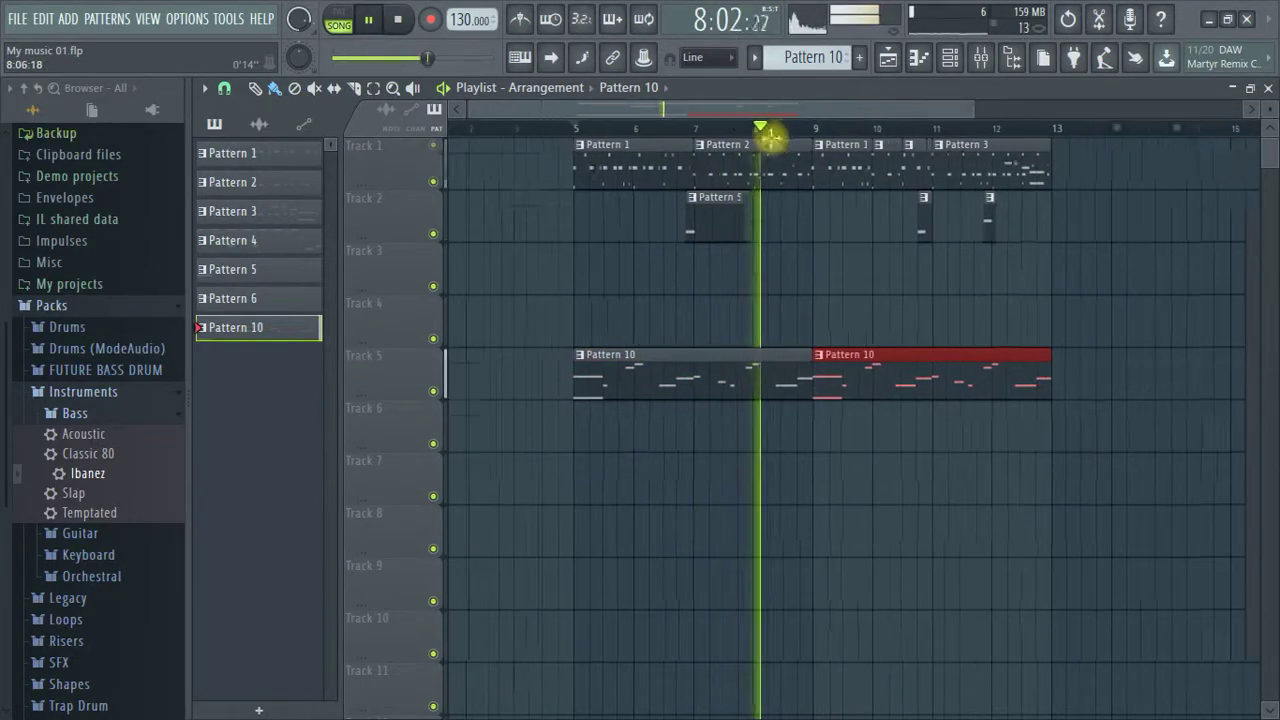
scroll(795, 135, down, 2)
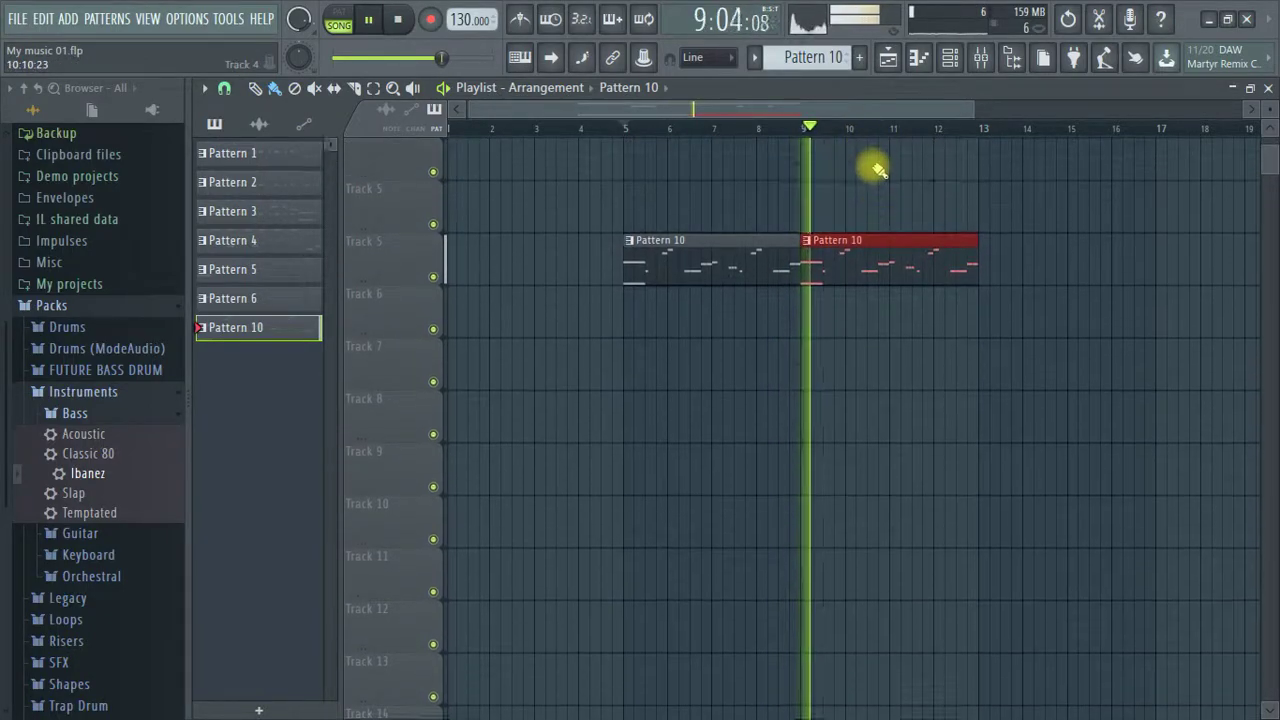
scroll(808, 130, up, 2)
scroll(825, 135, down, 2)
scroll(835, 132, up, 2)
Try trimming the first Pattern 10 clip to a length of 3:12:00 and replay from bar 5.
click(552, 128)
click(590, 365)
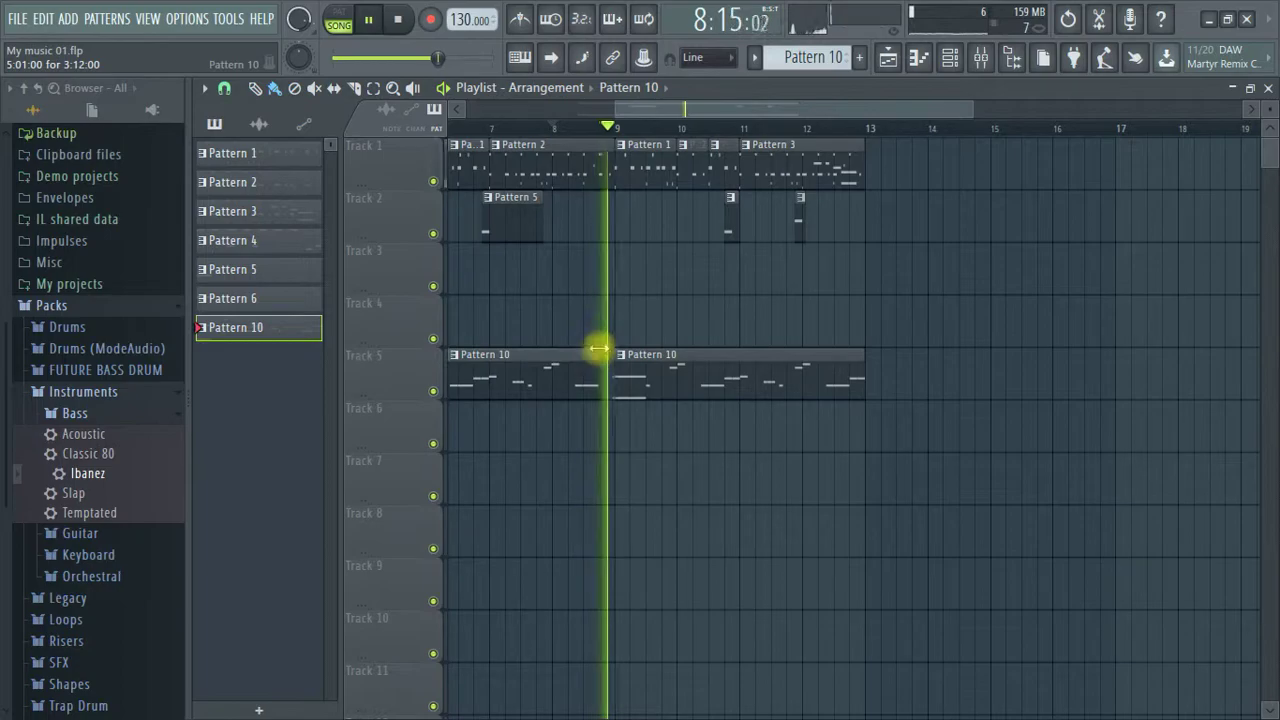
scroll(608, 128, down, 2)
right_click(483, 145)
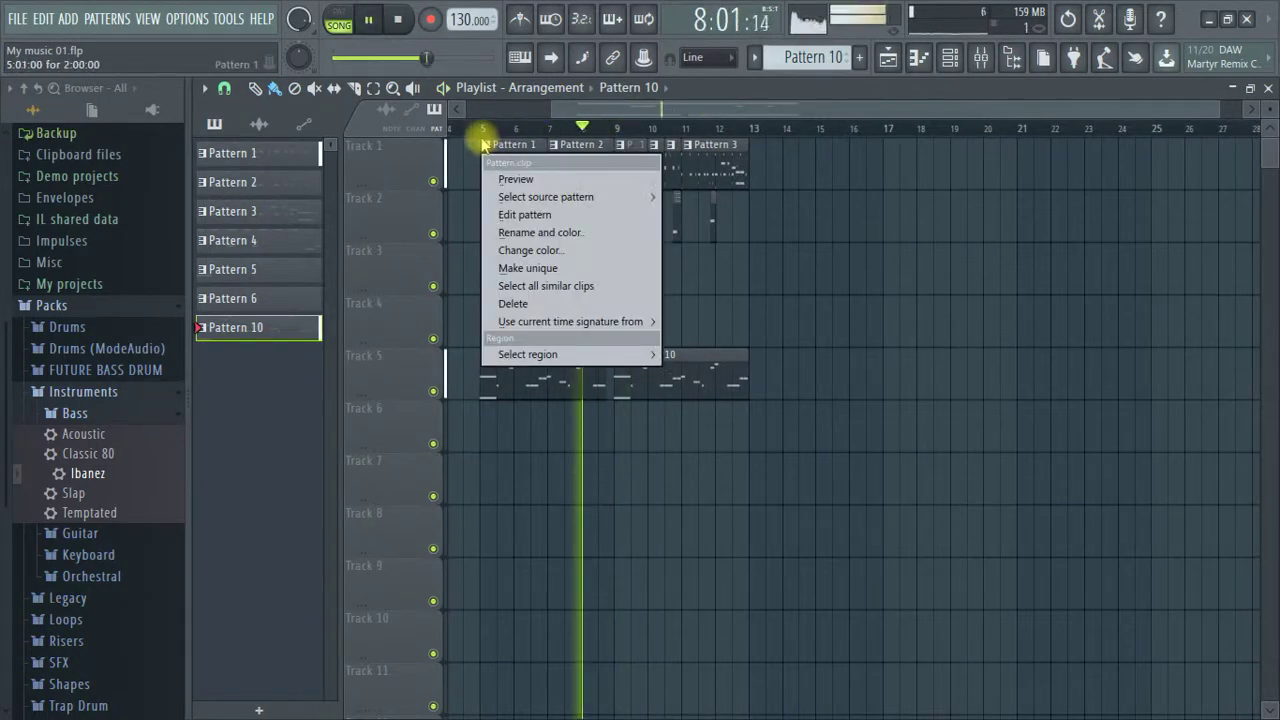
click(484, 128)
Delete the second Pattern 10 clip on Track 5 and extend the first one past bar 9.
right_click(648, 366)
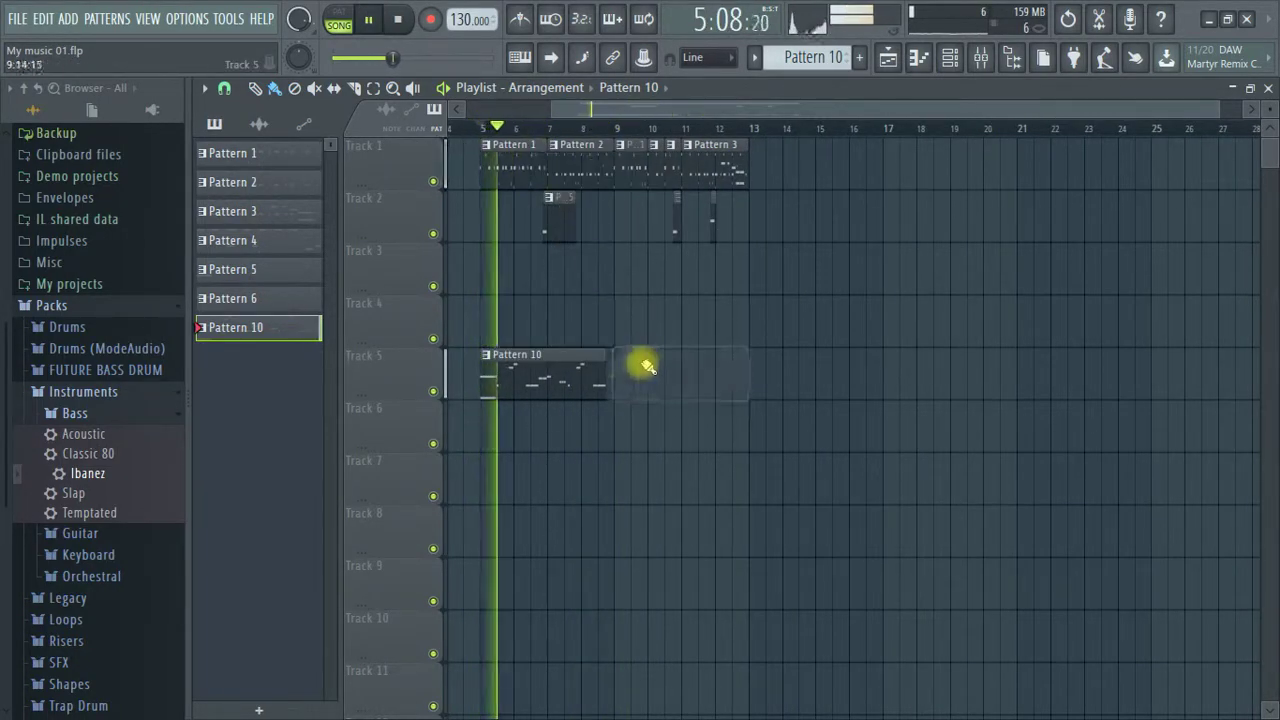
drag(601, 357, 677, 366)
Add a four-step A3 note at the start of bar 5 in Pattern 10 and play it back.
double_click(670, 372)
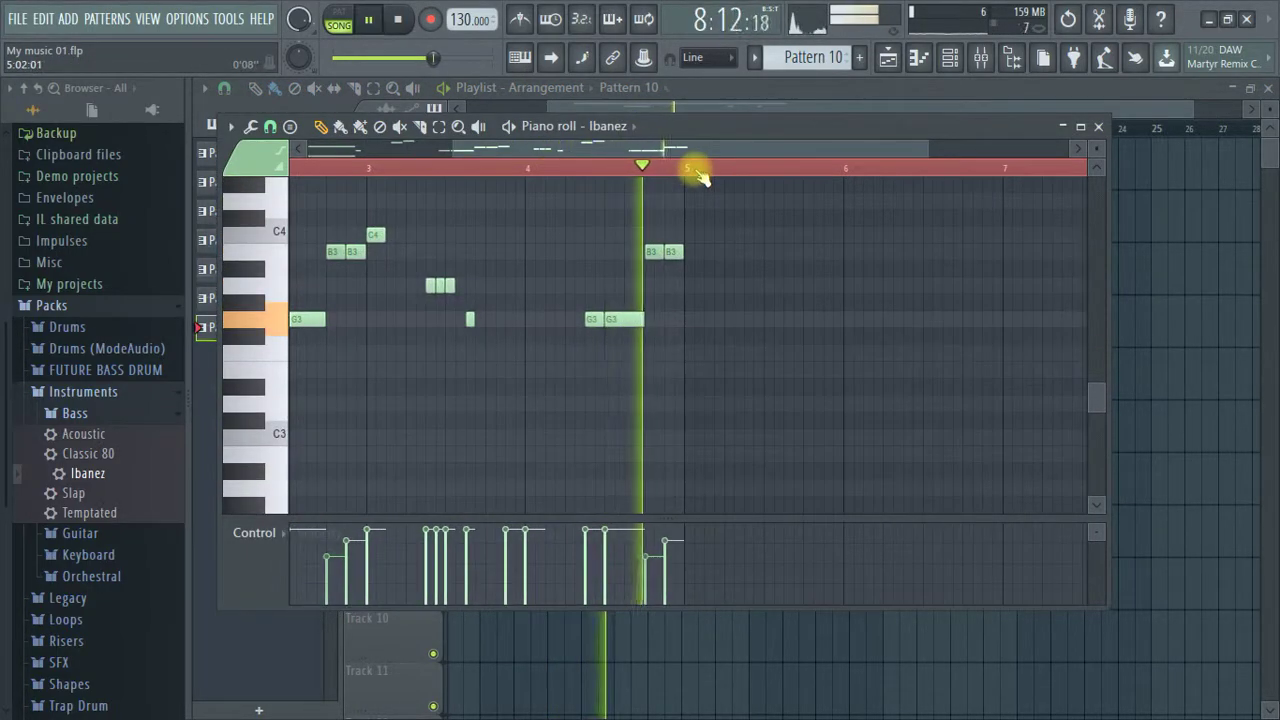
key(space)
scroll(752, 331, up, 3)
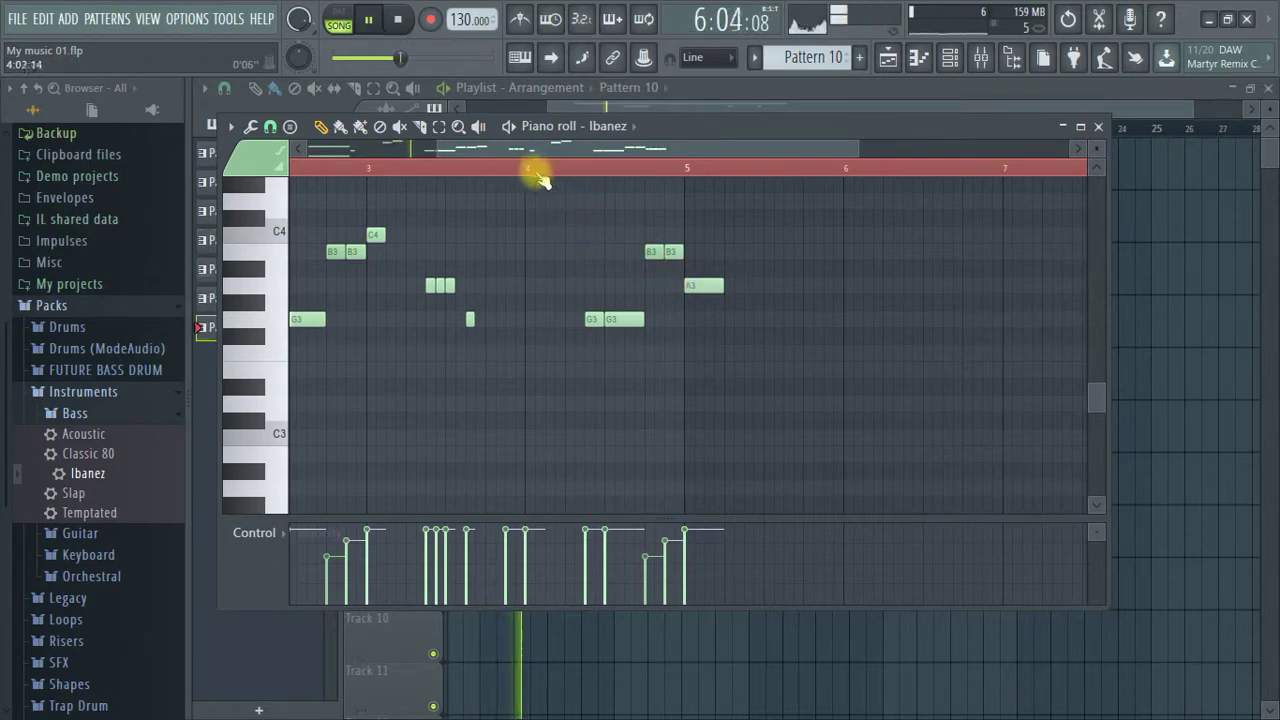
Shorten the A3 note at the start of bar 5 to two steps and add matching A3 notes at steps 4 and 7.
scroll(686, 172, up, 3)
scroll(729, 271, up, 2)
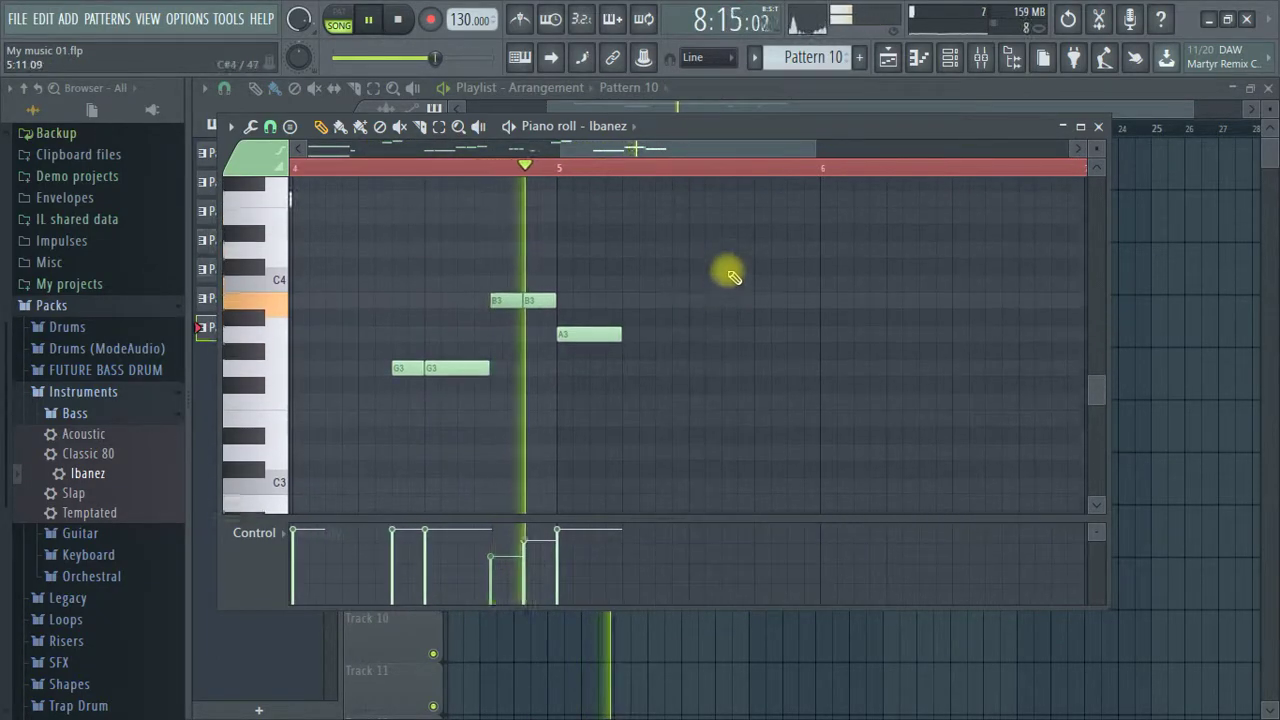
key(space)
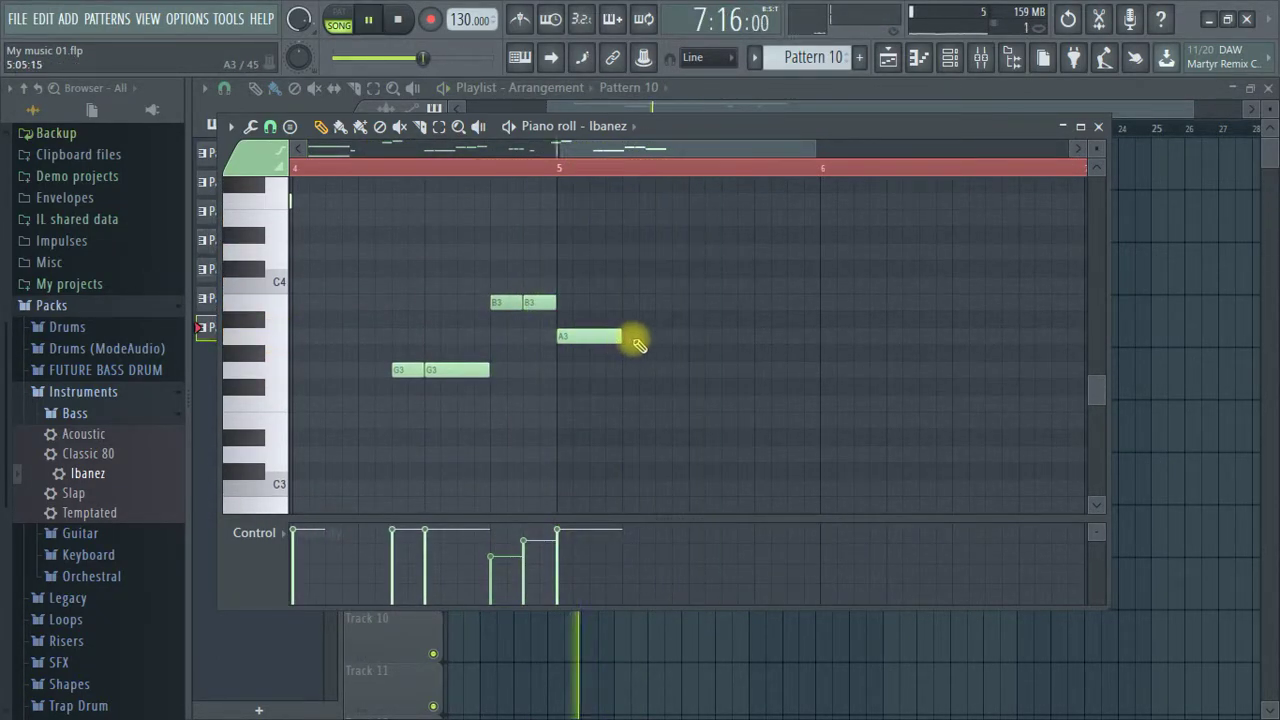
scroll(657, 168, up, 2)
key(space)
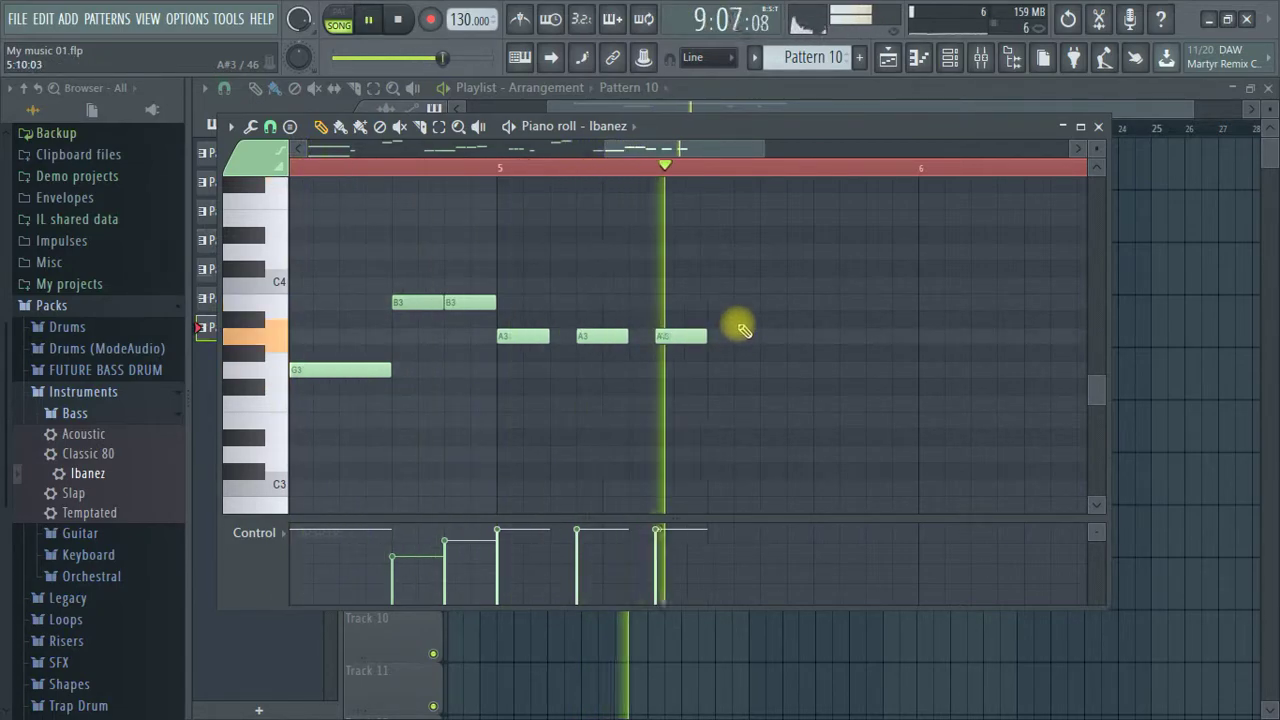
key(space)
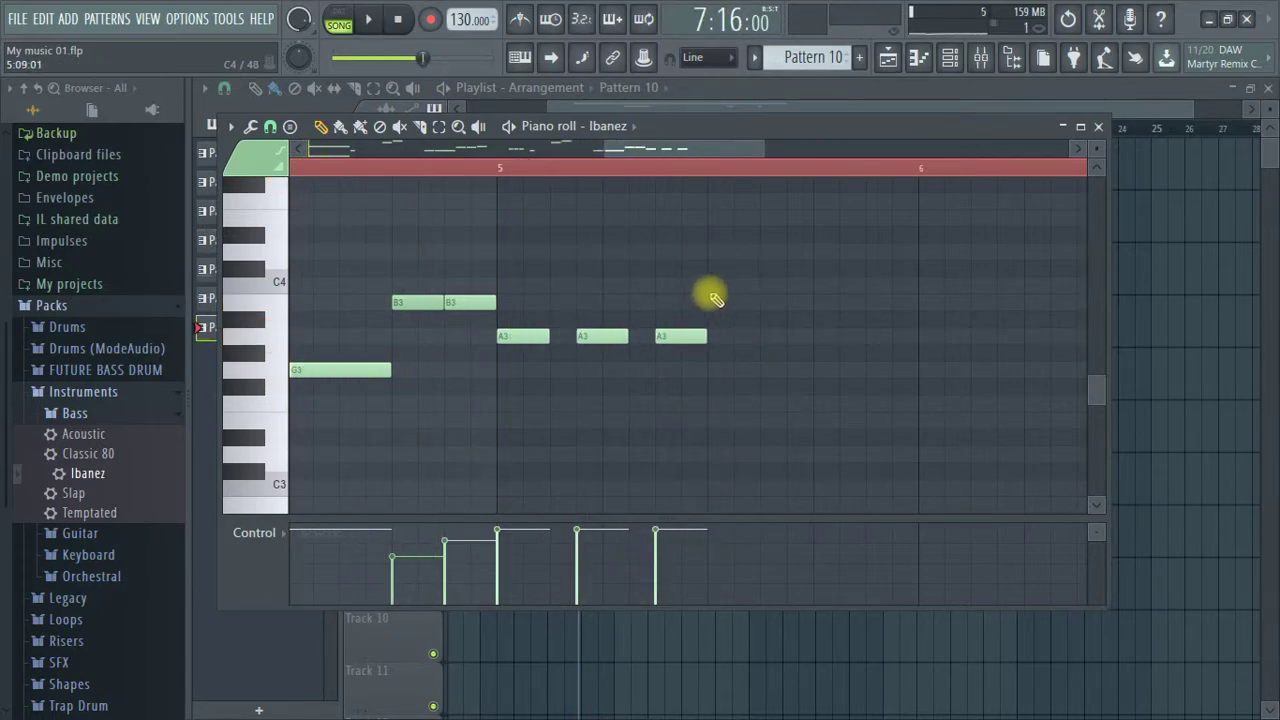
Continue with three two-step B3 notes from step 10 of bar 5, followed by two D4, C4, A3 and G3 in bar 6, and play back.
click(820, 303)
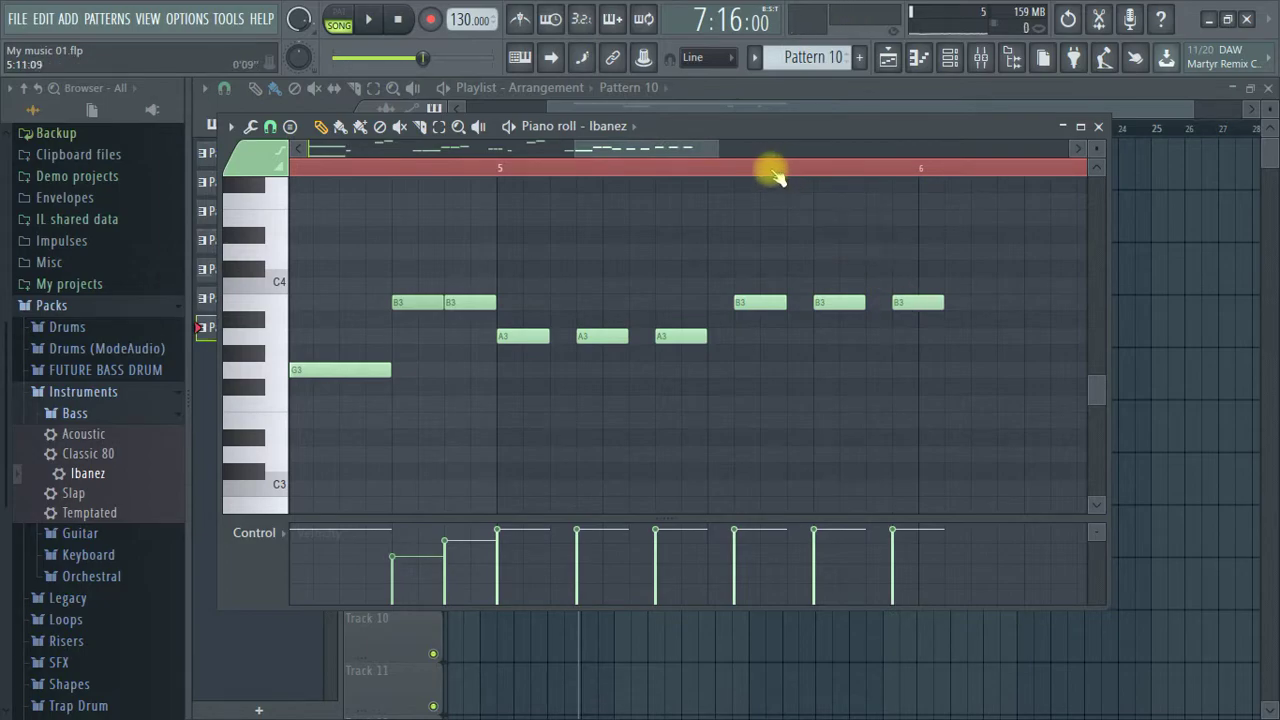
scroll(775, 172, down, 3)
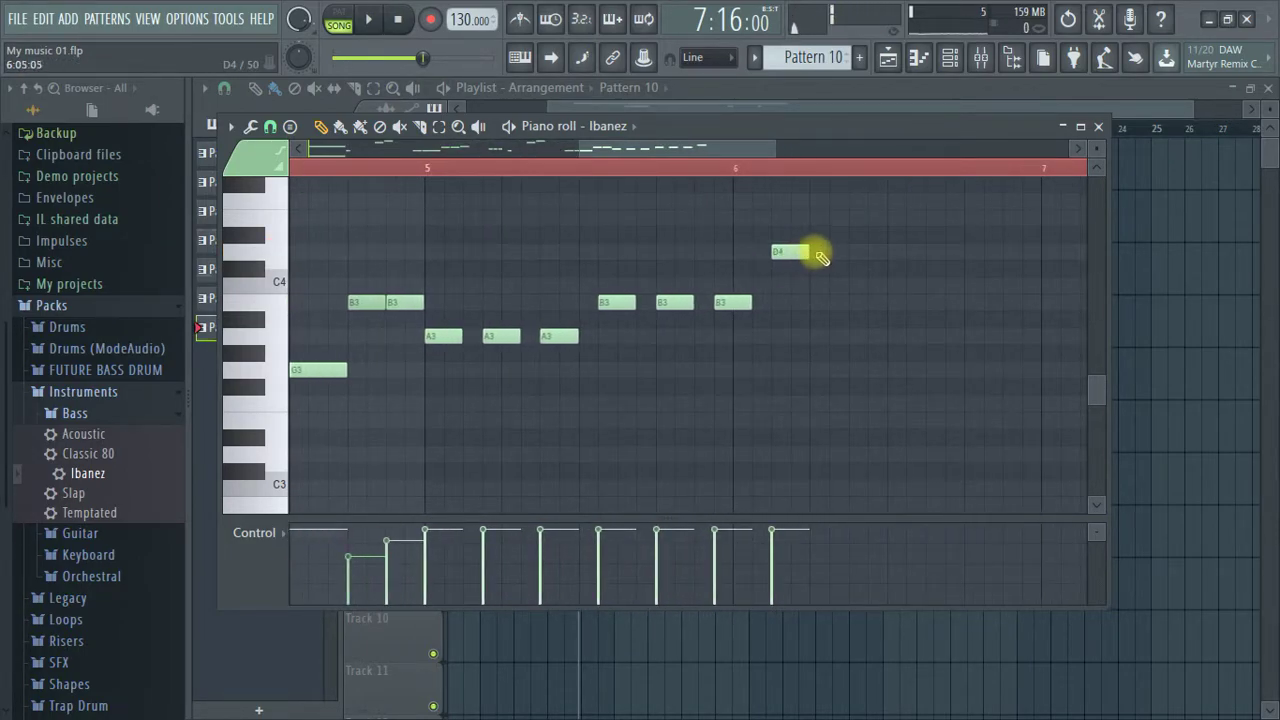
scroll(783, 188, down, 3)
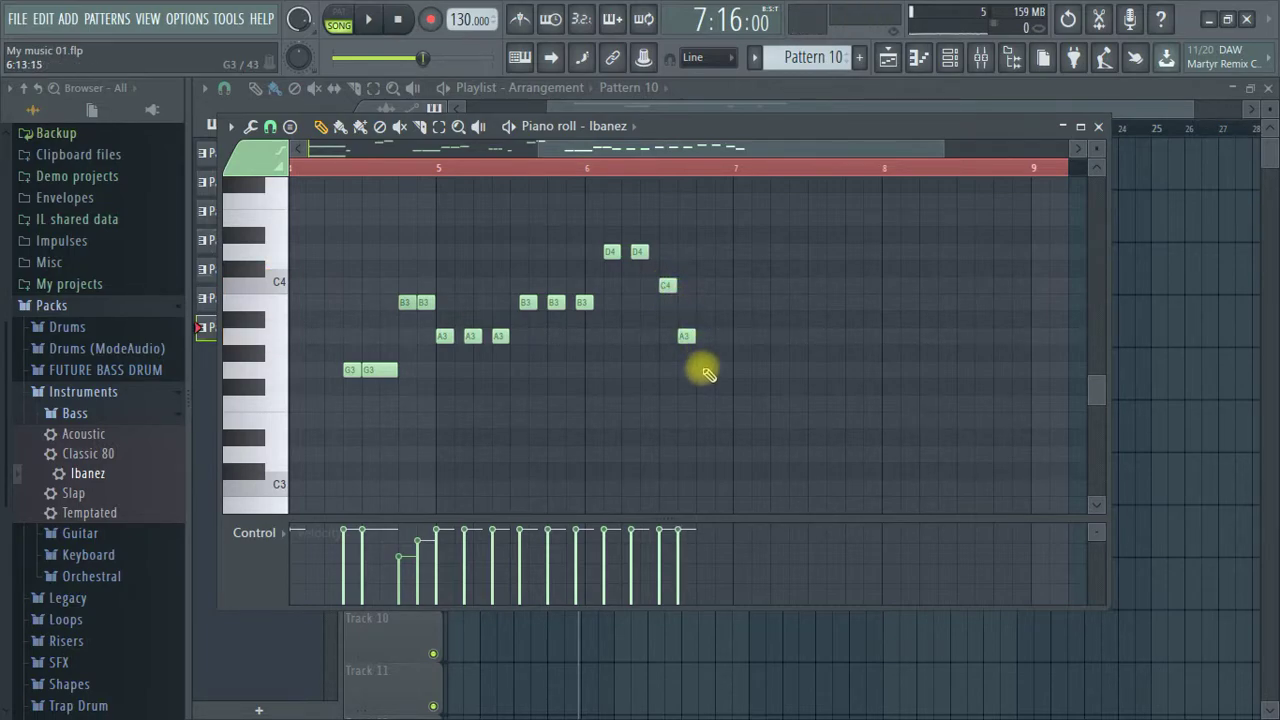
click(556, 170)
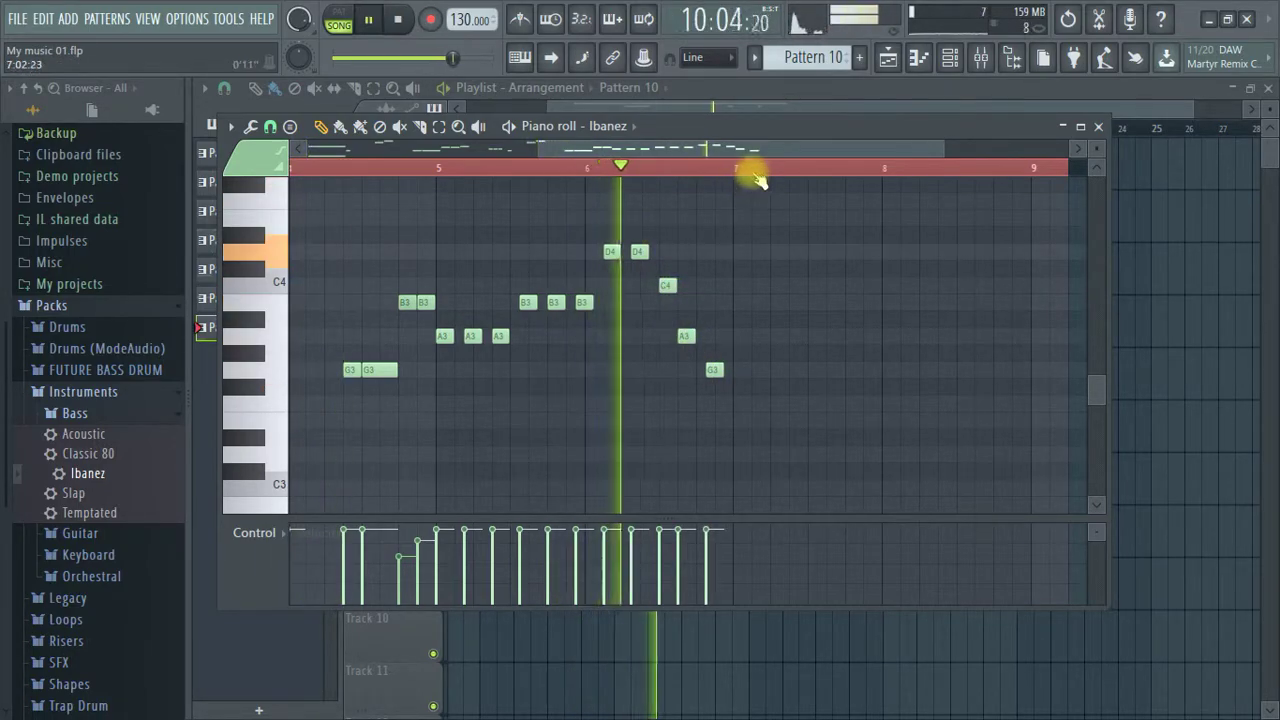
Tighten C4, A3 and G3 in bar 6 into consecutive one-step notes from step 9 and add one-step A3, G3 and E3 from step 13.
scroll(755, 175, up, 2)
scroll(757, 177, up, 2)
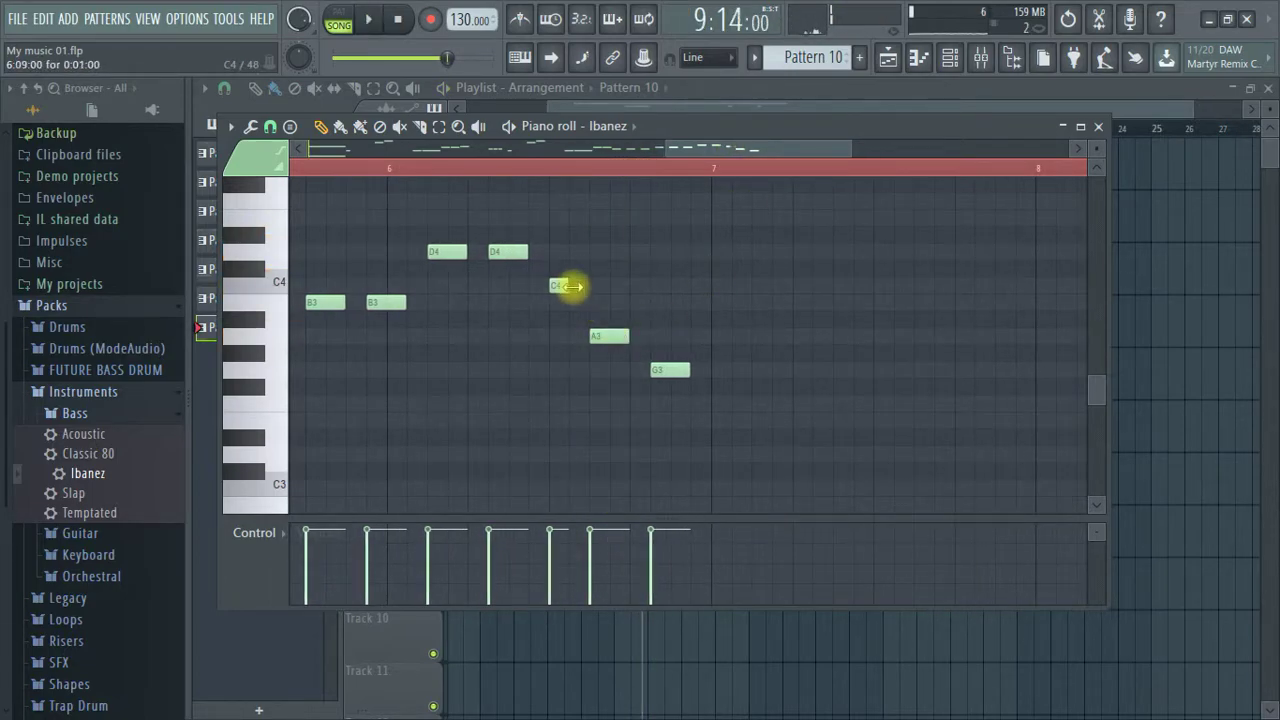
drag(609, 334, 588, 336)
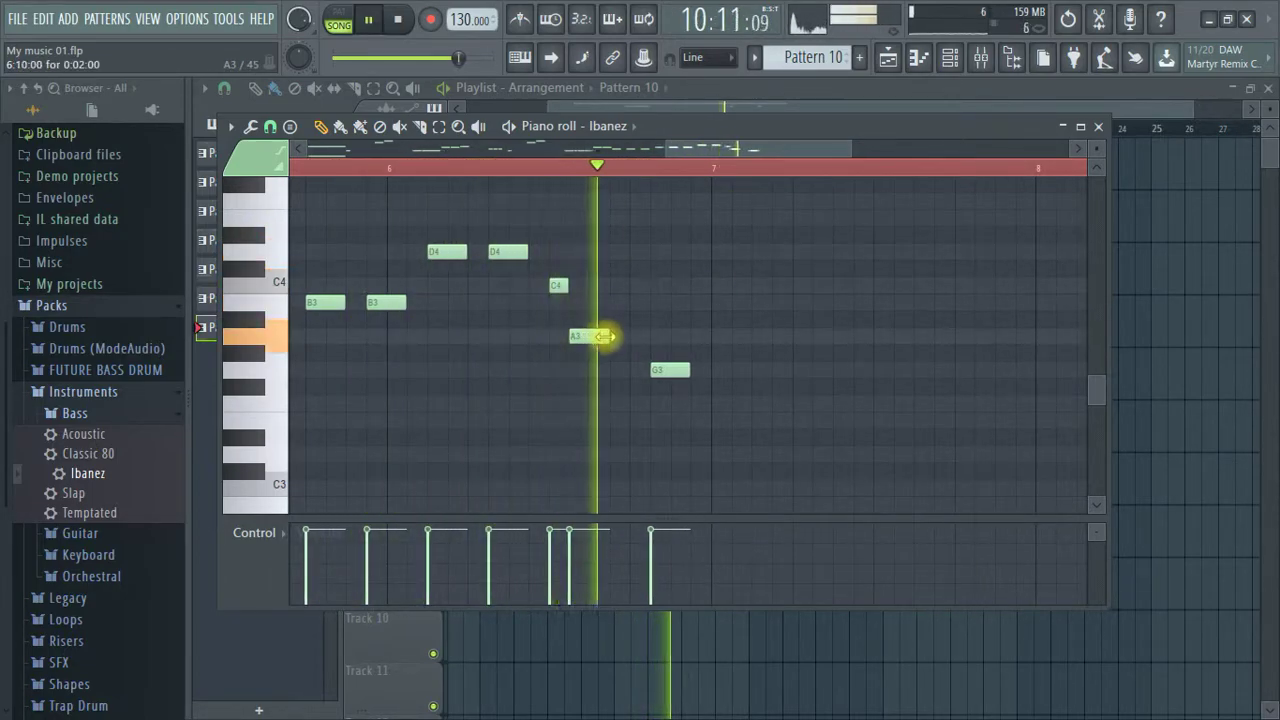
key(space)
scroll(600, 196, up, 2)
drag(706, 369, 632, 377)
key(space)
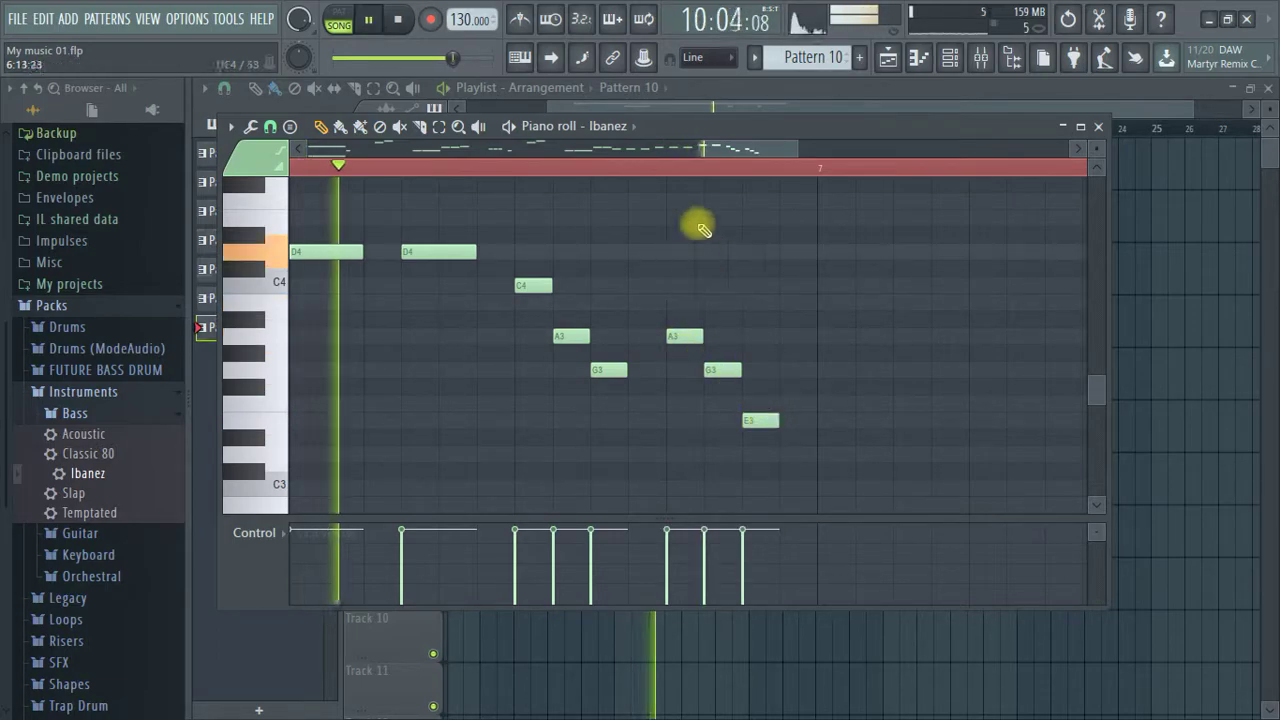
Play back the extended bass line and check the Pattern 10 clip against the other clips in the Playlist.
scroll(670, 190, down, 4)
scroll(780, 172, up, 1)
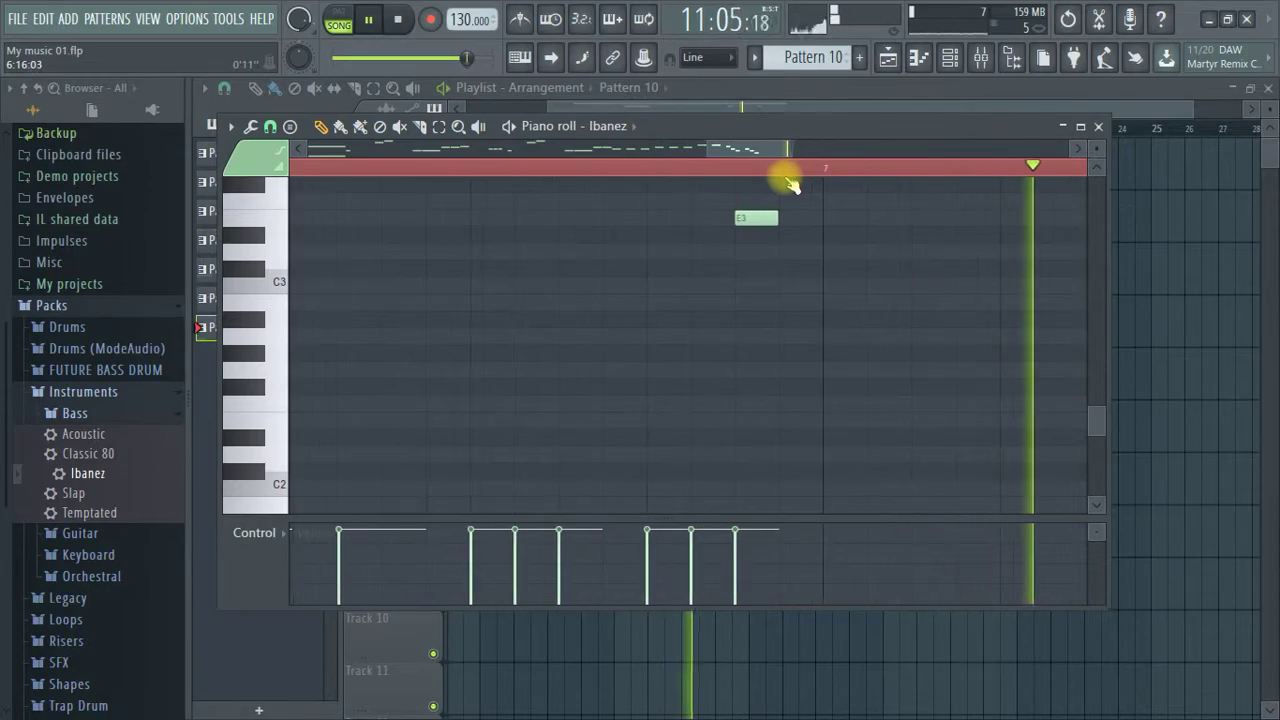
scroll(787, 179, down, 1)
scroll(797, 190, down, 3)
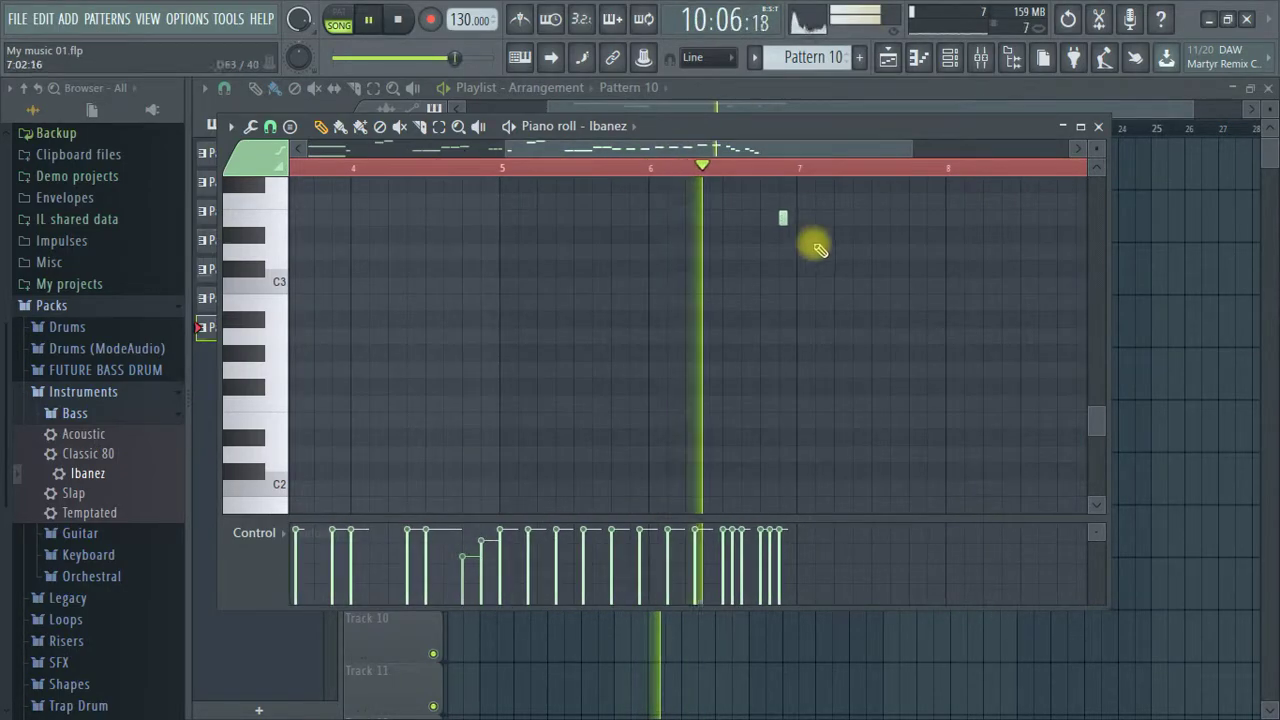
scroll(808, 220, up, 3)
scroll(805, 183, down, 2)
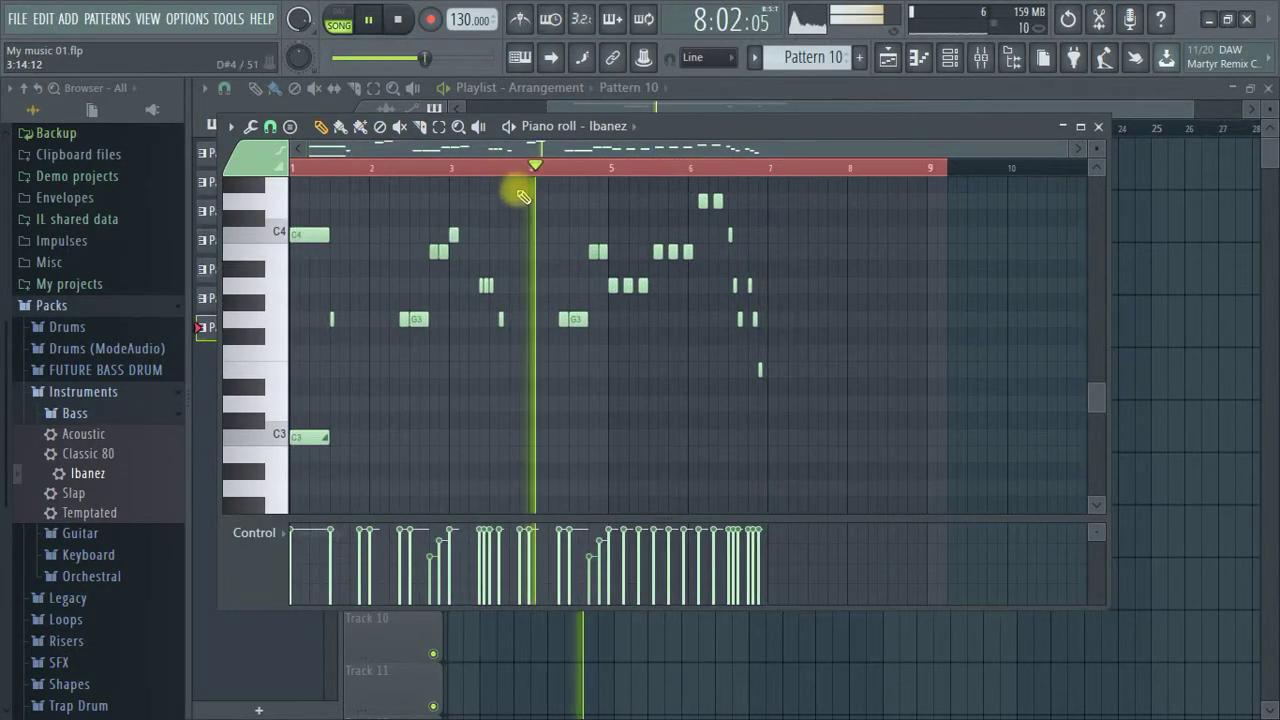
click(1097, 127)
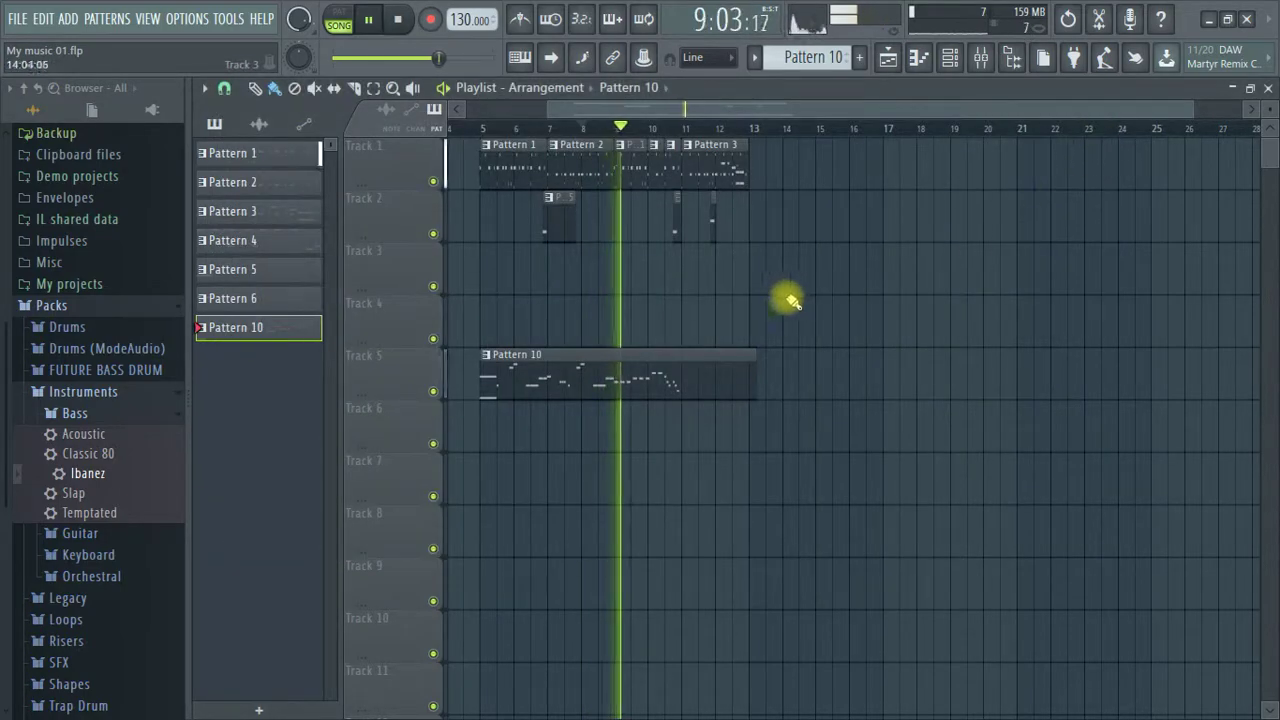
scroll(712, 130, up, 2)
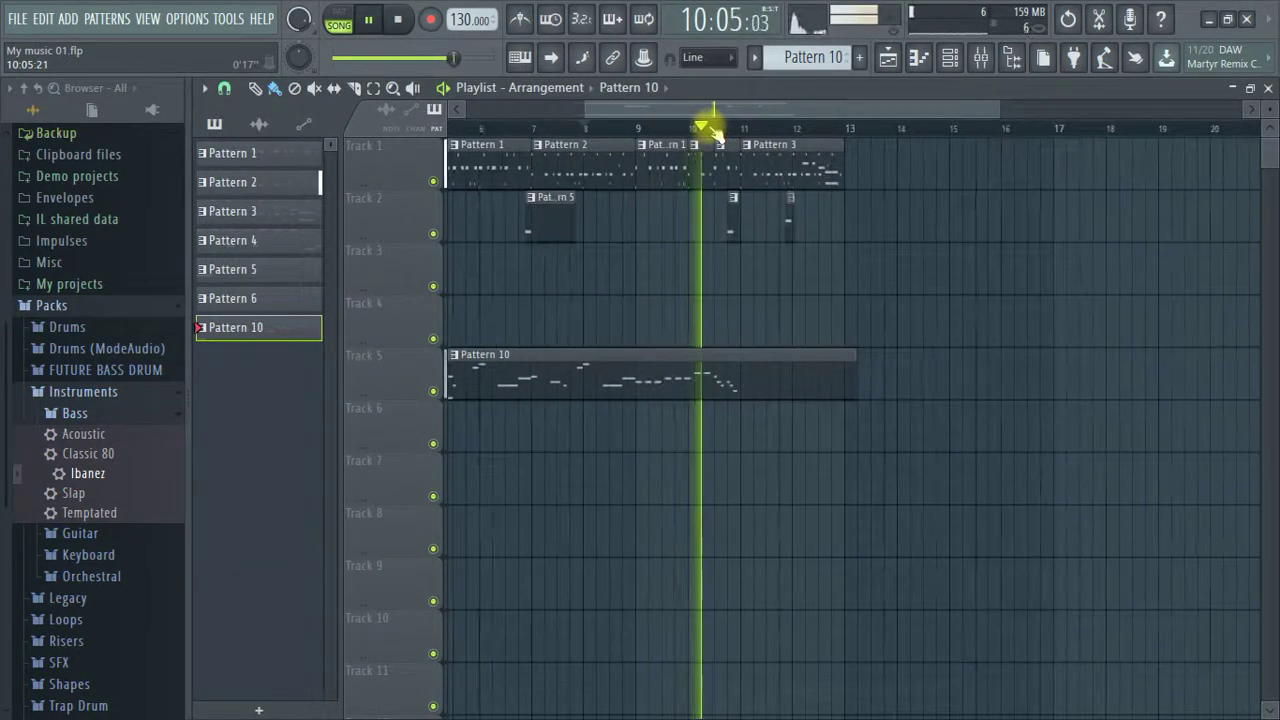
scroll(768, 128, up, 3)
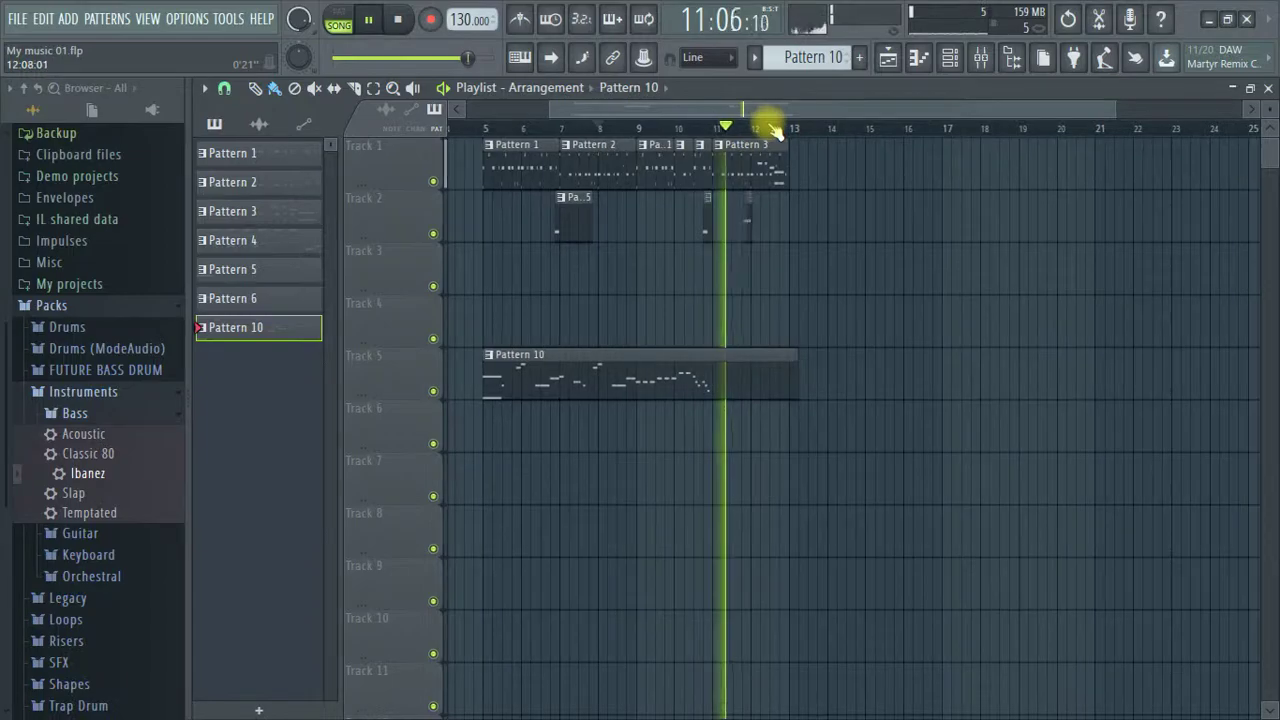
scroll(775, 130, down, 2)
click(600, 129)
Reopen the Pattern 10 notes and raise the one-step C4 at step 9 of bar 6 to D4.
double_click(698, 370)
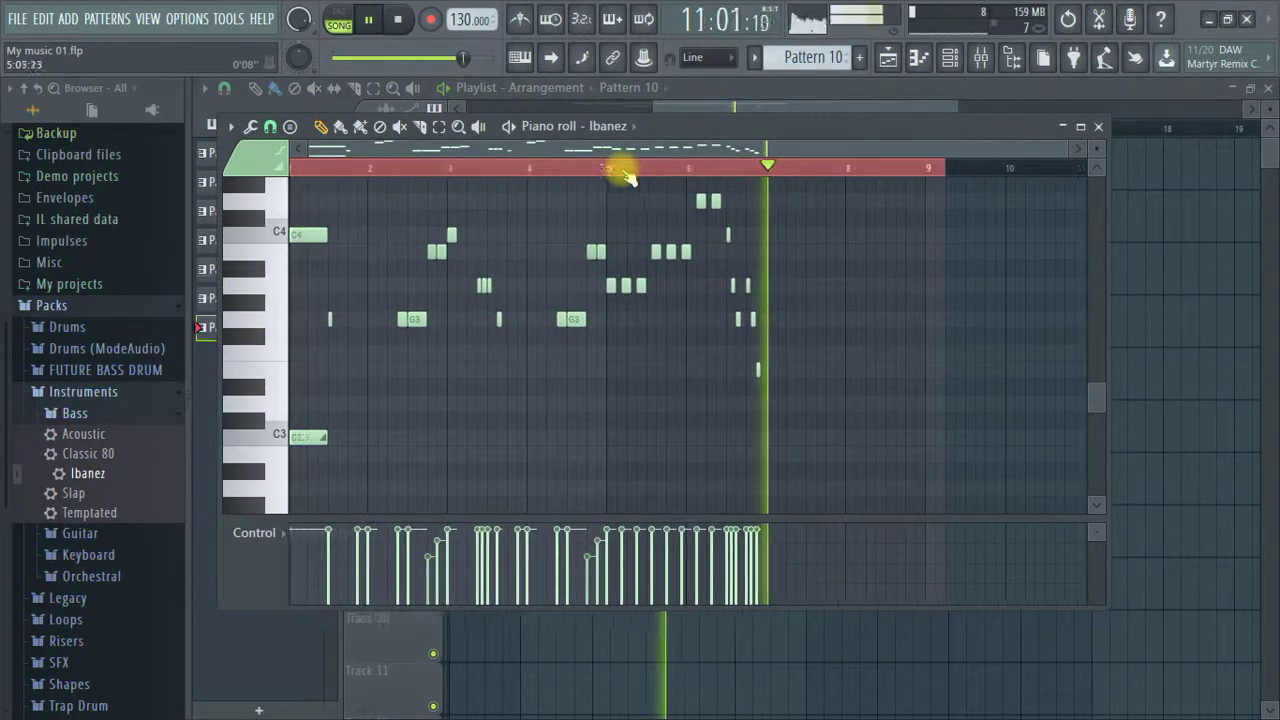
scroll(730, 230, down, 3)
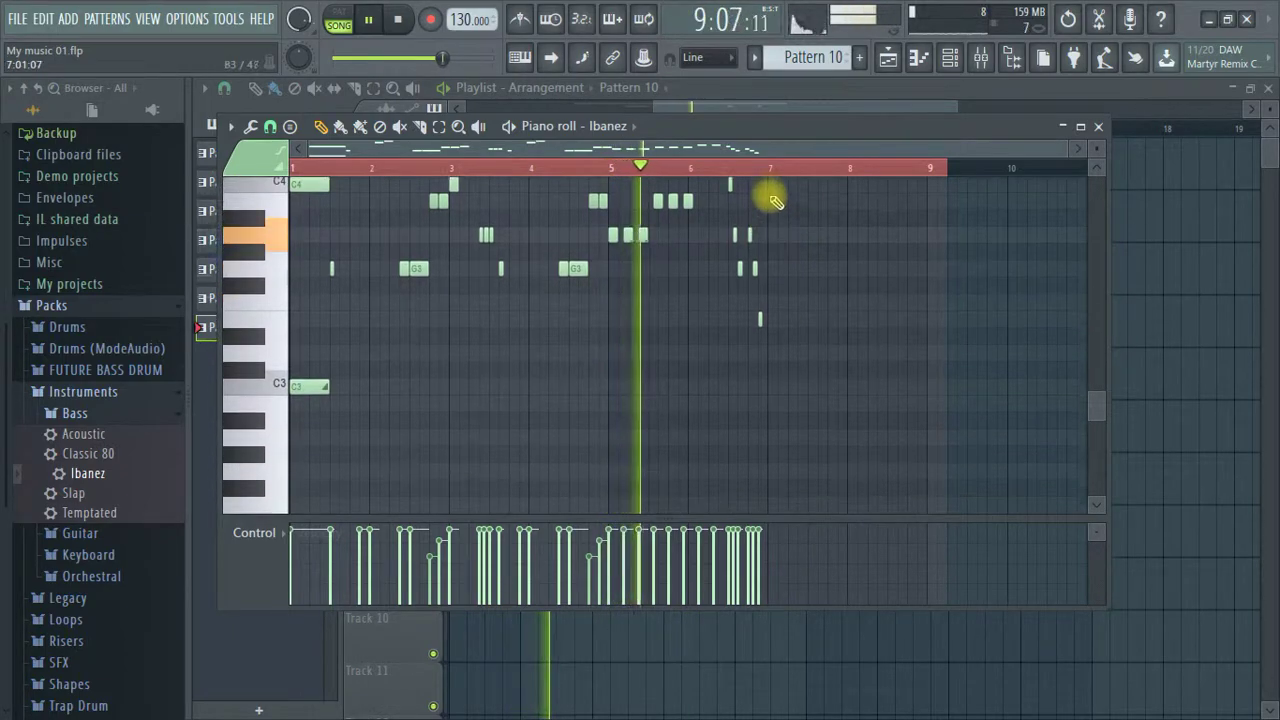
scroll(757, 166, up, 3)
scroll(840, 240, up, 2)
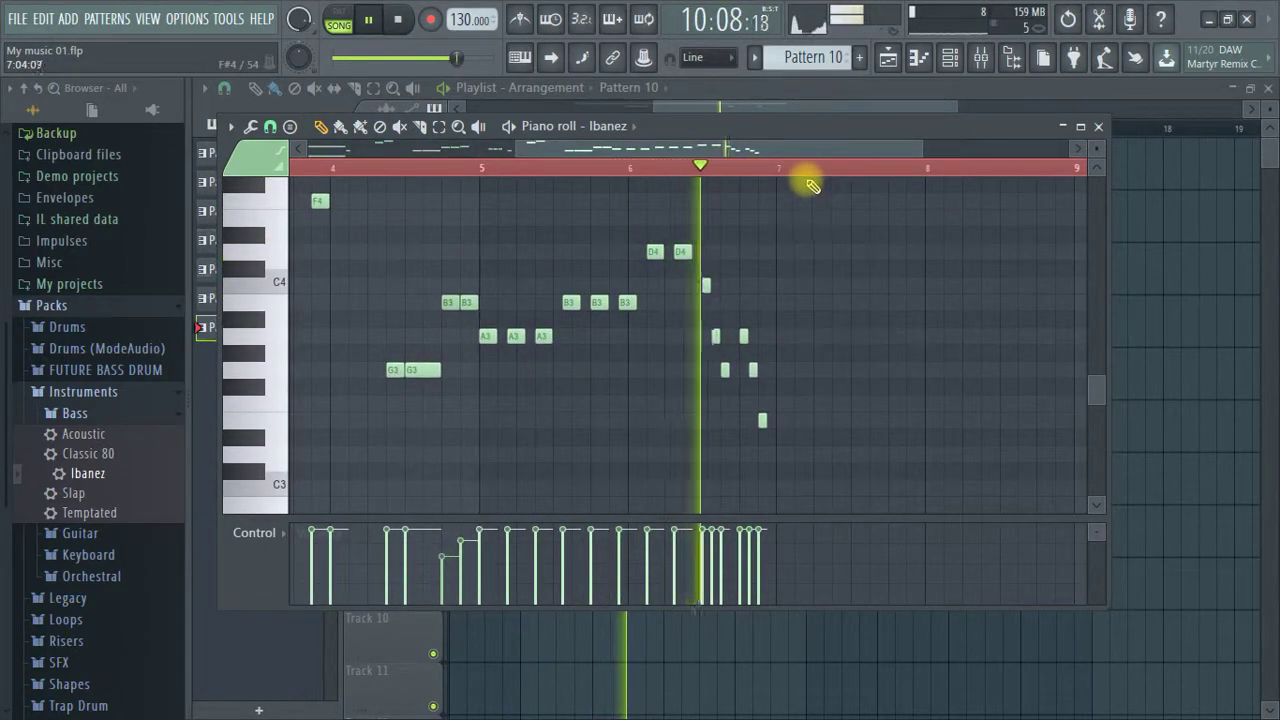
scroll(790, 177, up, 3)
scroll(787, 177, up, 2)
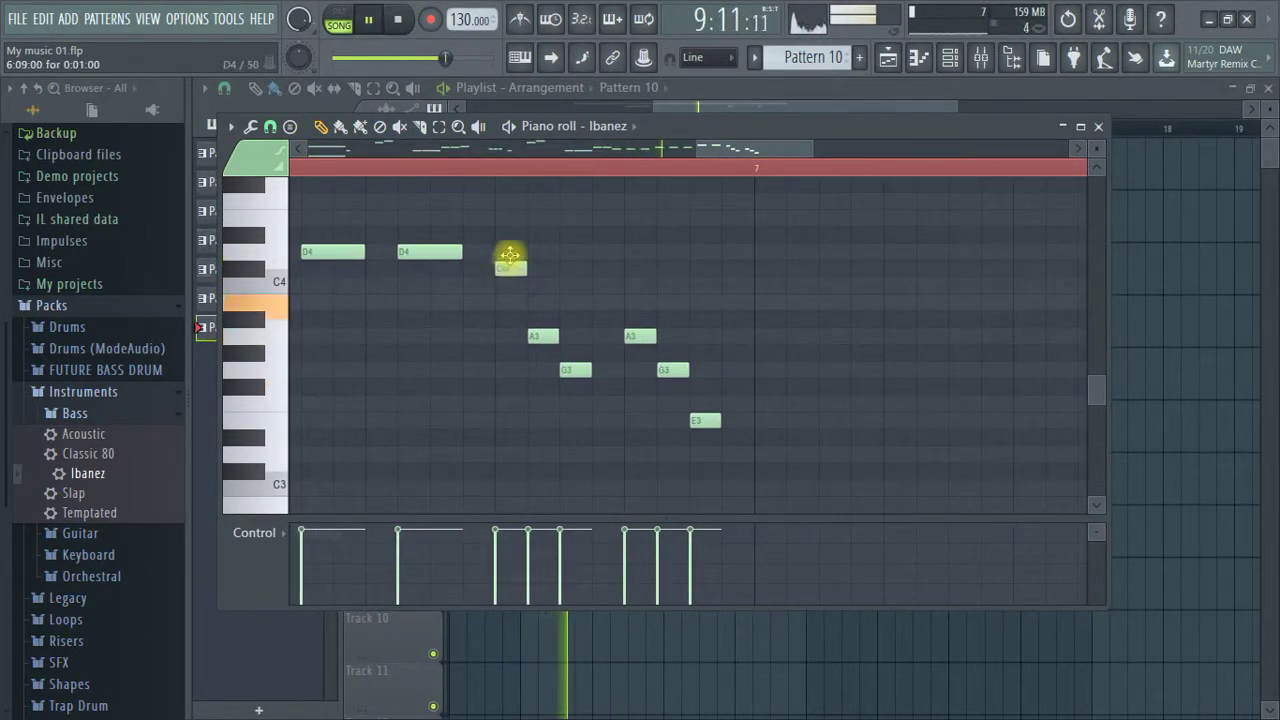
key(space)
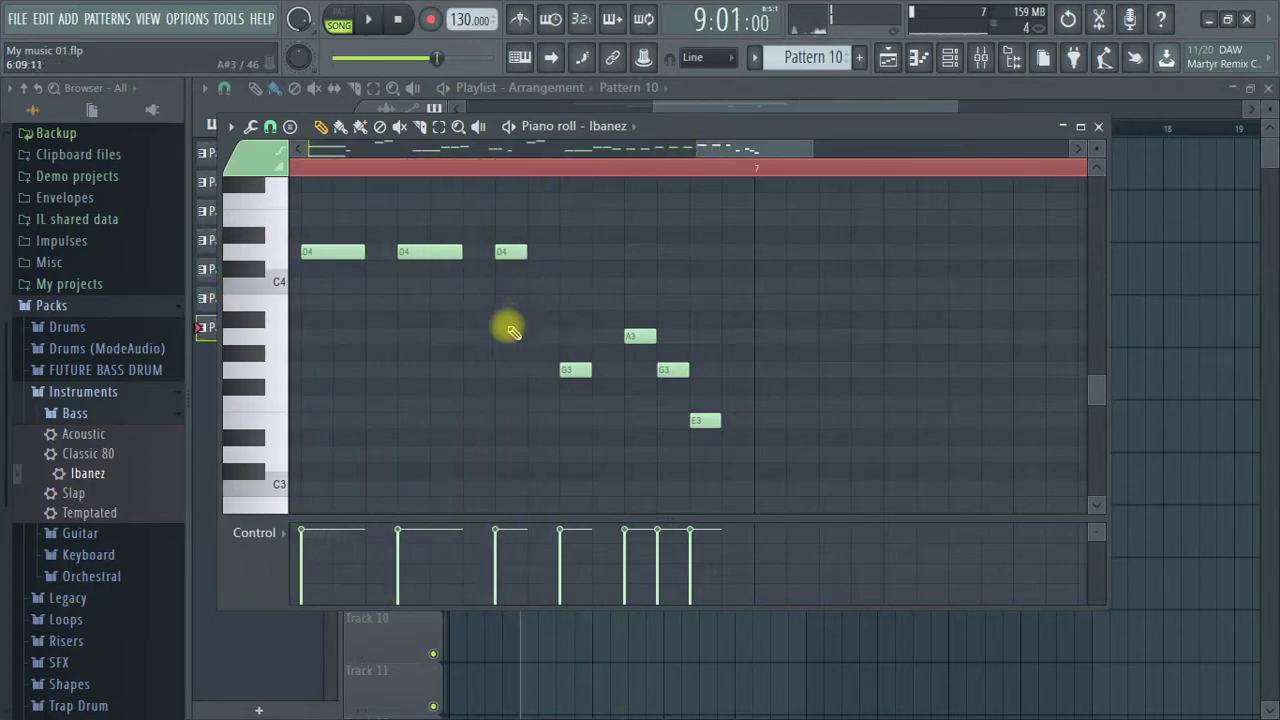
Make the first A3 in bar 6 a one-step slide note at step 10, lengthen the D4 before it to two steps, and play back.
double_click(536, 333)
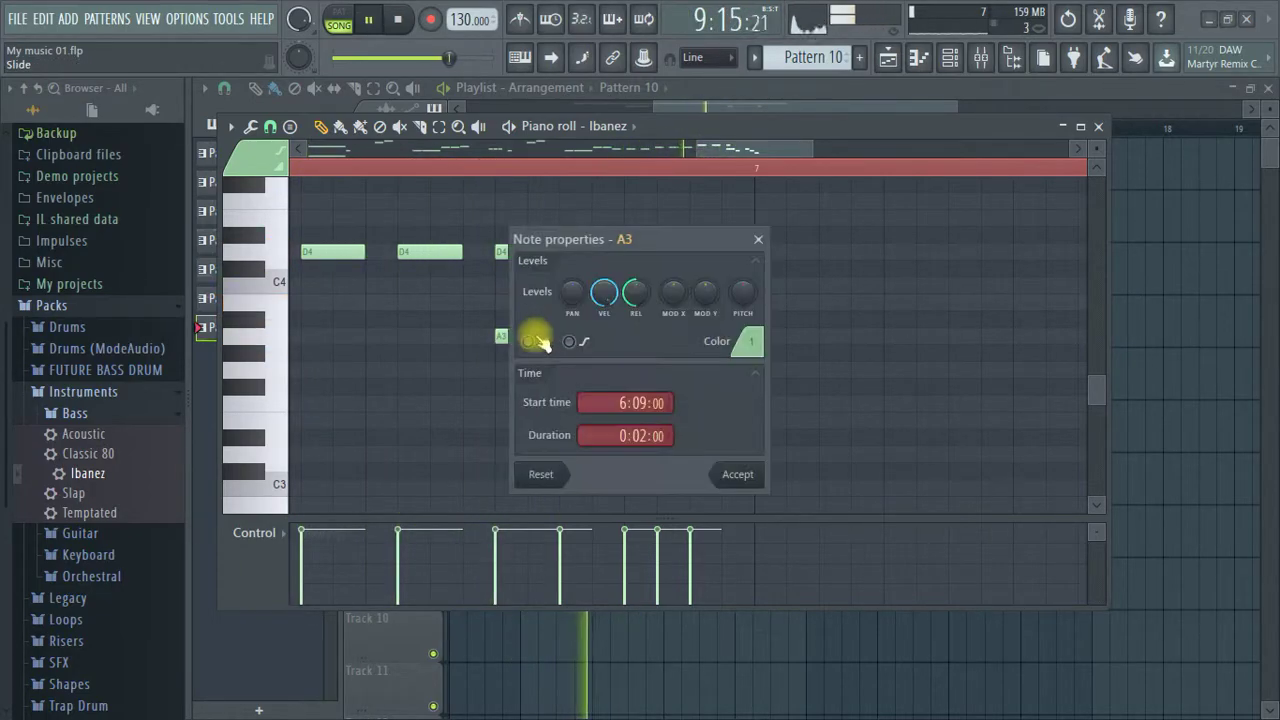
click(737, 474)
key(space)
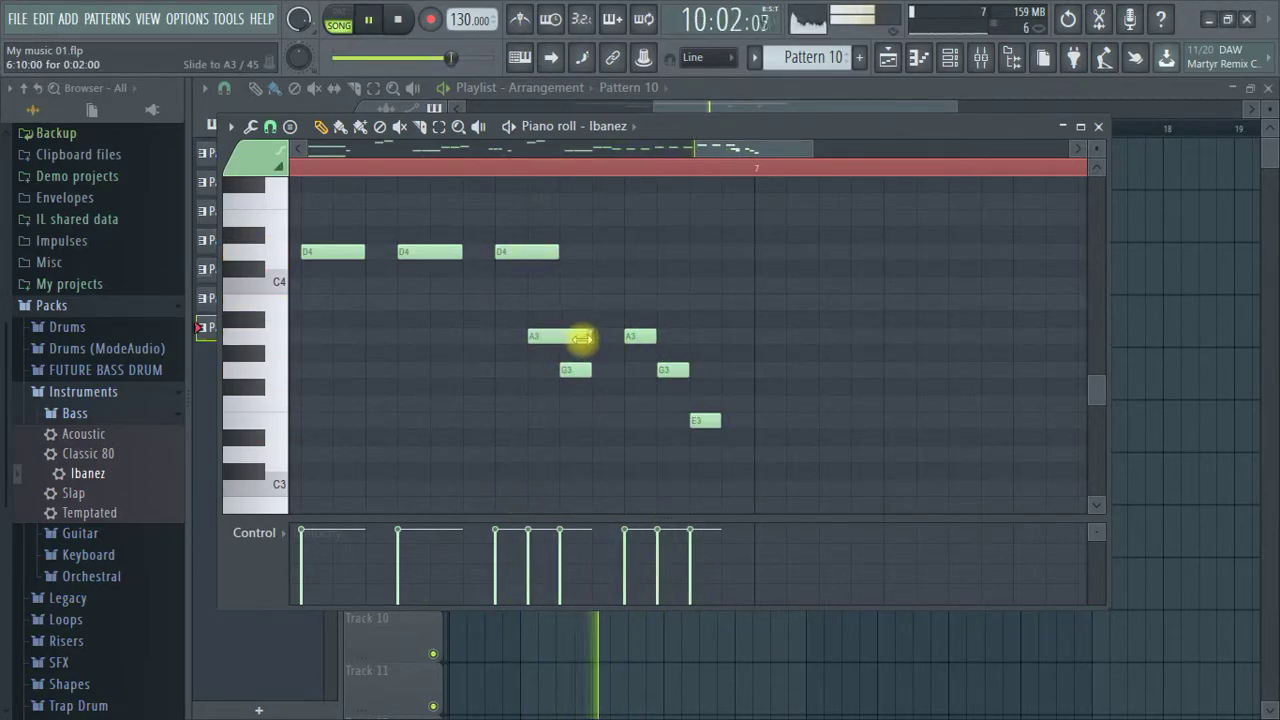
drag(584, 338, 566, 342)
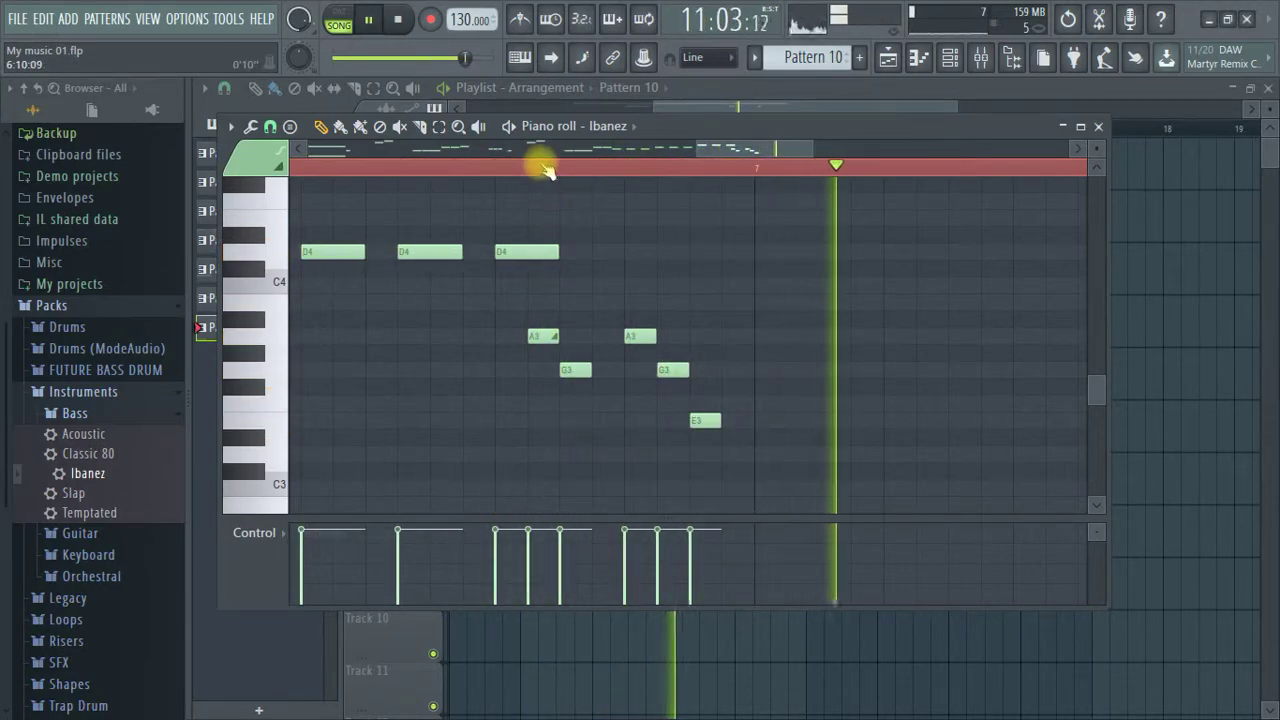
click(472, 170)
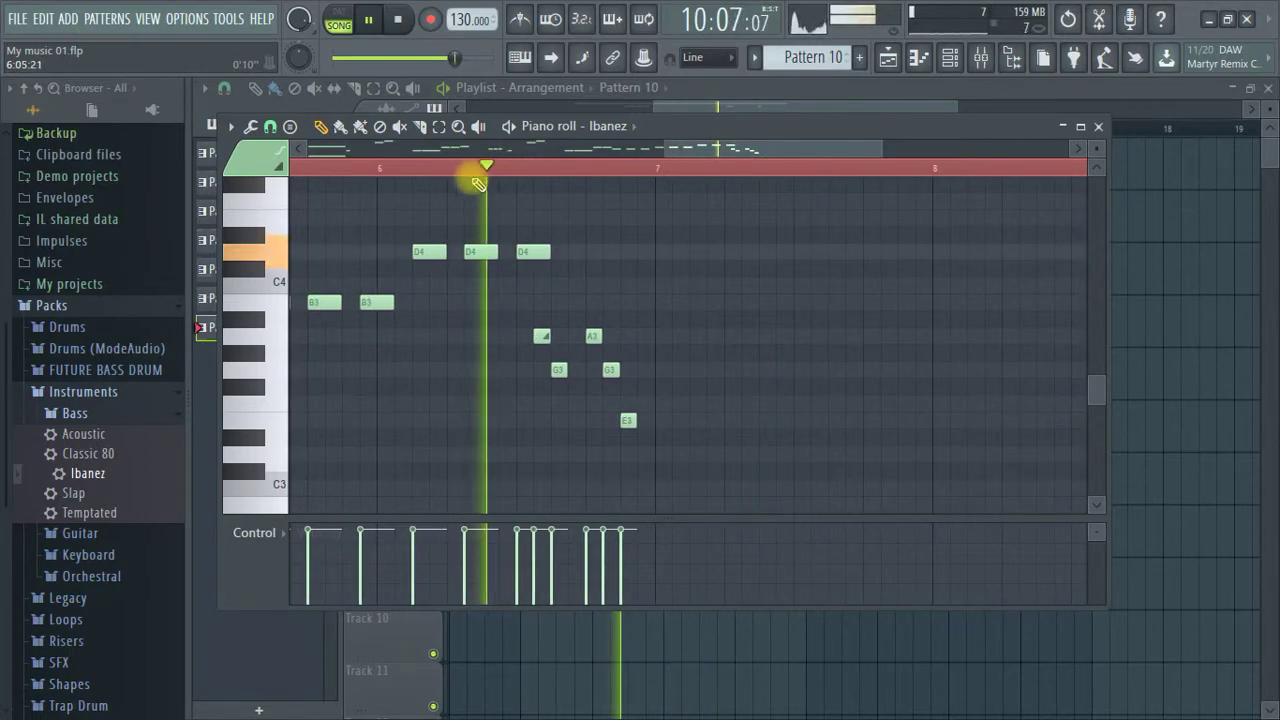
click(594, 172)
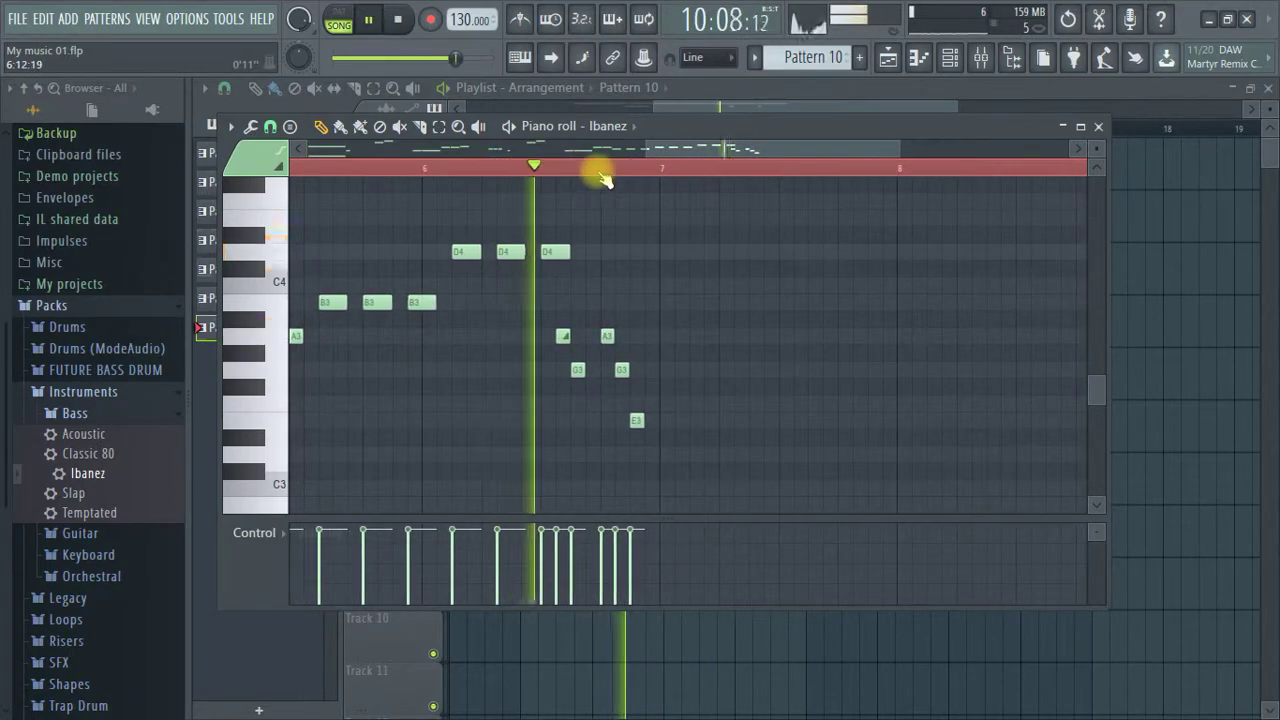
Add a two-step D4 note at the start of bar 7 and lower it to B3 while checking the playback.
key(space)
scroll(598, 171, up, 3)
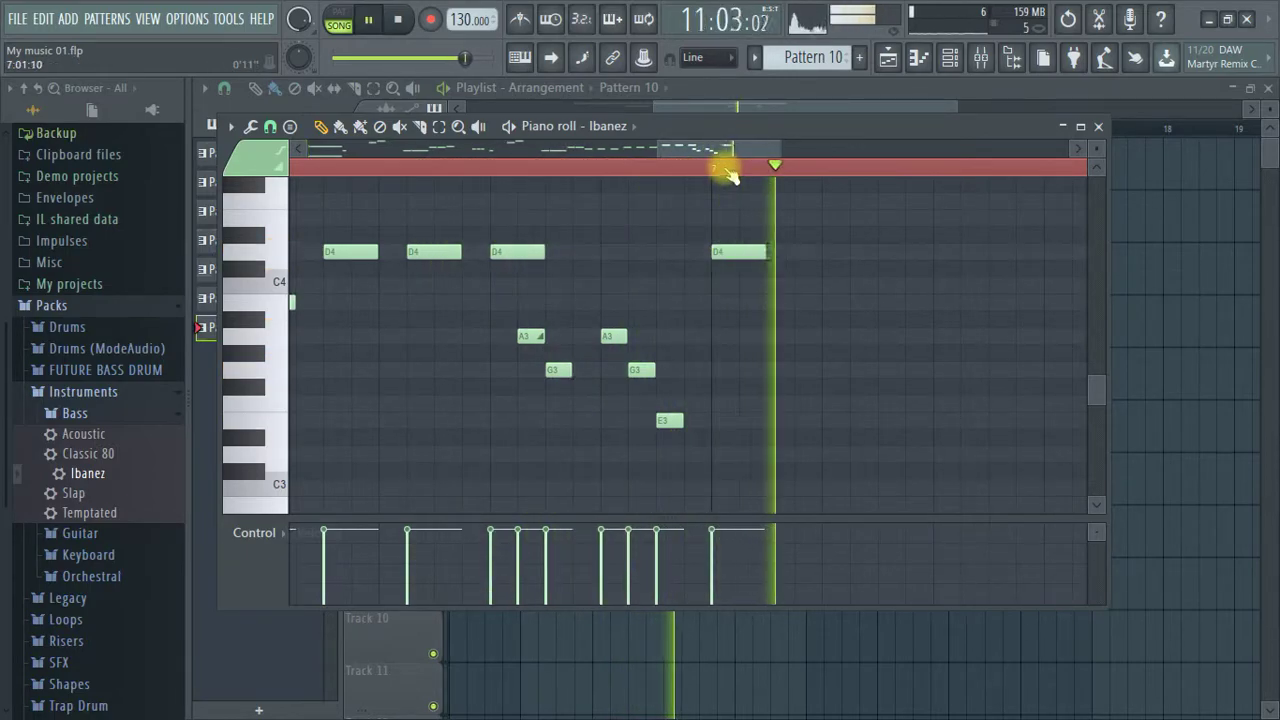
scroll(723, 171, down, 2)
key(space)
click(730, 254)
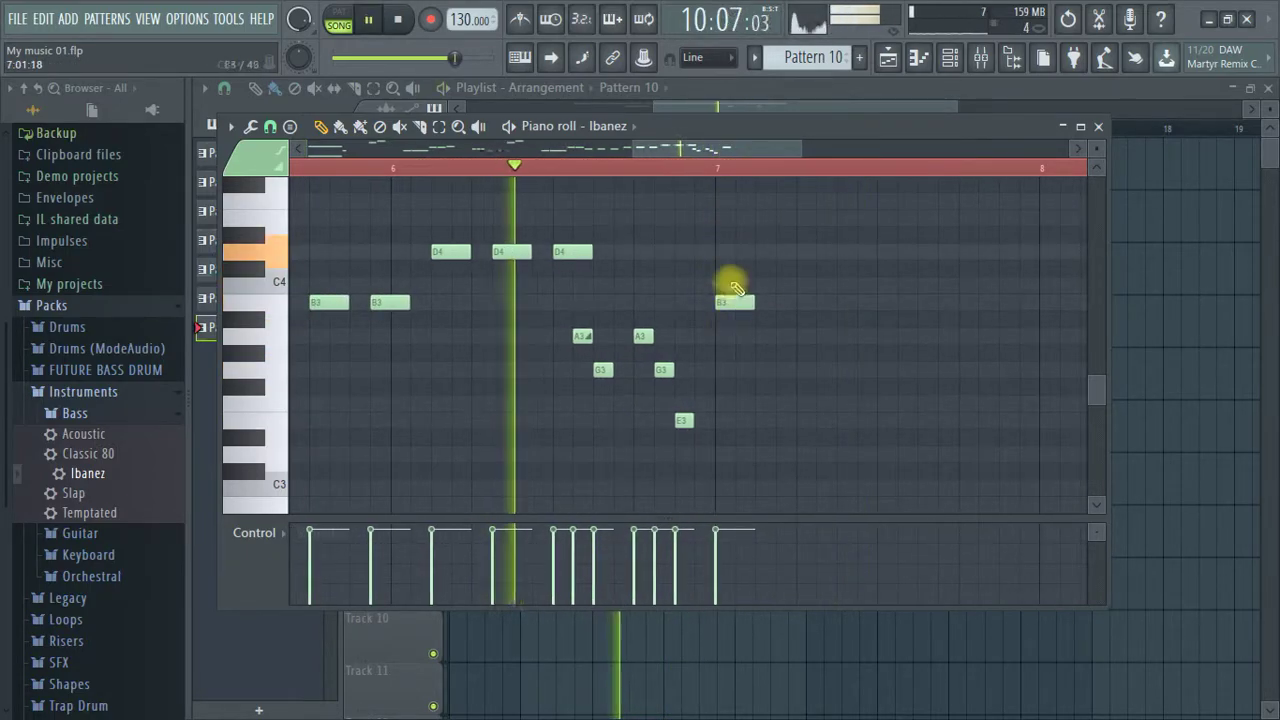
scroll(709, 171, down, 2)
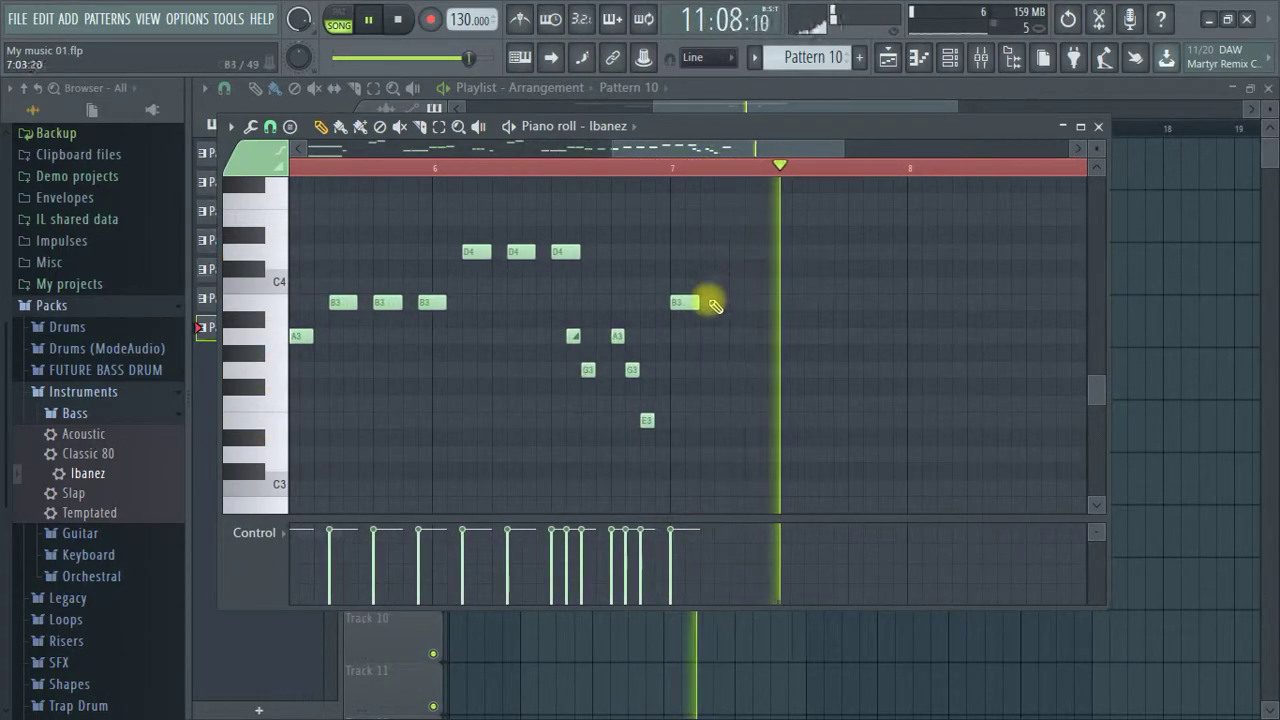
Add two-step G3 and A3 notes in bar 7, at steps 9 and 13, and play the phrase back.
scroll(705, 172, down, 1)
scroll(703, 170, down, 1)
key(space)
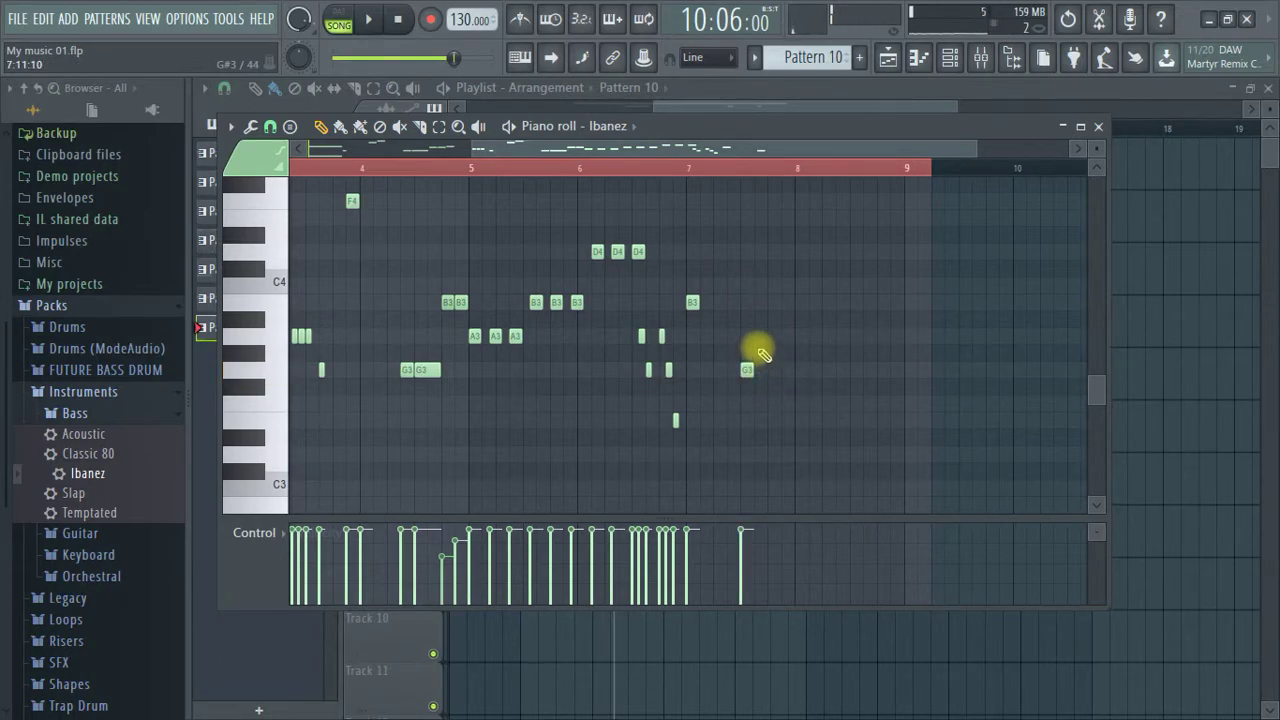
scroll(800, 168, up, 3)
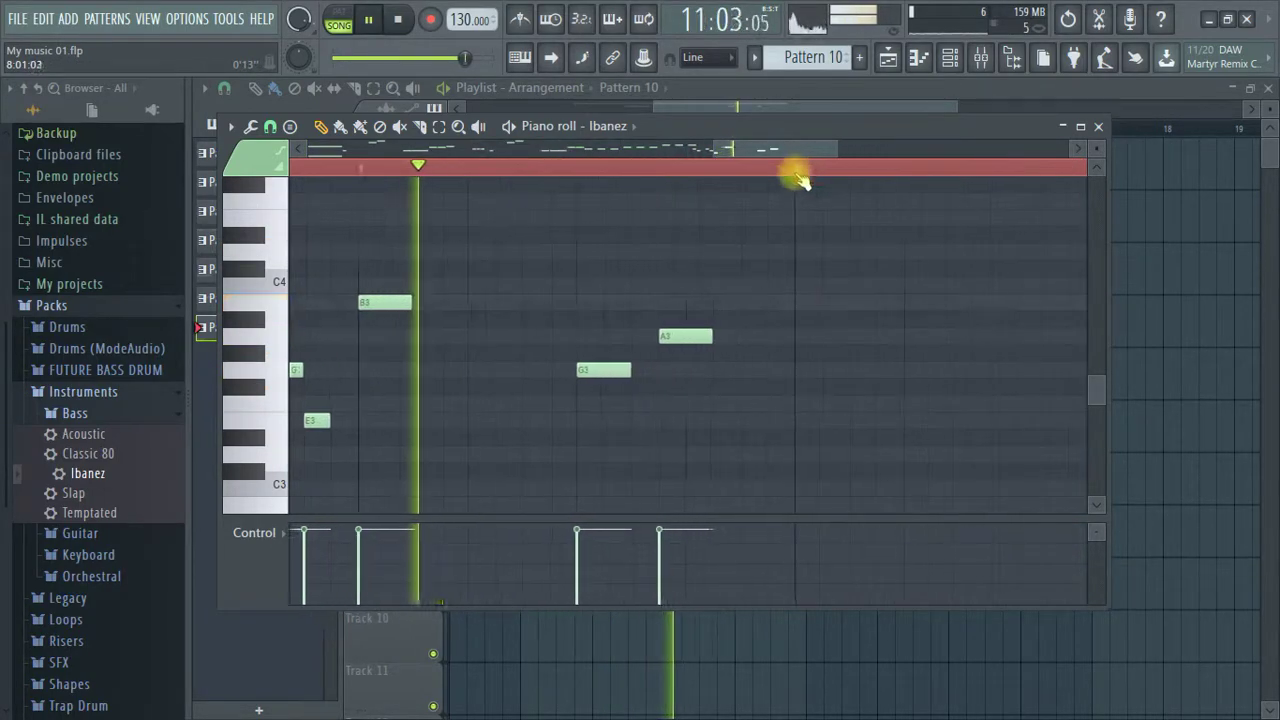
drag(672, 338, 698, 337)
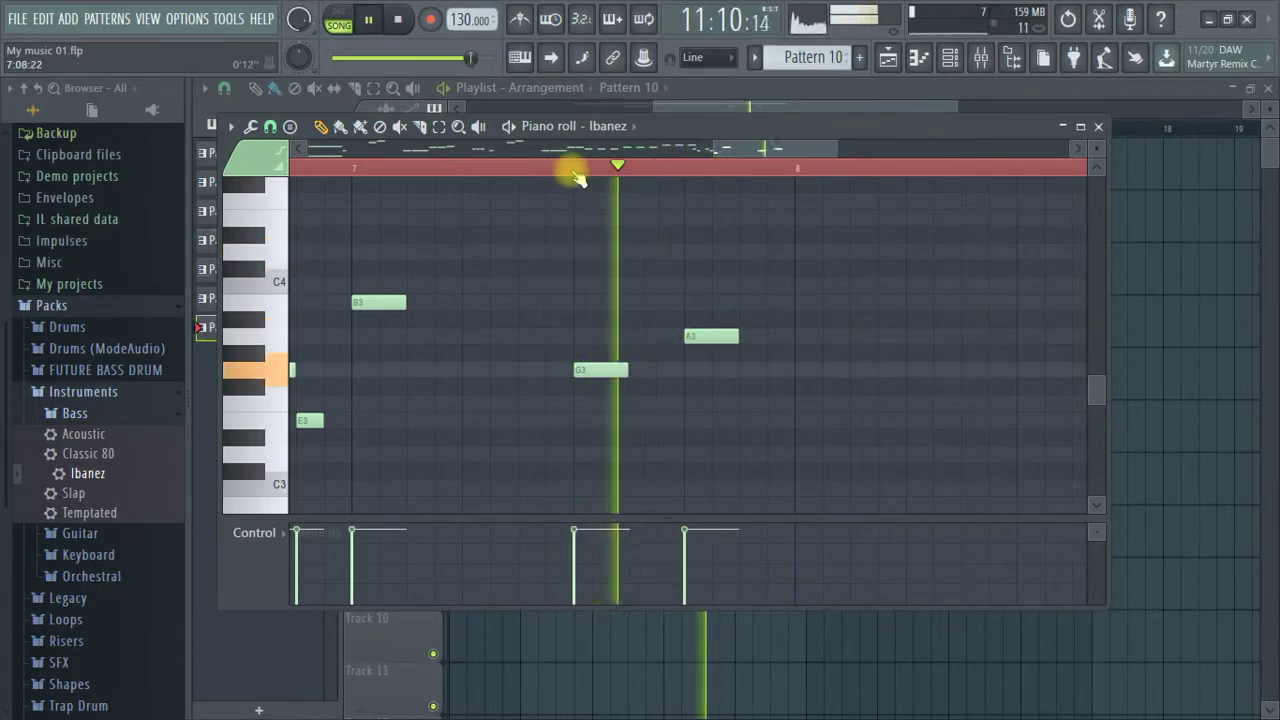
scroll(578, 177, down, 6)
key(space)
key(space)
Move the last G3 and A3 to steps 1 and 3 of bar 8 and add another two-step A3 at step 5.
scroll(666, 166, up, 3)
drag(604, 372, 742, 372)
drag(651, 337, 755, 345)
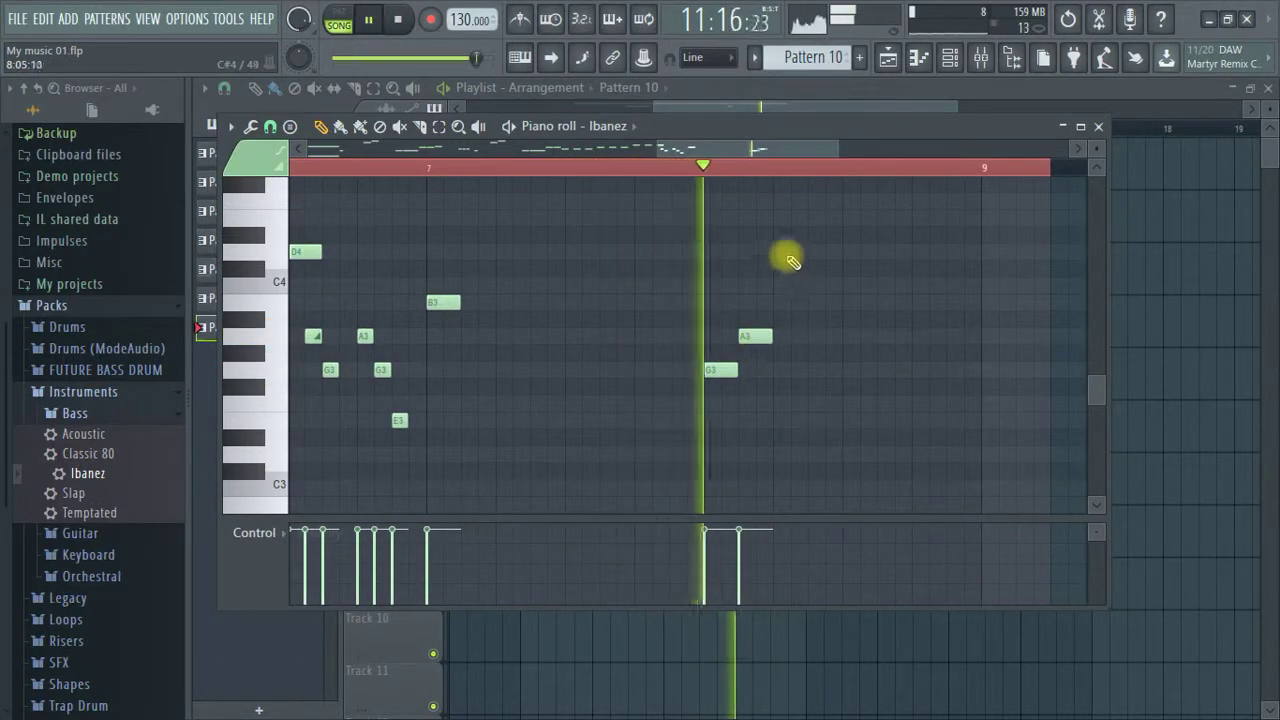
scroll(814, 175, up, 2)
click(740, 338)
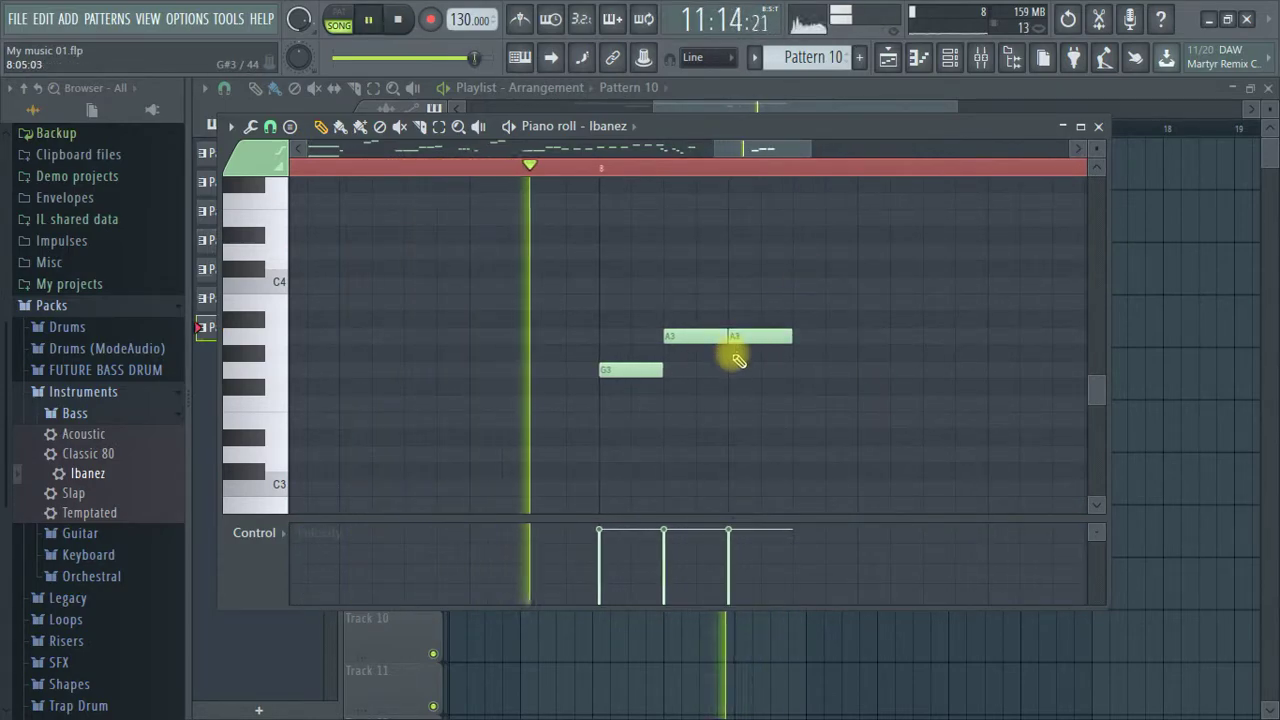
Add a two-step B3 at step 7 of bar 8 and two-step G3 notes at steps 9 and 13, checking the playback.
key(space)
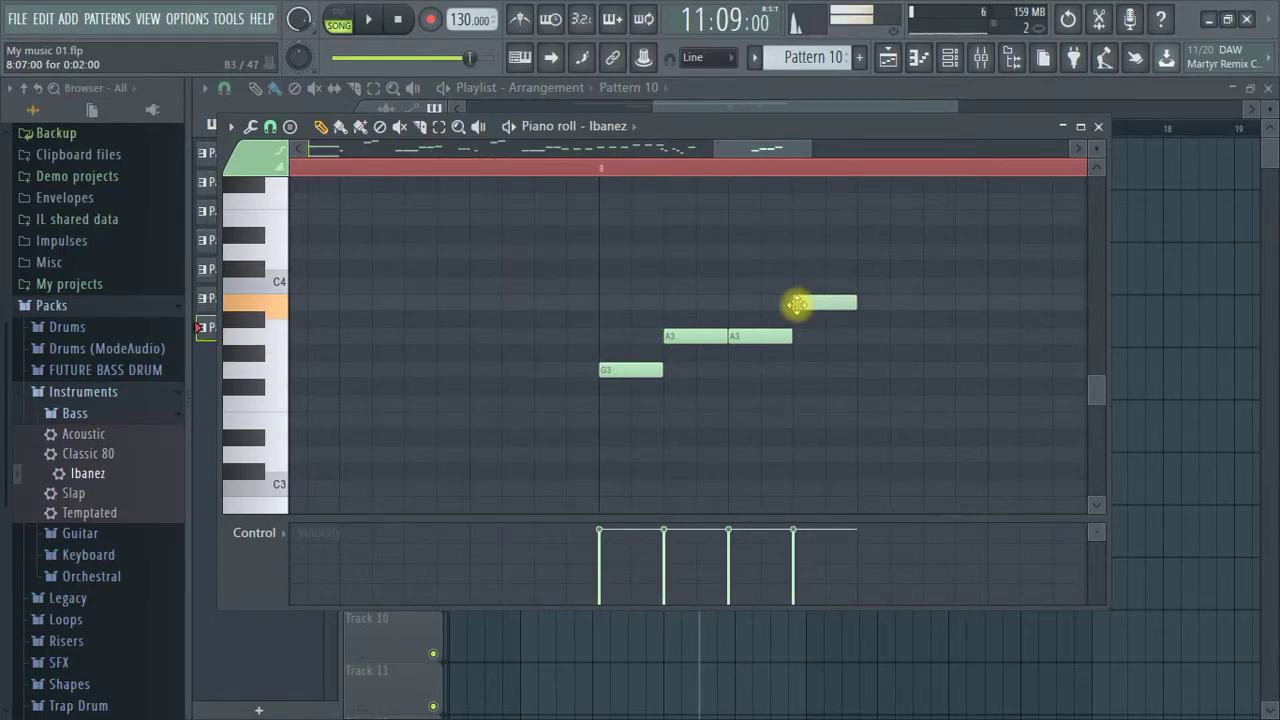
click(946, 372)
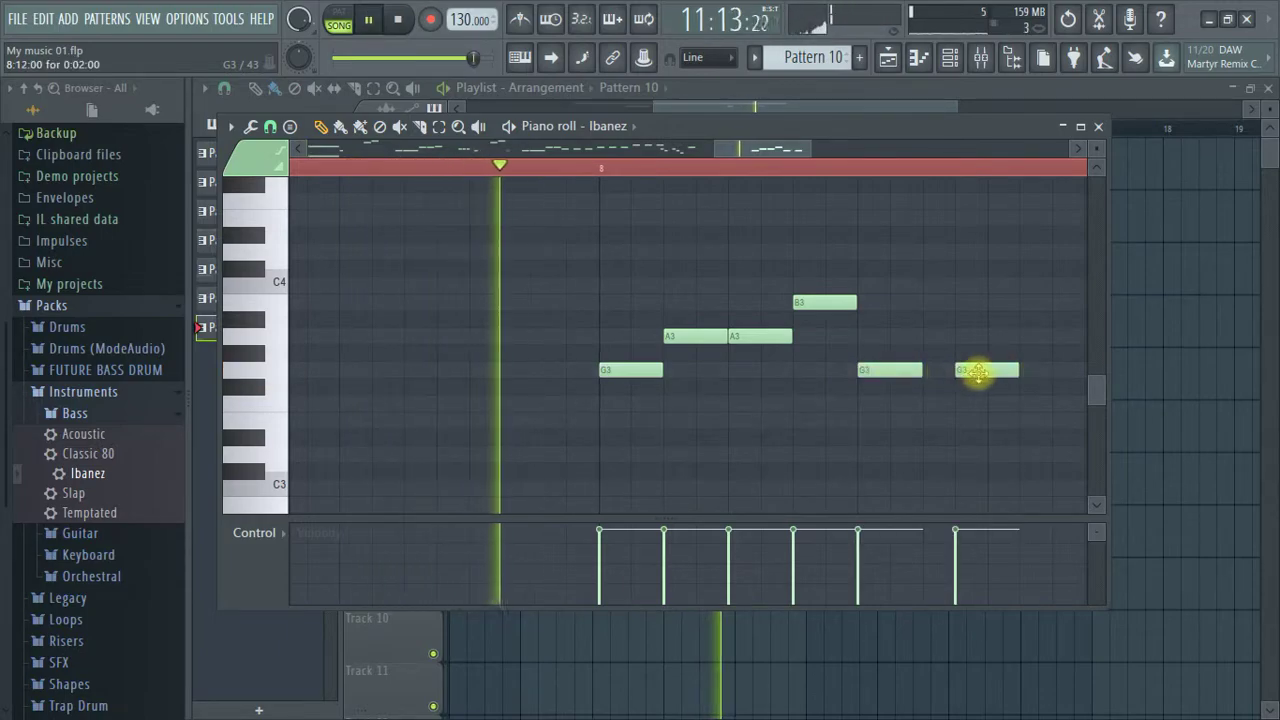
scroll(830, 182, down, 2)
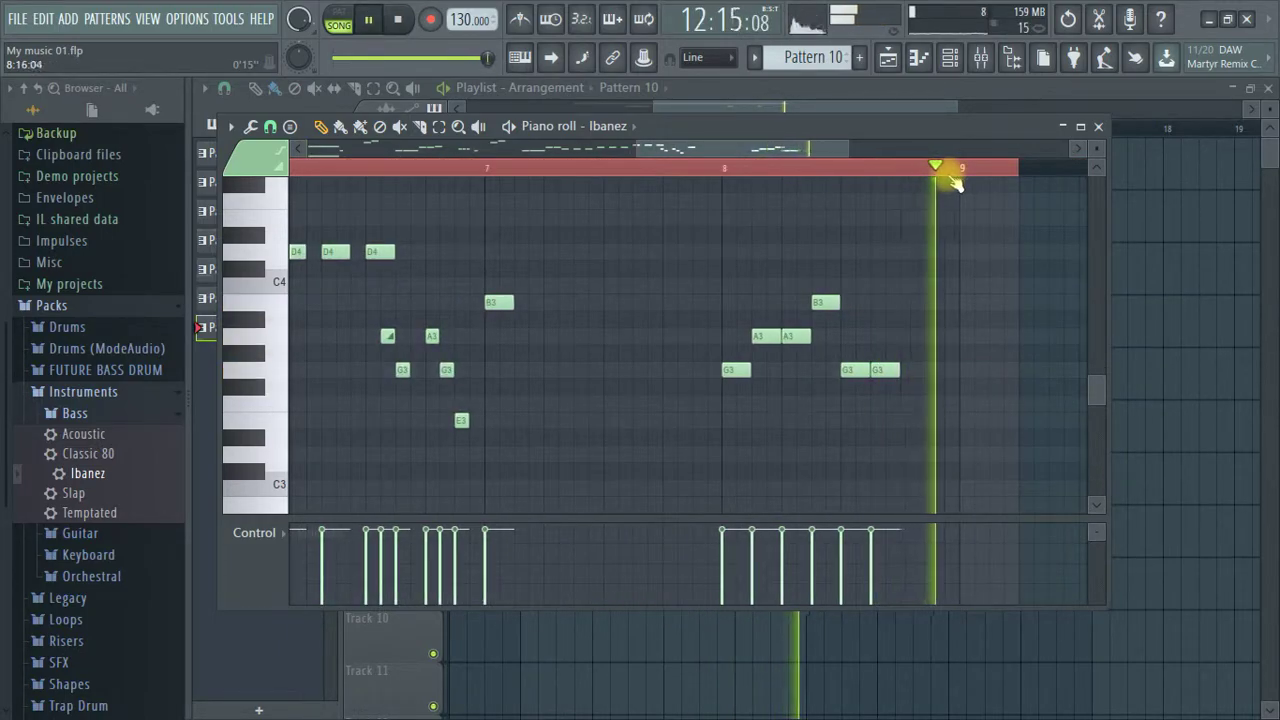
key(space)
scroll(883, 282, up, 2)
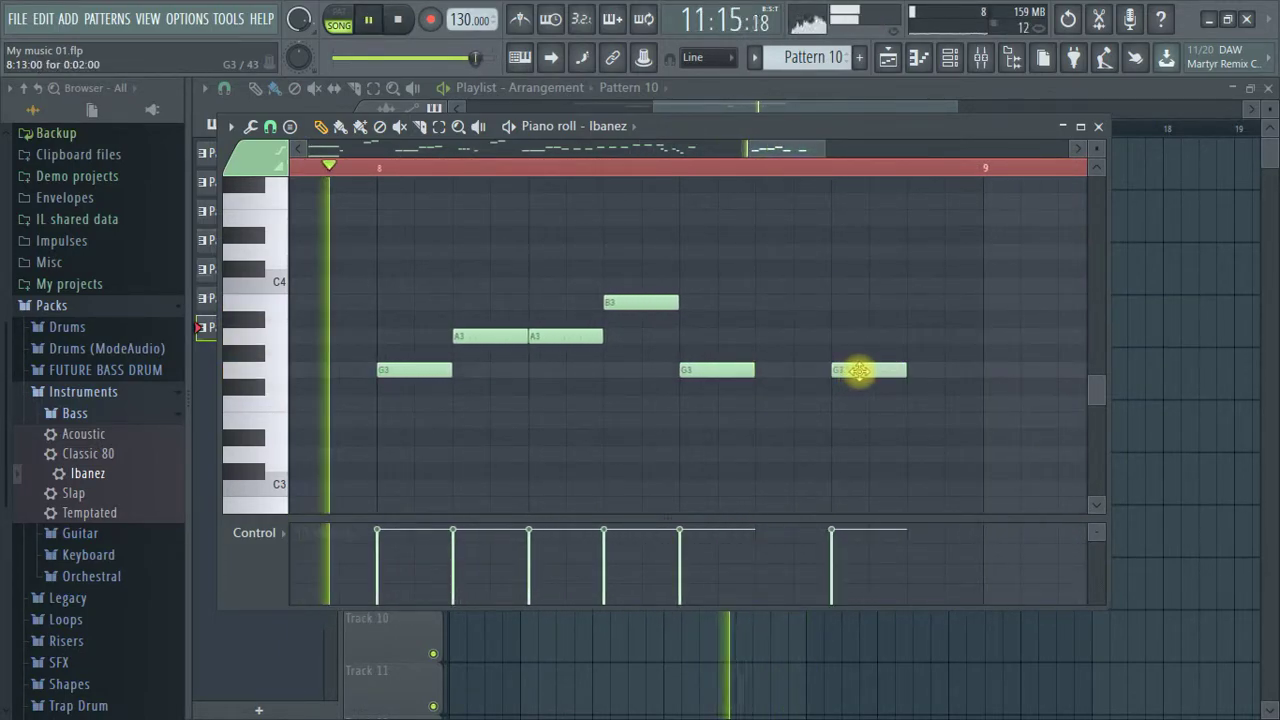
Delete the two G3 notes after the B3 in bar 8 and play the ending back.
right_click(735, 370)
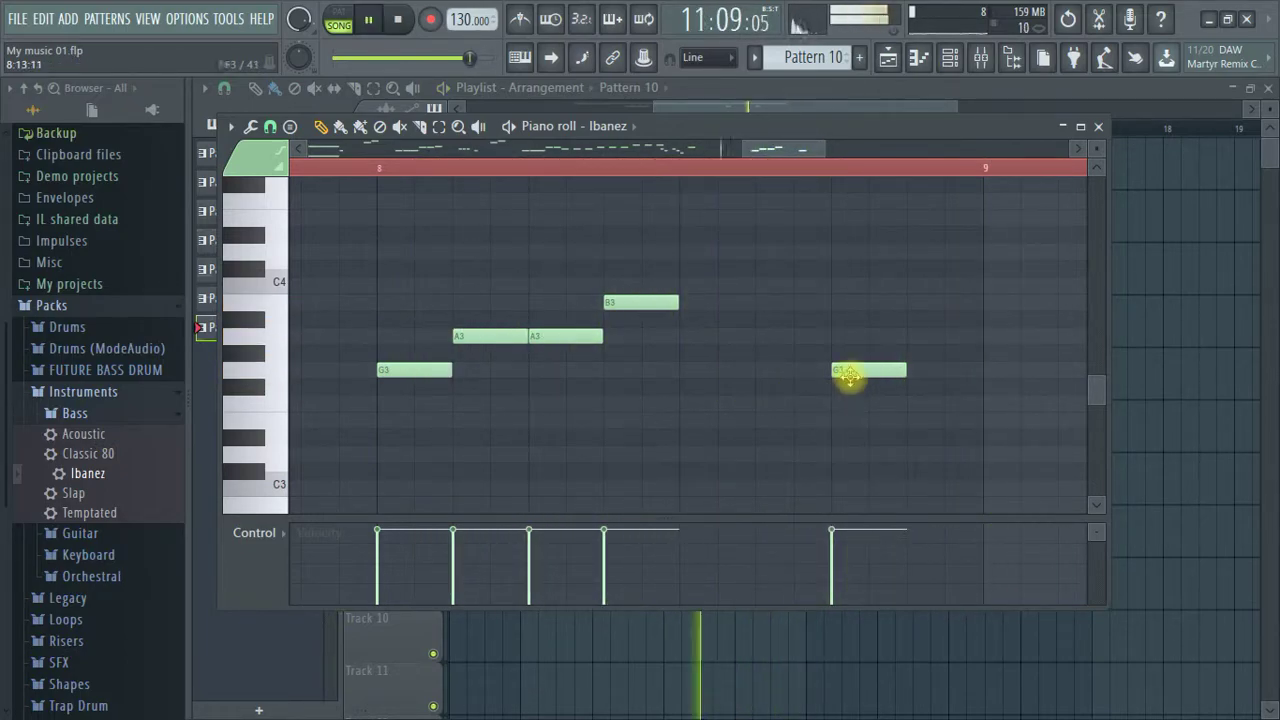
scroll(775, 172, down, 4)
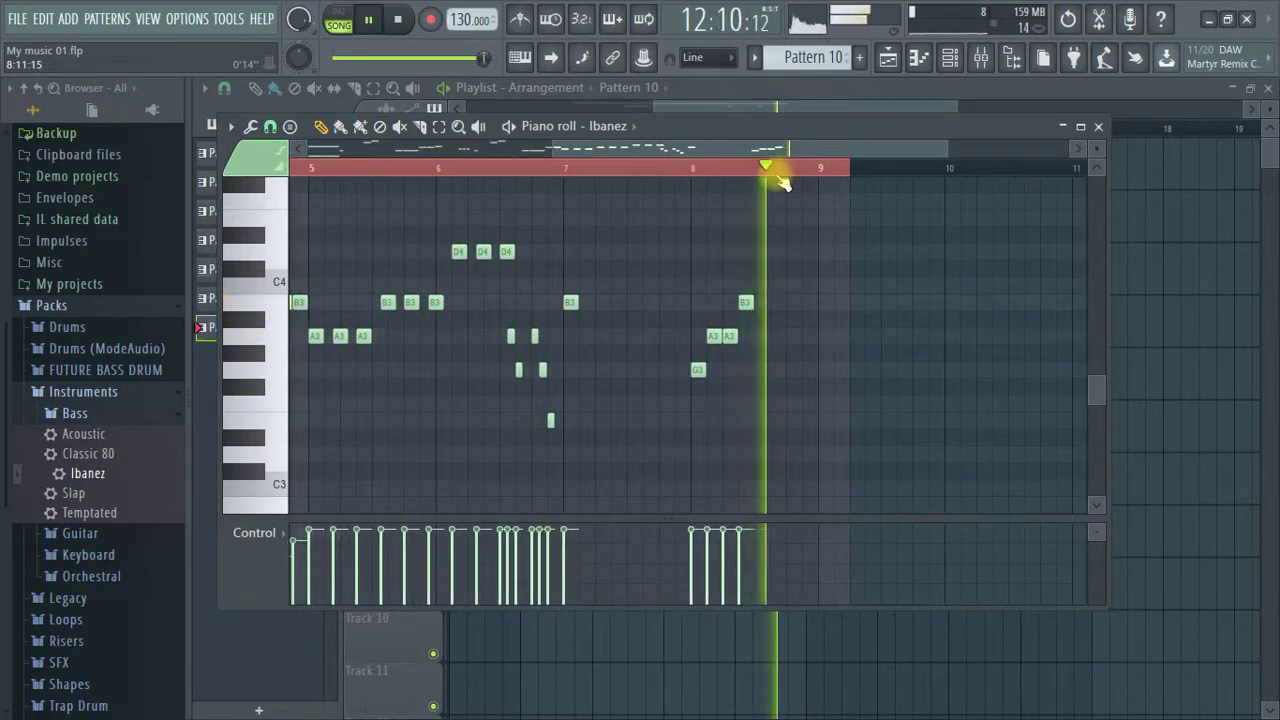
scroll(775, 175, up, 2)
scroll(775, 175, down, 4)
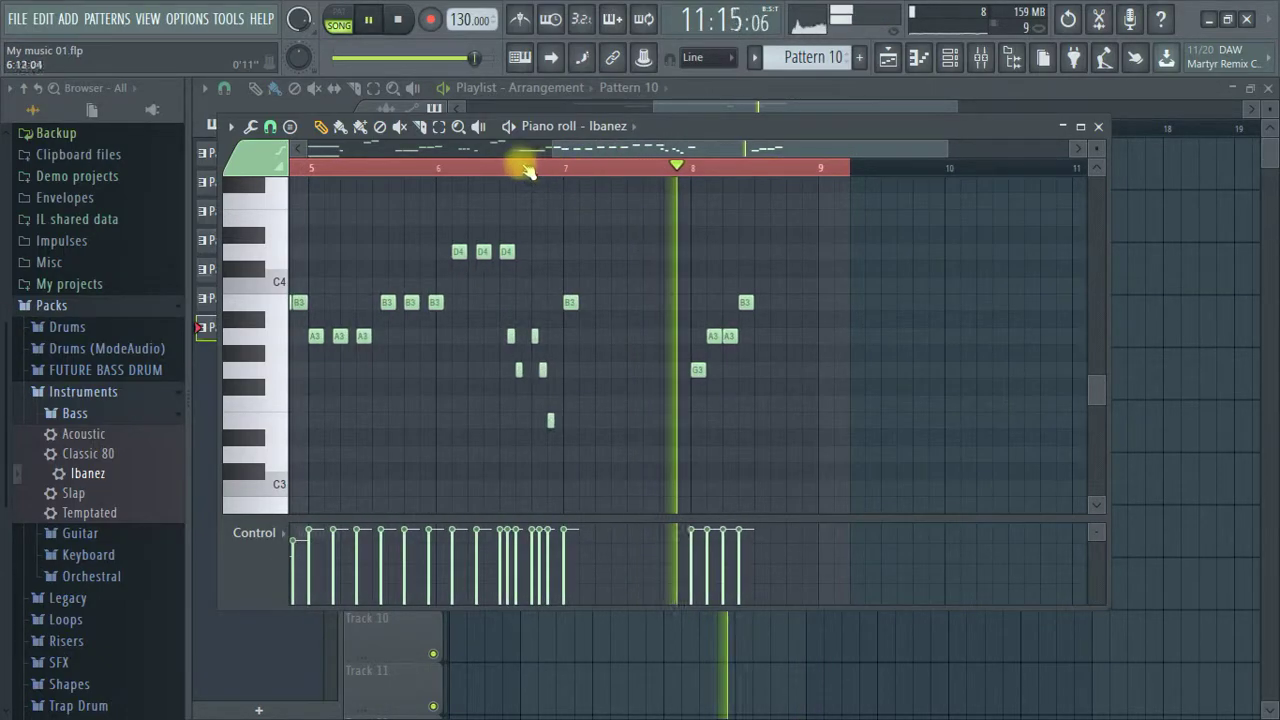
Replay bars 6 to 8 of the bass line to check how the closing phrase fits the drums.
scroll(594, 172, up, 4)
scroll(628, 175, down, 2)
scroll(690, 170, up, 5)
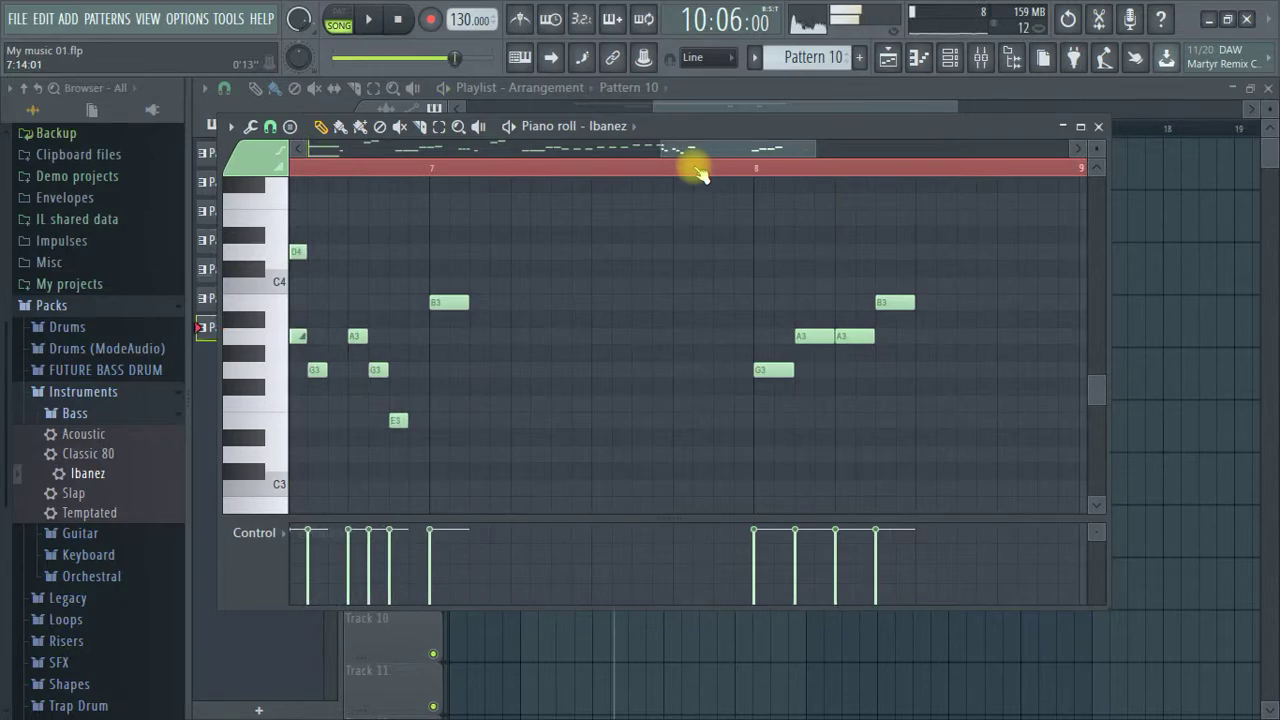
scroll(620, 180, down, 3)
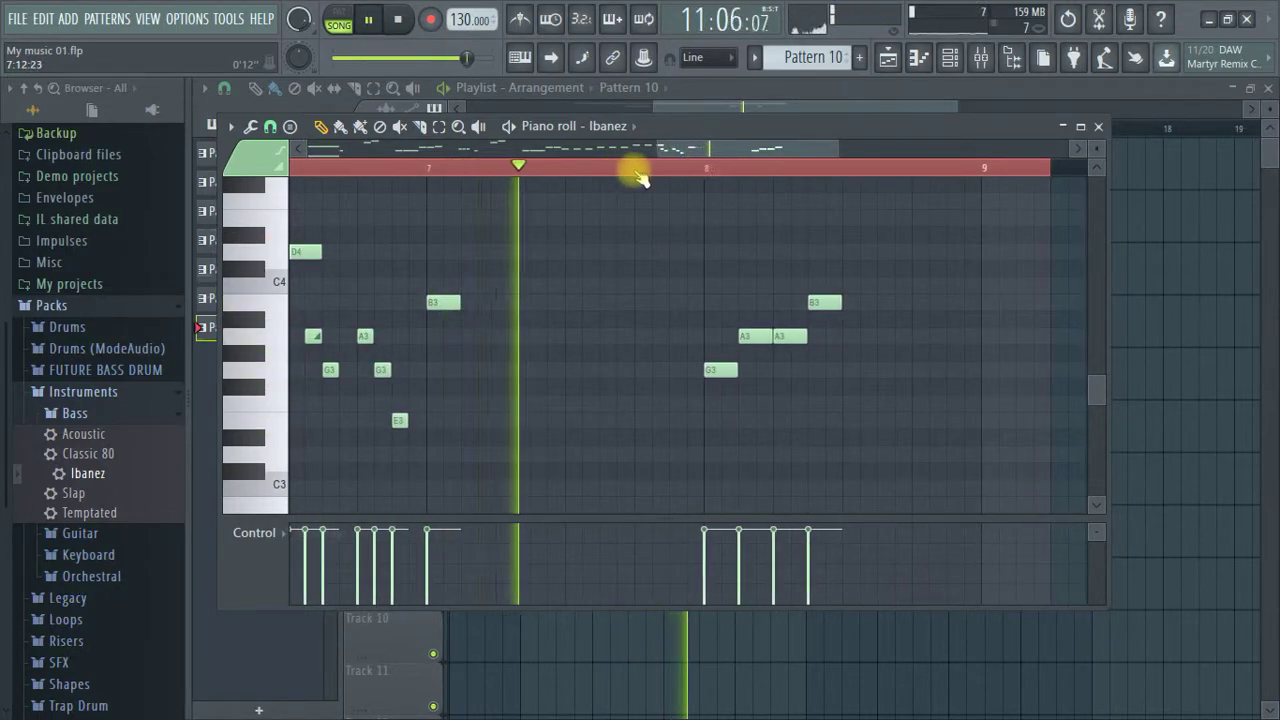
scroll(640, 178, up, 2)
scroll(640, 178, down, 1)
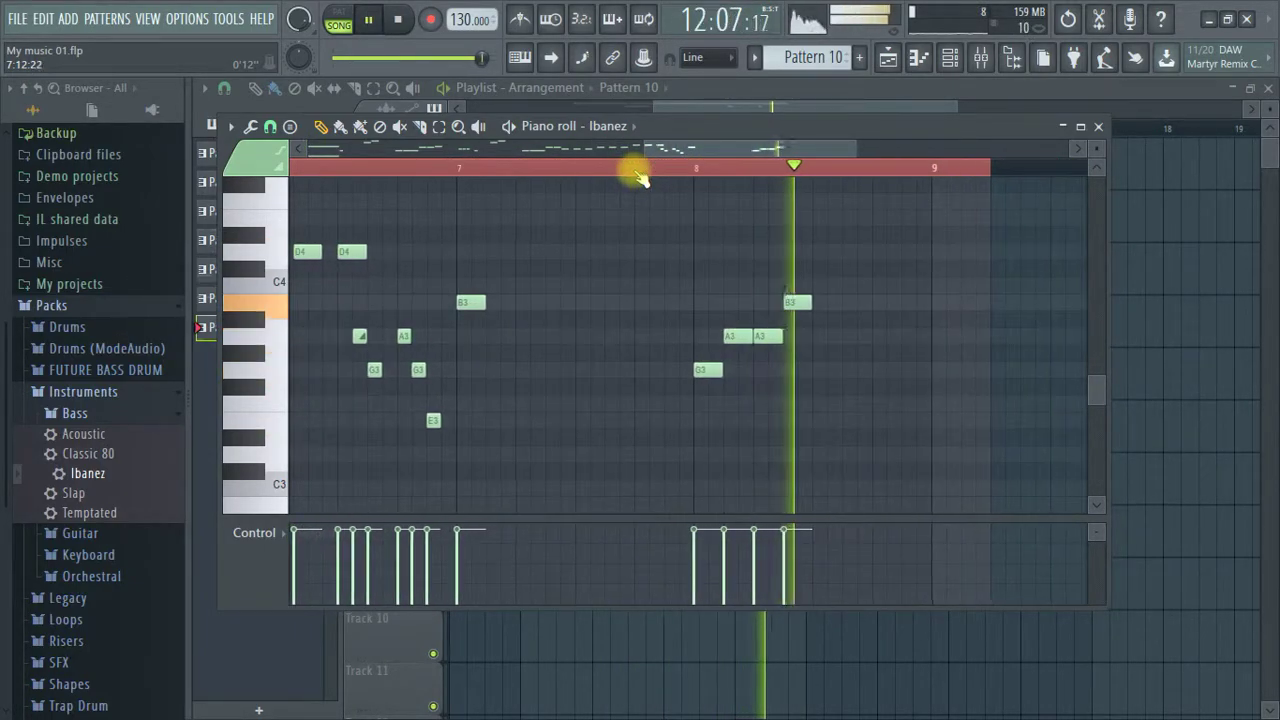
scroll(640, 178, down, 3)
scroll(600, 170, down, 3)
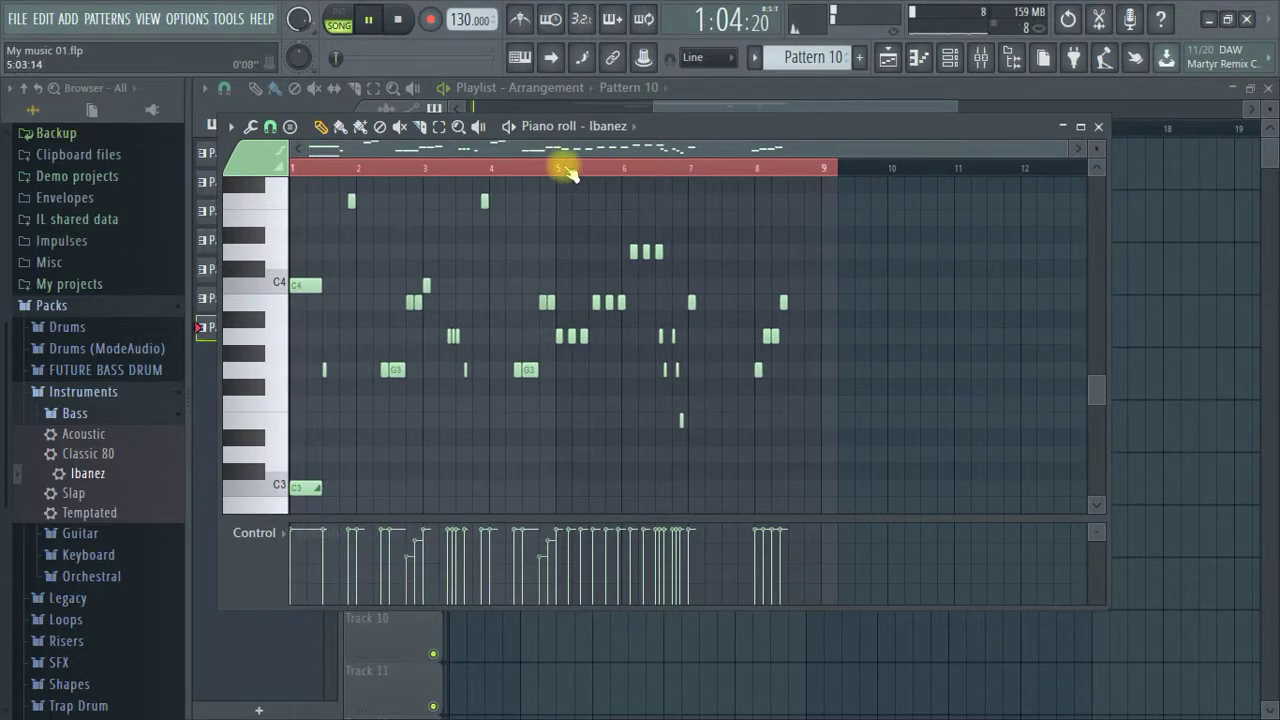
Play the arrangement from bar 5 in the playlist and follow the bass notes in Pattern 10's piano roll.
click(1098, 126)
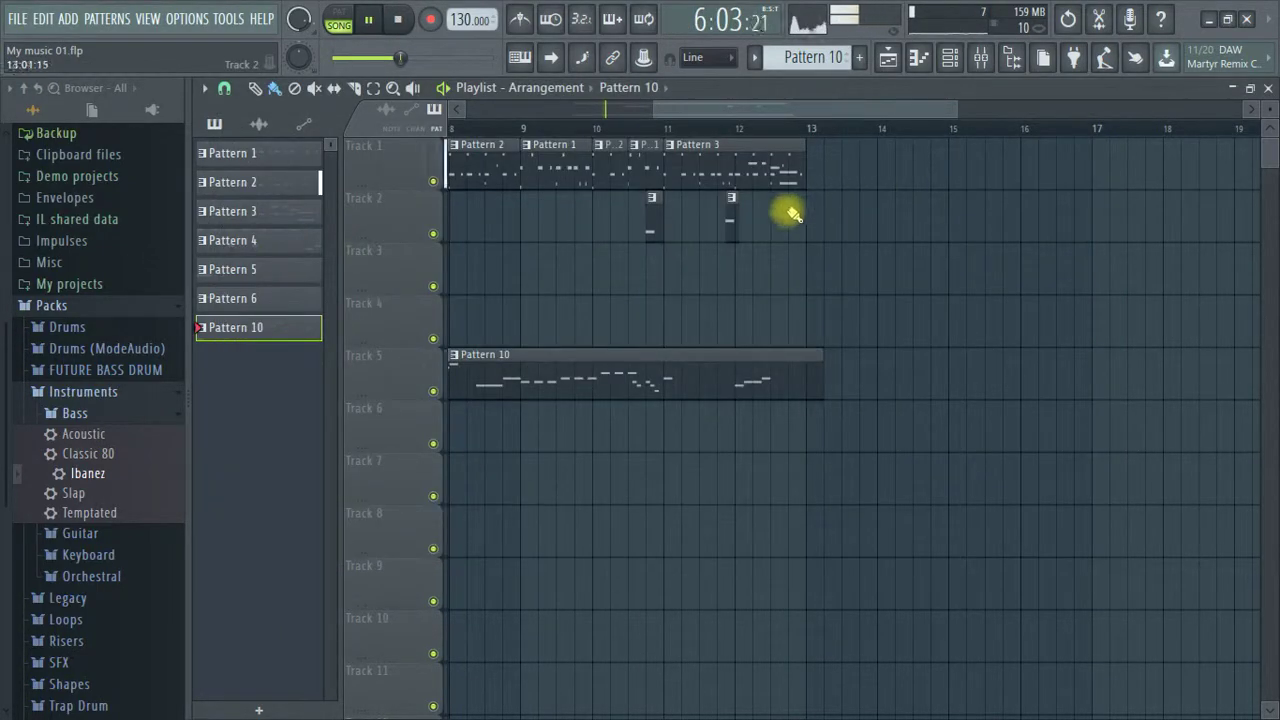
scroll(684, 140, down, 3)
click(566, 128)
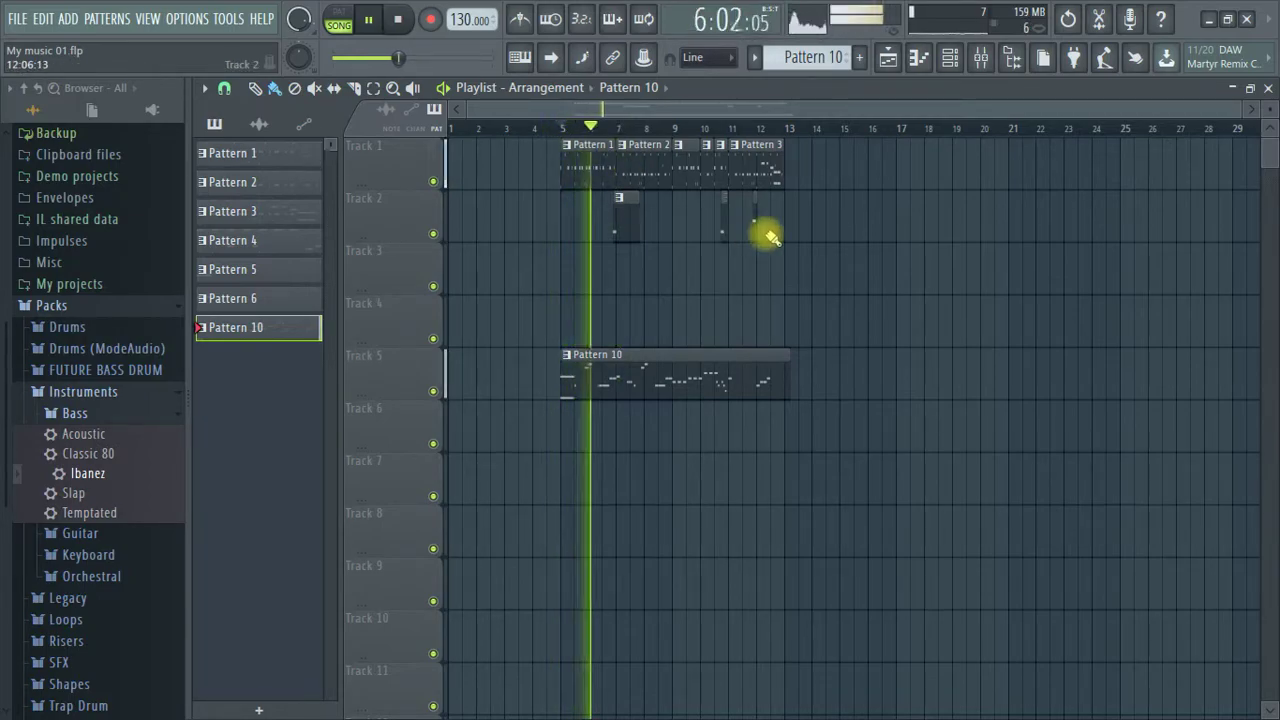
double_click(681, 377)
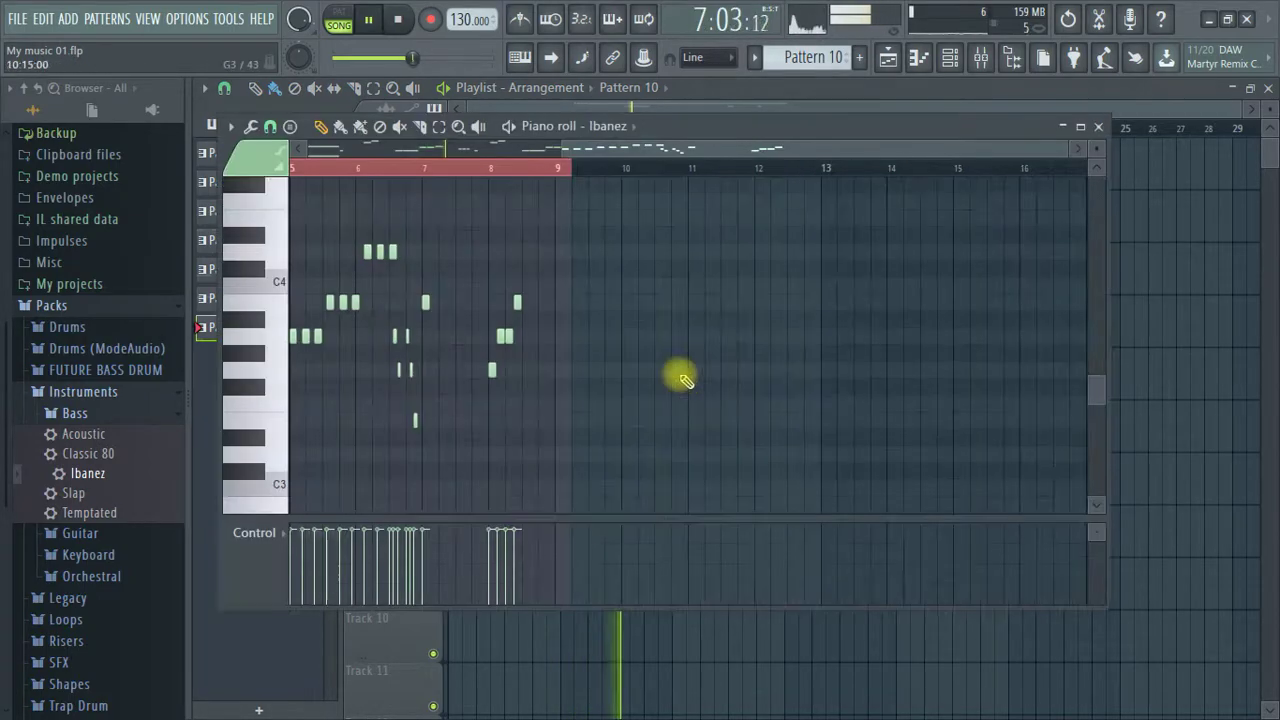
scroll(571, 186, up, 3)
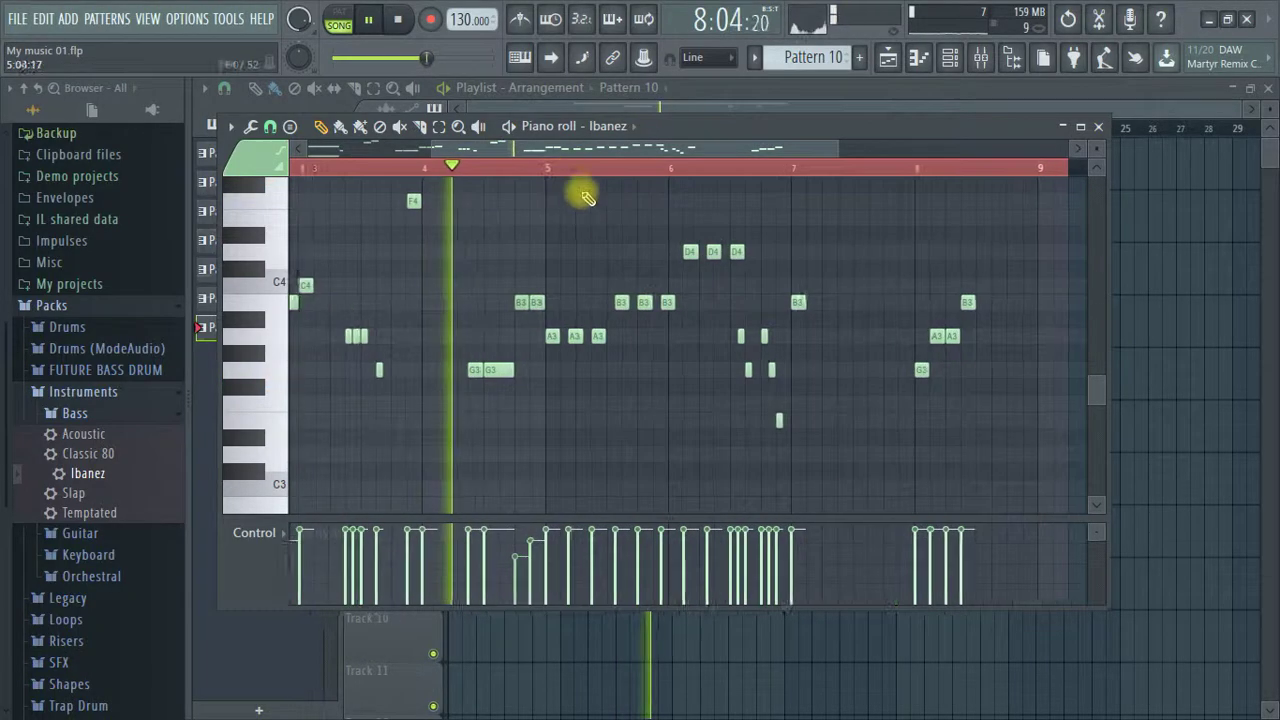
scroll(646, 172, up, 4)
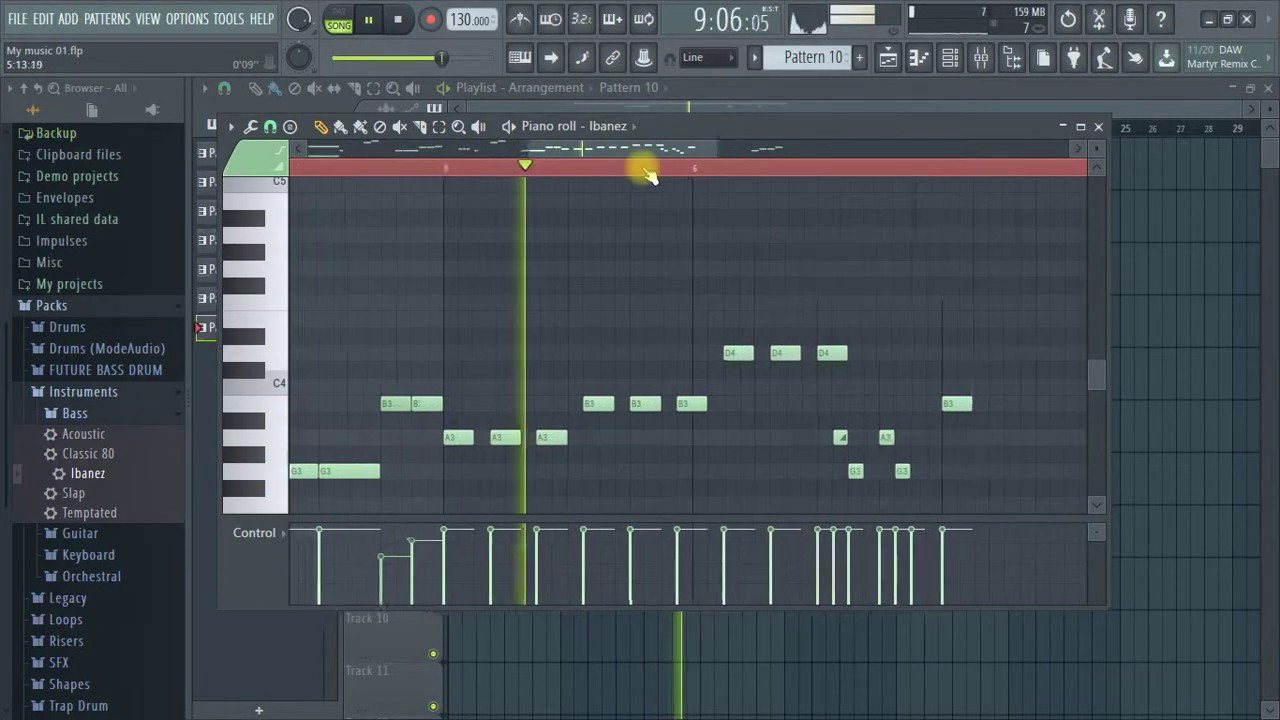
scroll(646, 172, down, 2)
scroll(686, 166, up, 2)
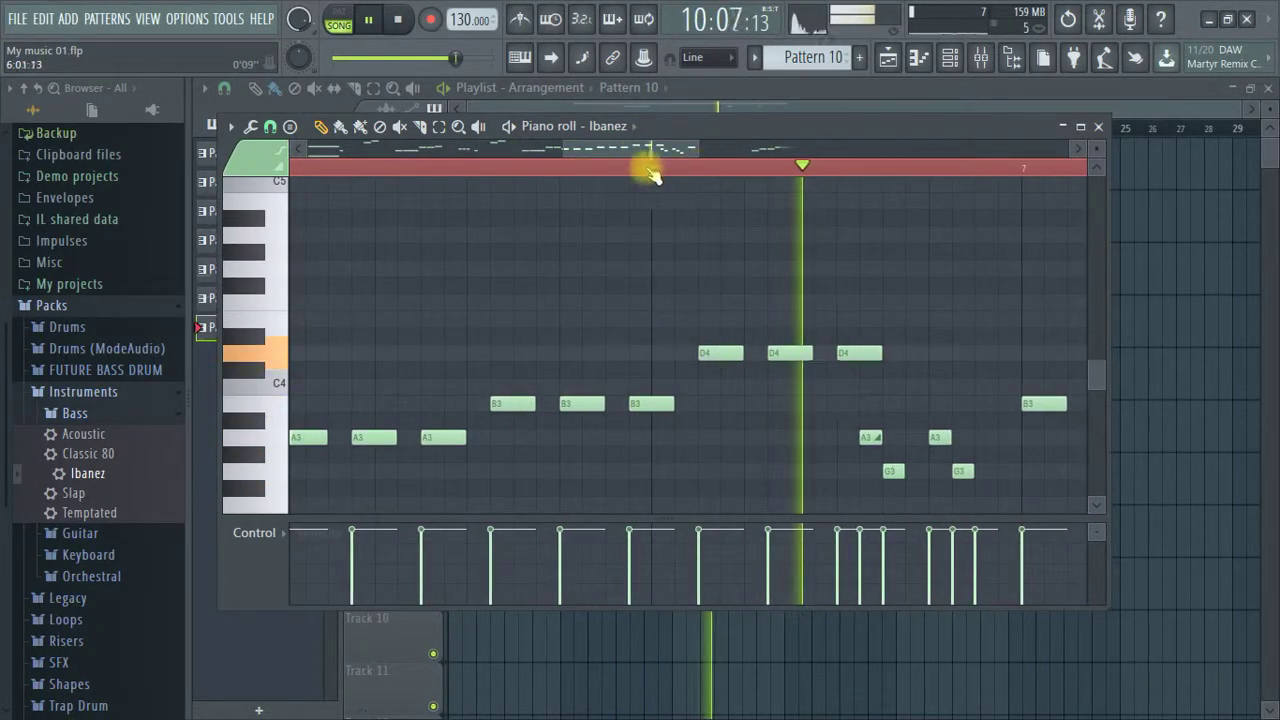
Add a G4 slide note above the B3 at step 16 of bar 5 and lengthen both notes to three steps.
click(462, 176)
scroll(643, 165, up, 2)
key(space)
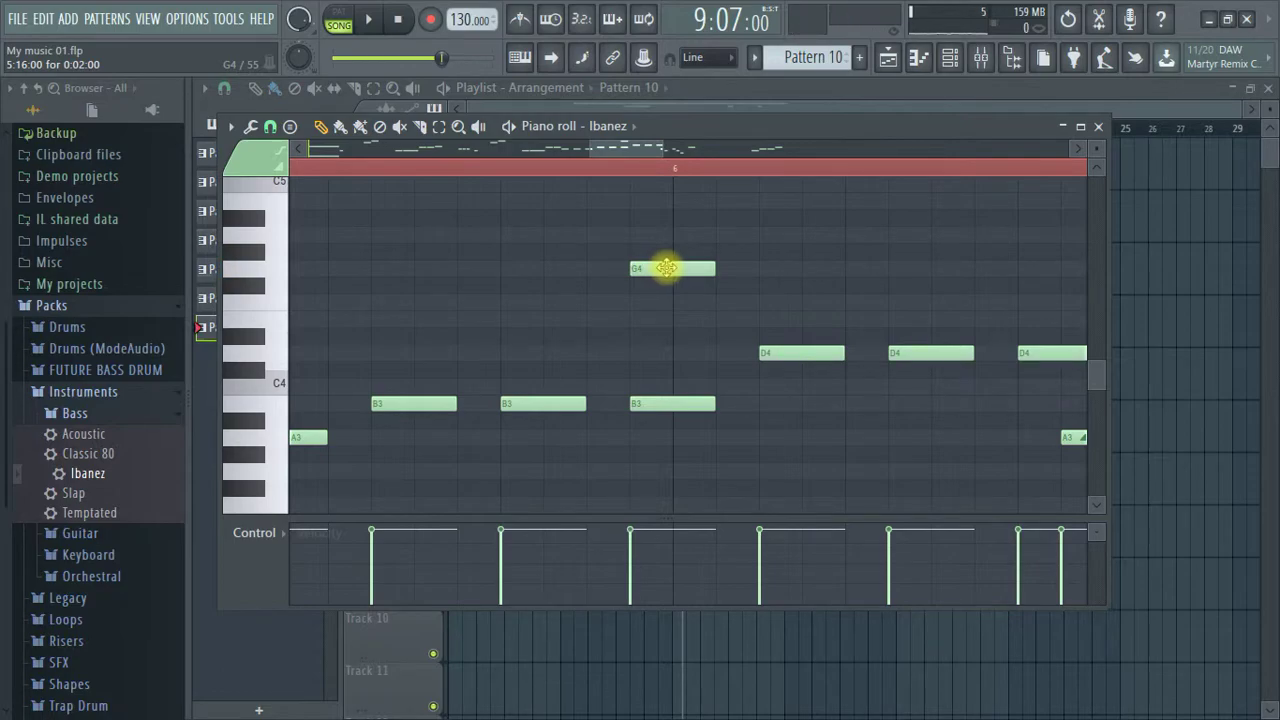
double_click(667, 268)
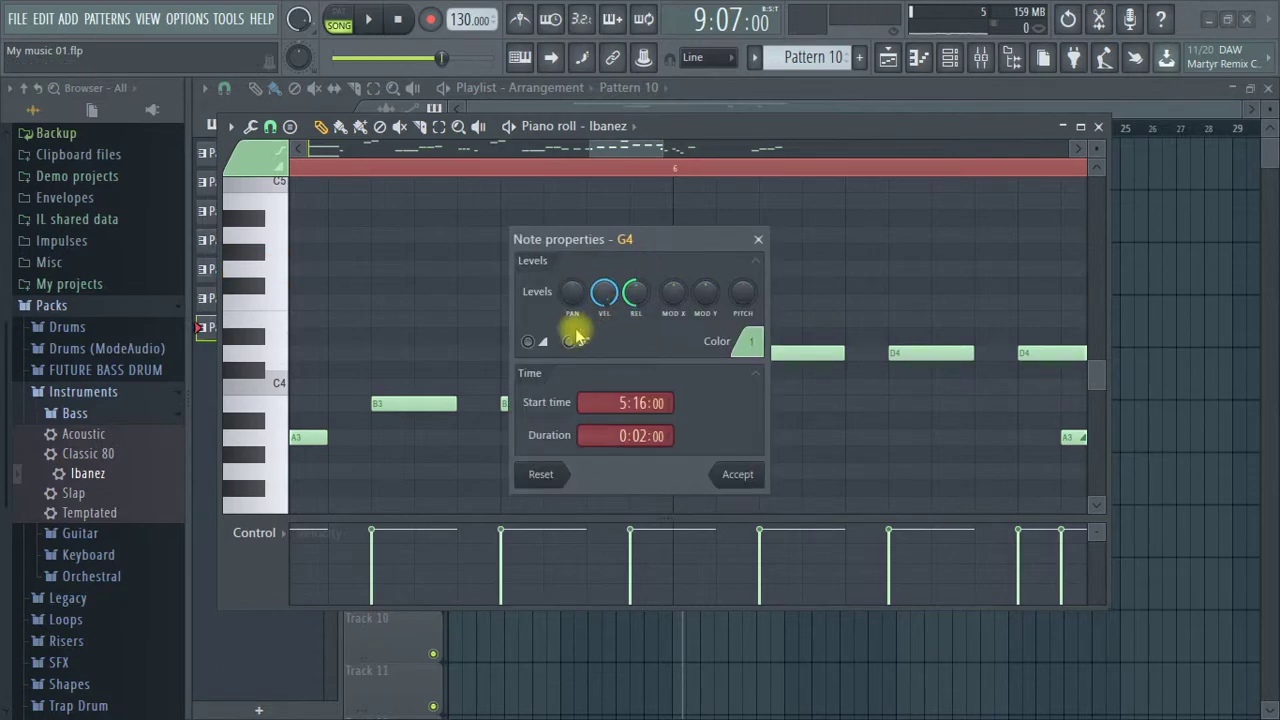
click(752, 476)
drag(710, 406, 757, 403)
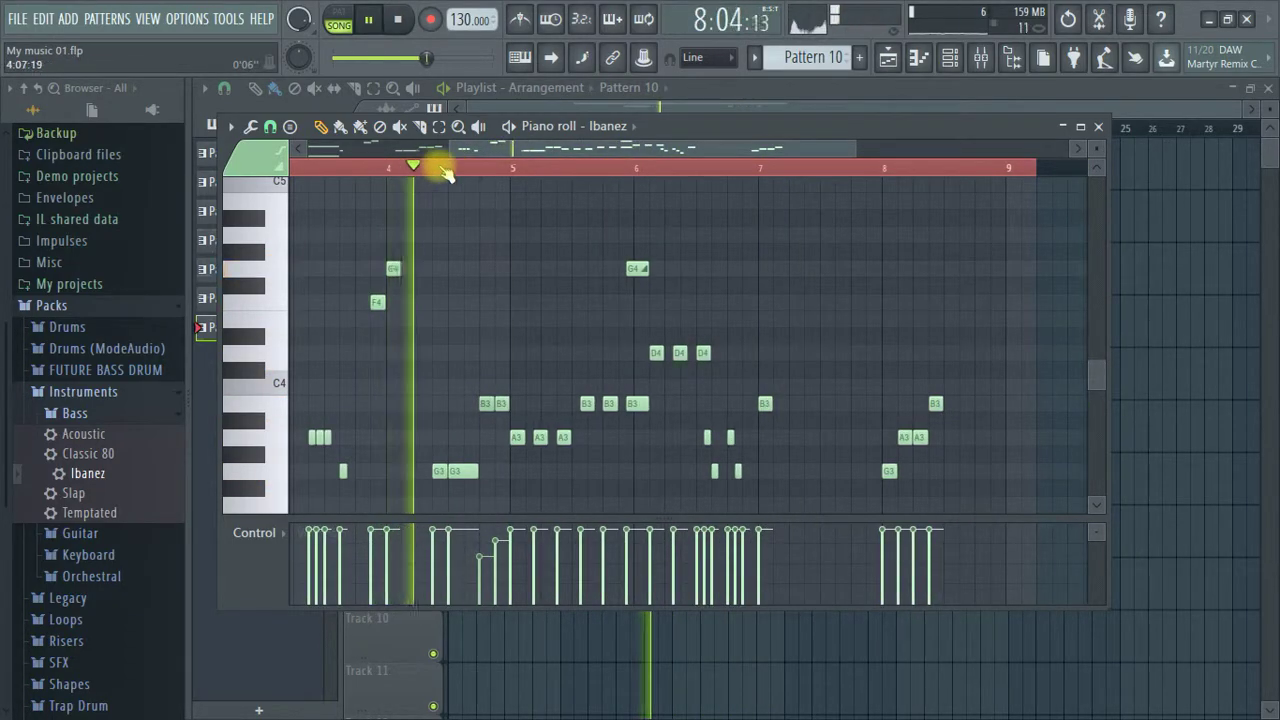
Delete the first D4 in bar 6 and play the arrangement from bar 5 in the playlist.
scroll(657, 164, up, 4)
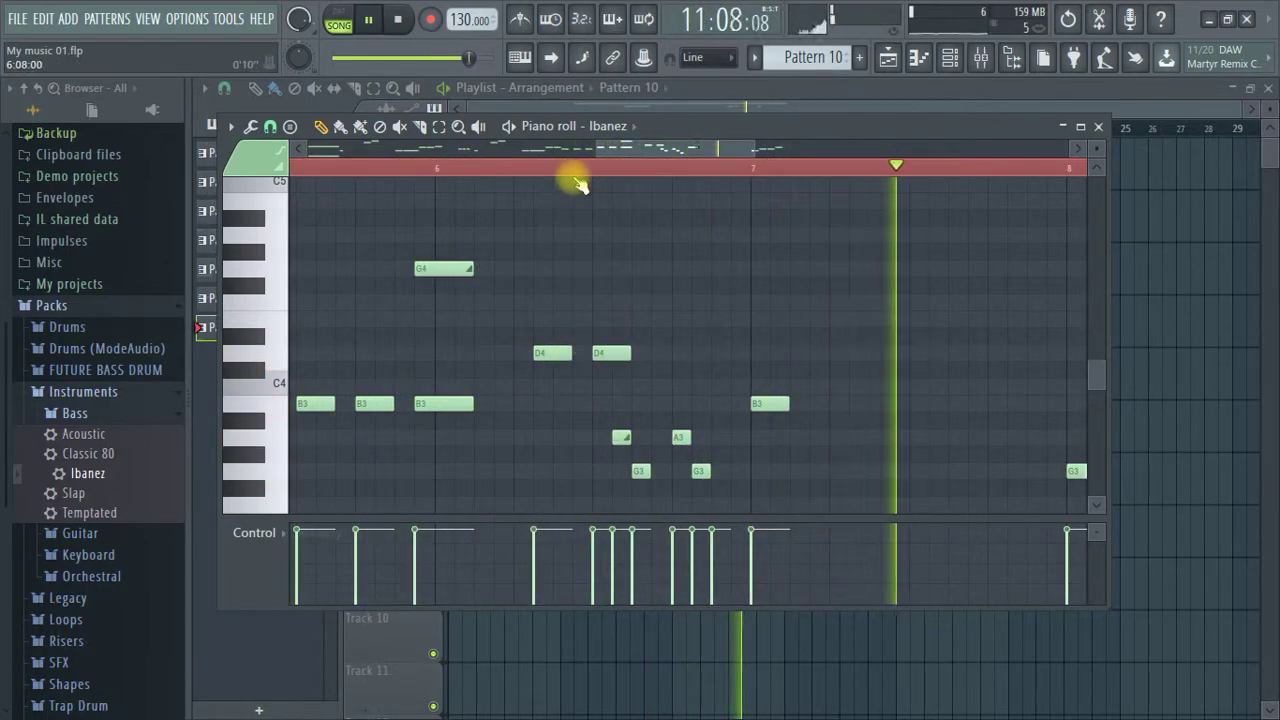
scroll(575, 178, down, 5)
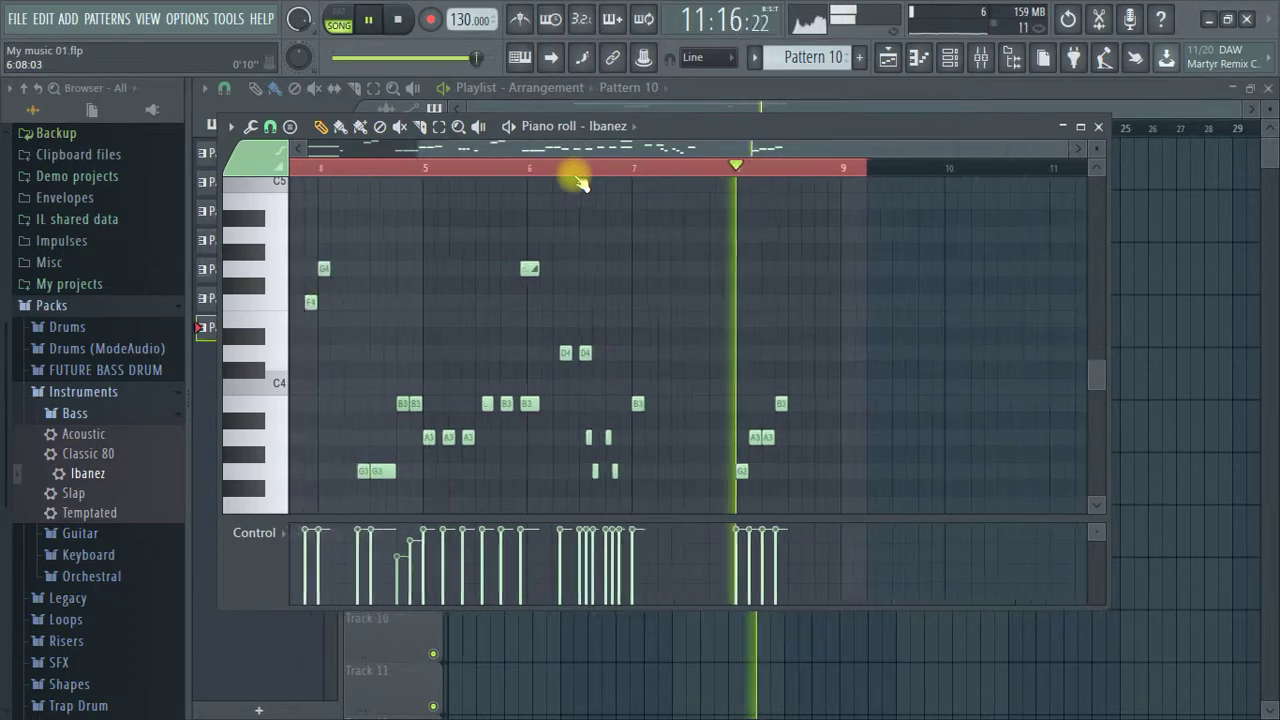
click(1099, 127)
click(563, 128)
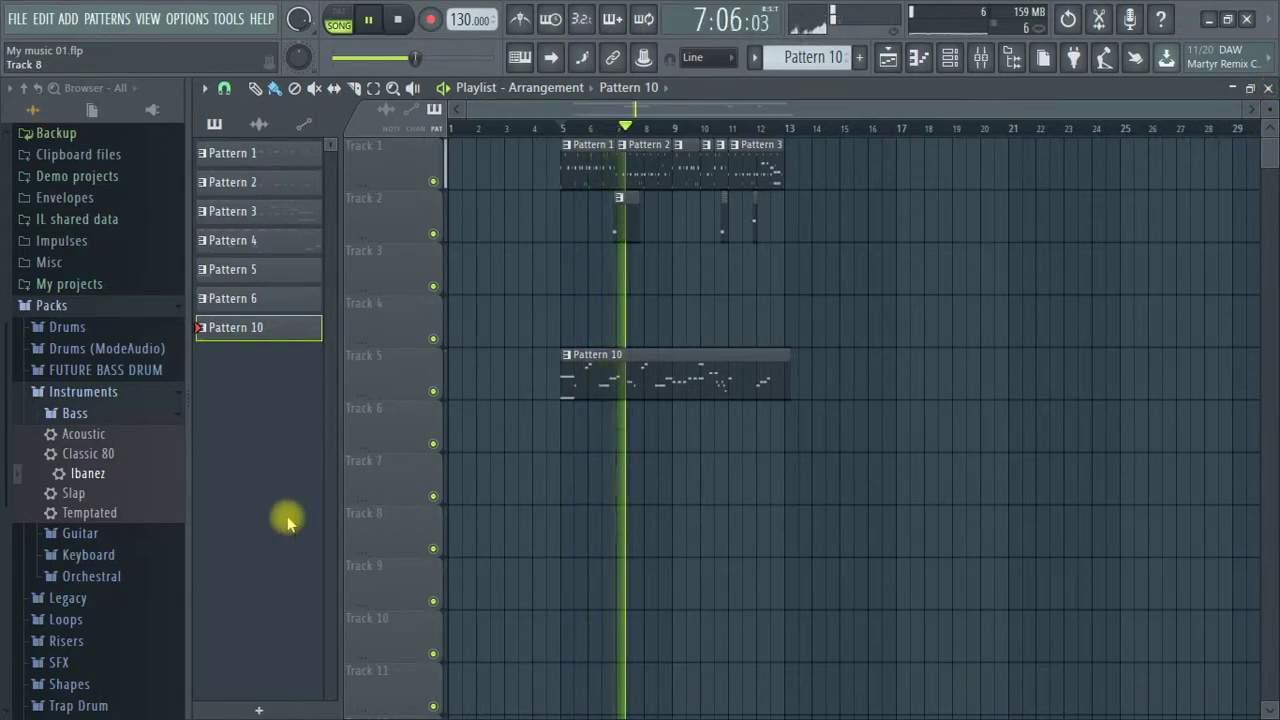
key(space)
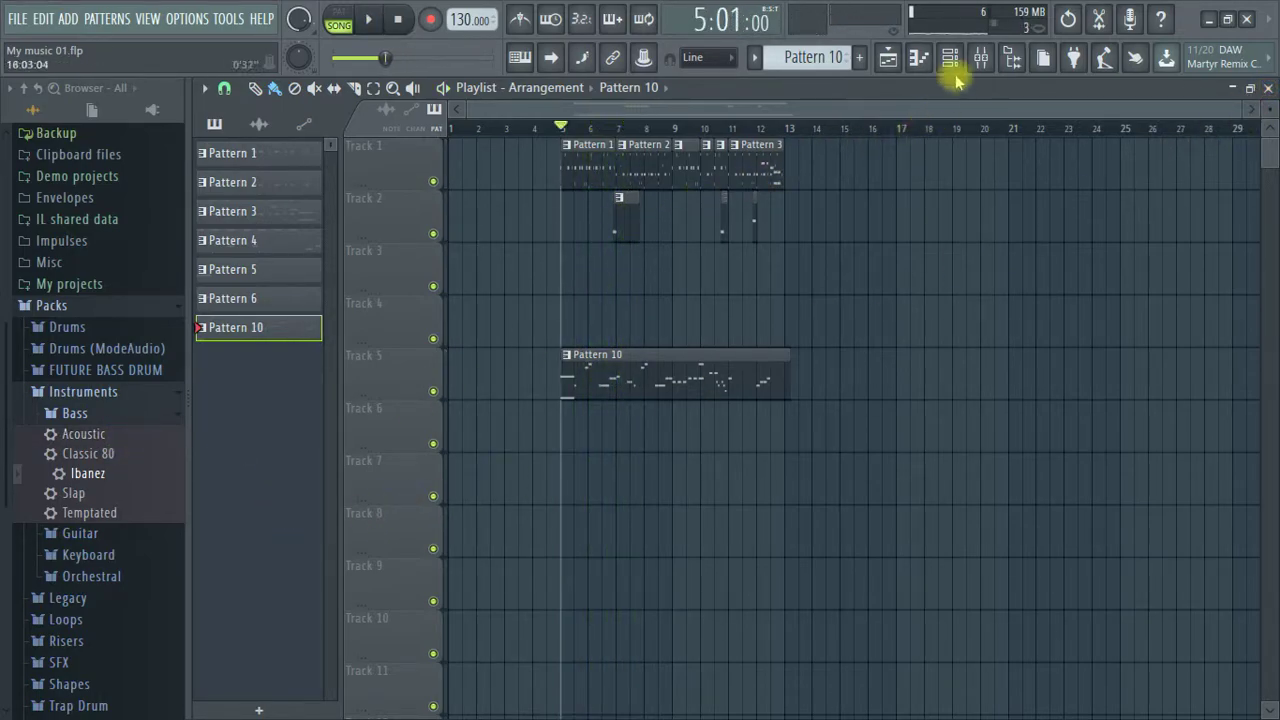
Replace the Ibanez channel's instrument with the Classic 80 bass preset, play it back and close the plugin window.
click(950, 60)
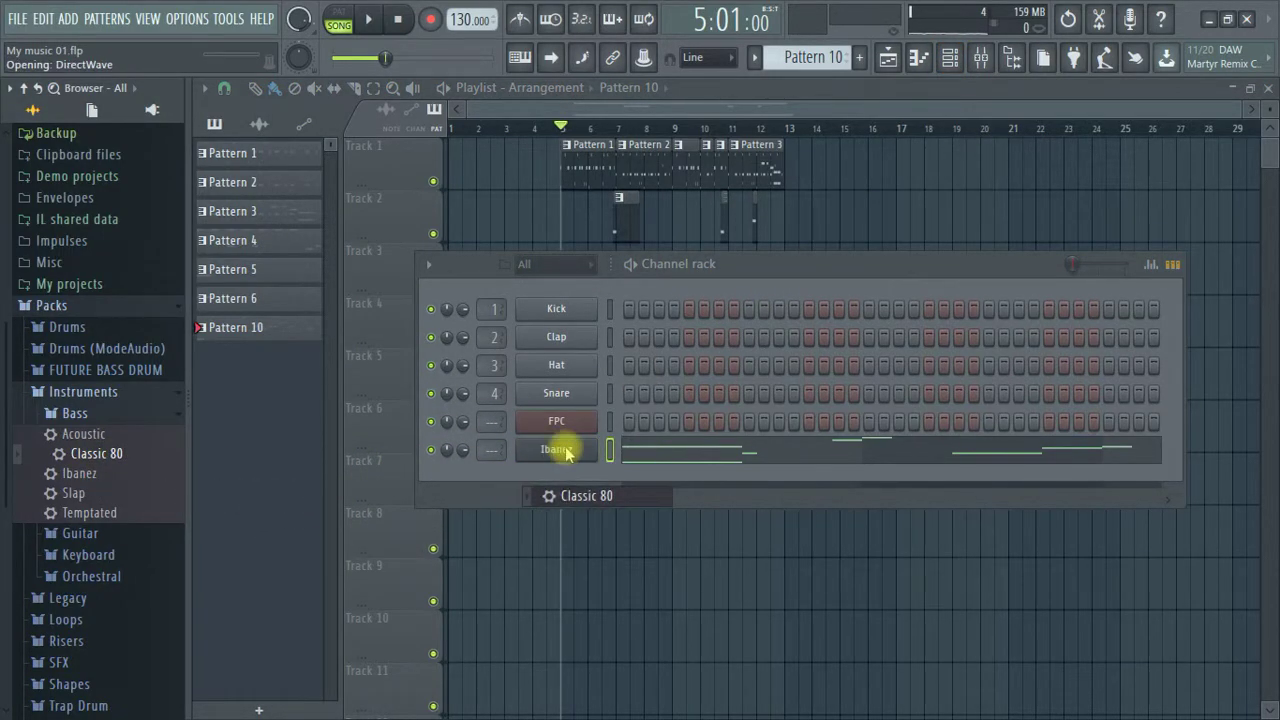
drag(566, 452, 566, 452)
key(space)
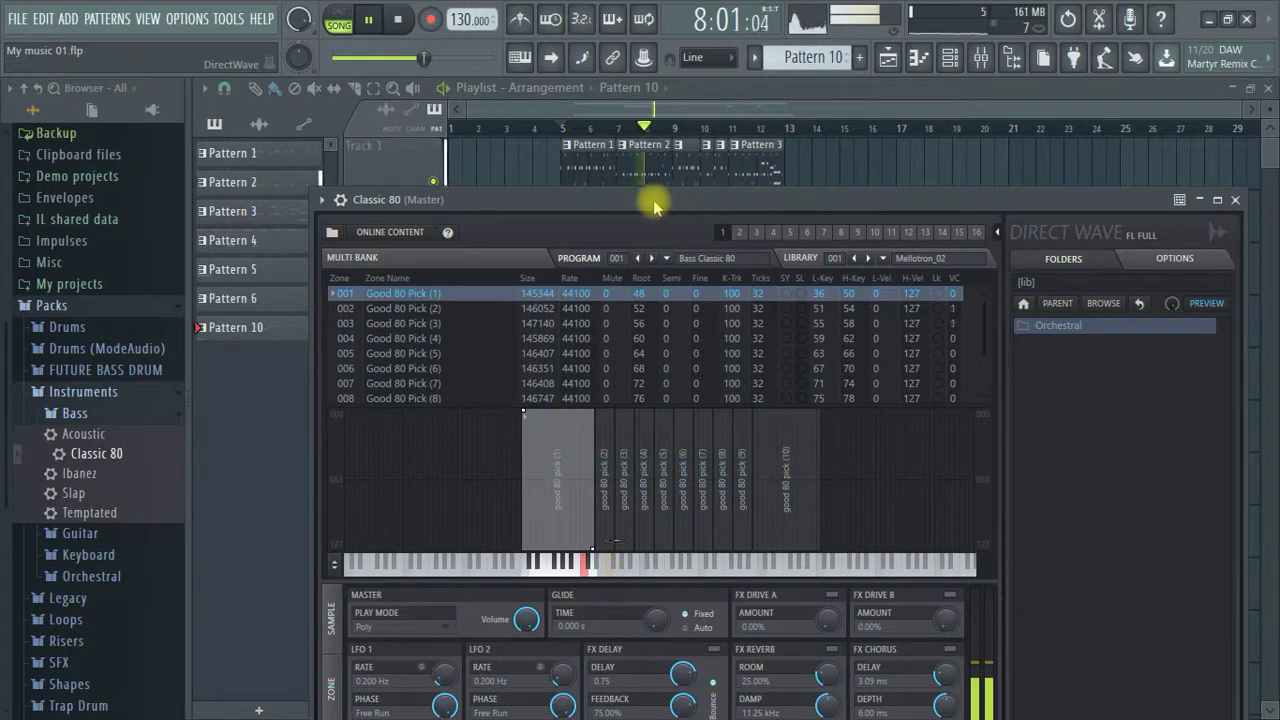
drag(668, 205, 552, 205)
click(1119, 200)
Enlarge the velocity area in the Classic 80 piano roll and lower the velocities of the five short notes in bar 6 to varying levels.
click(720, 449)
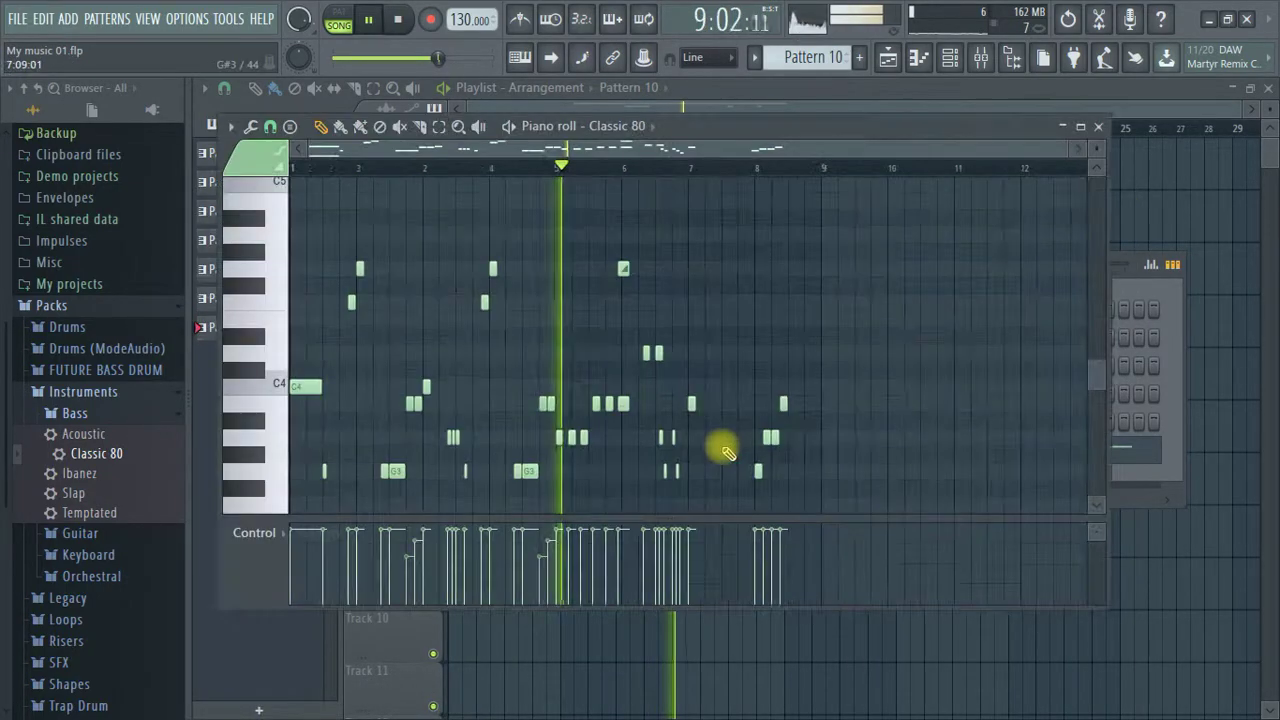
drag(634, 518, 659, 382)
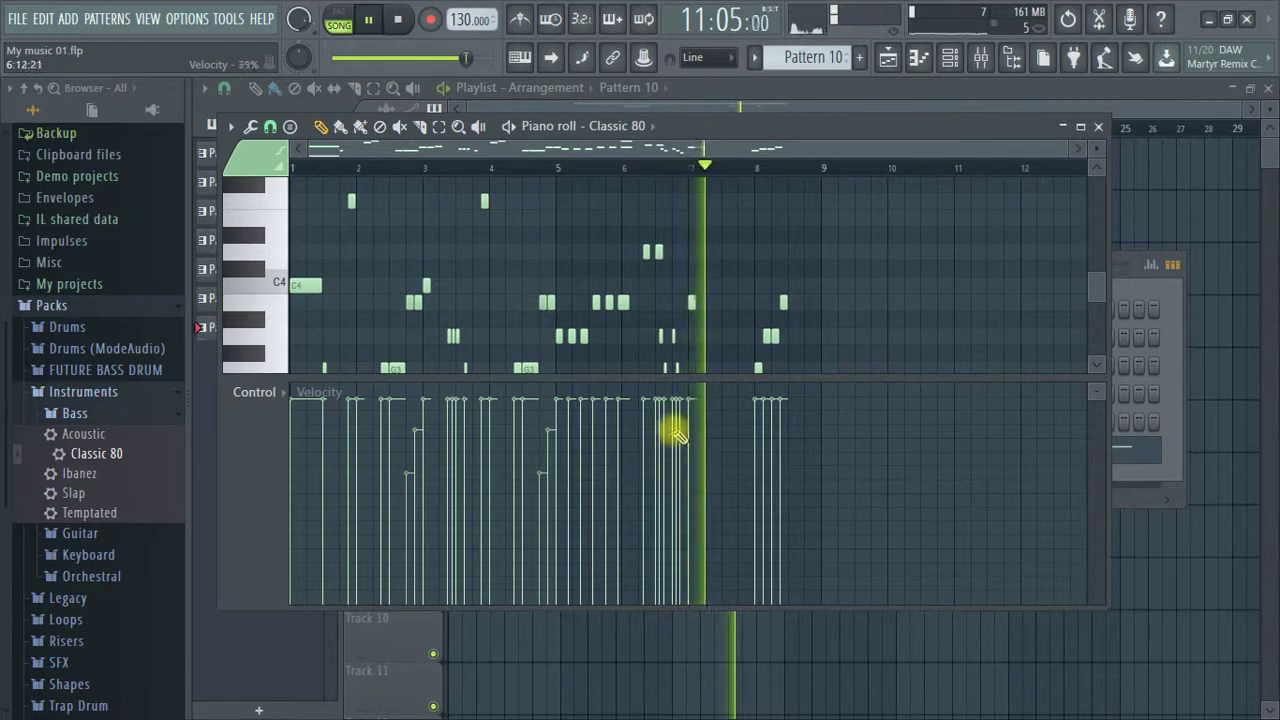
click(648, 166)
scroll(670, 174, up, 5)
key(space)
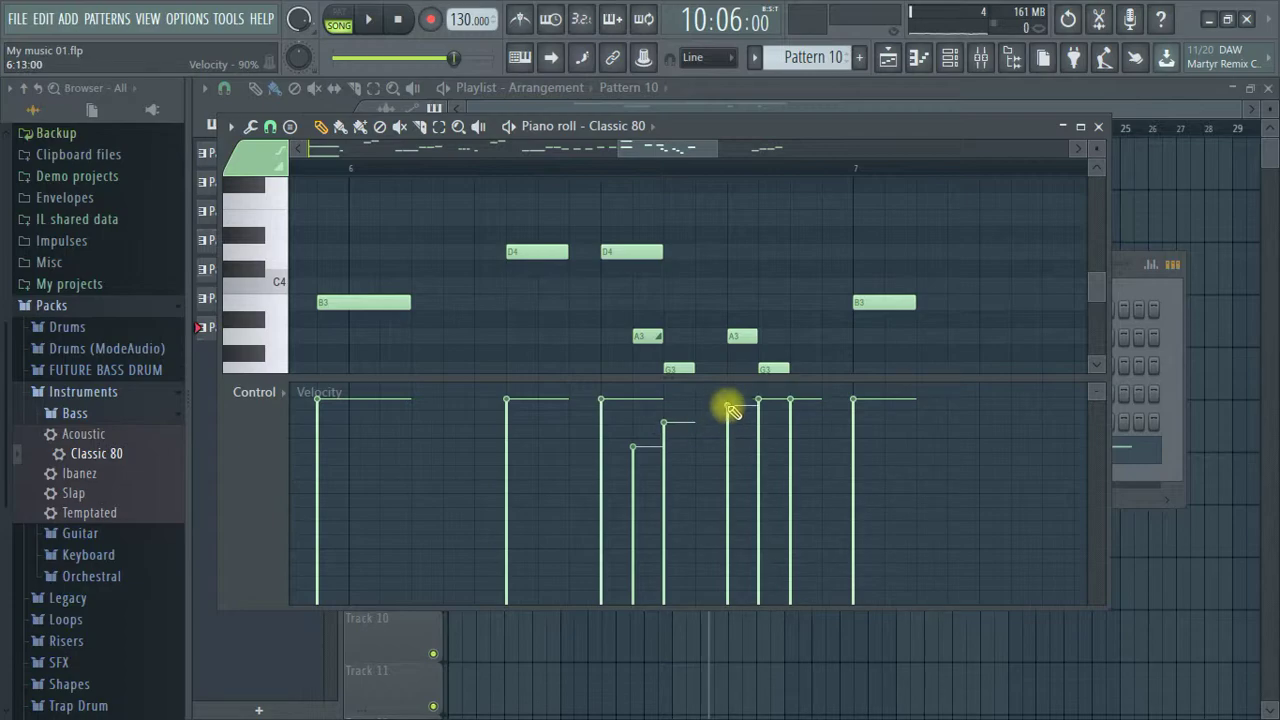
key(space)
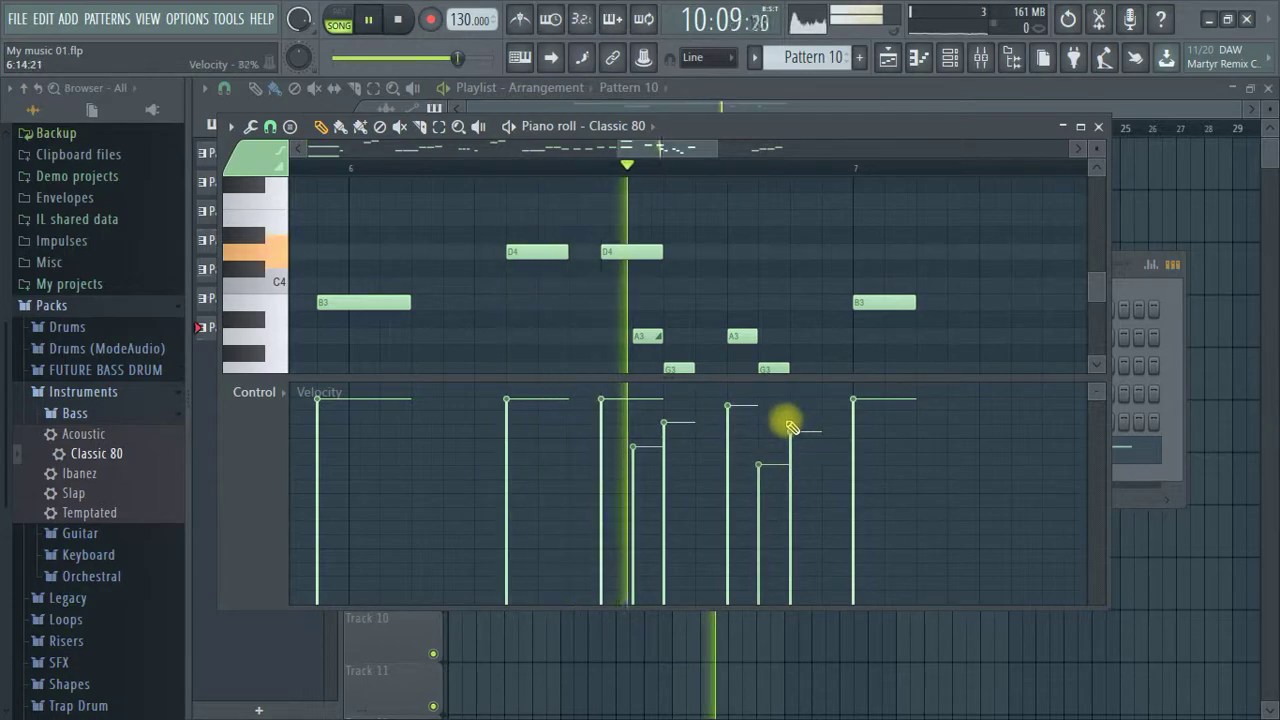
scroll(720, 165, down, 5)
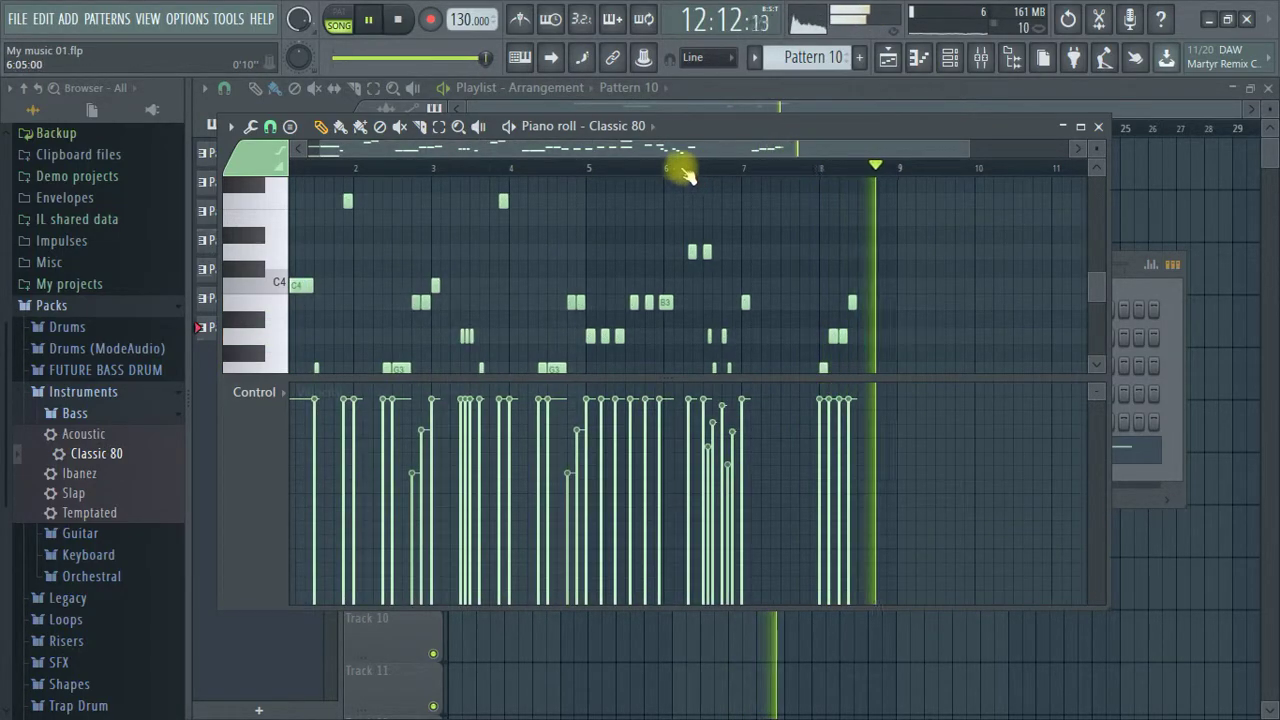
Raise the long C3 and C4 notes at the start of bar 1 by one octave and play back from the beginning.
click(297, 168)
scroll(300, 168, up, 3)
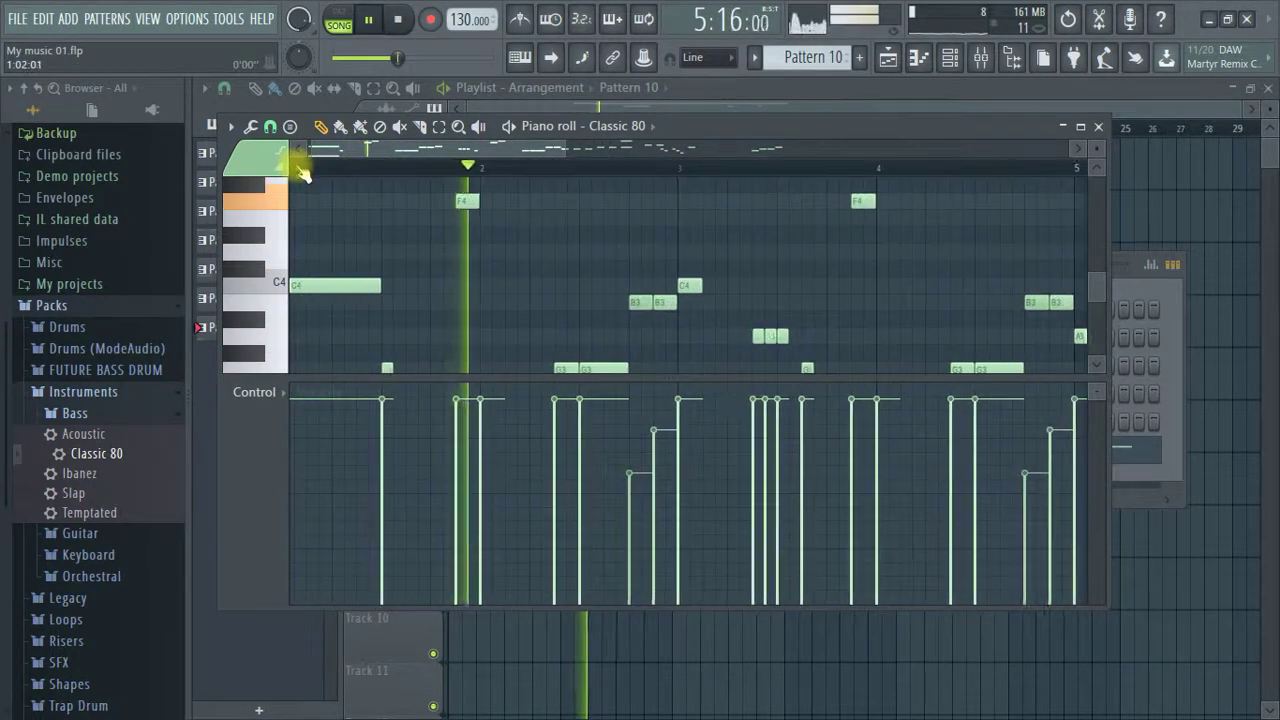
scroll(423, 217, down, 2)
scroll(409, 177, down, 3)
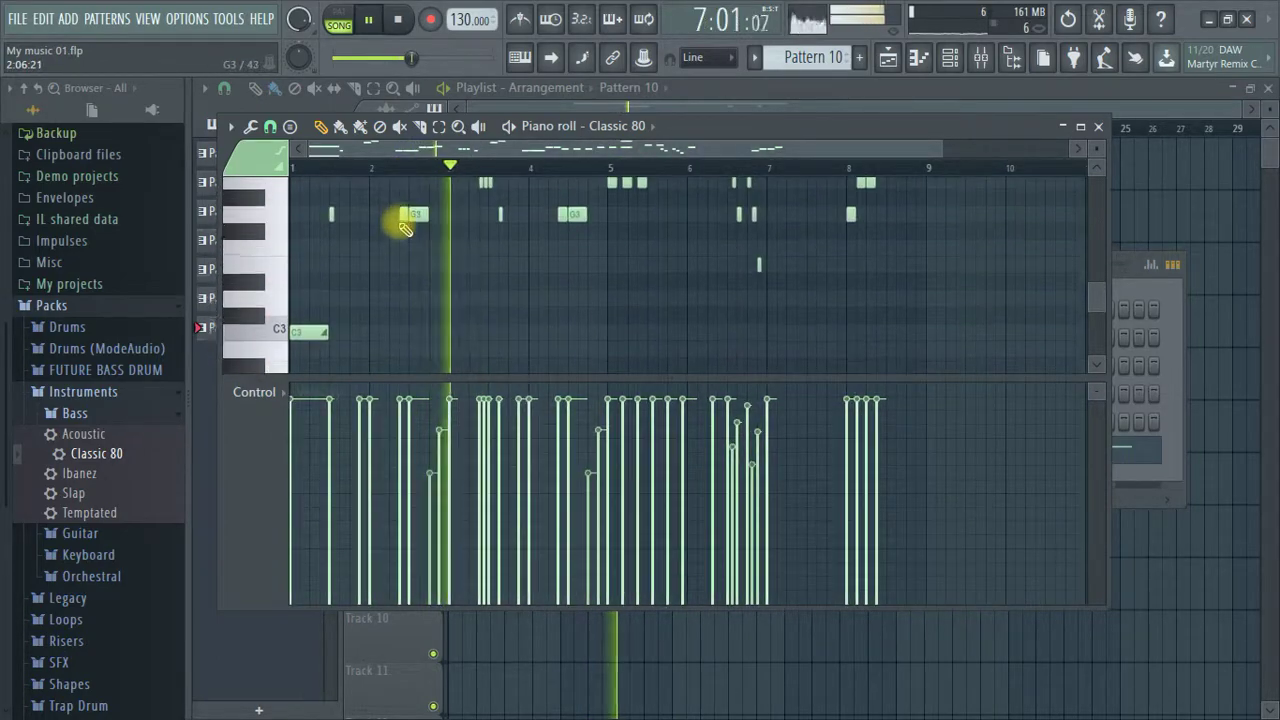
scroll(1100, 157, down, 5)
scroll(1100, 140, down, 3)
key(space)
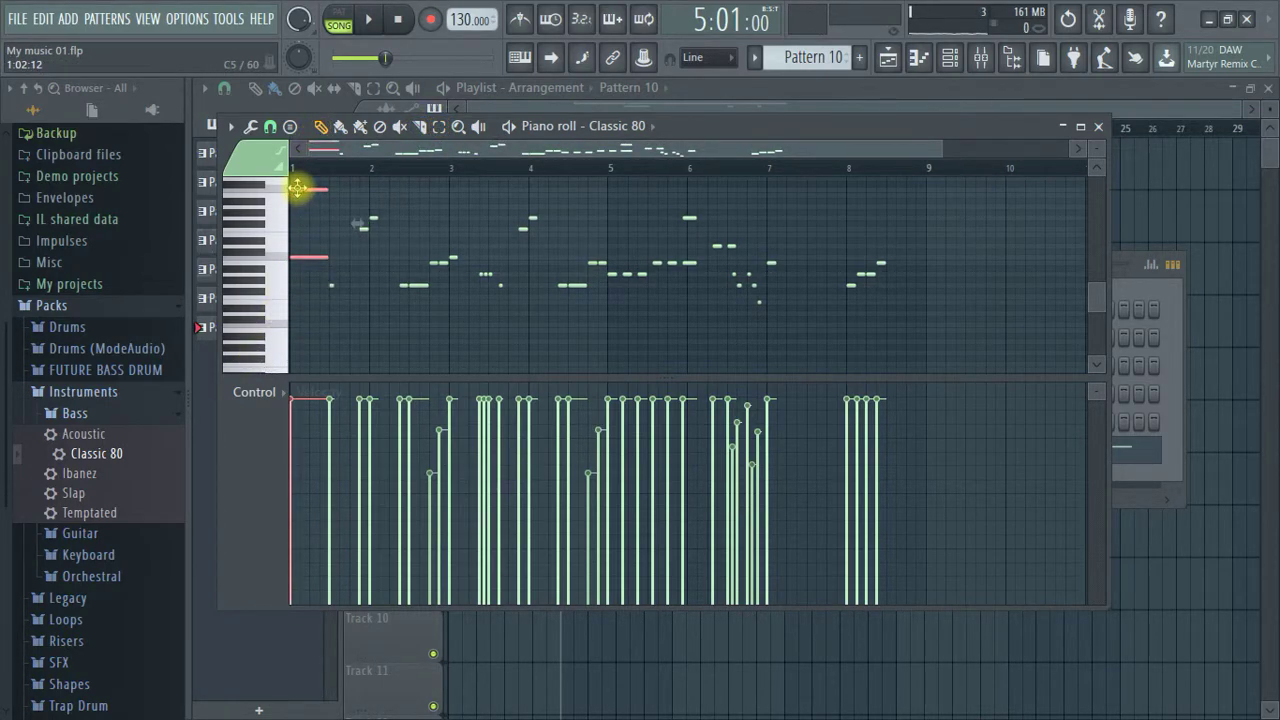
key(space)
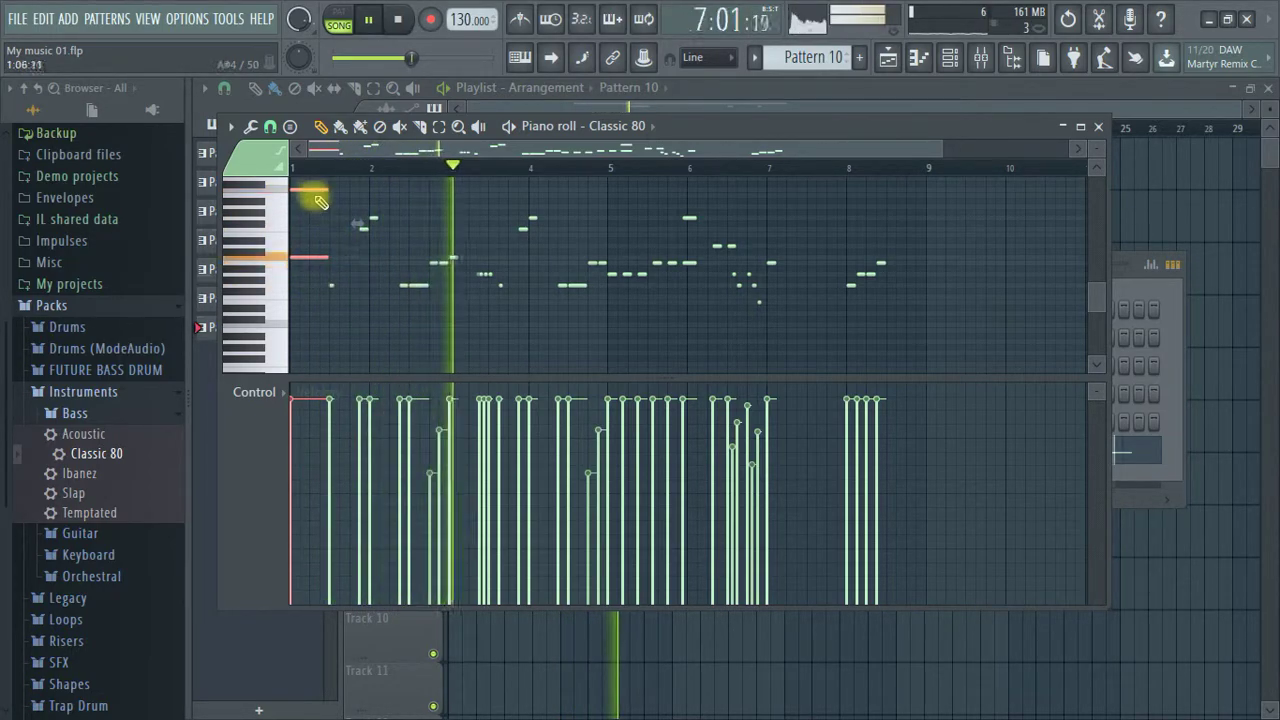
Raise the short G3 note after the long opening notes in bar 1 to G4 and play the arrangement.
ctrl+scroll(371, 251, up, 3)
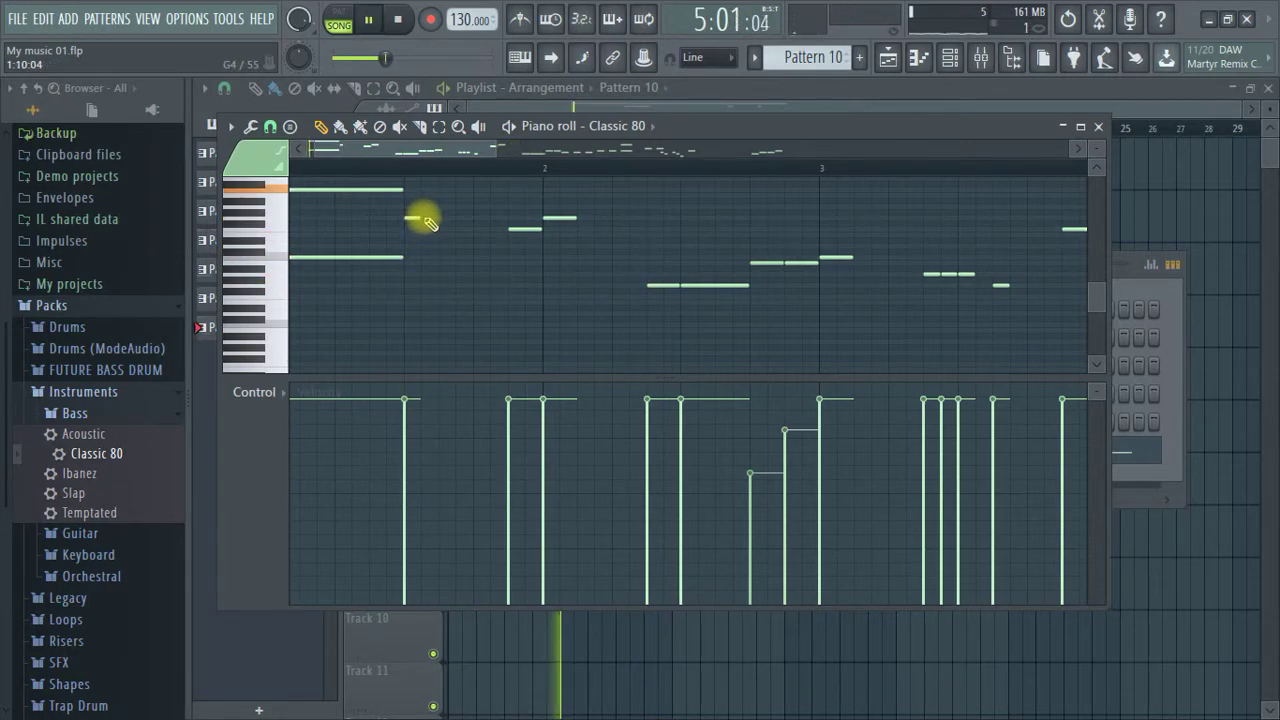
scroll(480, 266, up, 2)
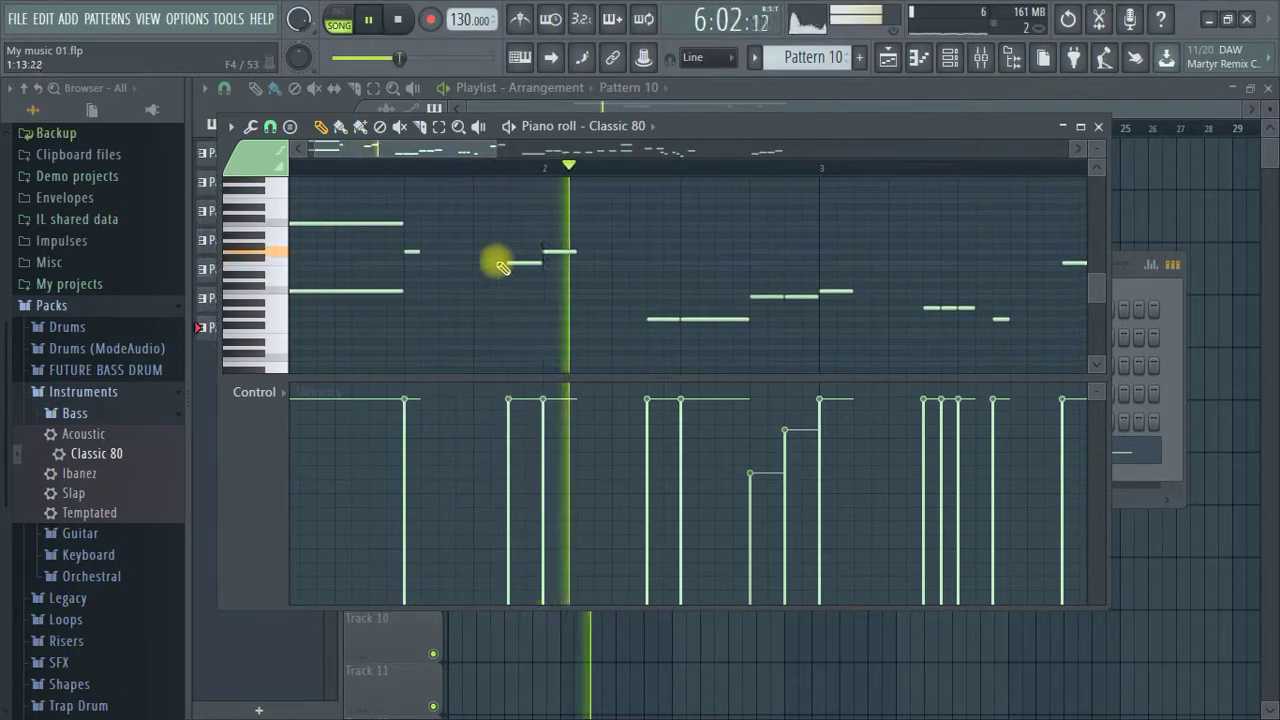
drag(1094, 157, 1094, 143)
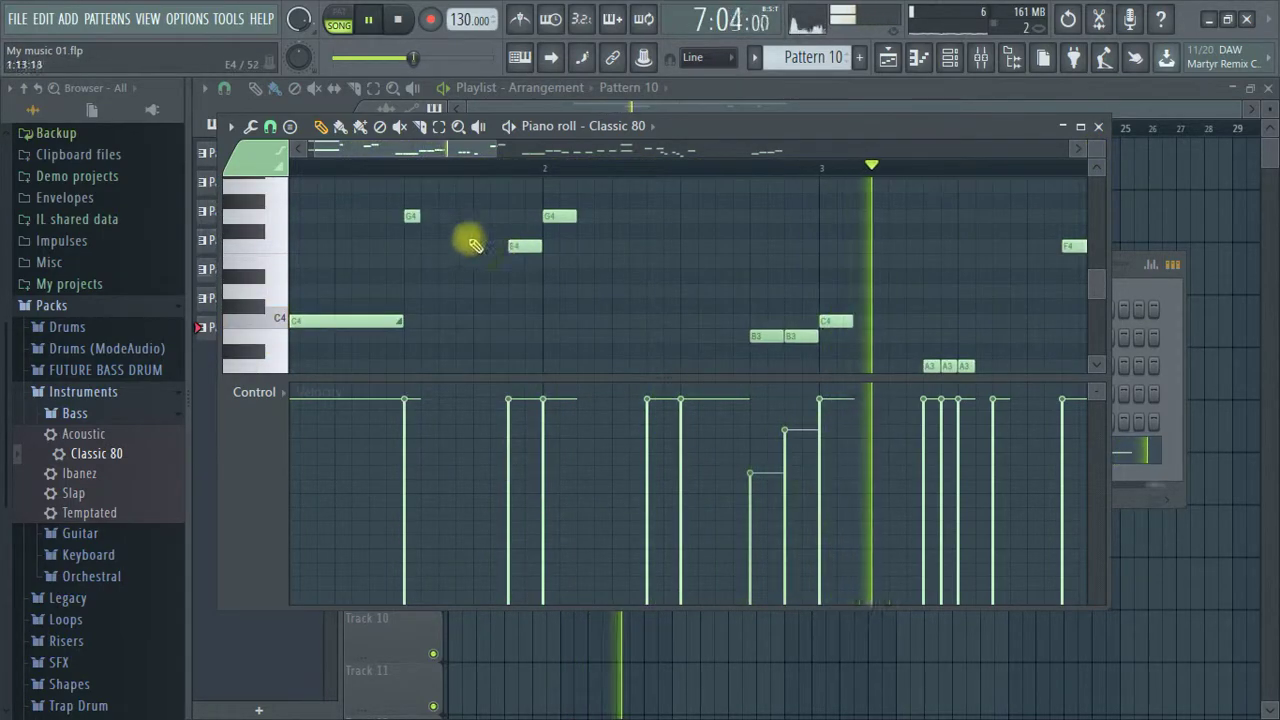
key(space)
Add a one-step G3 note at 1:09 in bar 1, make it a slide note with raised velocity, and play back.
scroll(413, 217, down, 5)
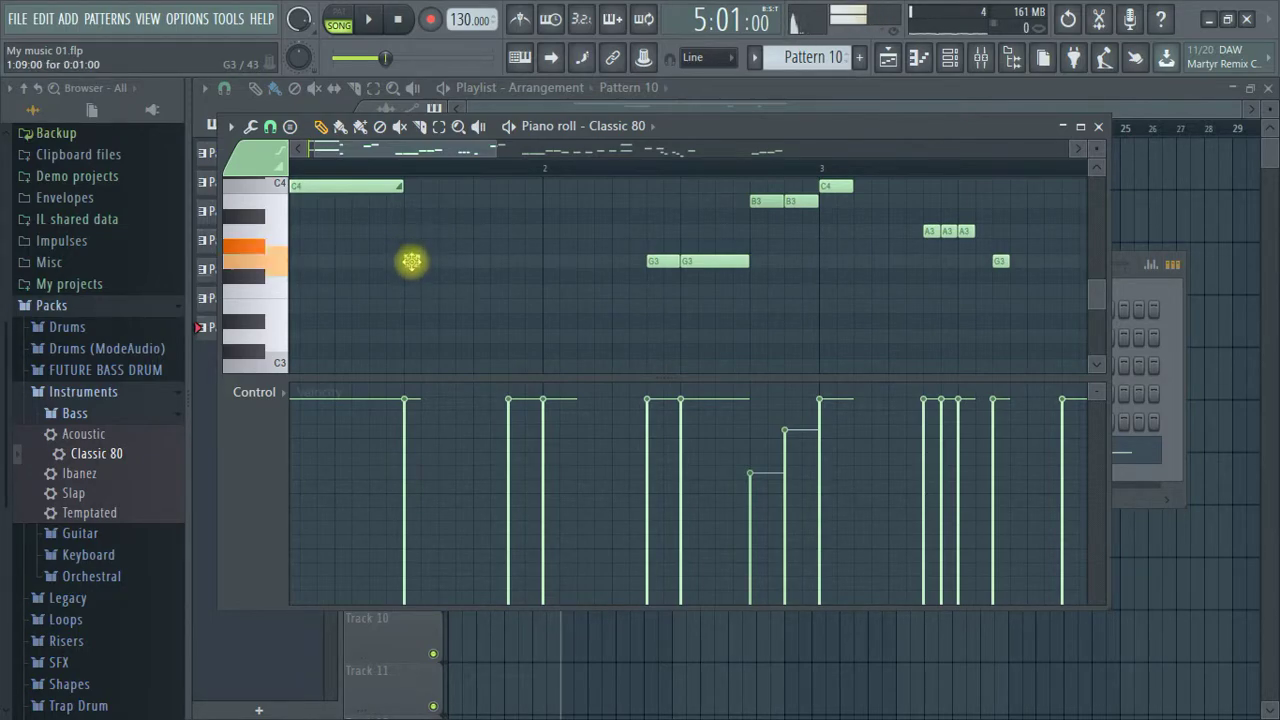
double_click(413, 261)
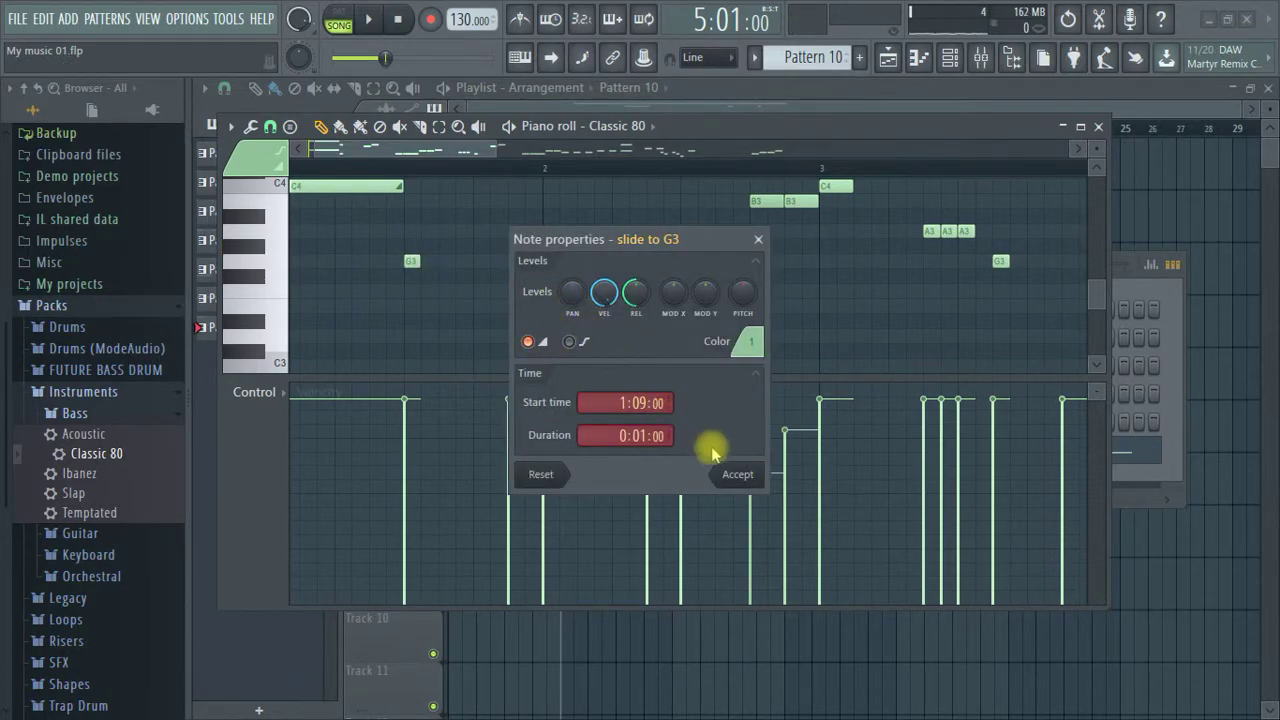
click(736, 476)
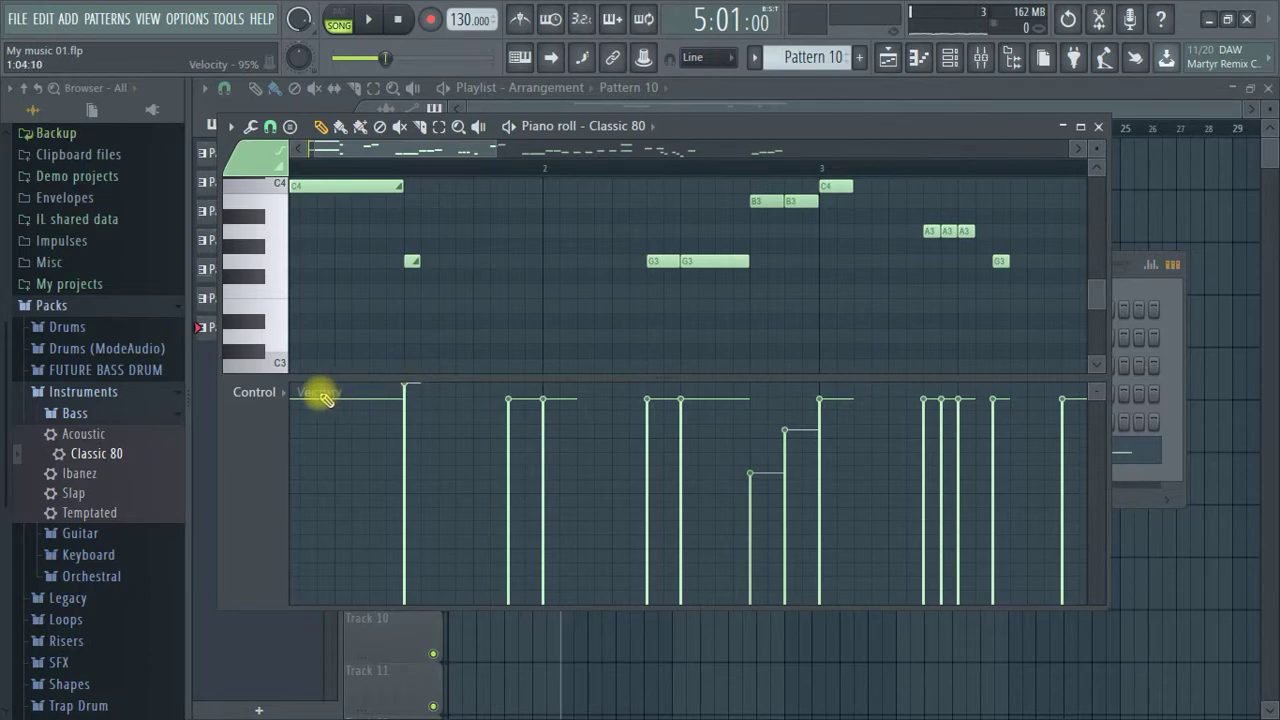
key(space)
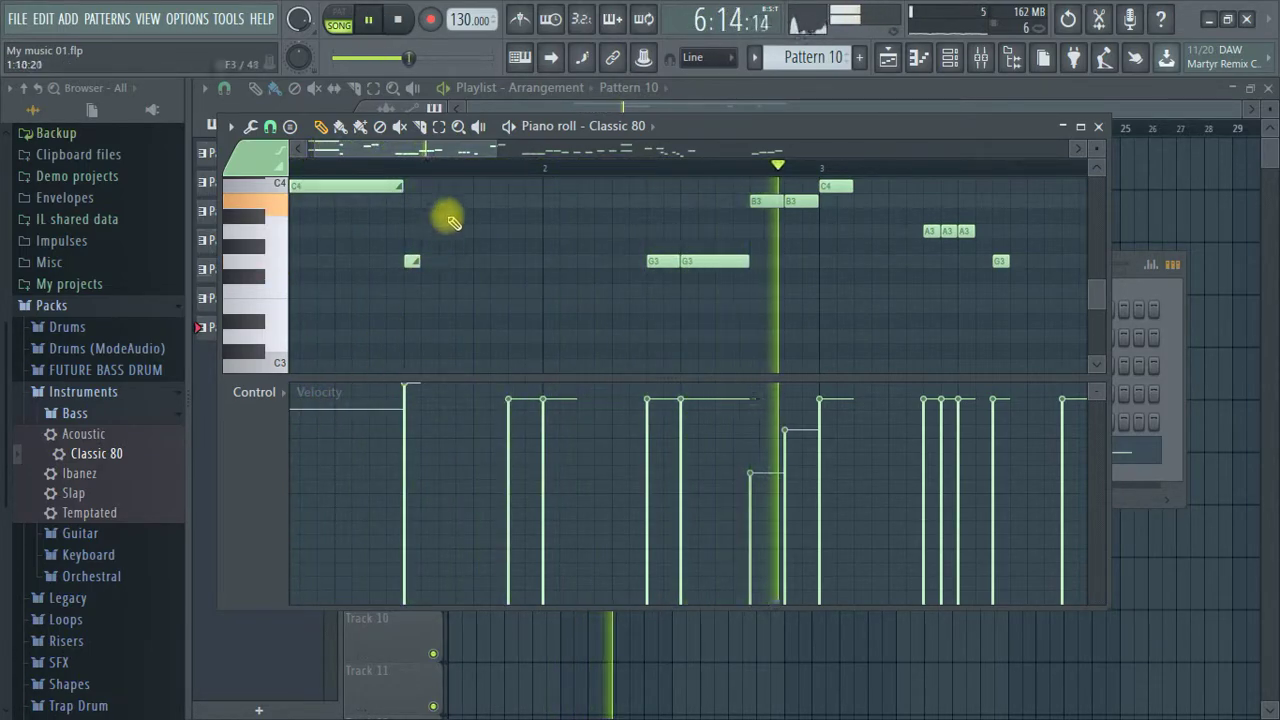
scroll(455, 170, down, 1)
scroll(458, 172, down, 3)
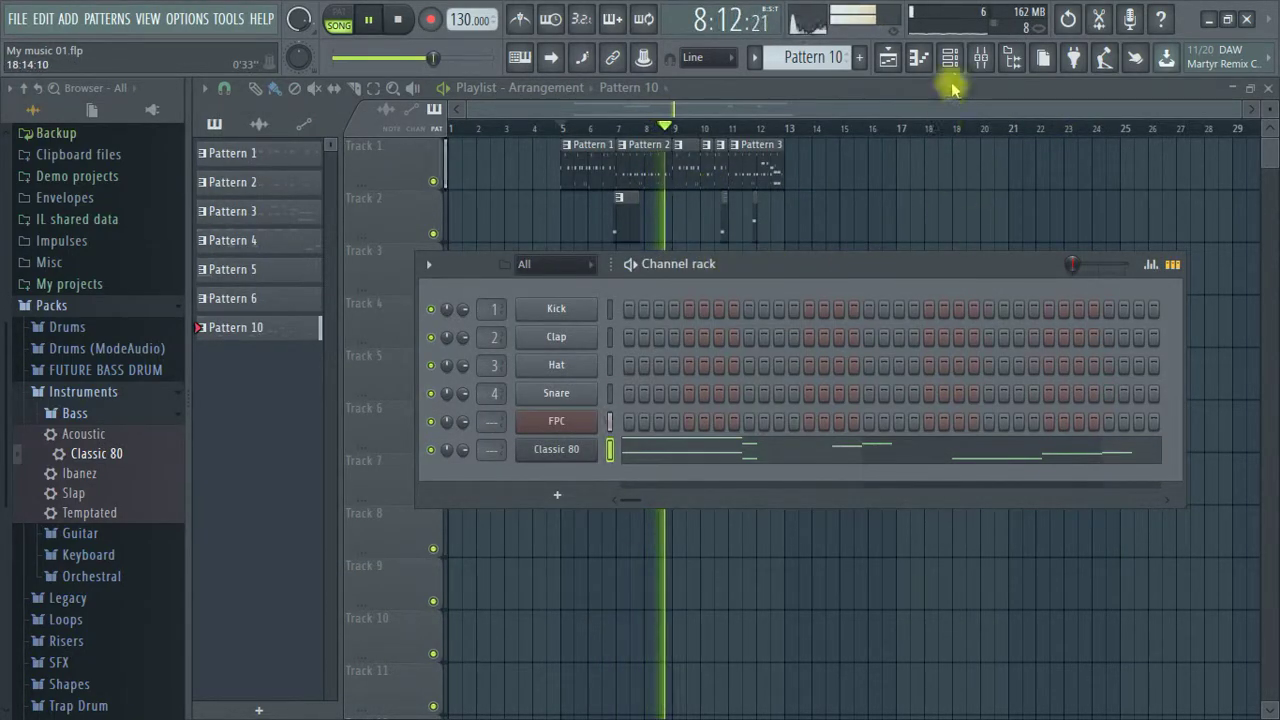
Hide the channel rack and show the Keyboard presets of the Instruments pack in the browser.
click(950, 58)
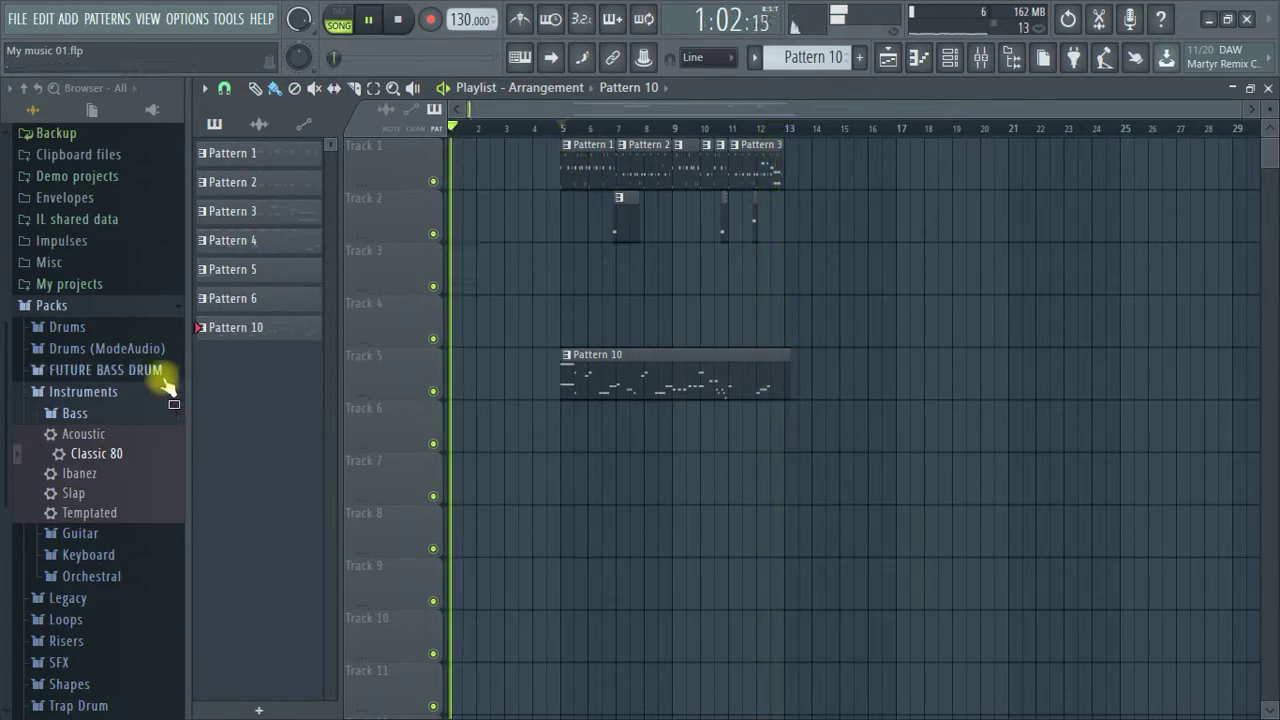
click(100, 392)
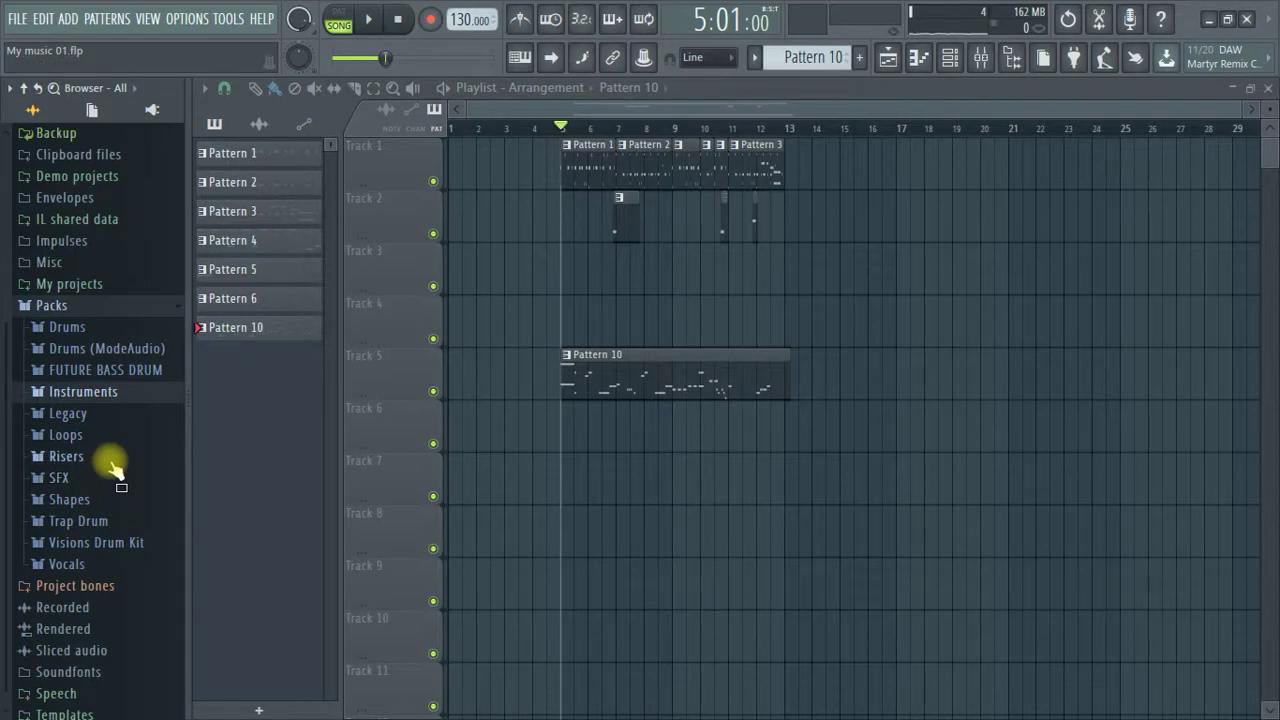
click(100, 394)
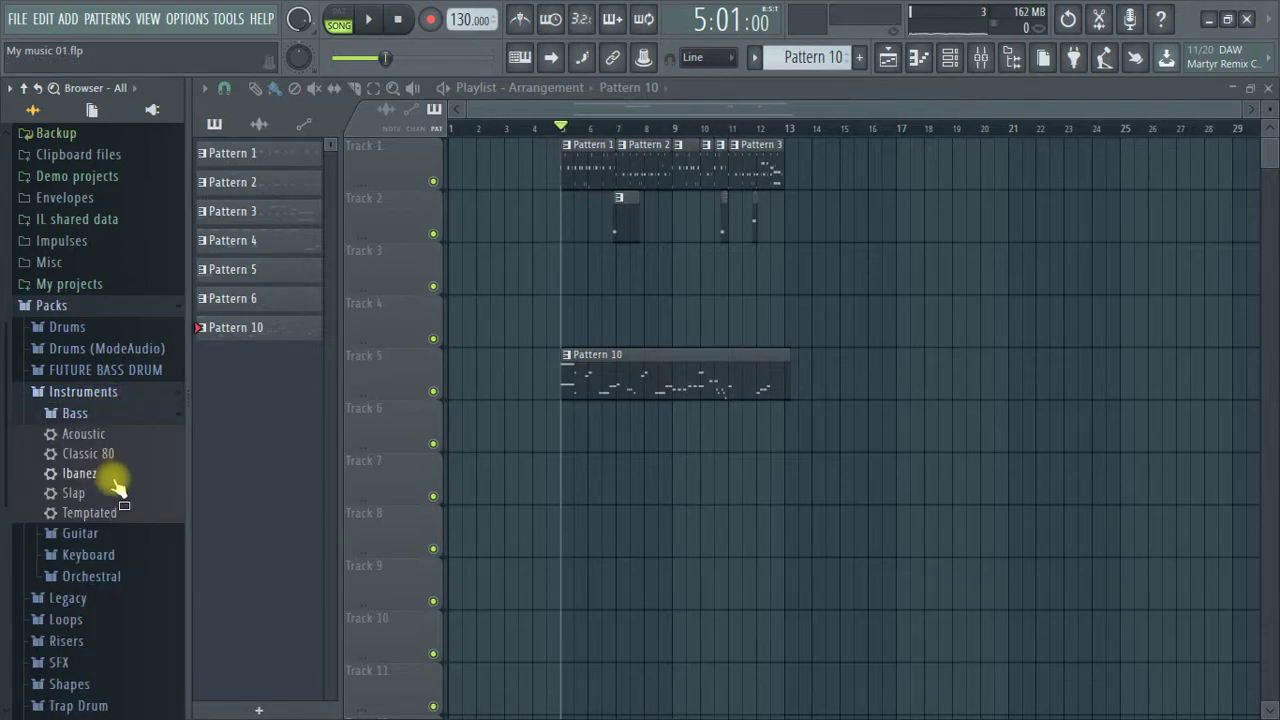
click(100, 392)
click(100, 392)
click(106, 414)
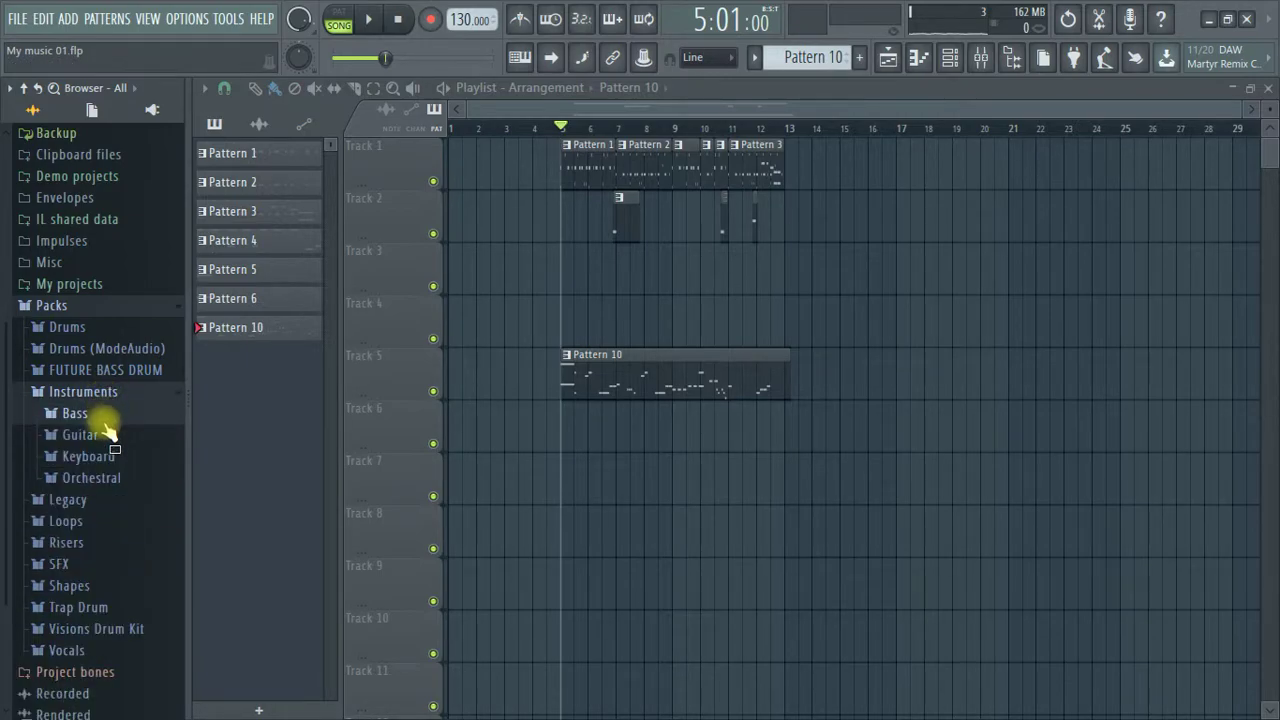
click(90, 456)
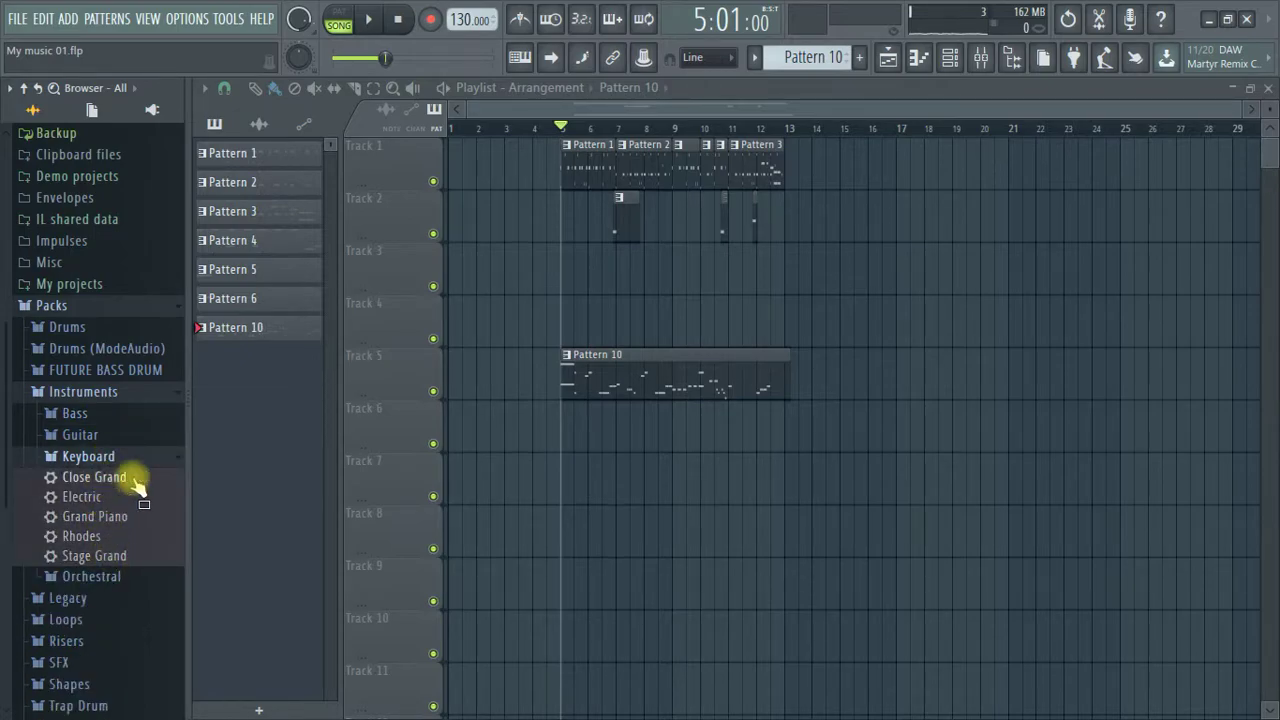
Load the Close Grand preset as a new channel in Pattern 11, close its plugin window and open its piano roll.
drag(752, 293, 951, 74)
drag(556, 478, 557, 477)
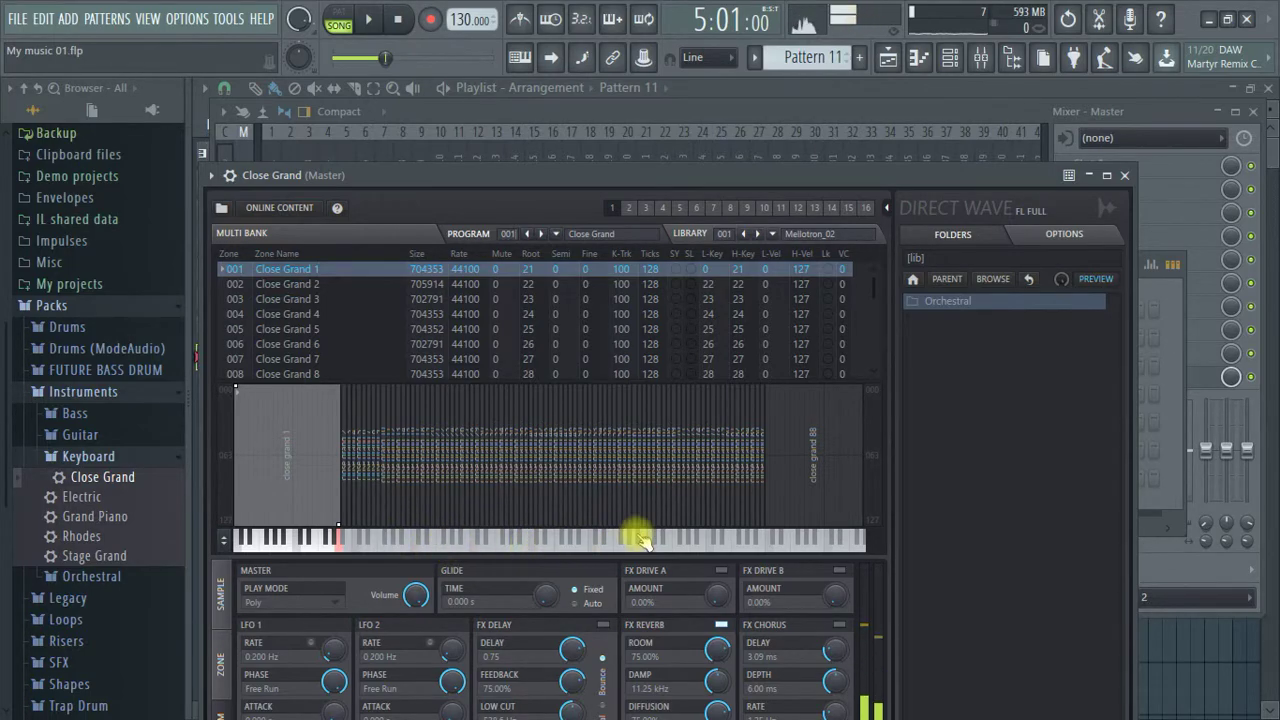
click(1124, 175)
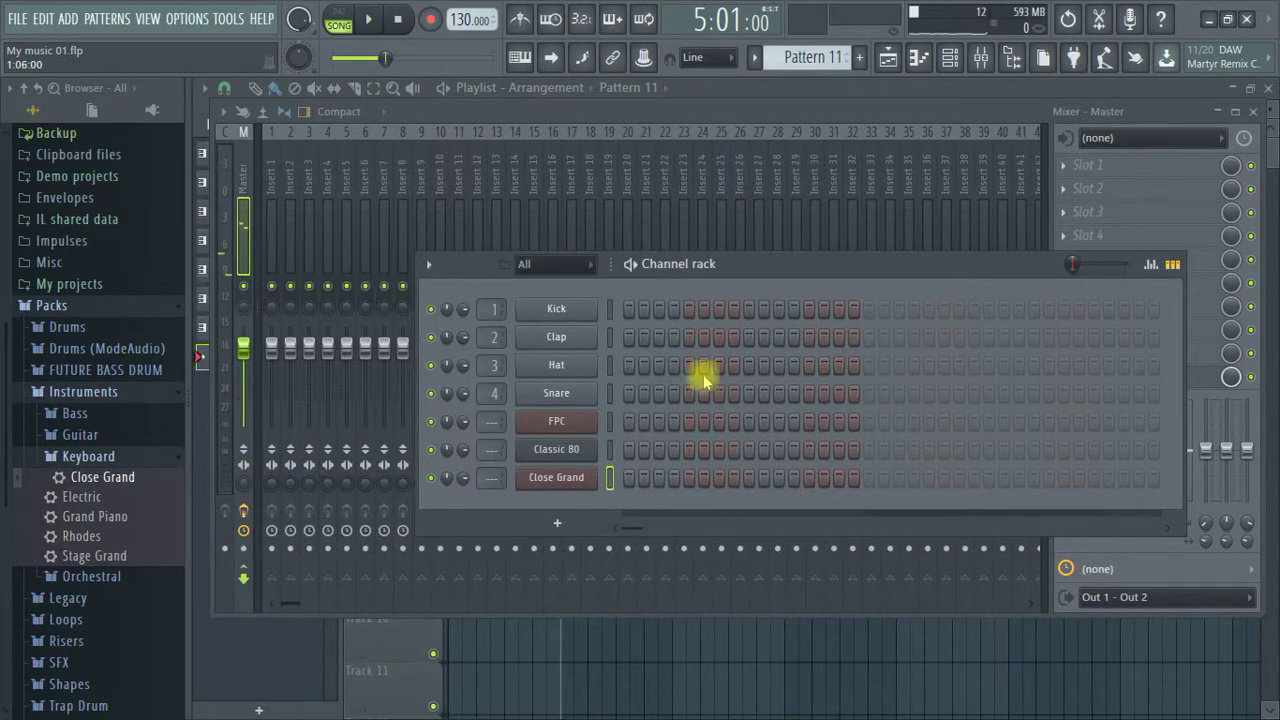
right_click(574, 488)
click(632, 481)
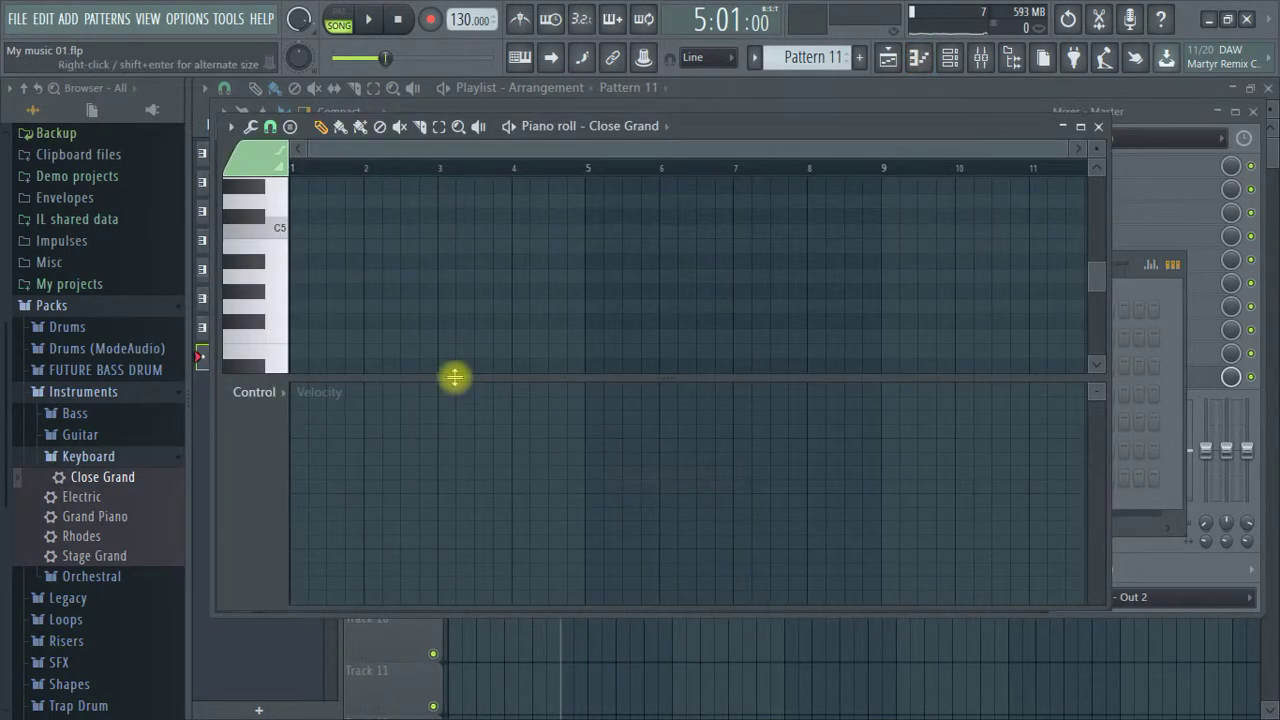
Shrink the velocity area, place a four-step C7 note at the start of bar 1 and close the piano roll.
drag(400, 381, 365, 505)
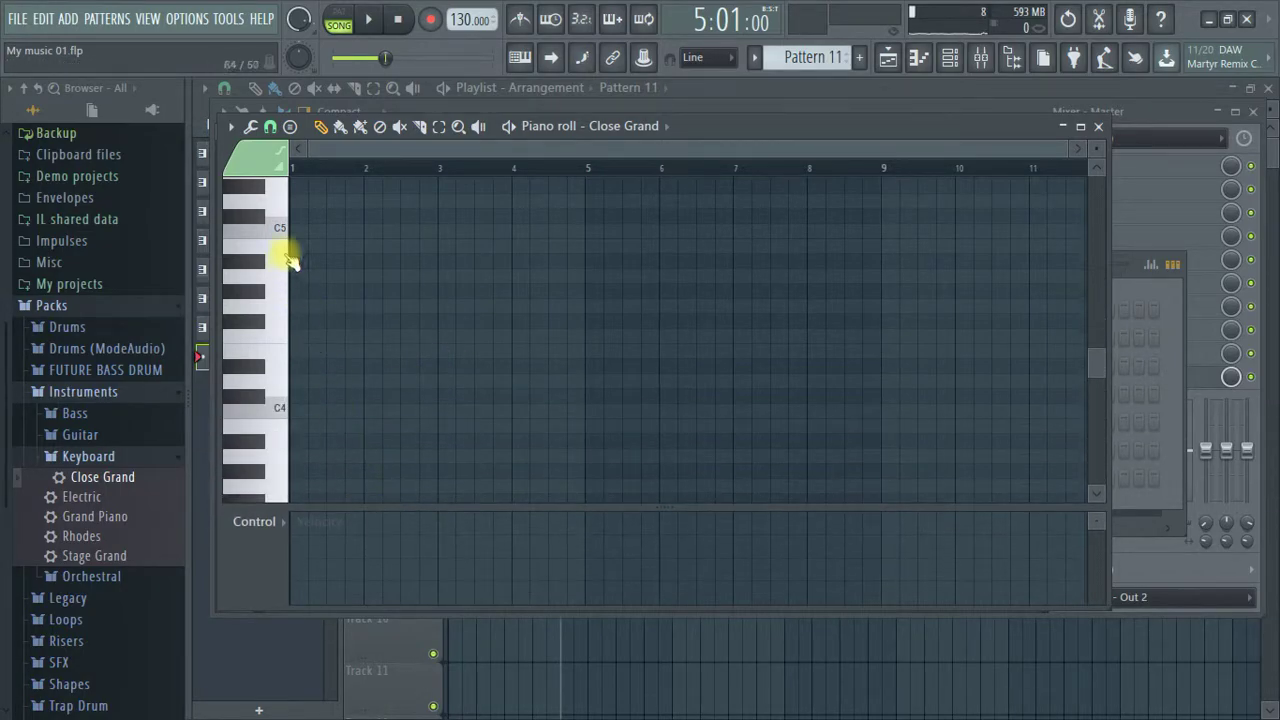
scroll(323, 250, up, 3)
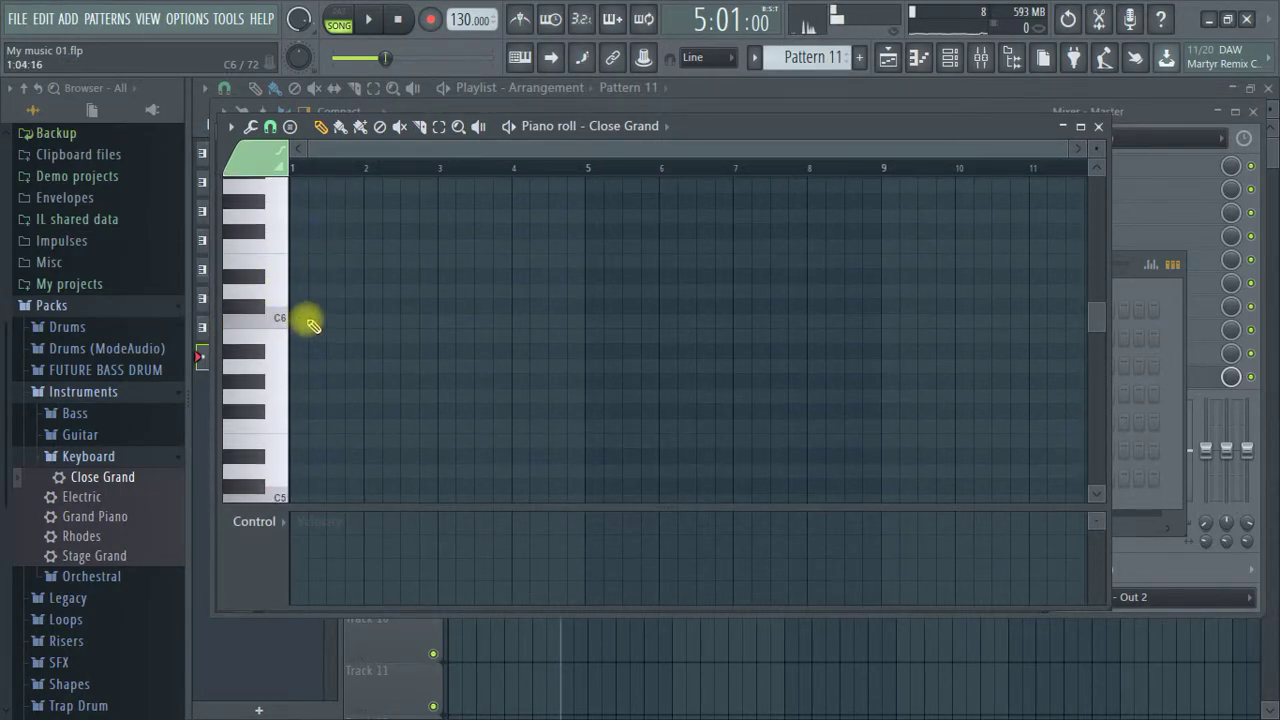
scroll(285, 250, up, 1)
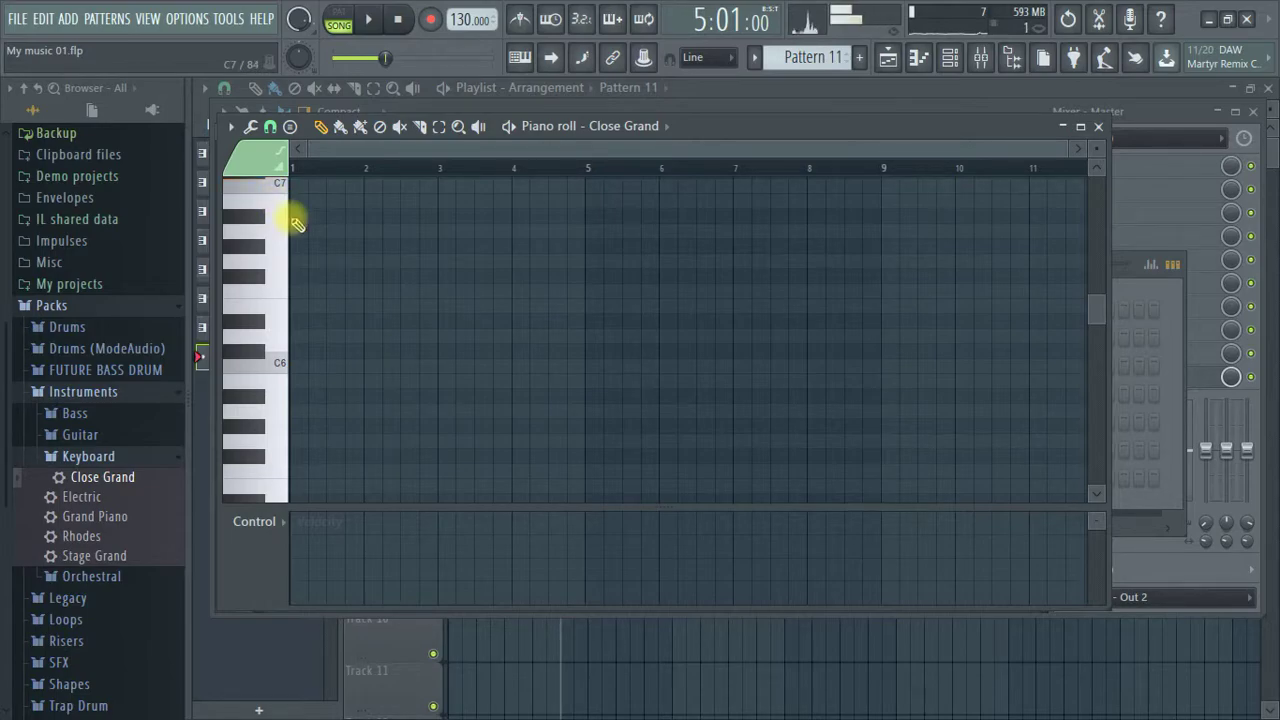
scroll(325, 290, up, 2)
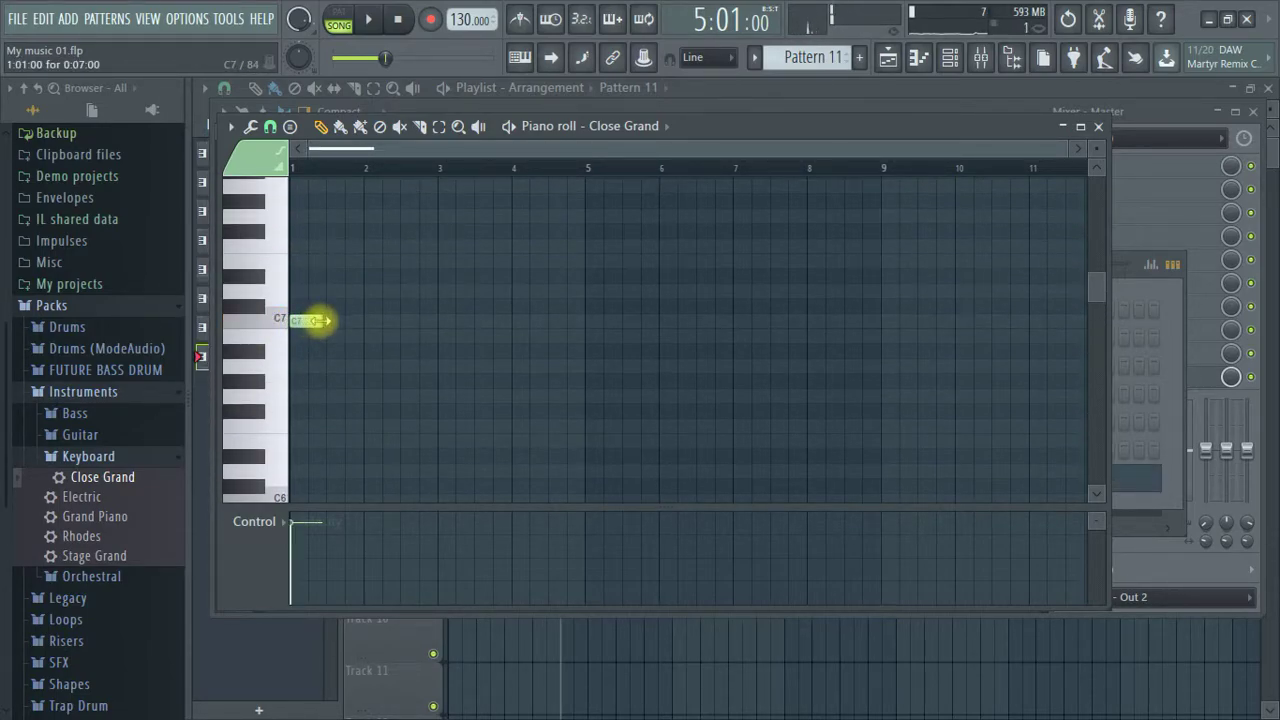
key(space)
click(1099, 127)
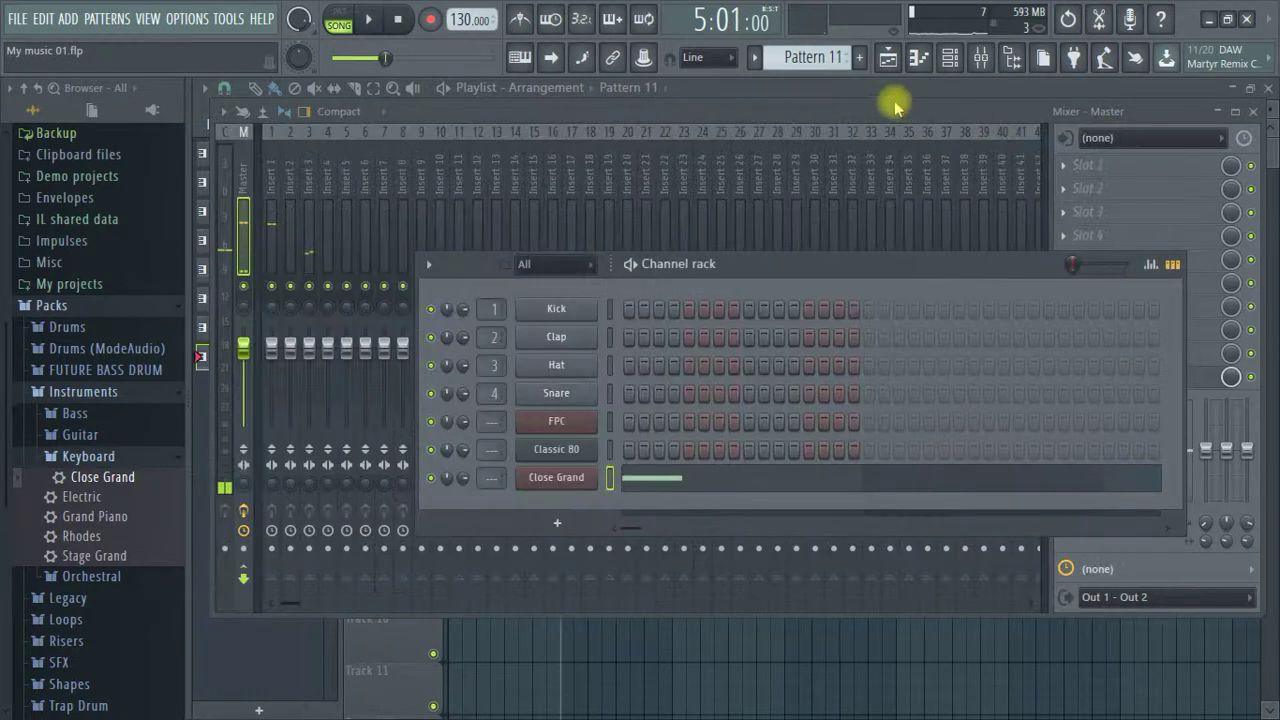
Play the arrangement in the playlist and place a Pattern 11 clip on Track 7 at bar 5.
click(892, 62)
key(space)
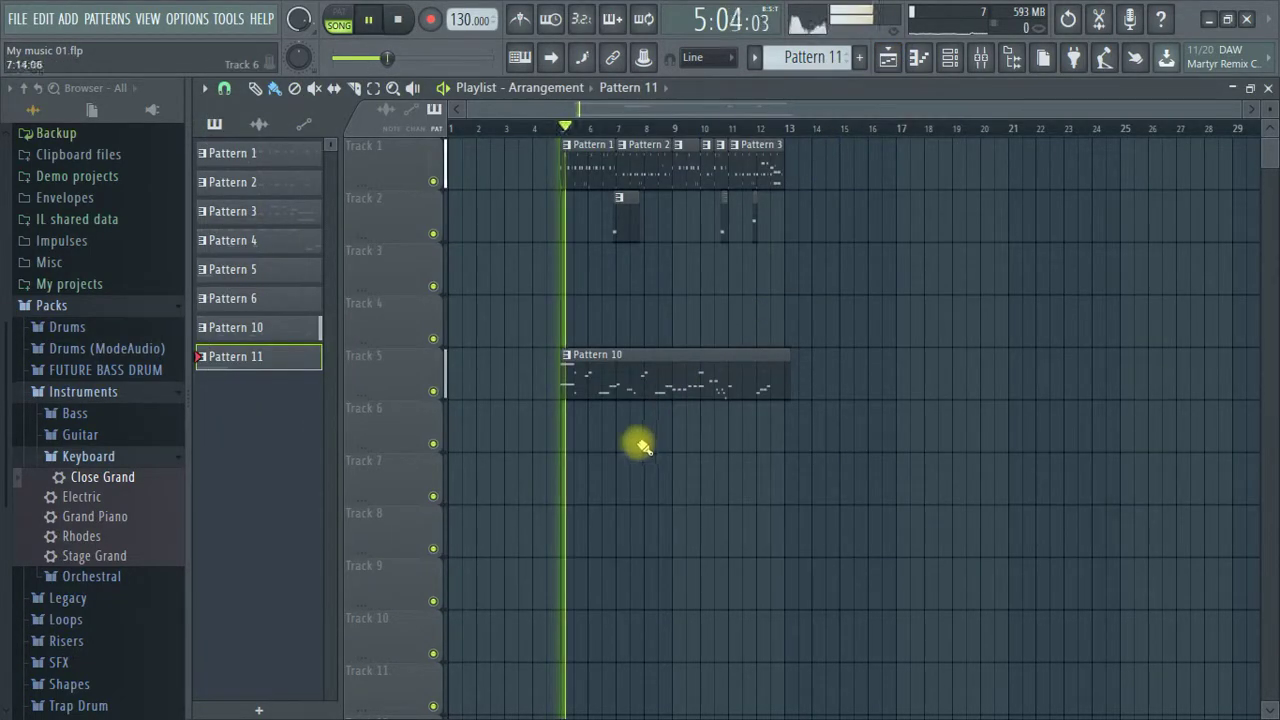
scroll(586, 122, up, 4)
scroll(605, 126, up, 2)
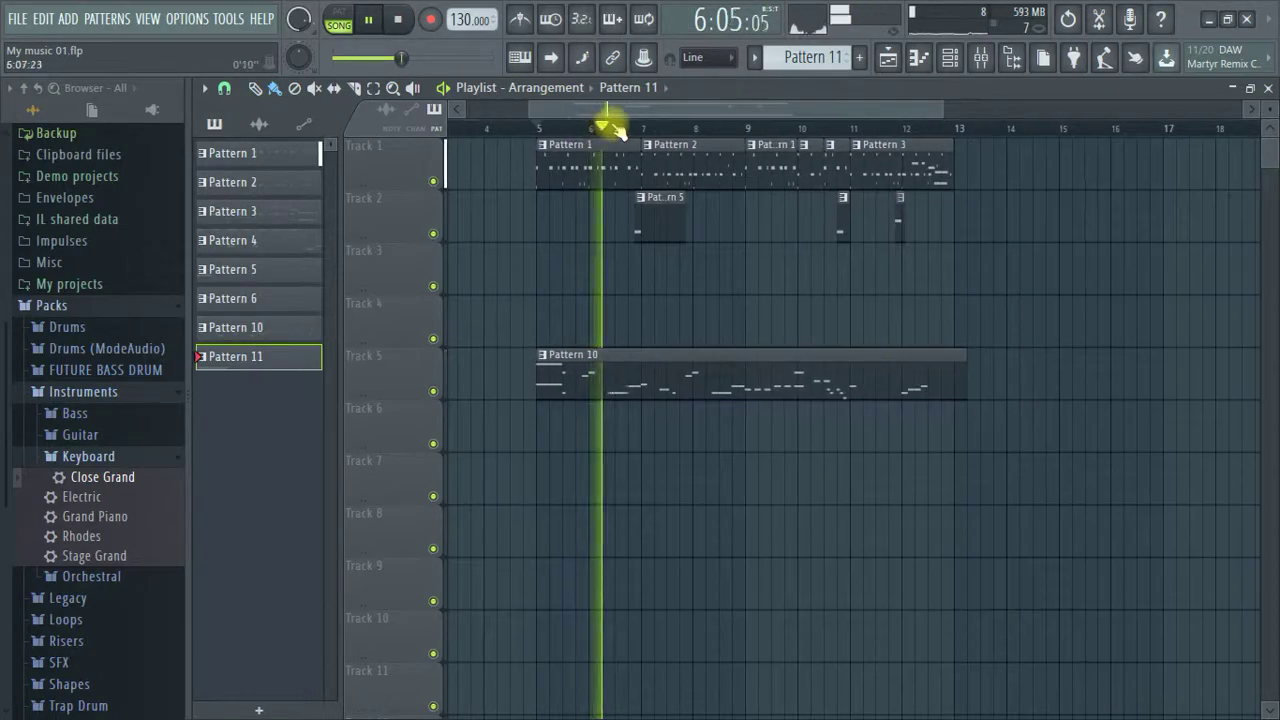
key(space)
key(space)
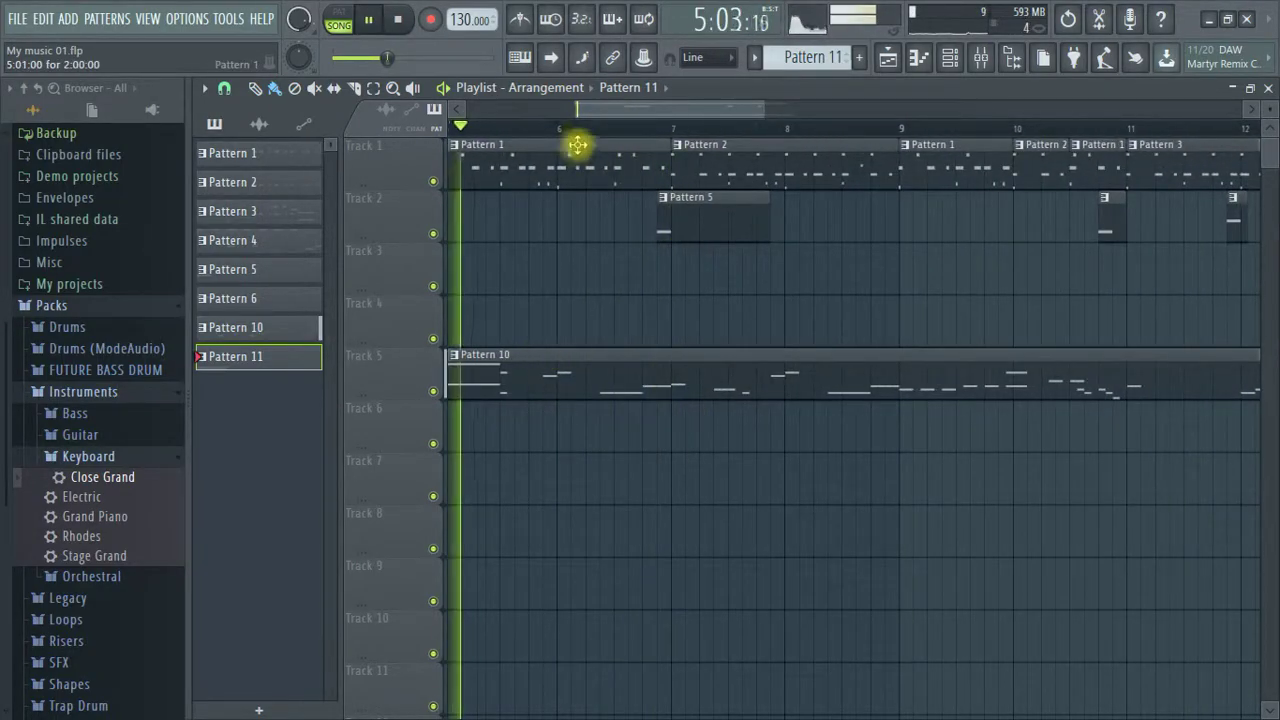
scroll(574, 140, down, 3)
click(531, 483)
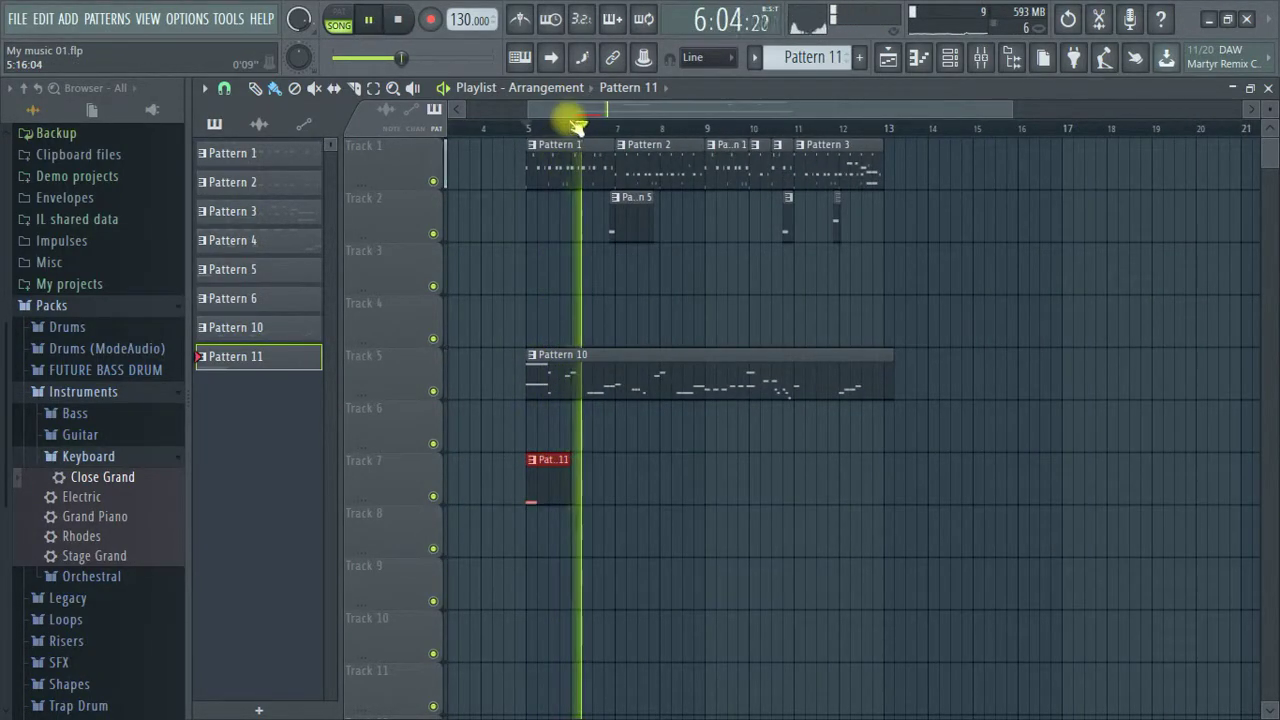
Extend the Pattern 11 clip on Track 7 to bar 9 and replay the arrangement from bar 5.
scroll(571, 125, up, 2)
key(space)
key(space)
drag(569, 465, 866, 474)
key(space)
key(space)
Open the Pattern 11 clip's Close Grand piano roll and move the C7 note to the middle of bar 2.
double_click(680, 478)
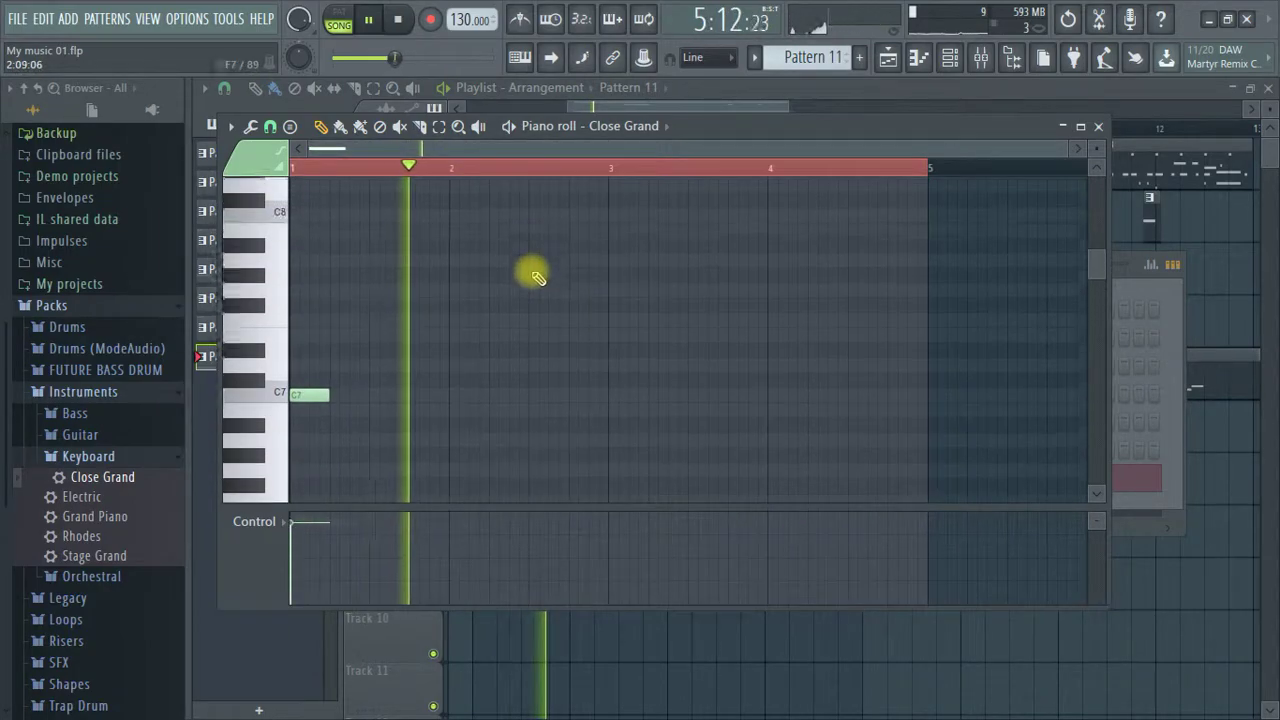
key(space)
drag(313, 409, 525, 407)
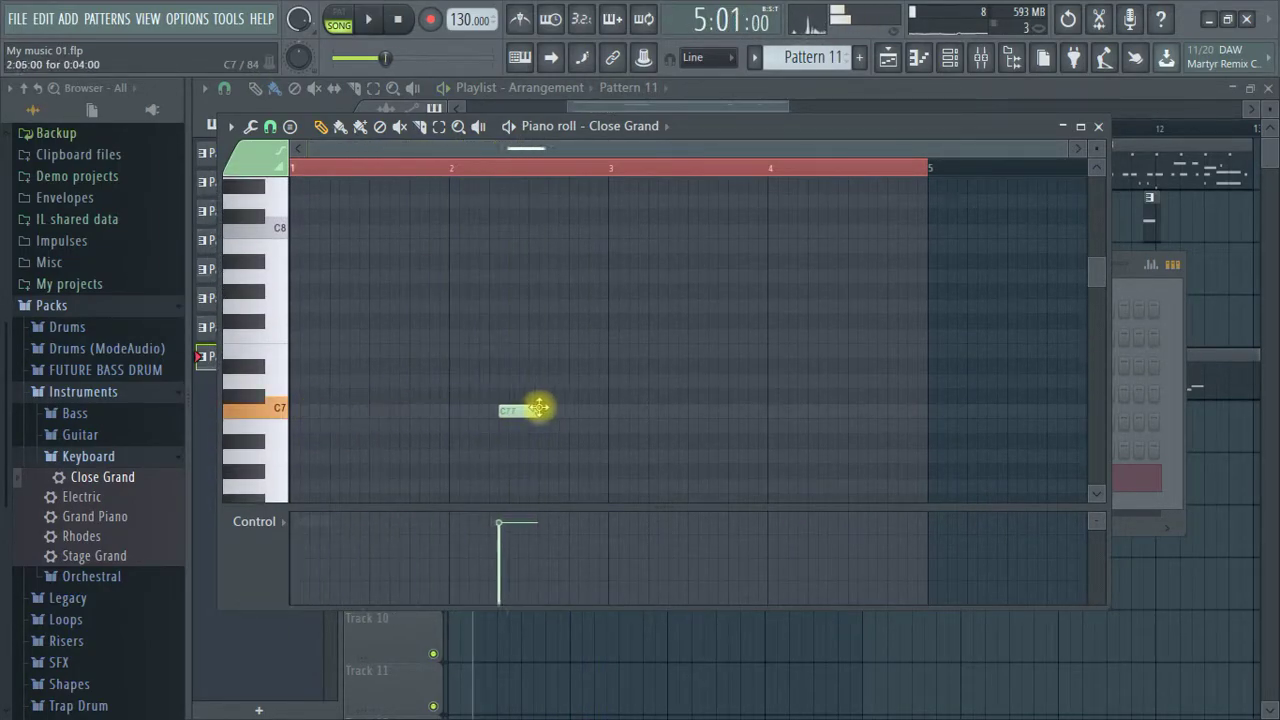
key(space)
Add a second four-step C7 note directly after the first, ending at bar 3, and play it back.
scroll(575, 172, up, 2)
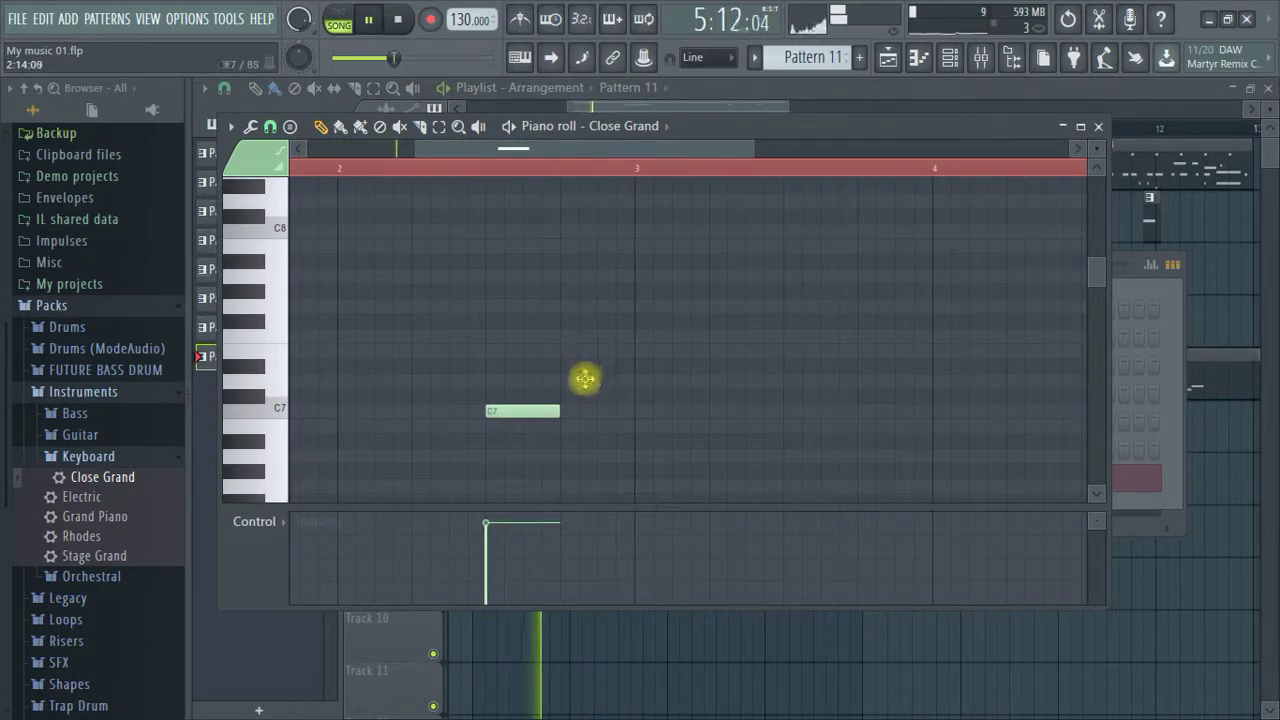
click(564, 411)
key(space)
scroll(655, 418, down, 1)
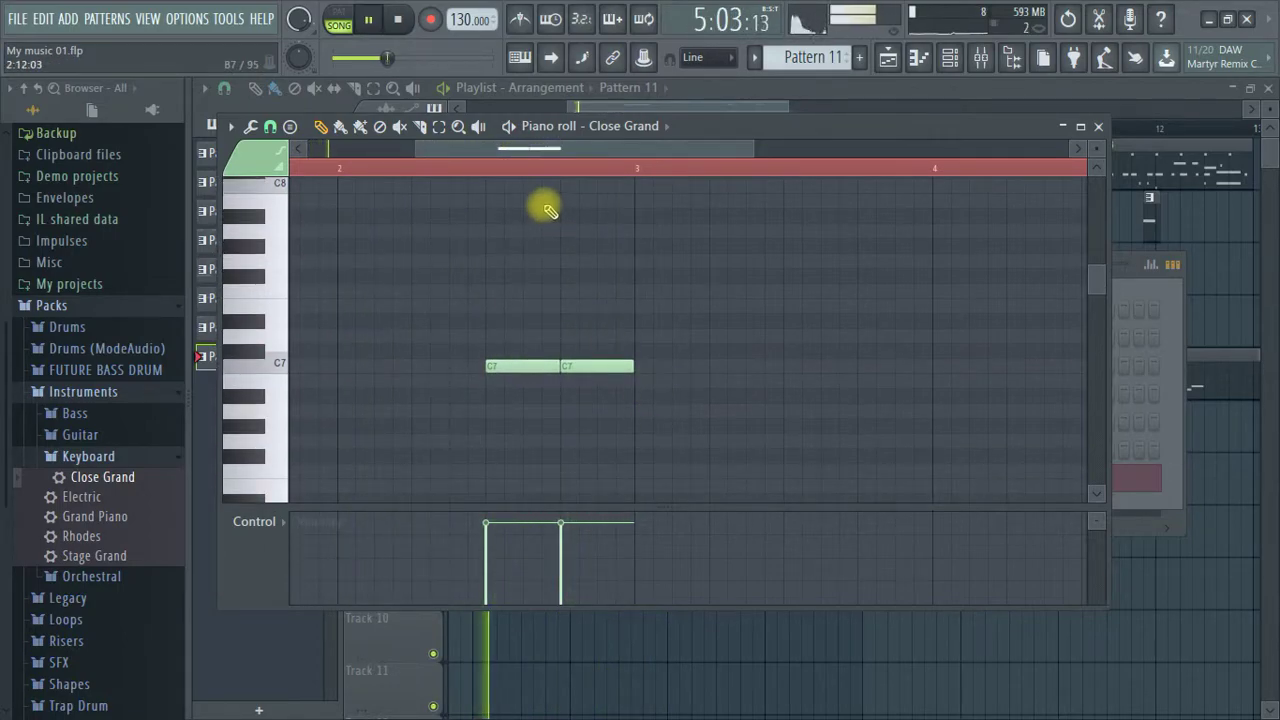
scroll(543, 165, down, 2)
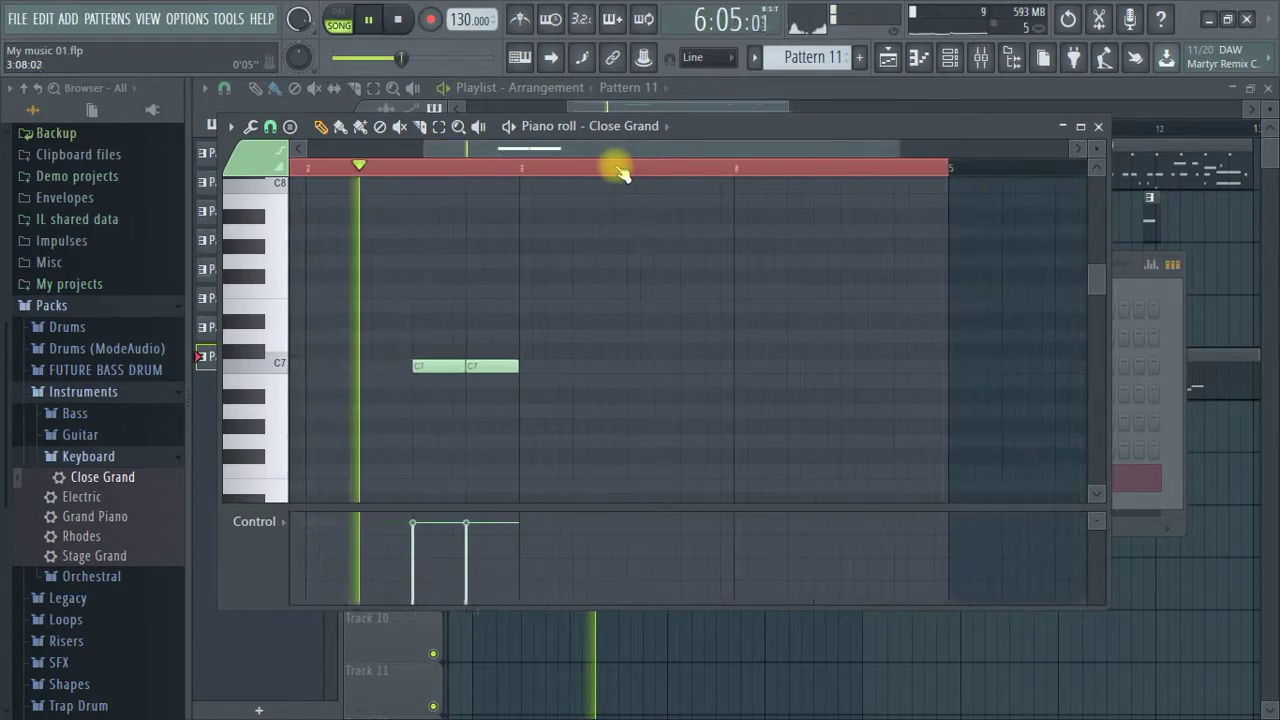
scroll(610, 168, up, 2)
scroll(600, 165, down, 2)
Add a third C7 note at bar 3, followed by overlapping descending A6, G6 and F6 notes of four steps each.
key(space)
scroll(505, 172, up, 2)
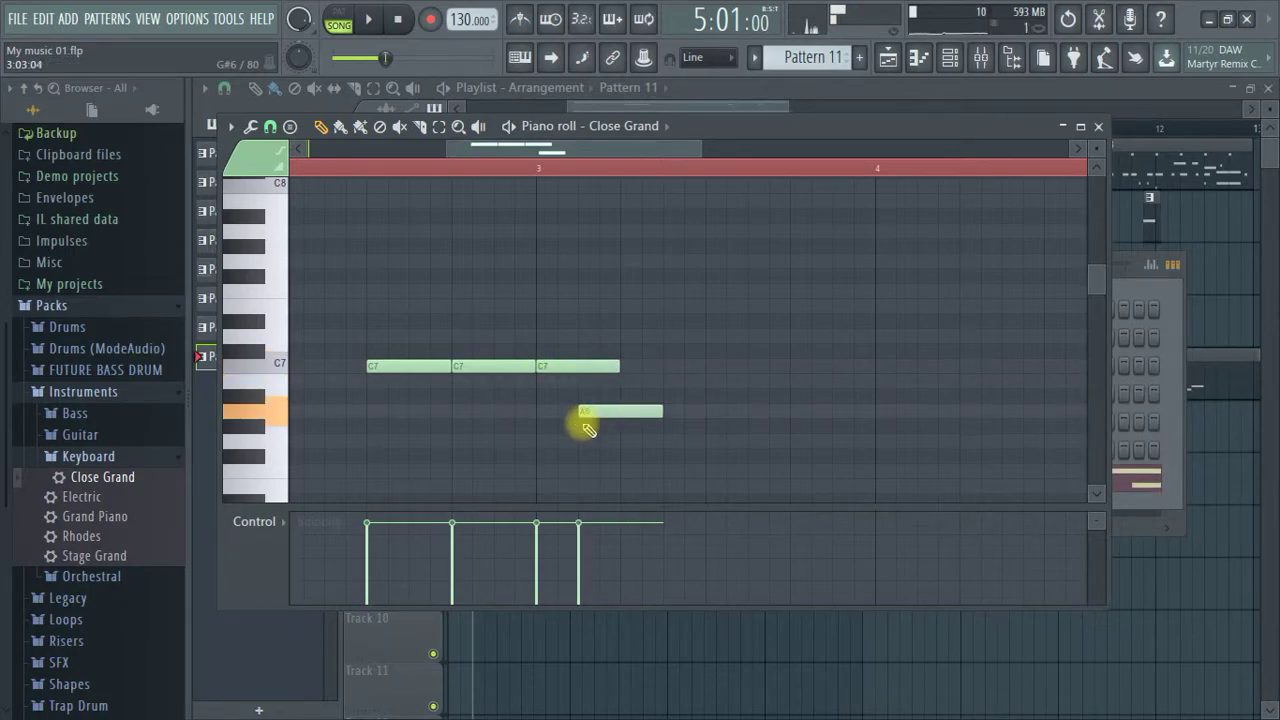
scroll(630, 440, down, 1)
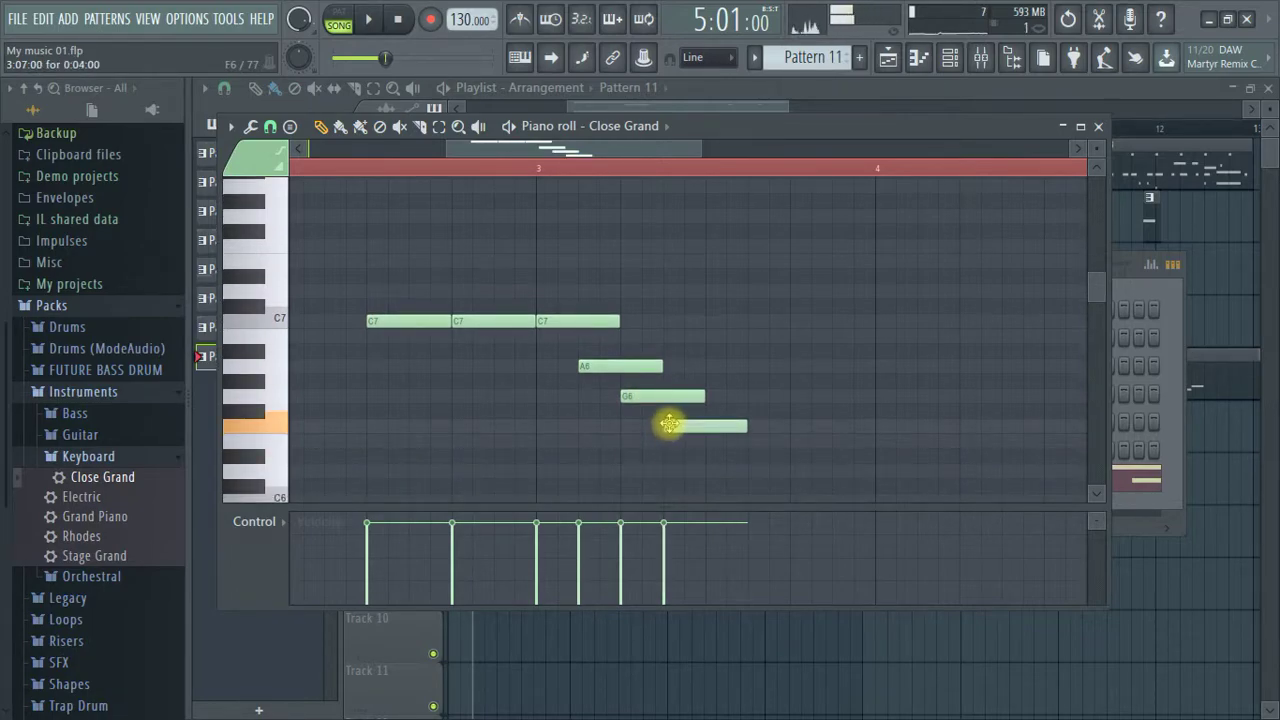
scroll(630, 228, down, 2)
Lower the velocities of the bar 3 C7, A6 and G6 notes so they rise gradually towards the F6 note.
scroll(645, 168, up, 6)
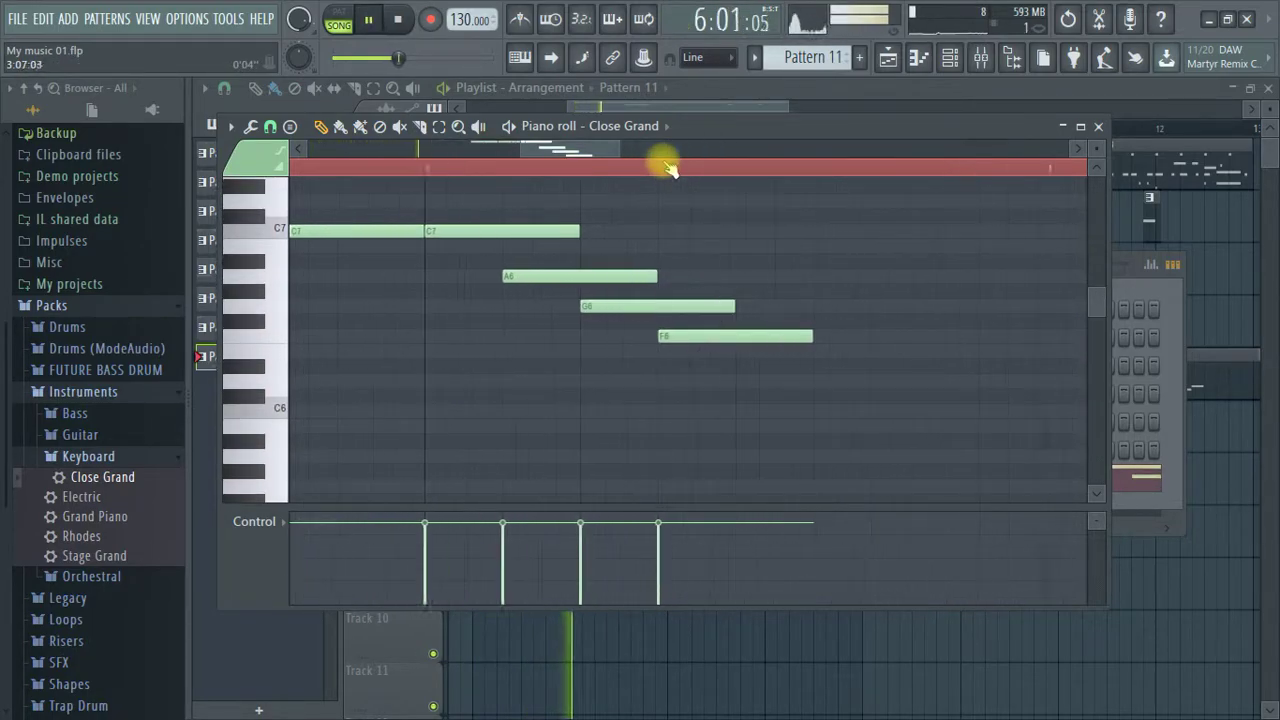
drag(400, 523, 437, 562)
drag(527, 543, 550, 537)
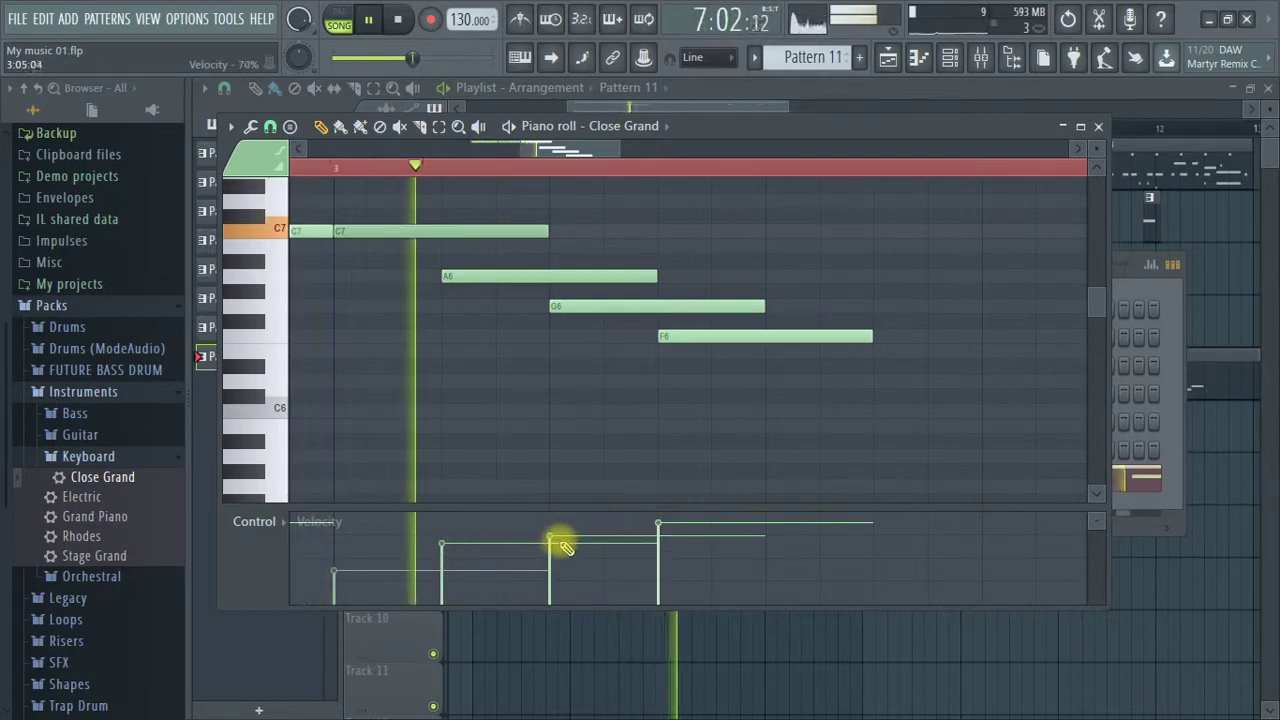
scroll(525, 168, down, 4)
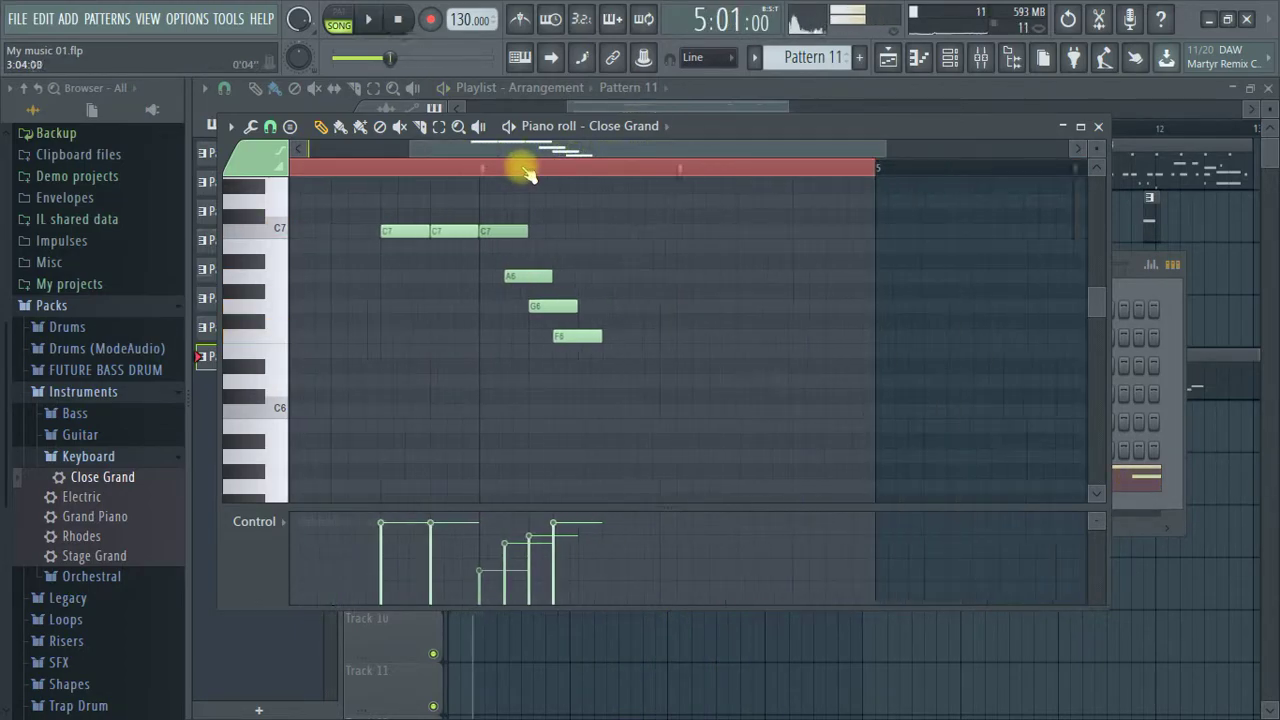
Lower the last F6 note in bar 3 to D6 and play the phrase back.
scroll(525, 168, up, 2)
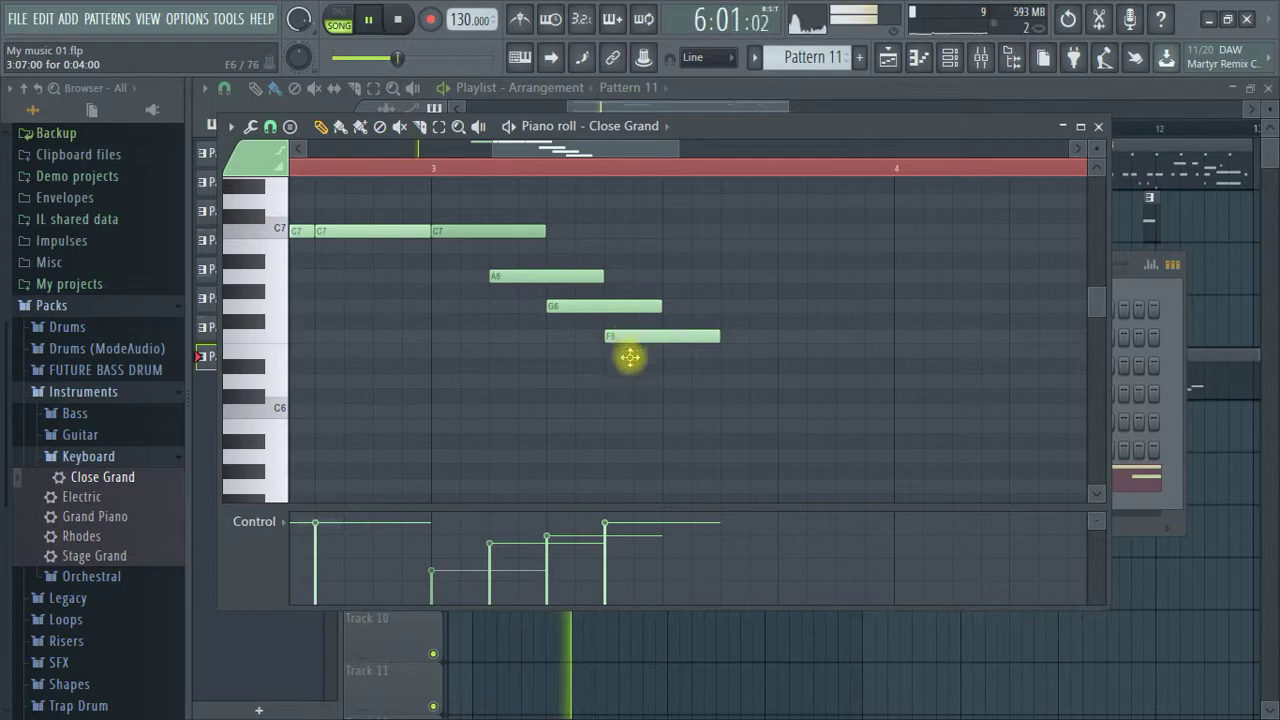
drag(629, 355, 629, 372)
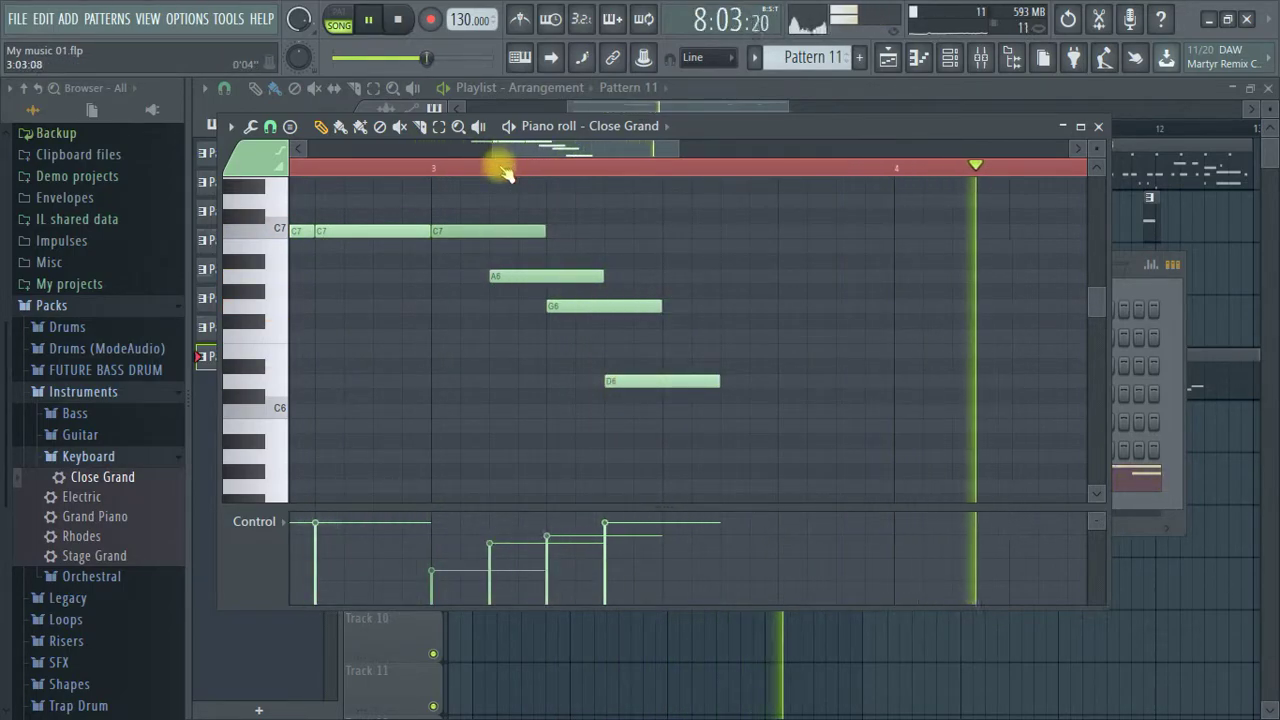
scroll(500, 166, down, 4)
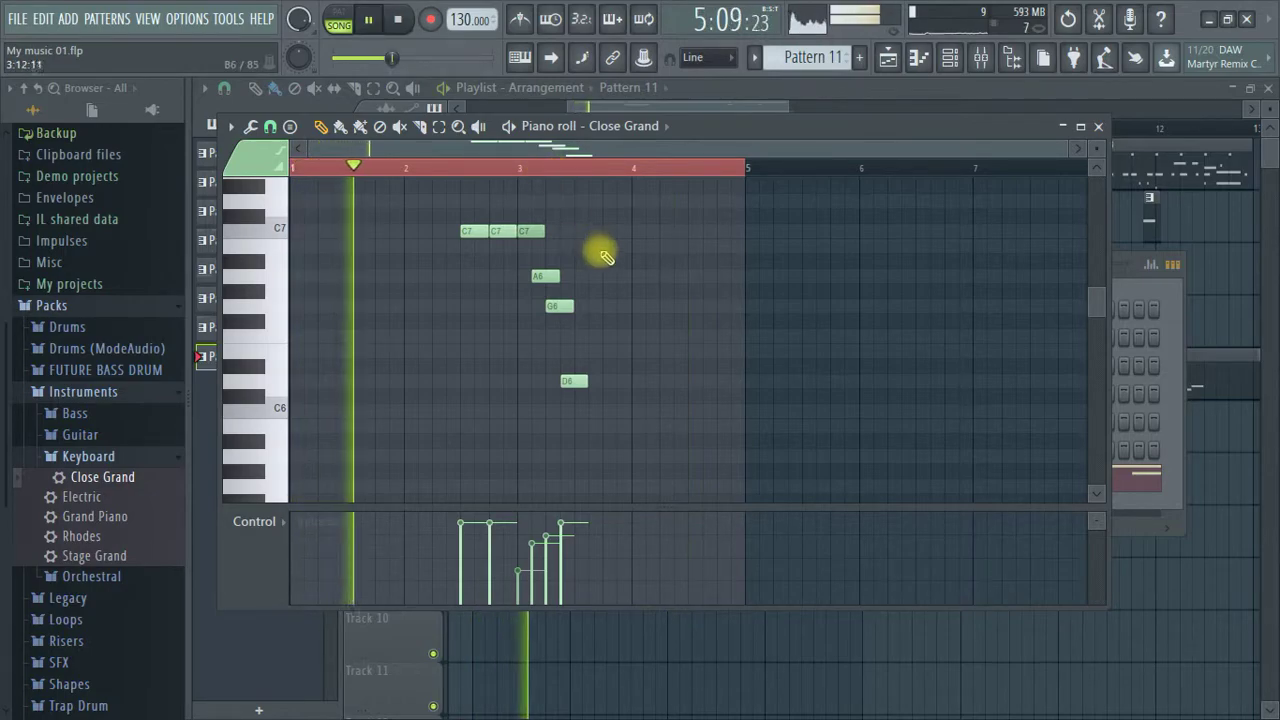
Shorten the second C7 note to one step, lower the first C7 note's velocity, and replay the phrase.
scroll(600, 250, up, 2)
scroll(512, 176, up, 4)
scroll(505, 173, up, 3)
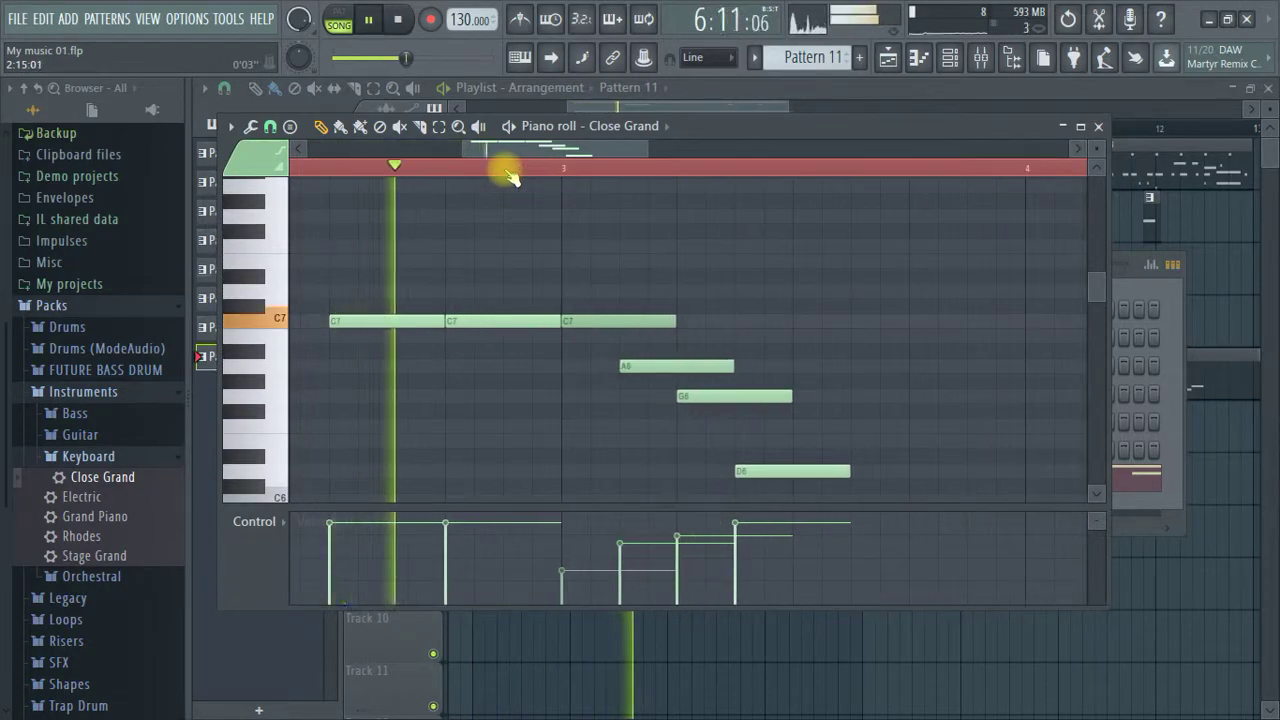
key(space)
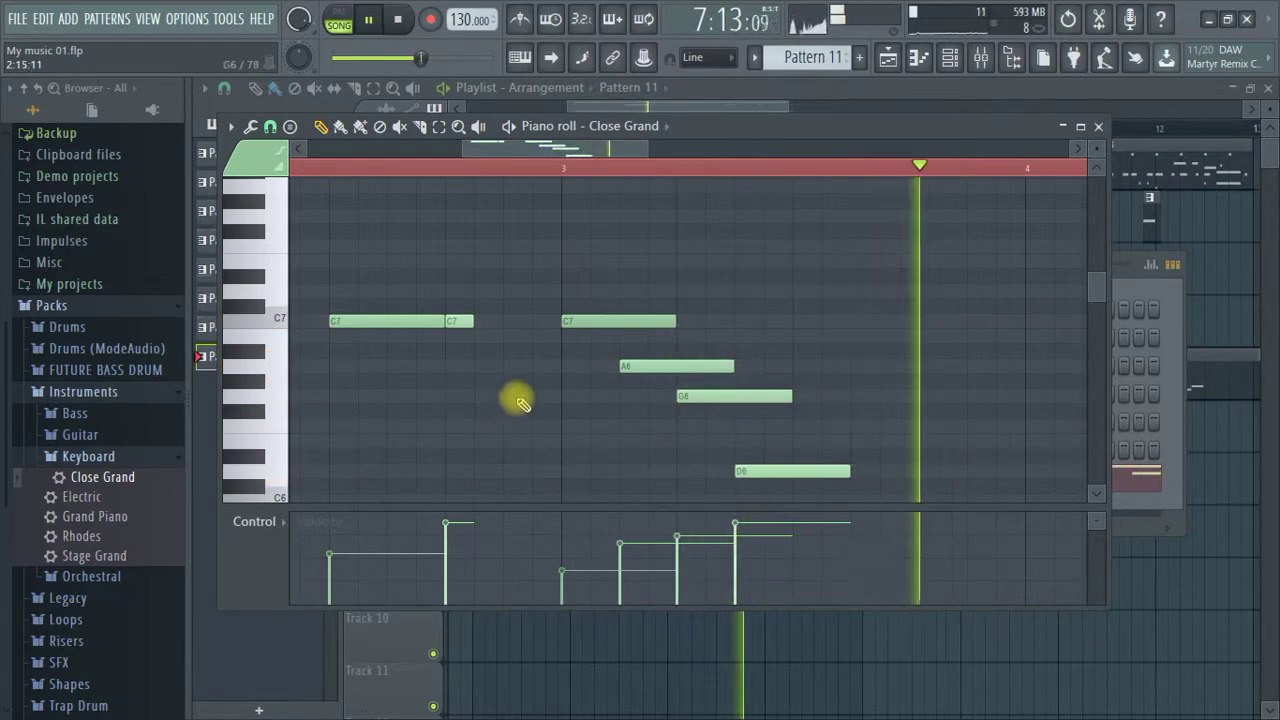
click(335, 171)
scroll(415, 172, down, 1)
scroll(445, 168, down, 1)
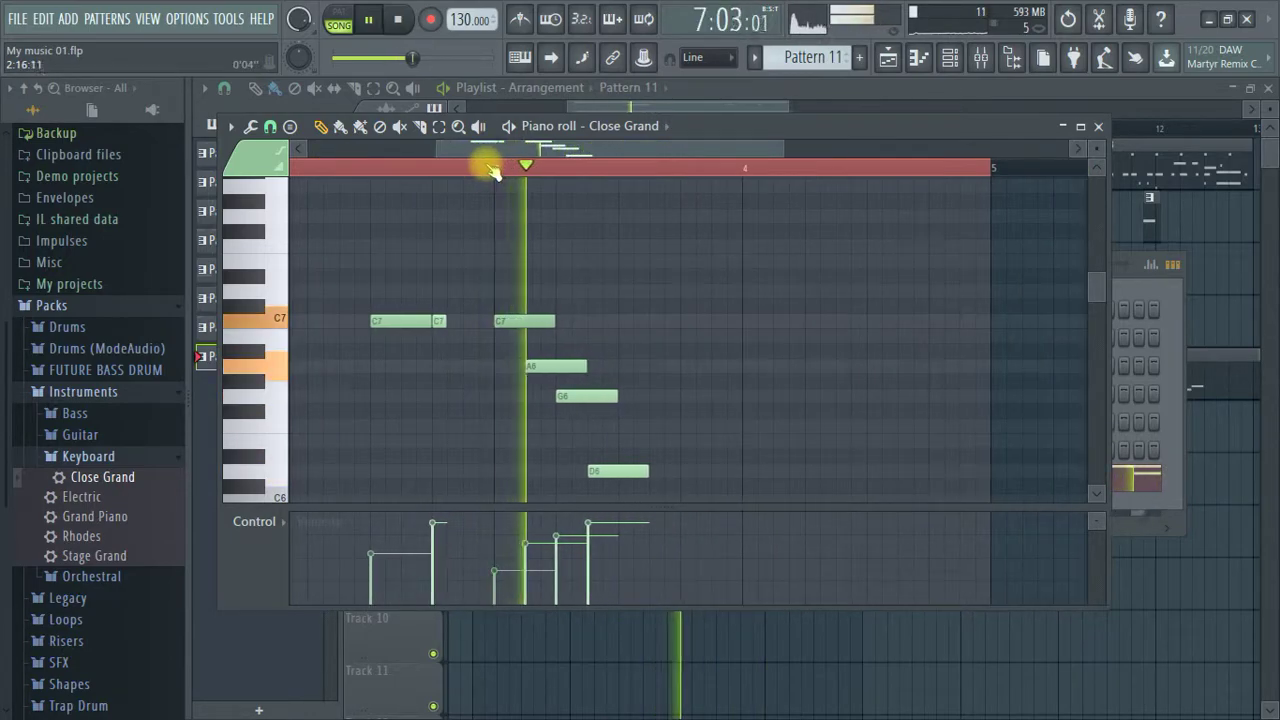
Add a one-step G6 note ending at bar 3 and set the piano roll snap to 1/4 step.
scroll(485, 163, up, 3)
key(space)
scroll(455, 172, up, 2)
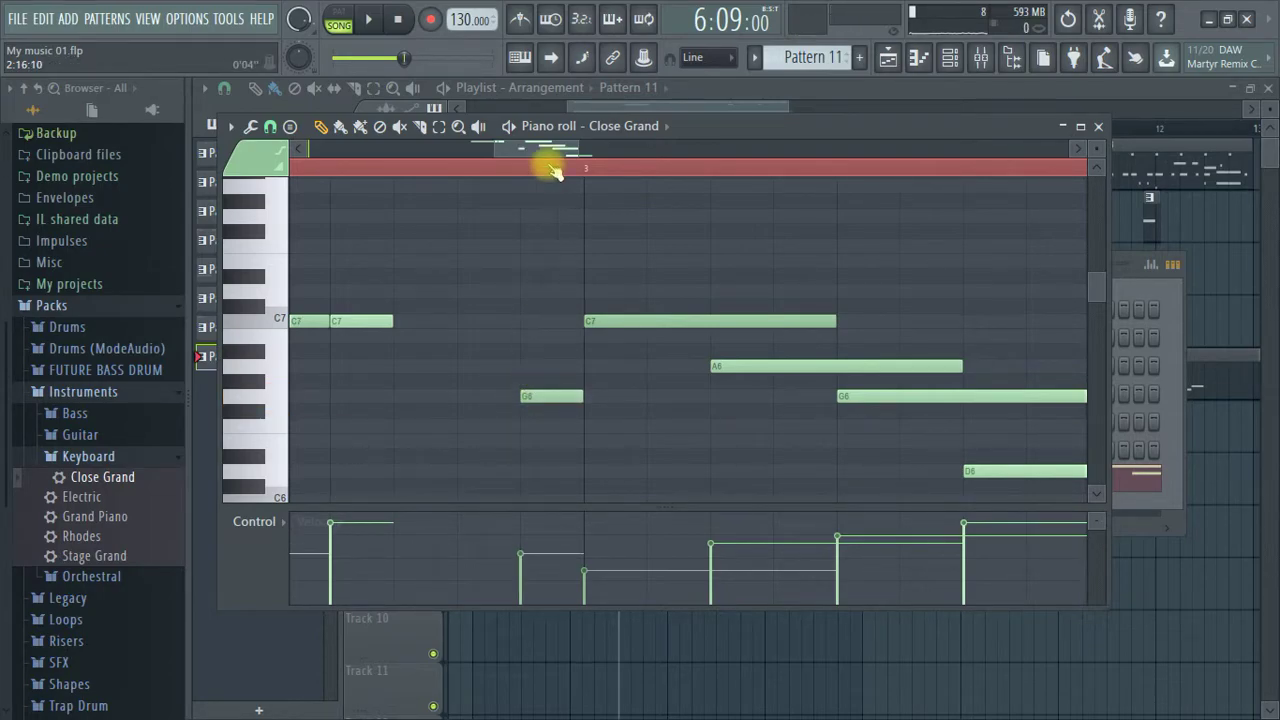
scroll(555, 170, up, 2)
click(270, 127)
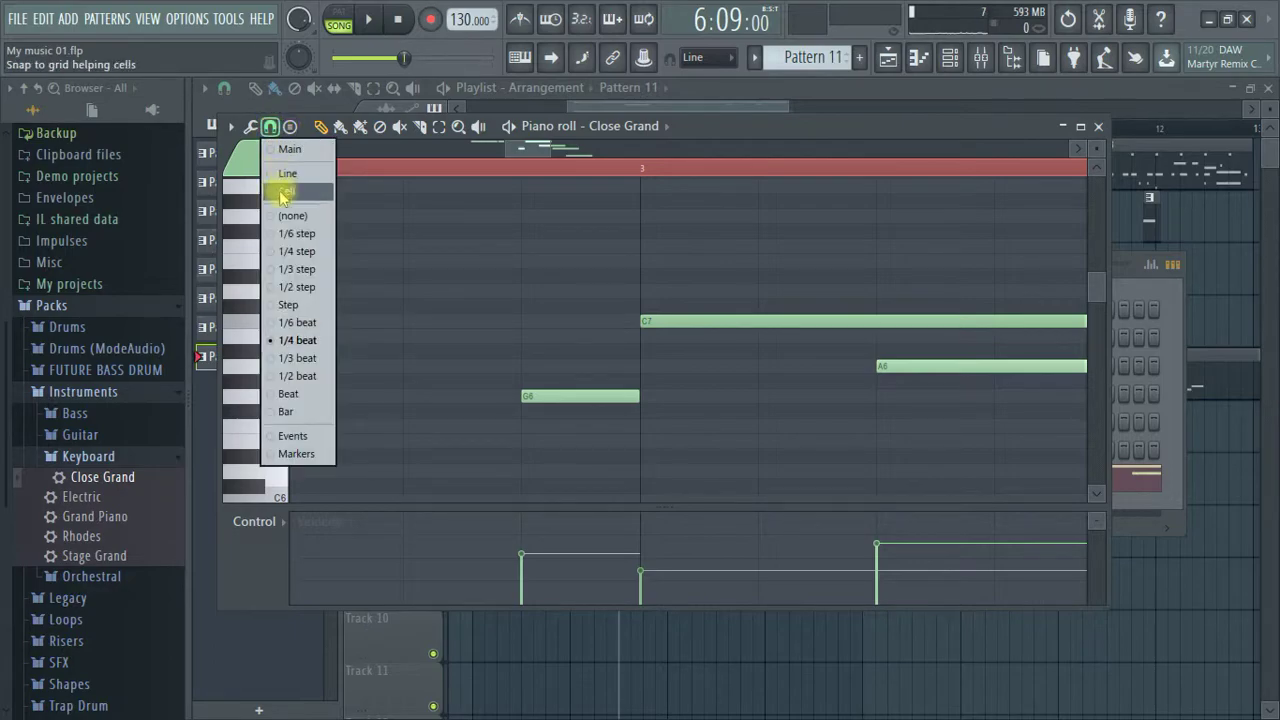
click(292, 252)
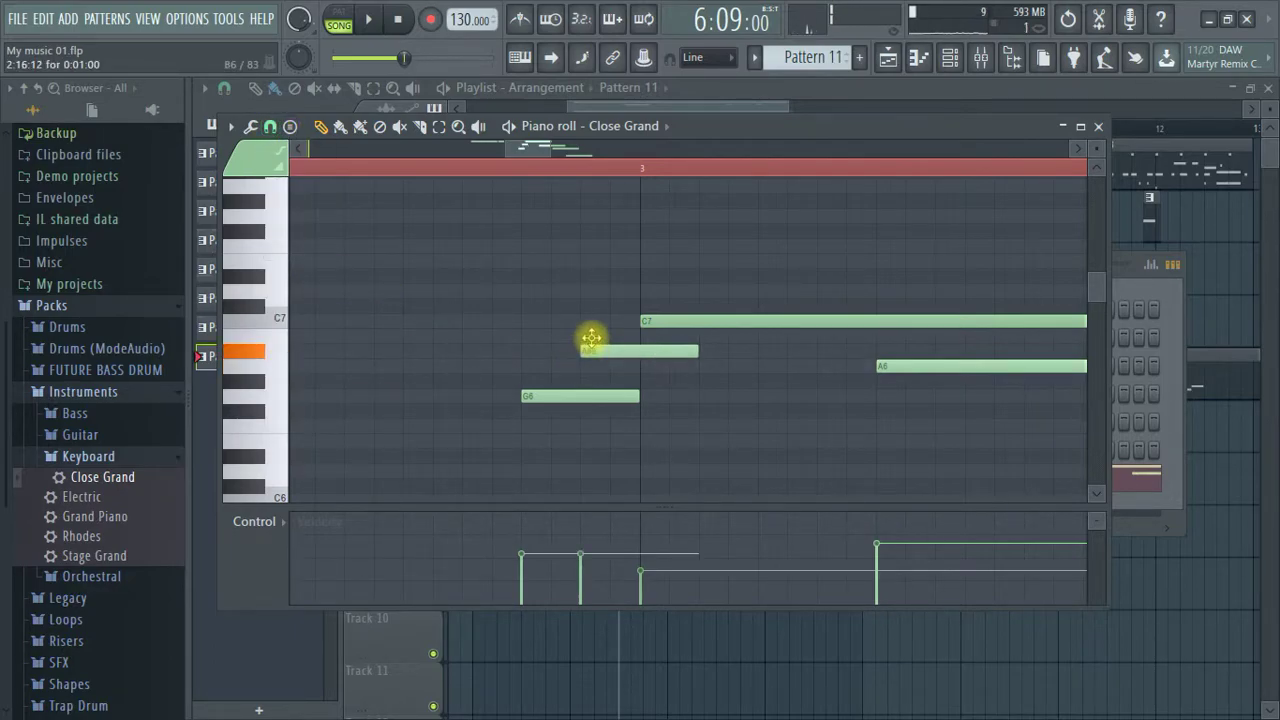
Add a one-step A6 note starting half a step before bar 3, with its velocity raised and the preceding G6 note's velocity lowered.
click(584, 542)
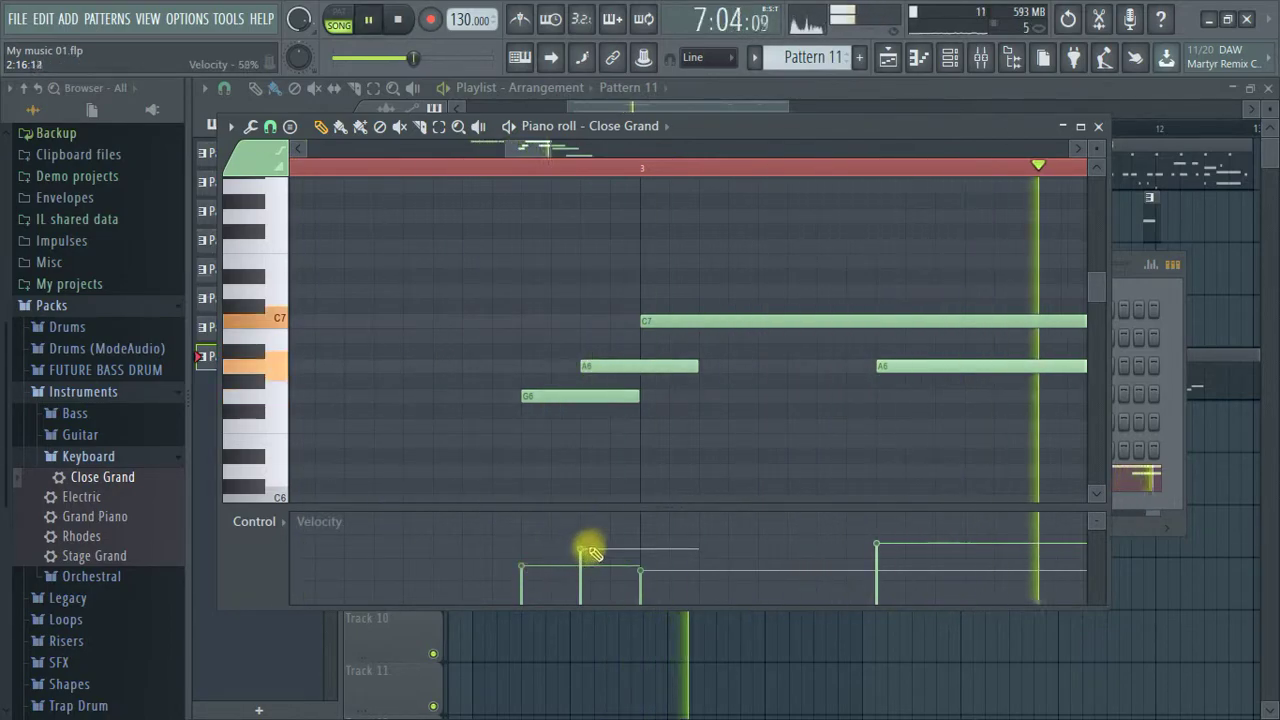
click(550, 572)
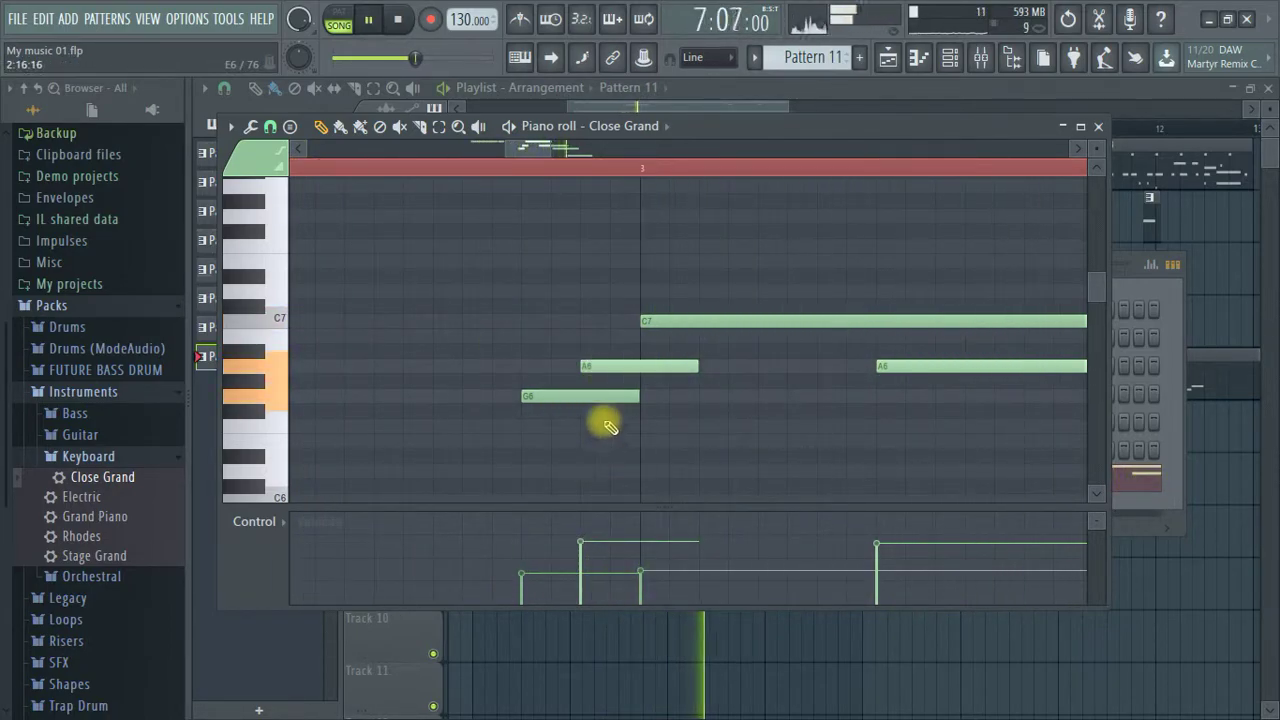
scroll(561, 172, down, 3)
scroll(555, 171, down, 2)
Audition A#6 and B6 for the four-step A6 note in bar 3, settling on G6.
key(space)
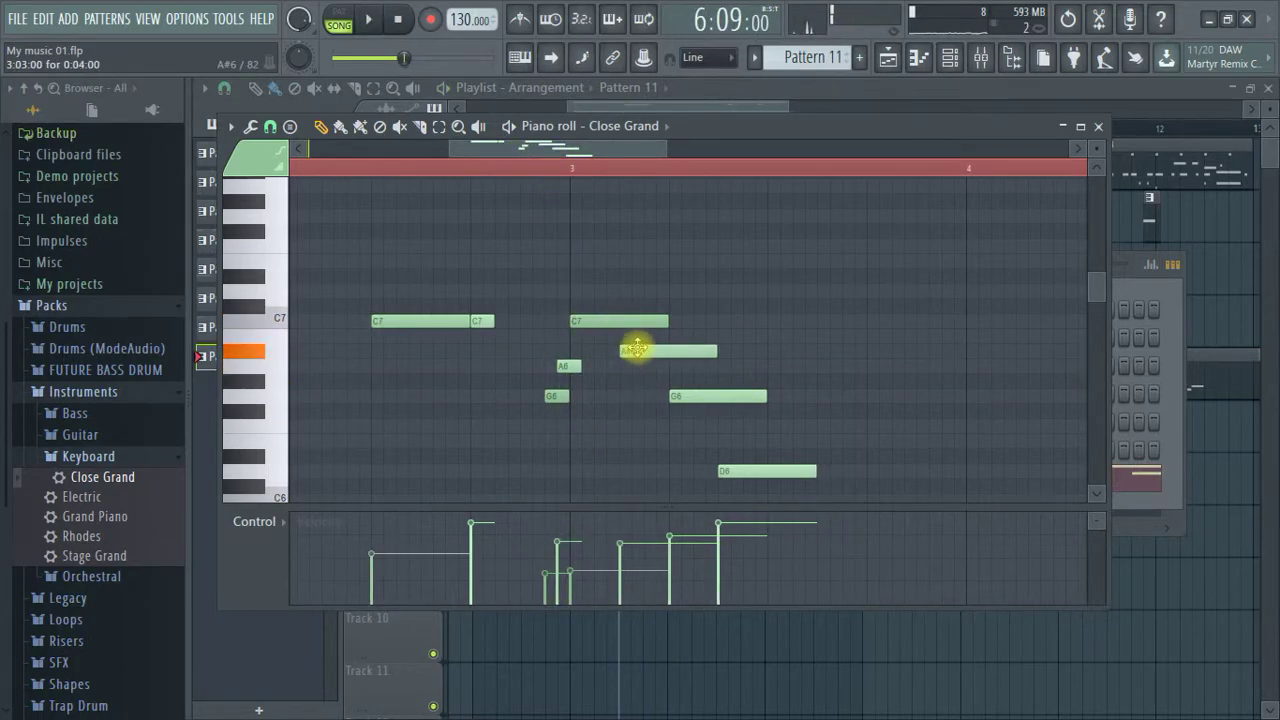
key(space)
scroll(634, 163, up, 2)
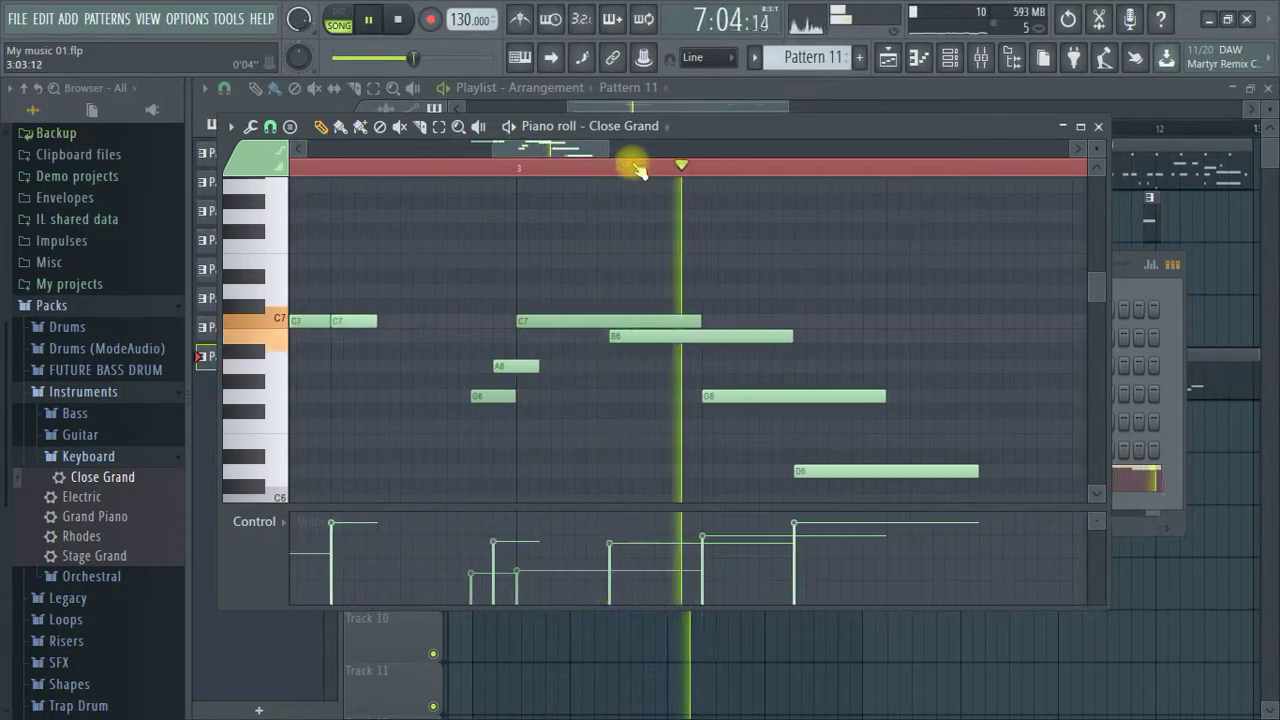
key(space)
key(space)
drag(629, 337, 636, 352)
key(space)
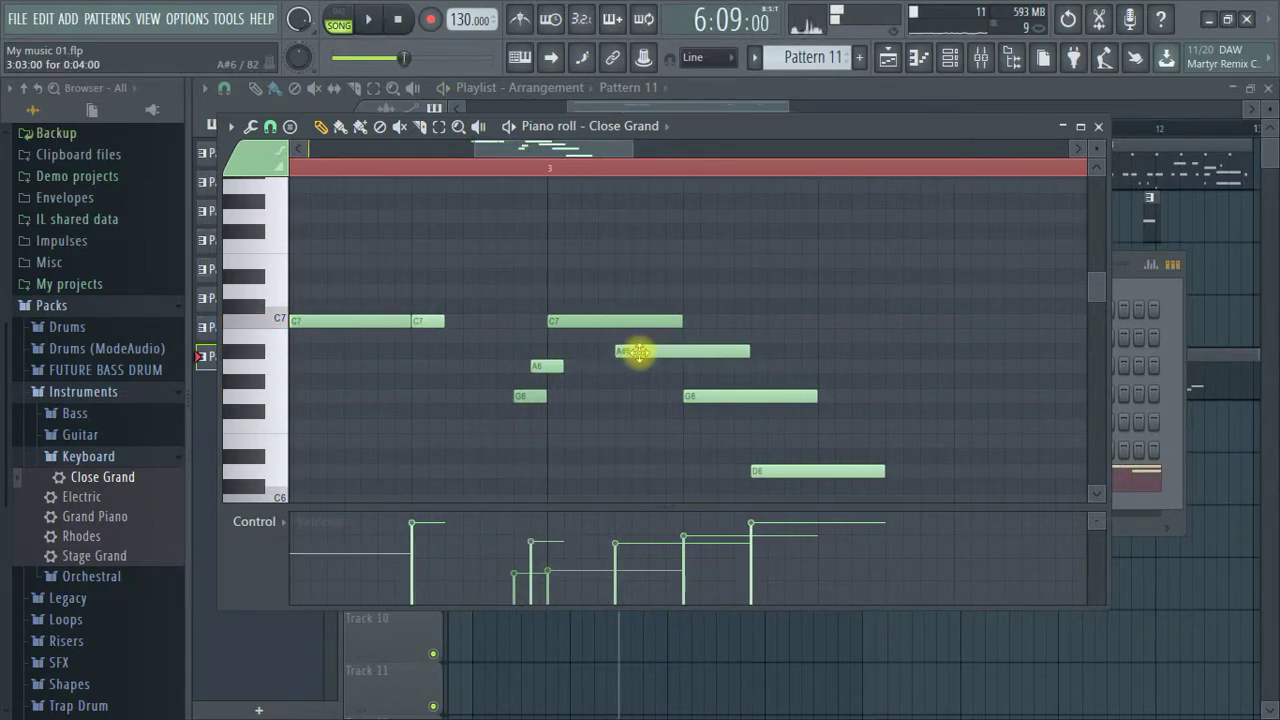
key(space)
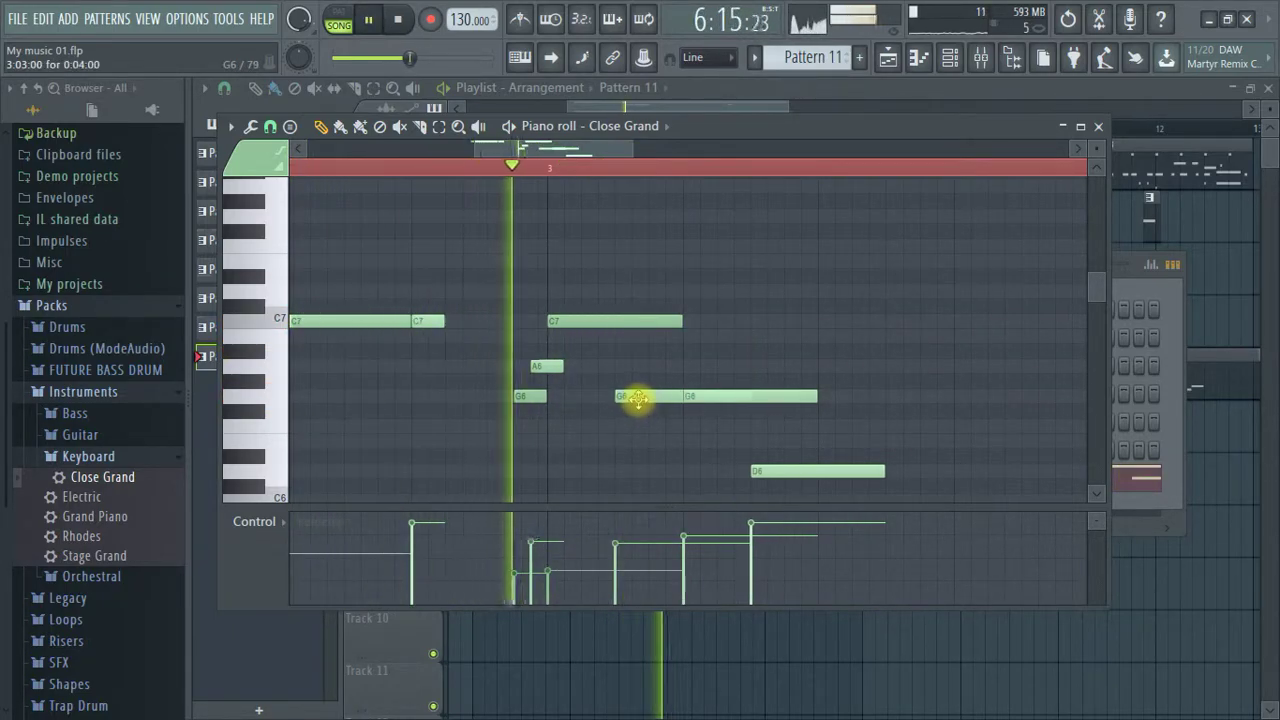
Lower the following four-step G6 note in bar 3 to F6 and play it back.
key(space)
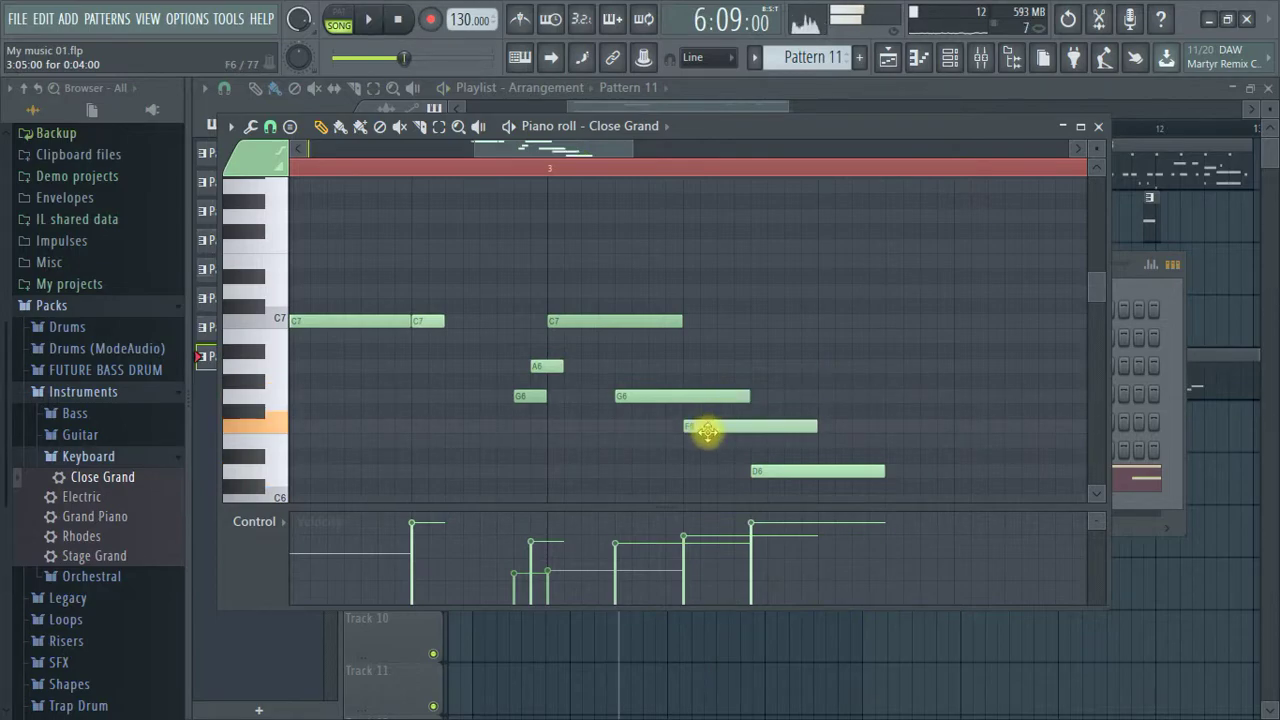
key(space)
scroll(600, 172, down, 4)
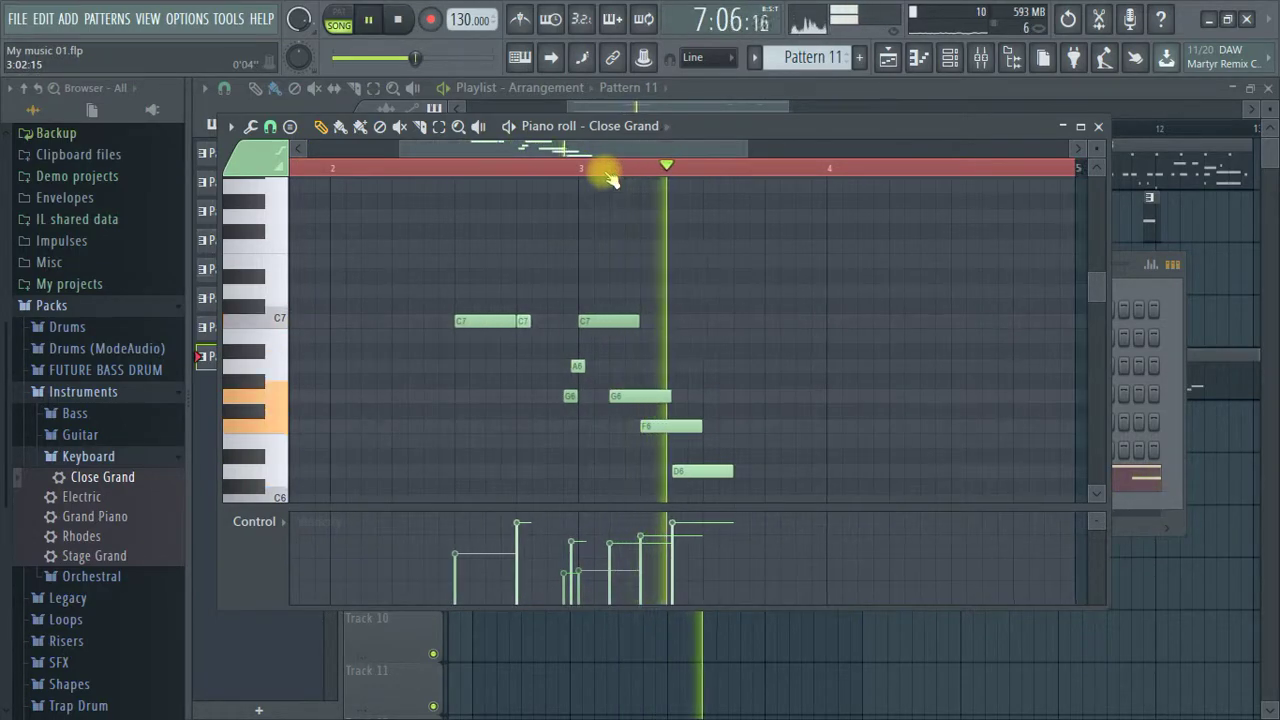
Try E6 and F#6 as alternative pitches for the F6 note in bar 3.
click(660, 440)
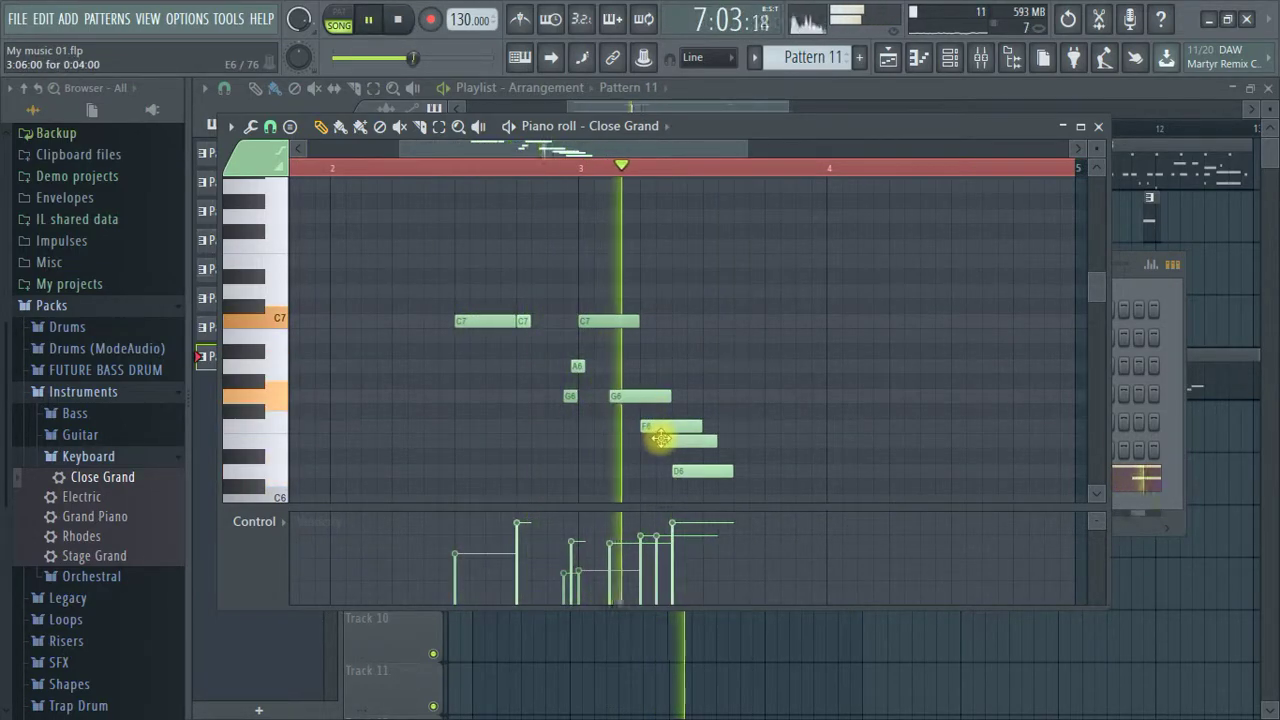
drag(660, 440, 663, 449)
key(space)
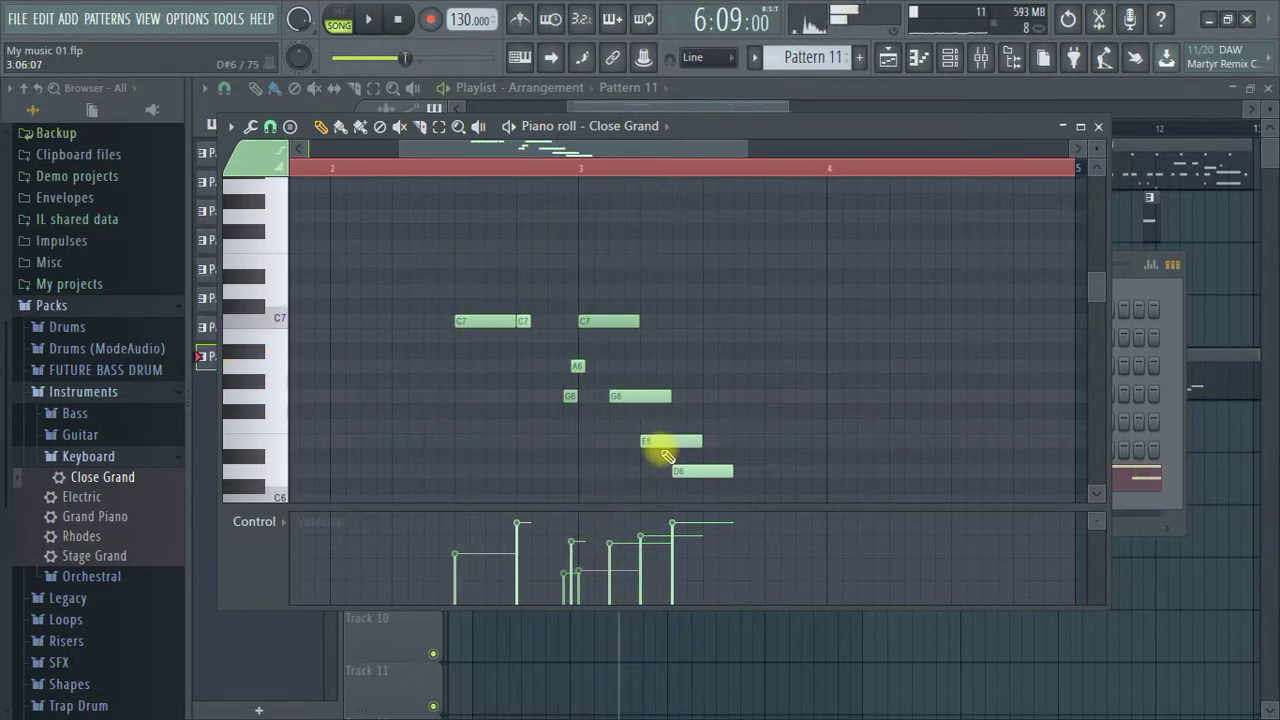
key(space)
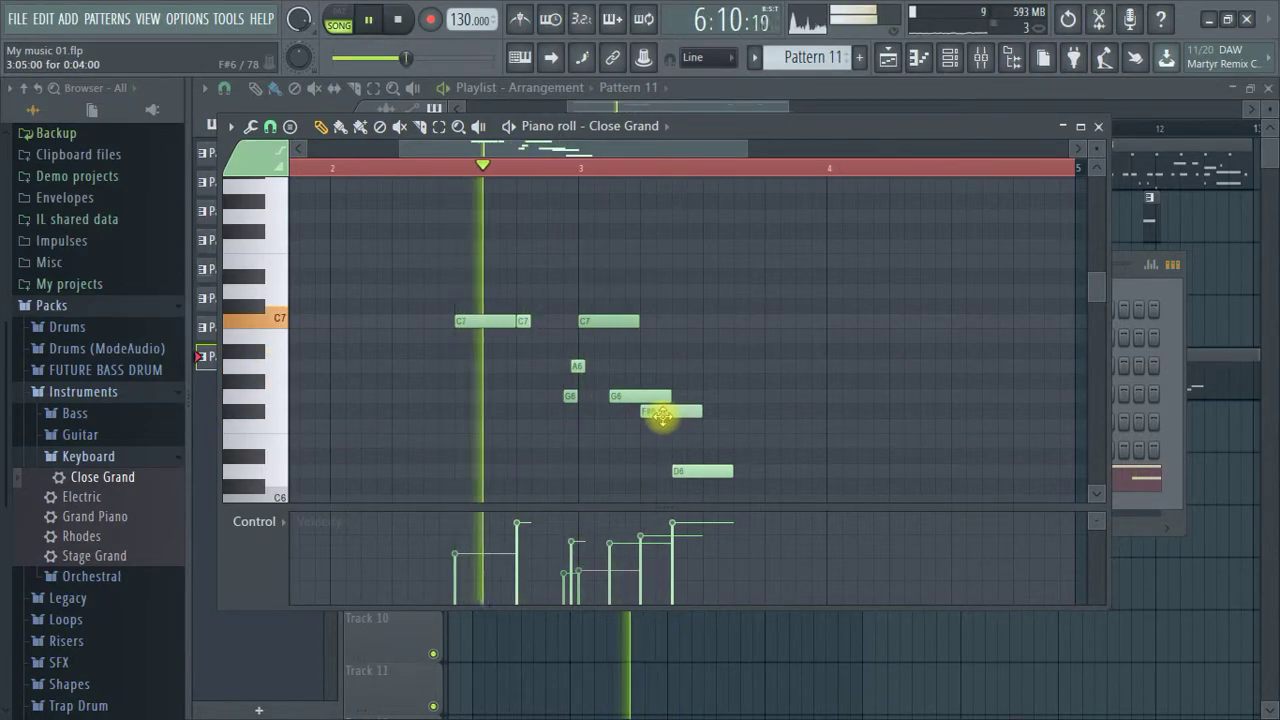
drag(662, 416, 663, 430)
key(space)
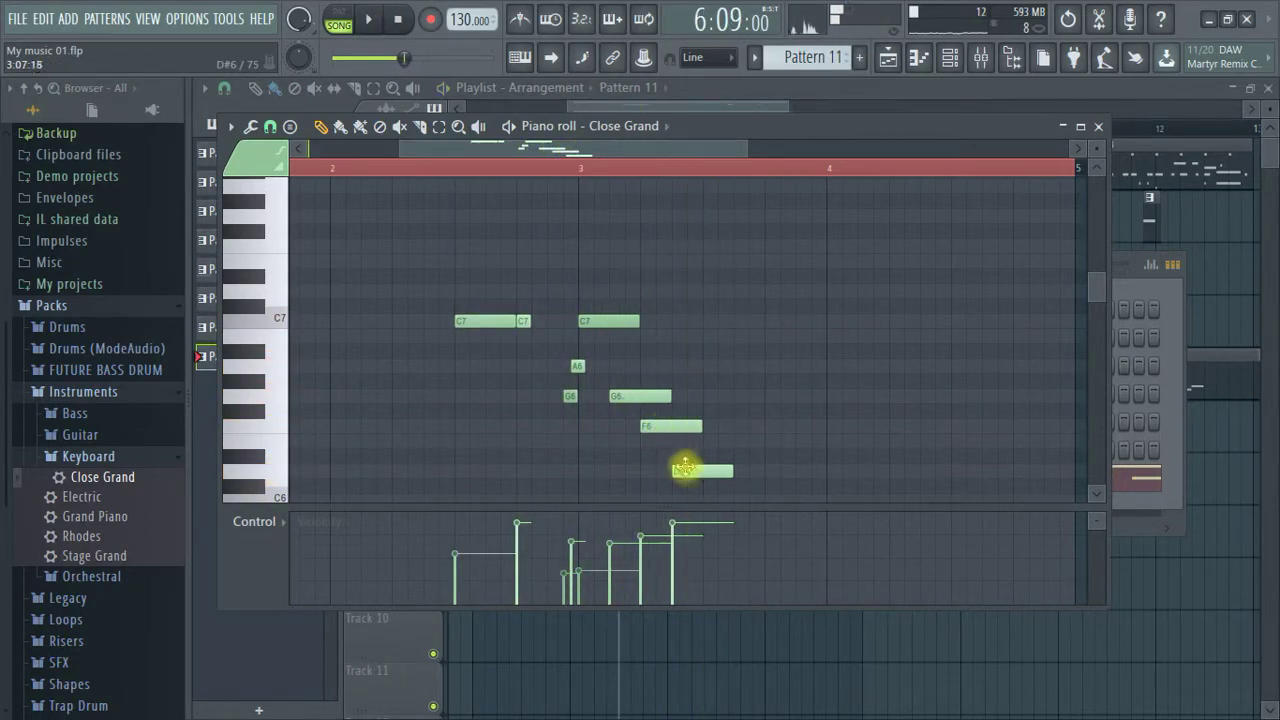
Lower the last D6 note in bar 3 to C6 and slightly reduce the velocities of the F6 and C6 notes.
mouse_move(689, 494)
mouse_down()
mouse_move(686, 509)
mouse_move(690, 474)
mouse_up()
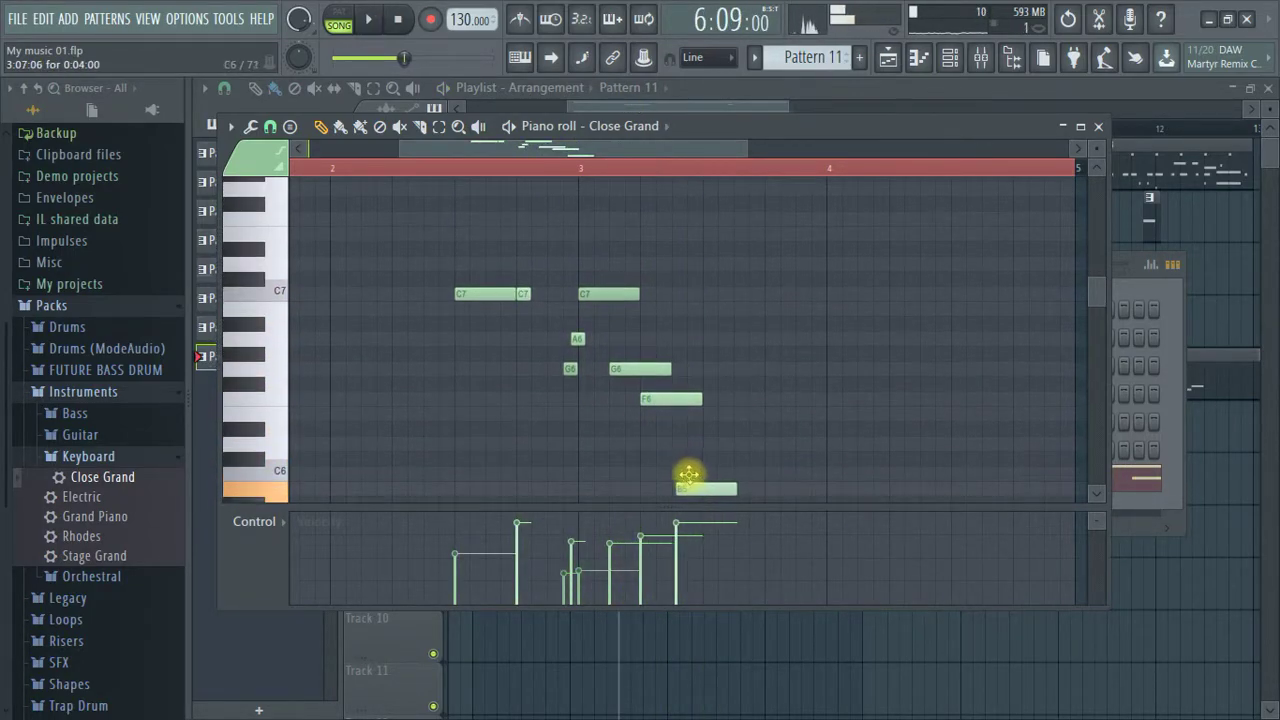
key(space)
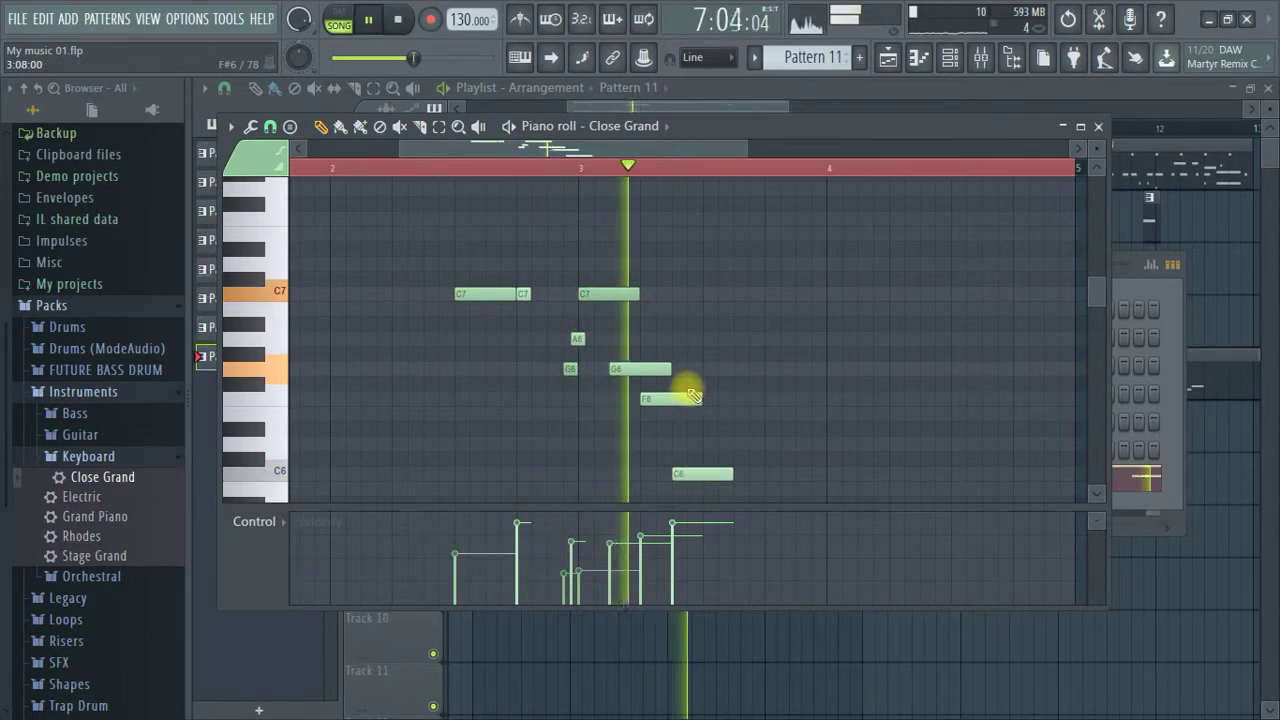
click(670, 531)
Try four-step G4 notes near the start of bar 4 and listen to them.
scroll(674, 349, down, 2)
drag(586, 160, 626, 275)
key(space)
scroll(614, 420, down, 2)
drag(640, 454, 641, 380)
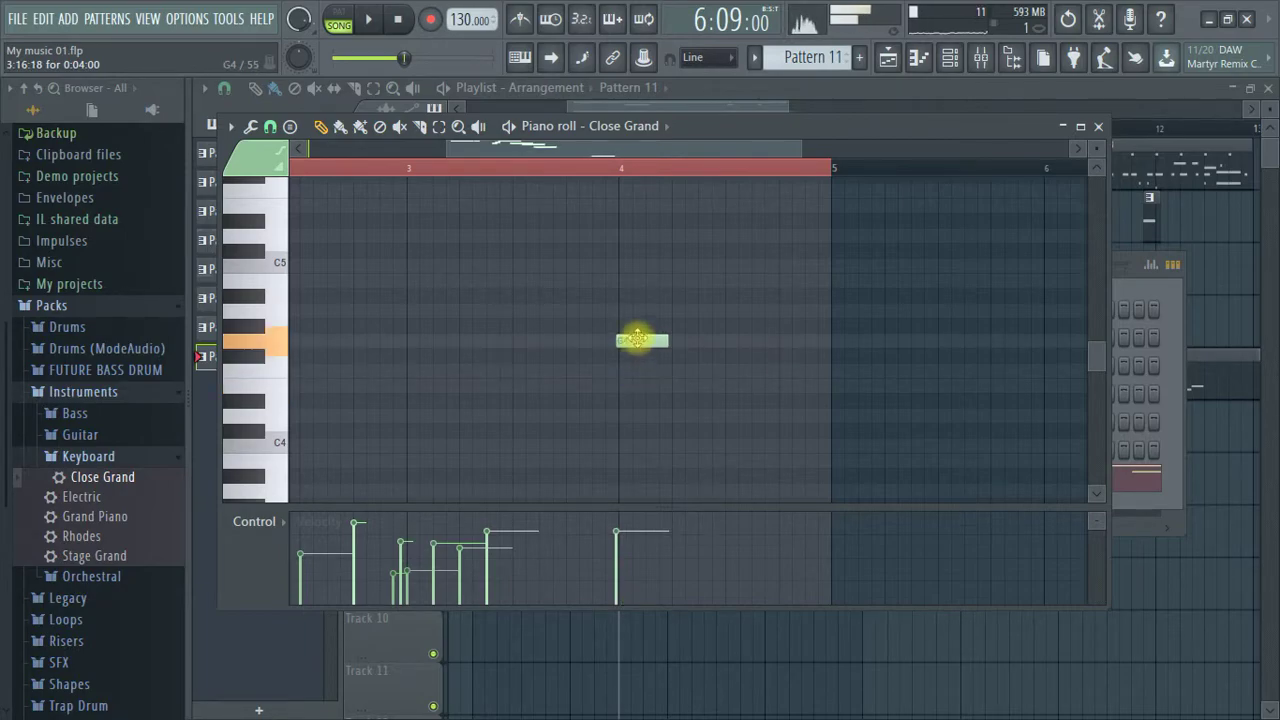
key(space)
click(688, 341)
drag(700, 344, 694, 347)
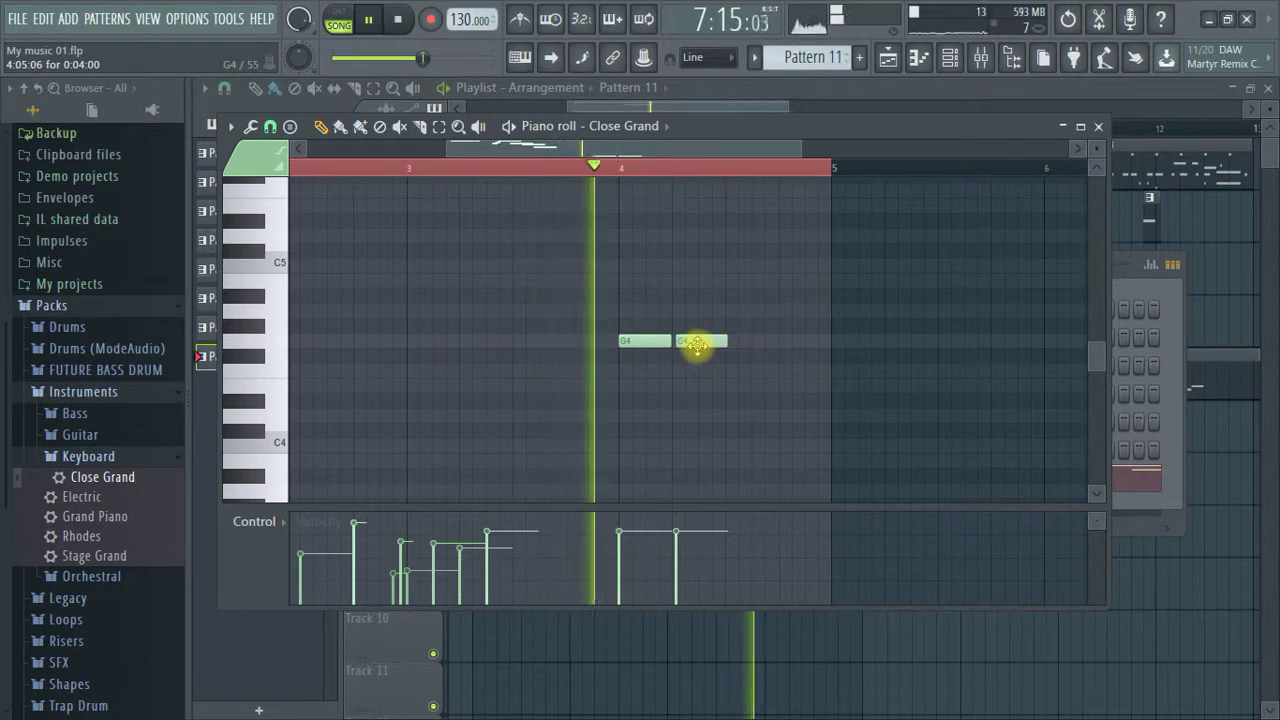
key(space)
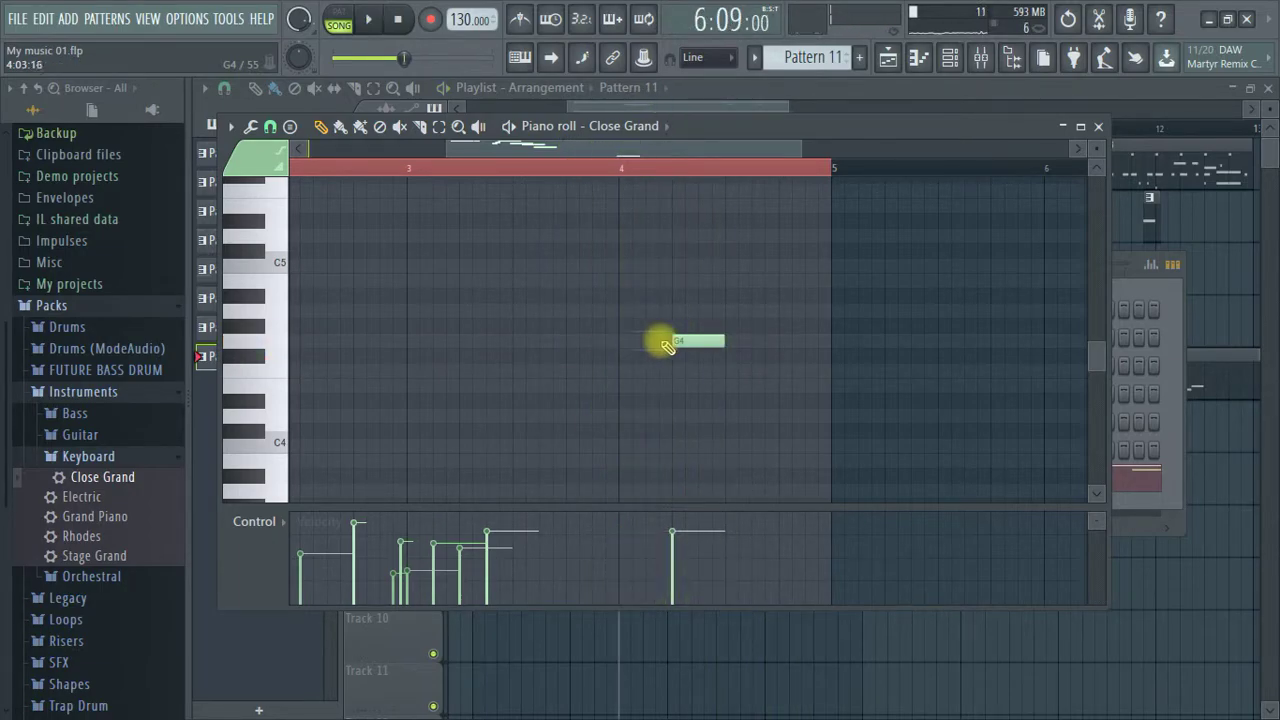
Place two overlapping four-step G3 notes in bar 4, the first at mid-bar and the second two steps after it.
drag(744, 500, 740, 382)
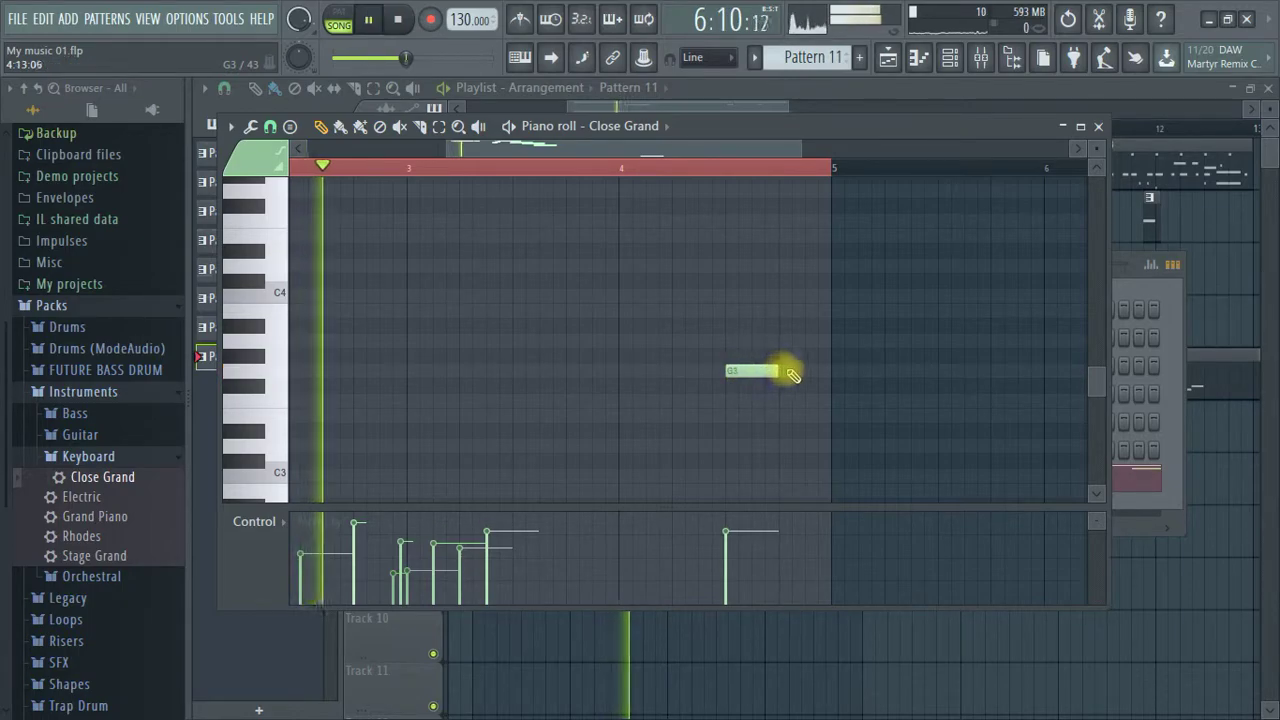
scroll(806, 178, up, 3)
click(766, 360)
drag(766, 360, 693, 373)
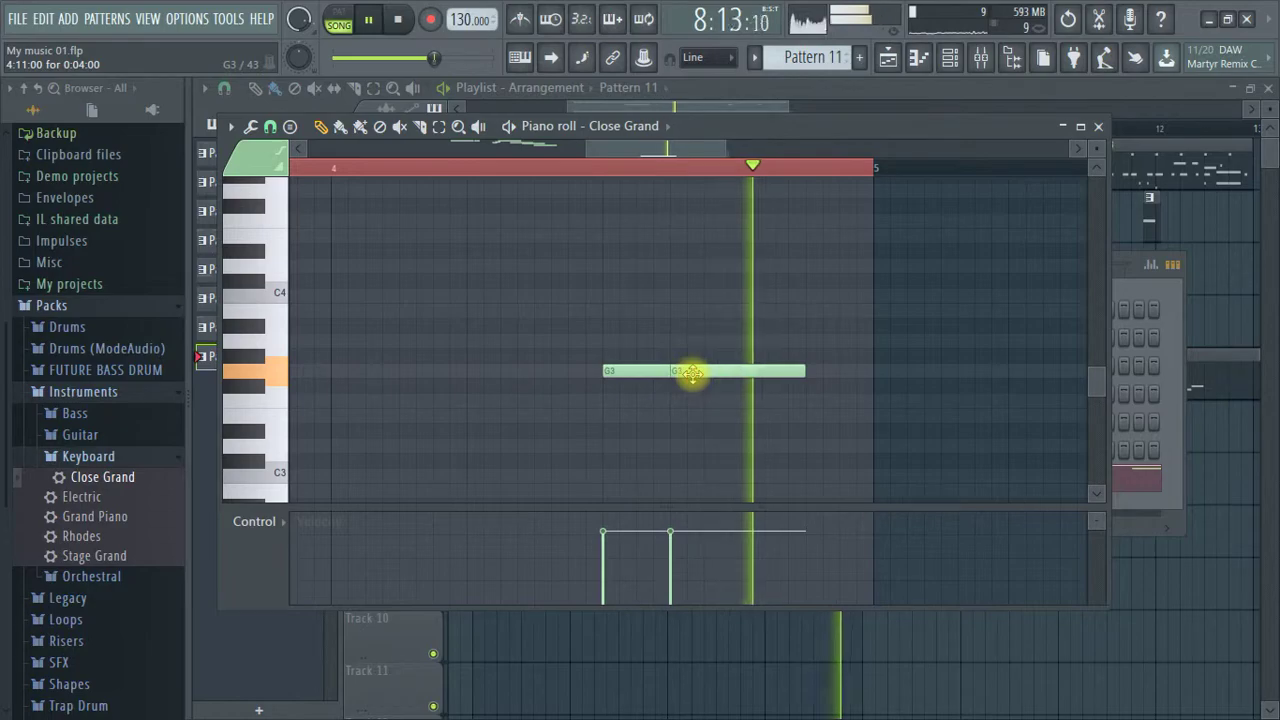
scroll(707, 173, down, 3)
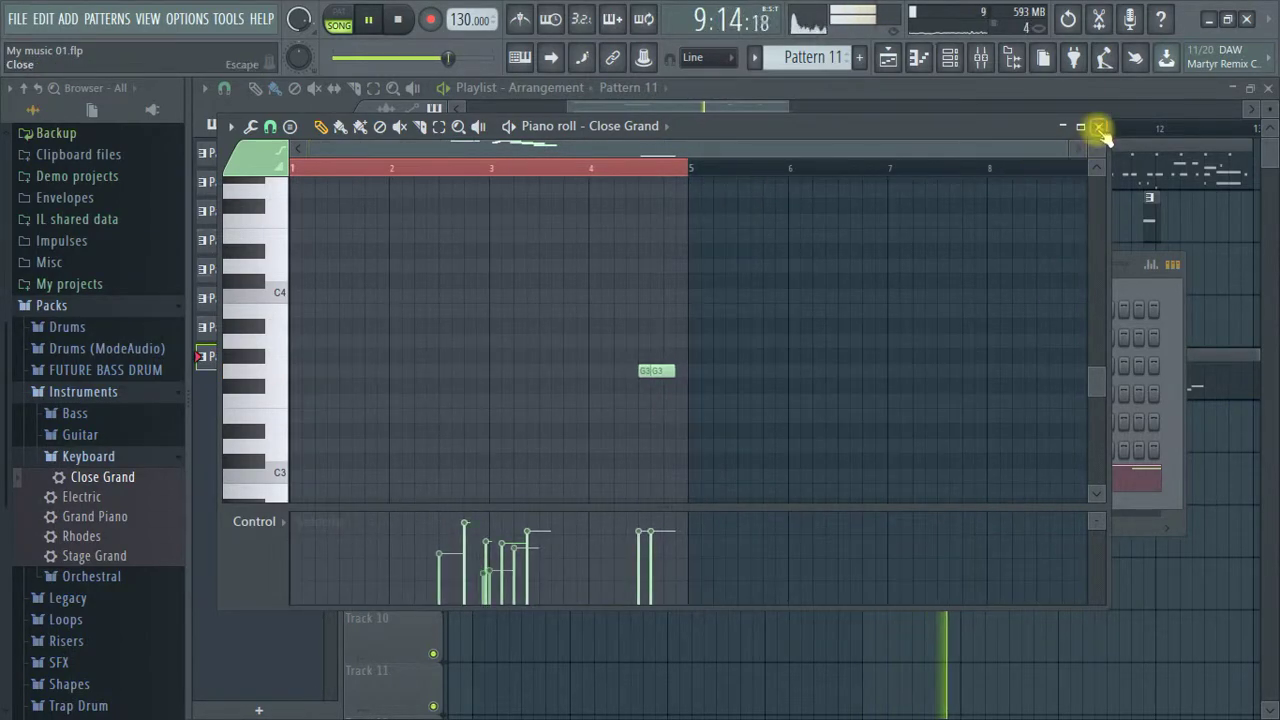
Close the piano roll and listen to the arrangement with the playlist and channel rack open.
click(1098, 126)
click(889, 62)
click(480, 128)
scroll(490, 135, down, 4)
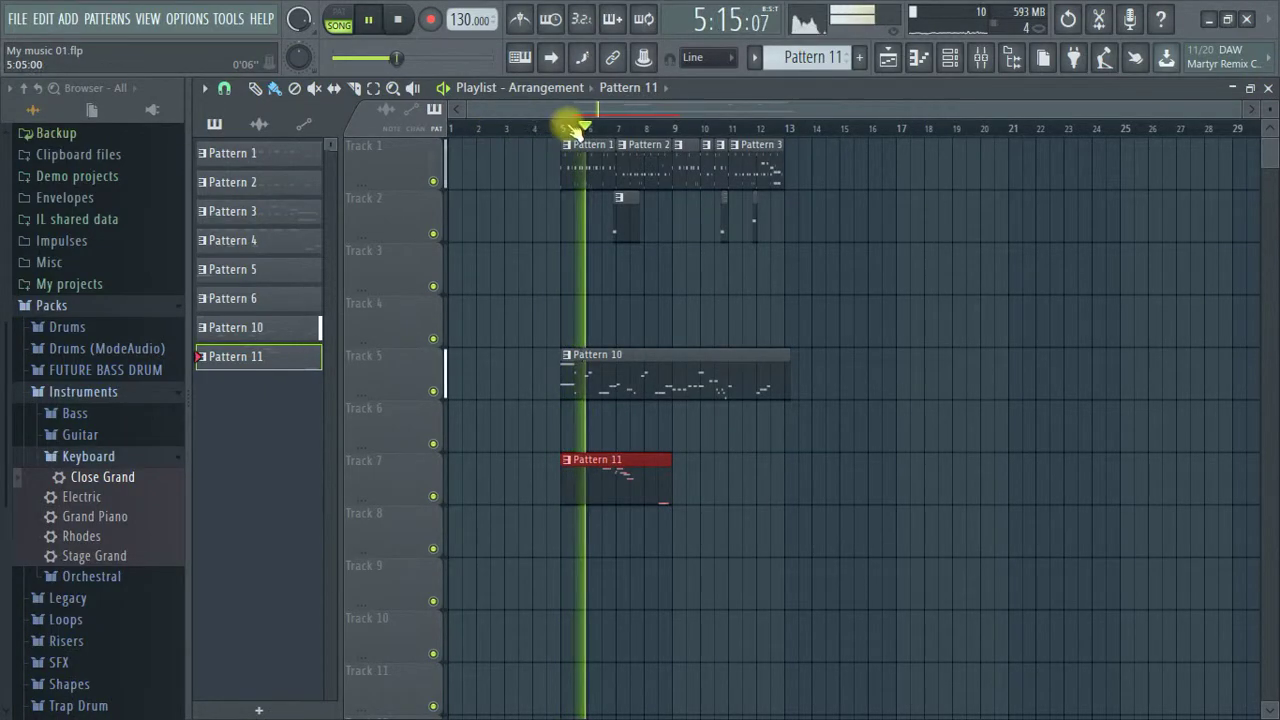
scroll(578, 127, up, 4)
click(950, 57)
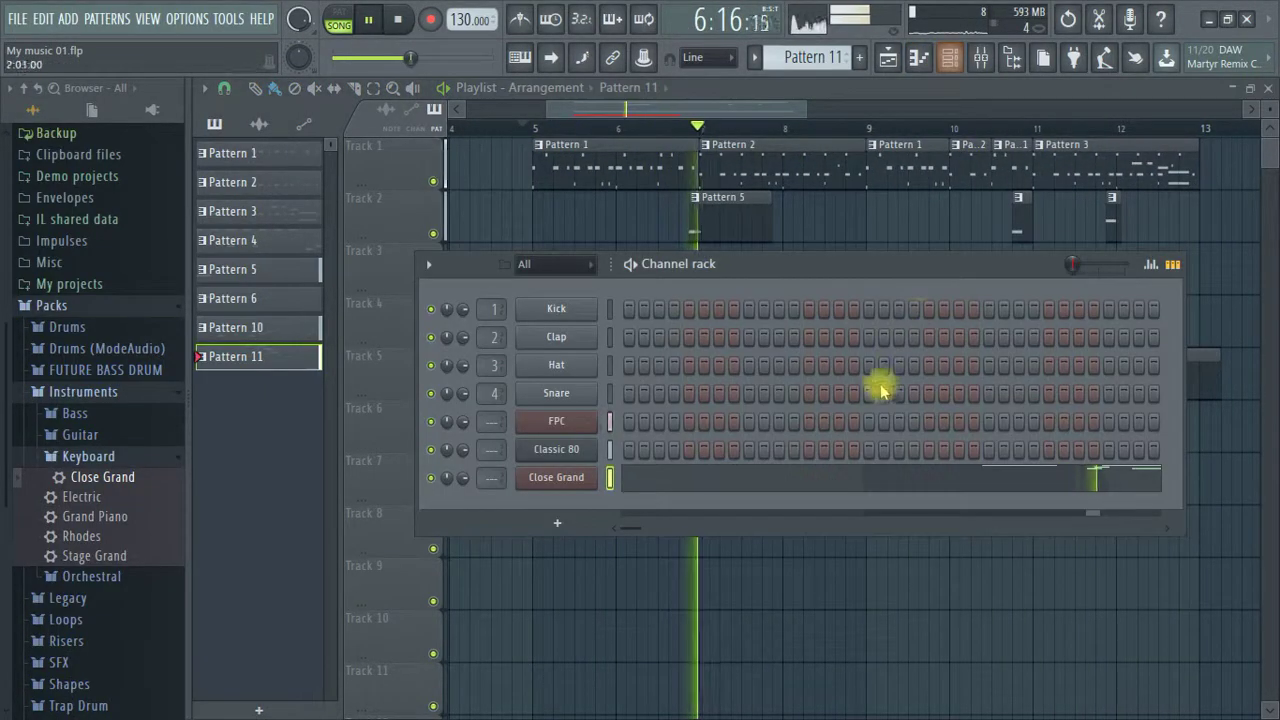
Replace the Close Grand channel's instrument with the Grand Piano preset, close its plugin window and audition the arrangement.
key(space)
click(88, 518)
drag(220, 536, 542, 480)
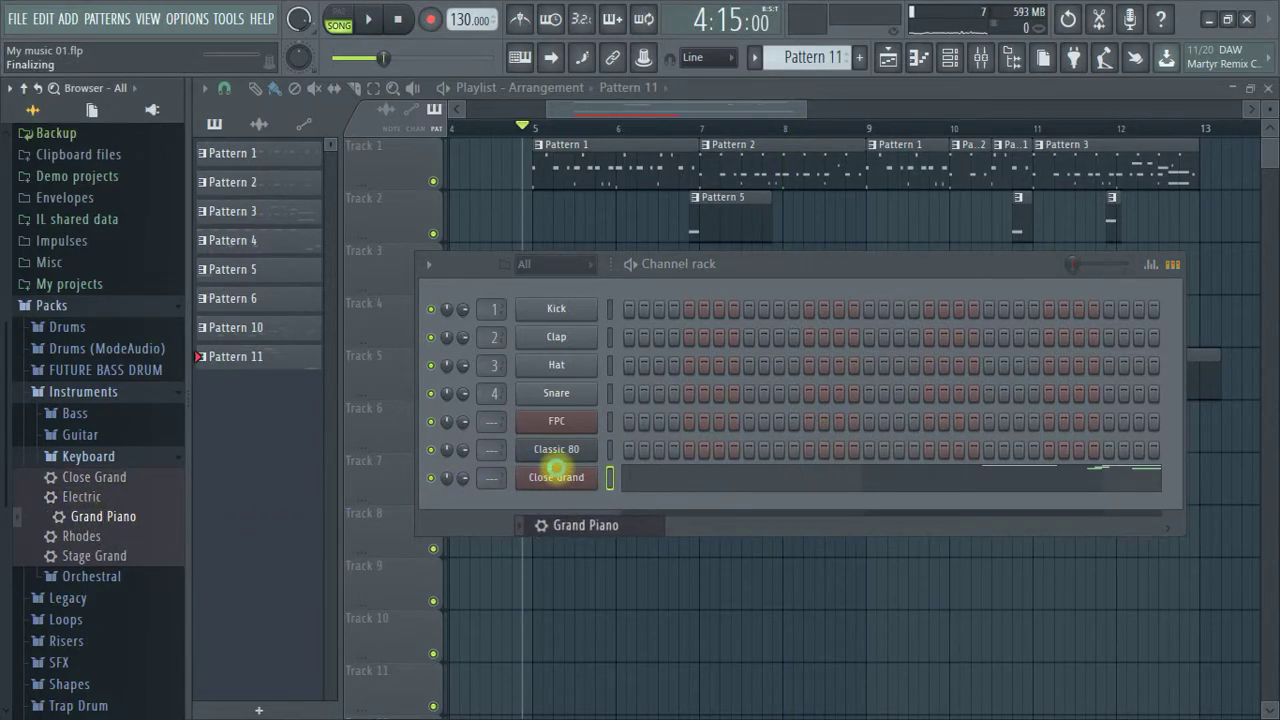
drag(556, 468, 558, 475)
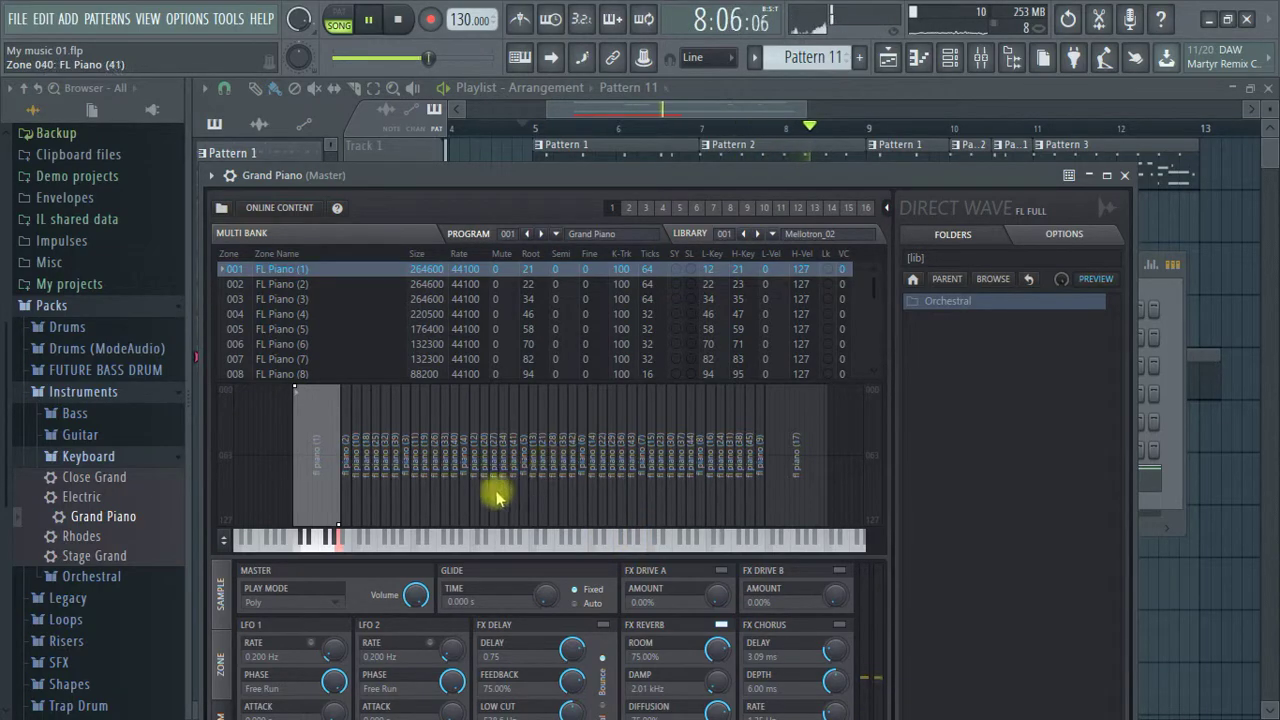
click(1125, 177)
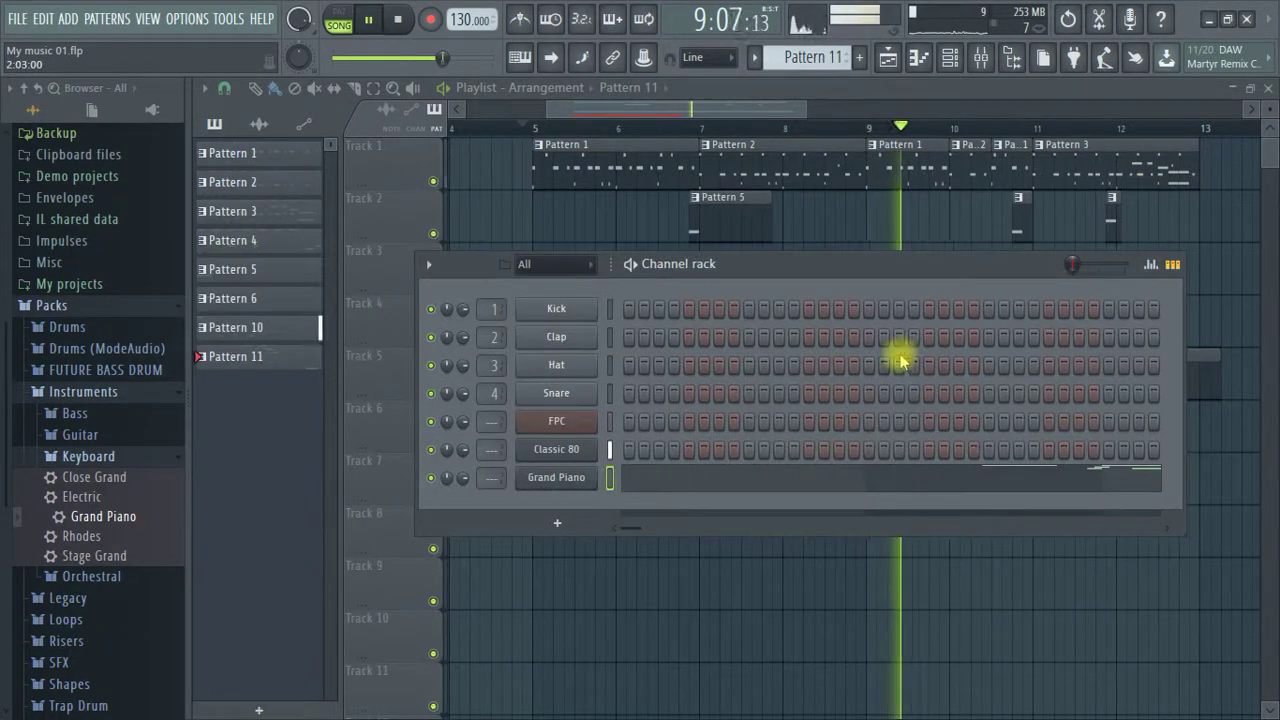
key(space)
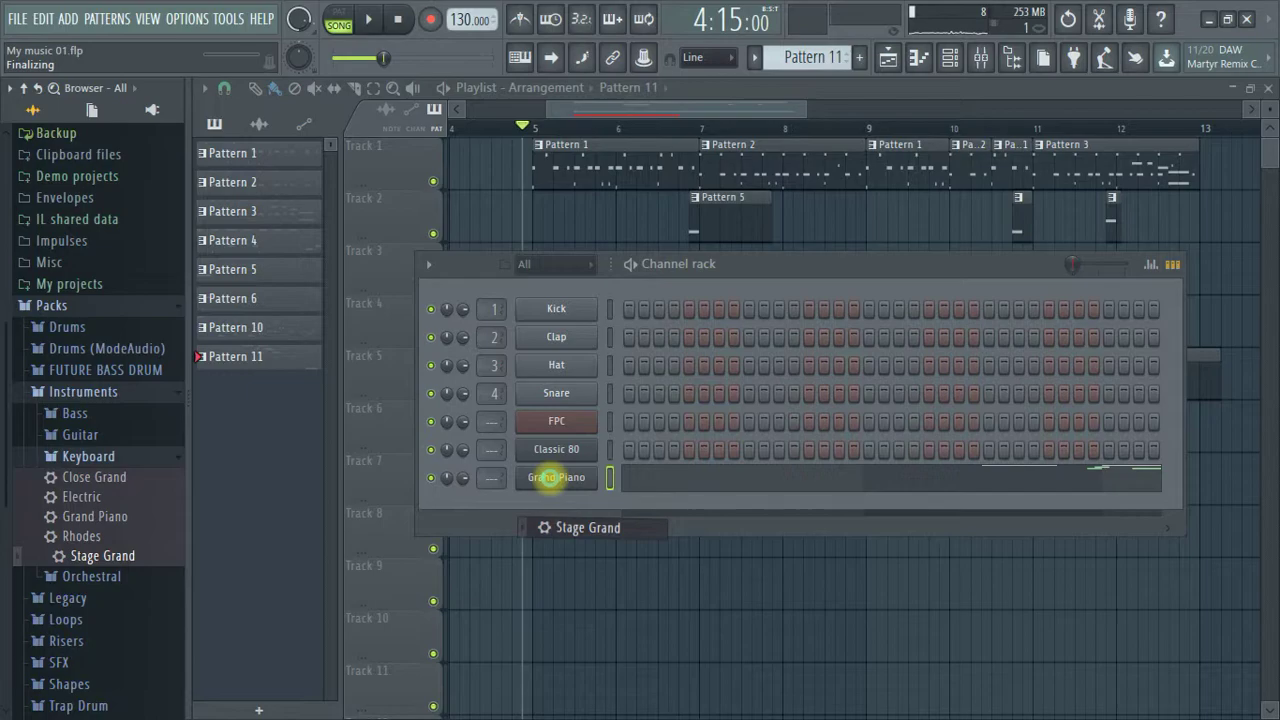
Replace the Grand Piano channel's instrument with the Stage Grand preset and close its plugin window.
drag(550, 477, 550, 478)
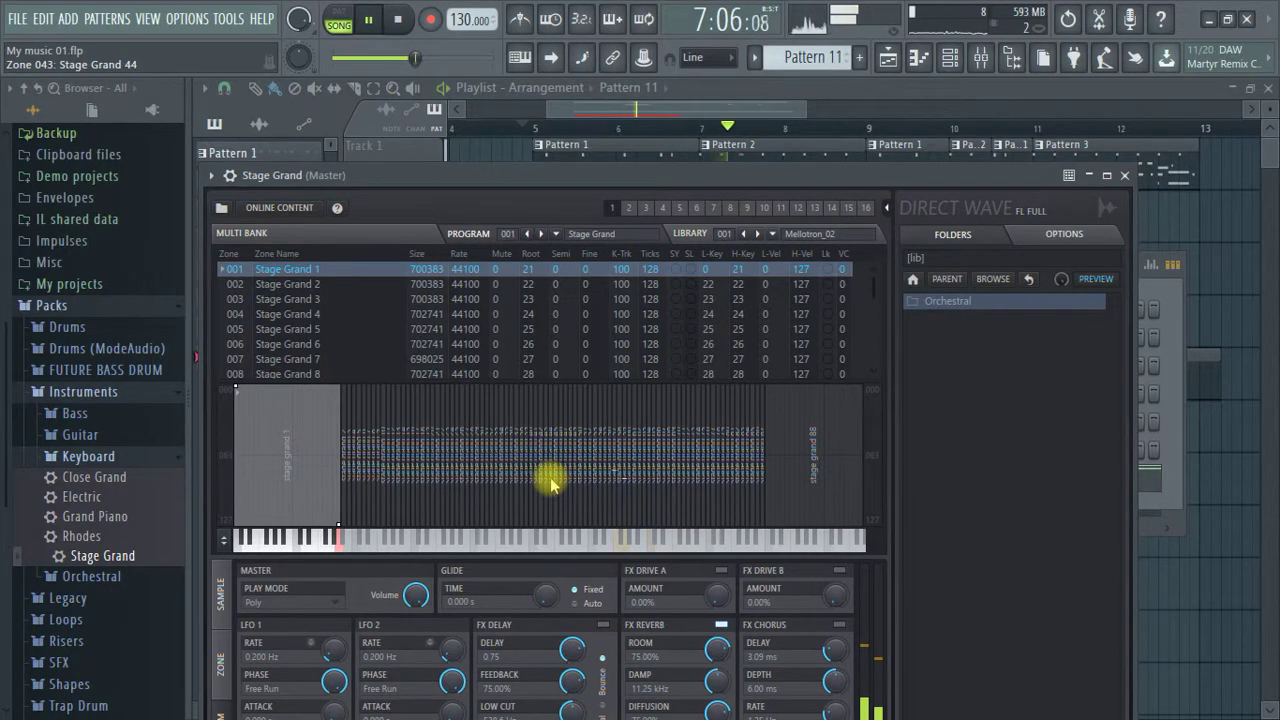
click(1125, 176)
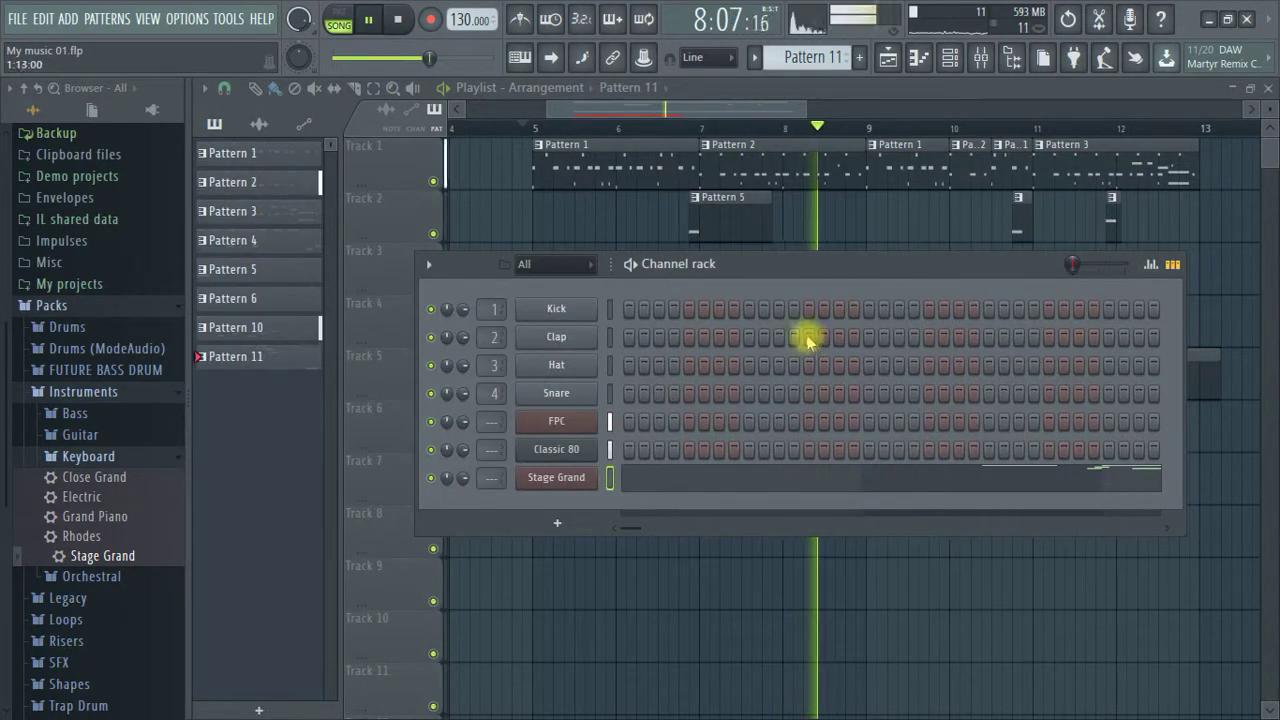
Open the Stage Grand piano roll, shorten the C6 note in bar 3 to two steps and listen from bar 3.
click(777, 471)
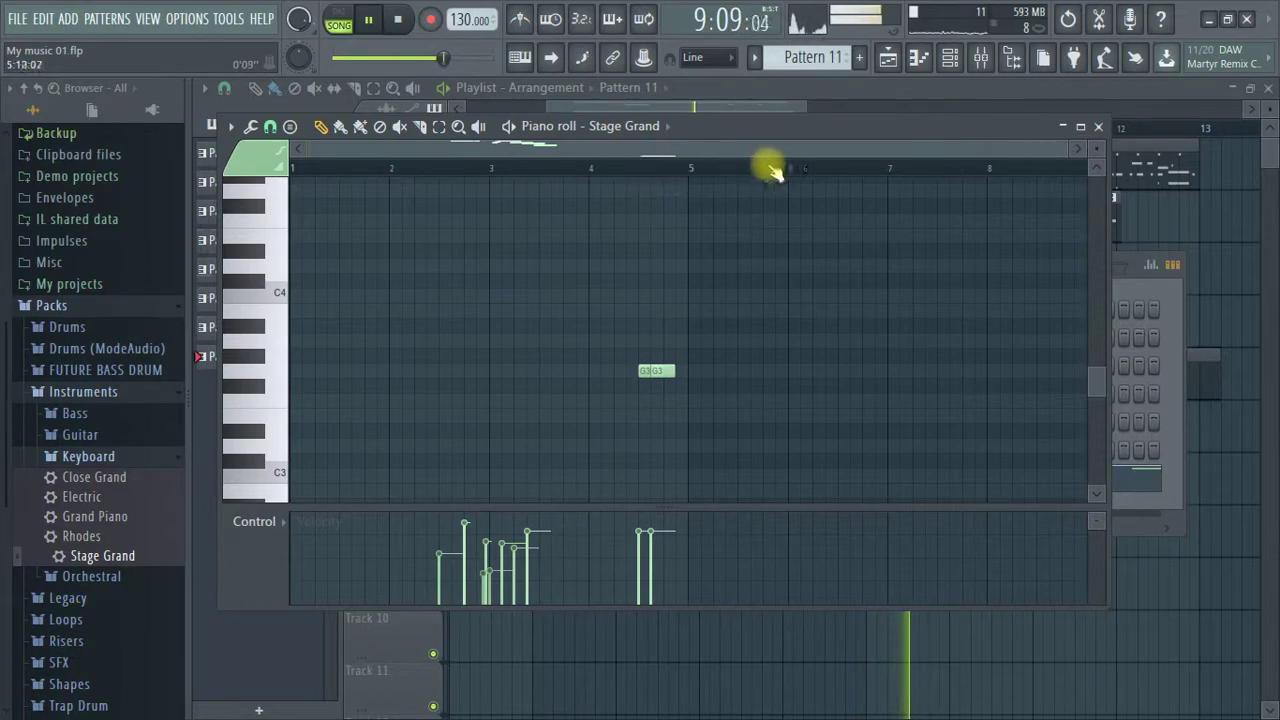
scroll(790, 230, up, 2)
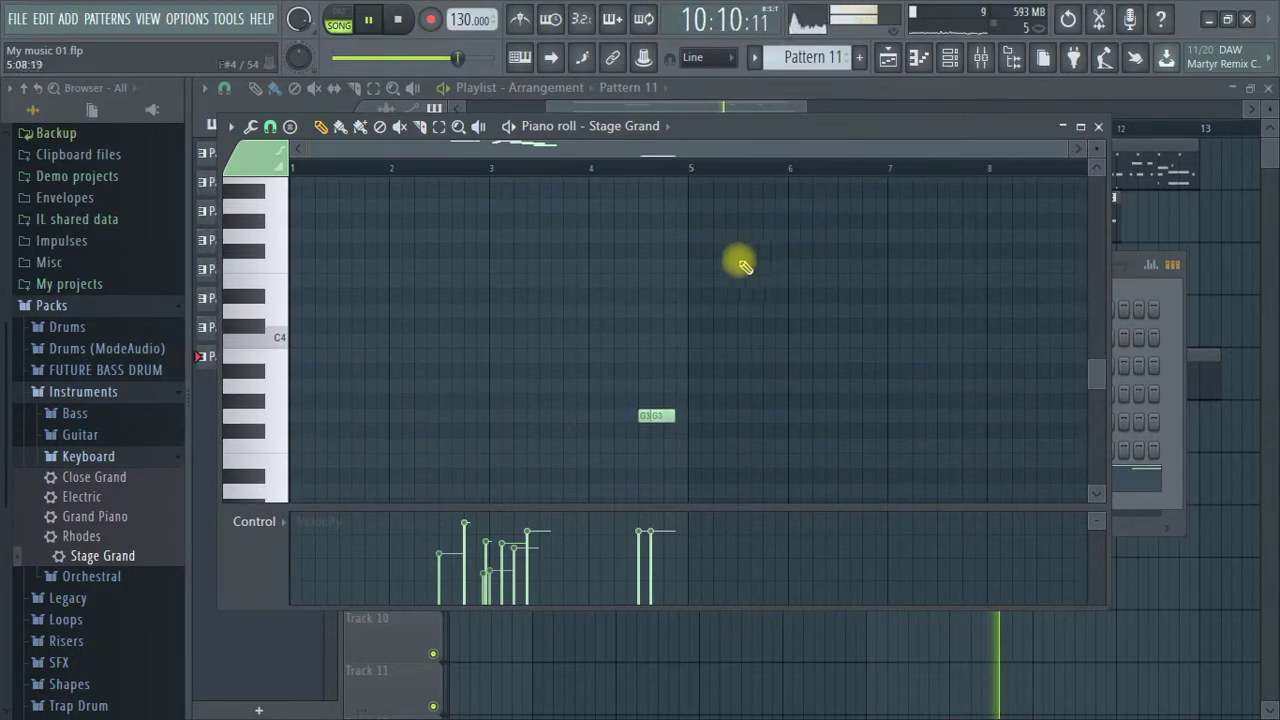
scroll(760, 262, up, 10)
scroll(768, 186, up, 6)
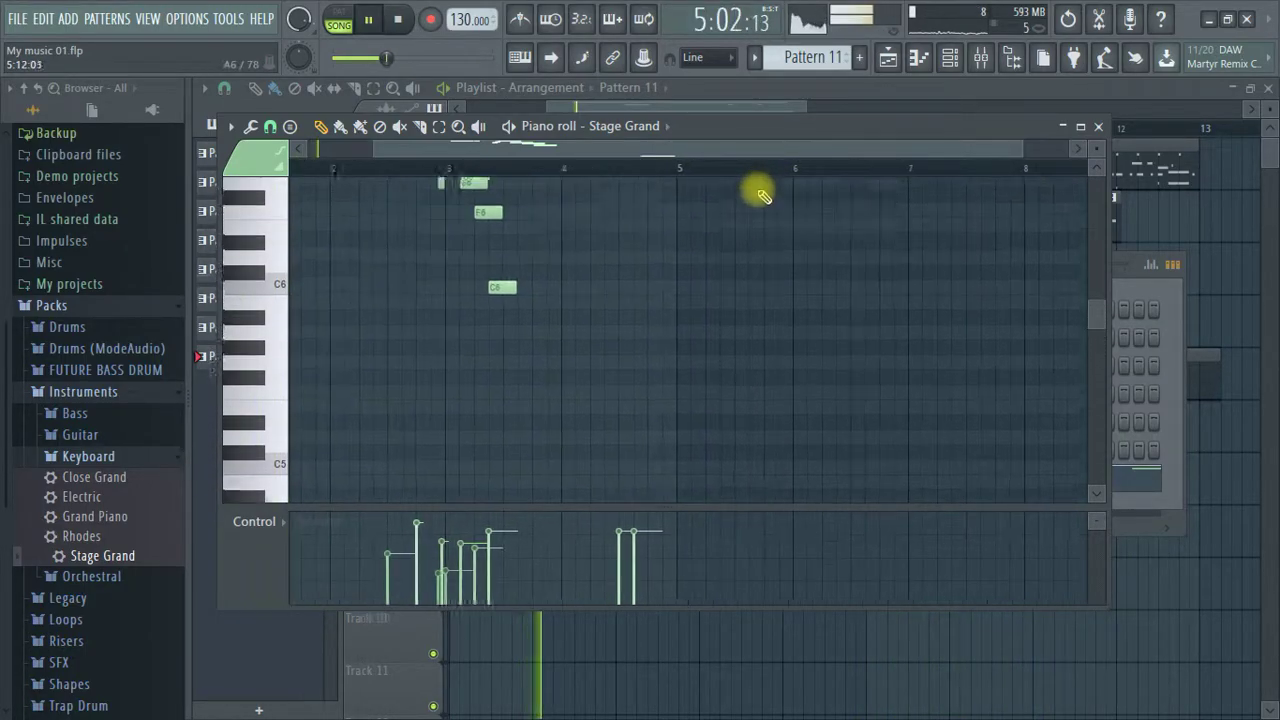
scroll(727, 175, up, 5)
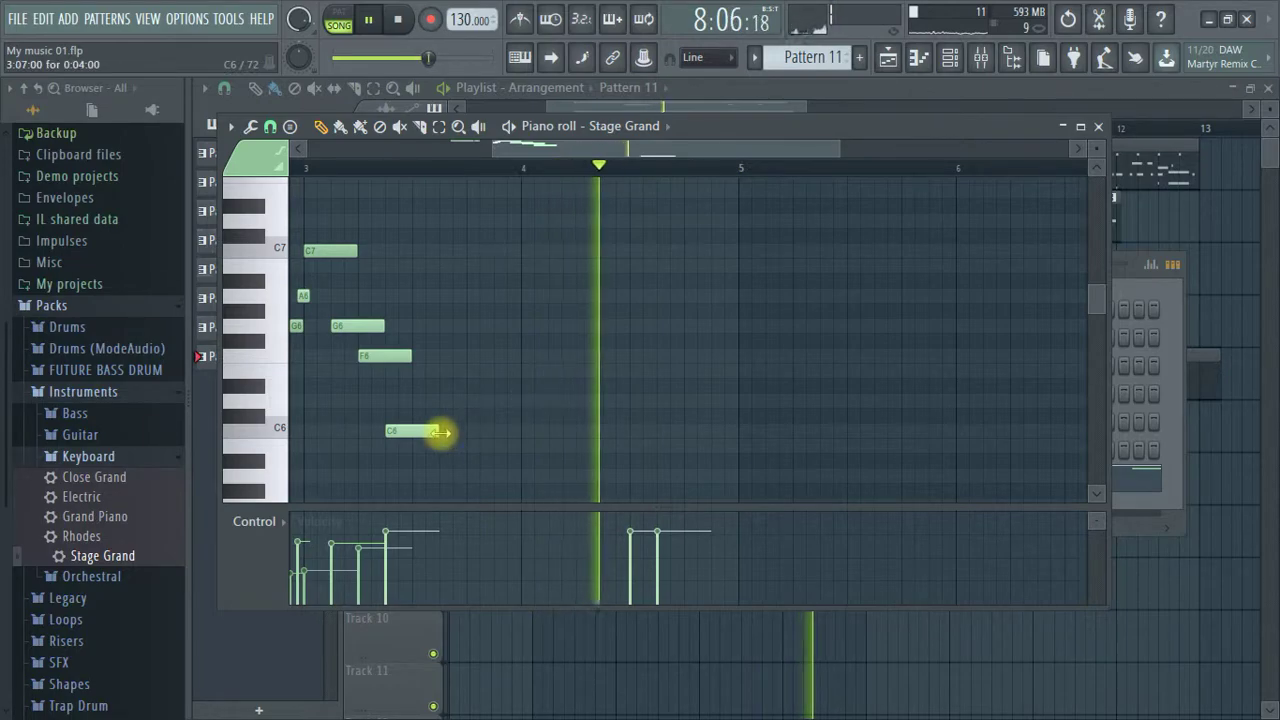
drag(437, 432, 413, 435)
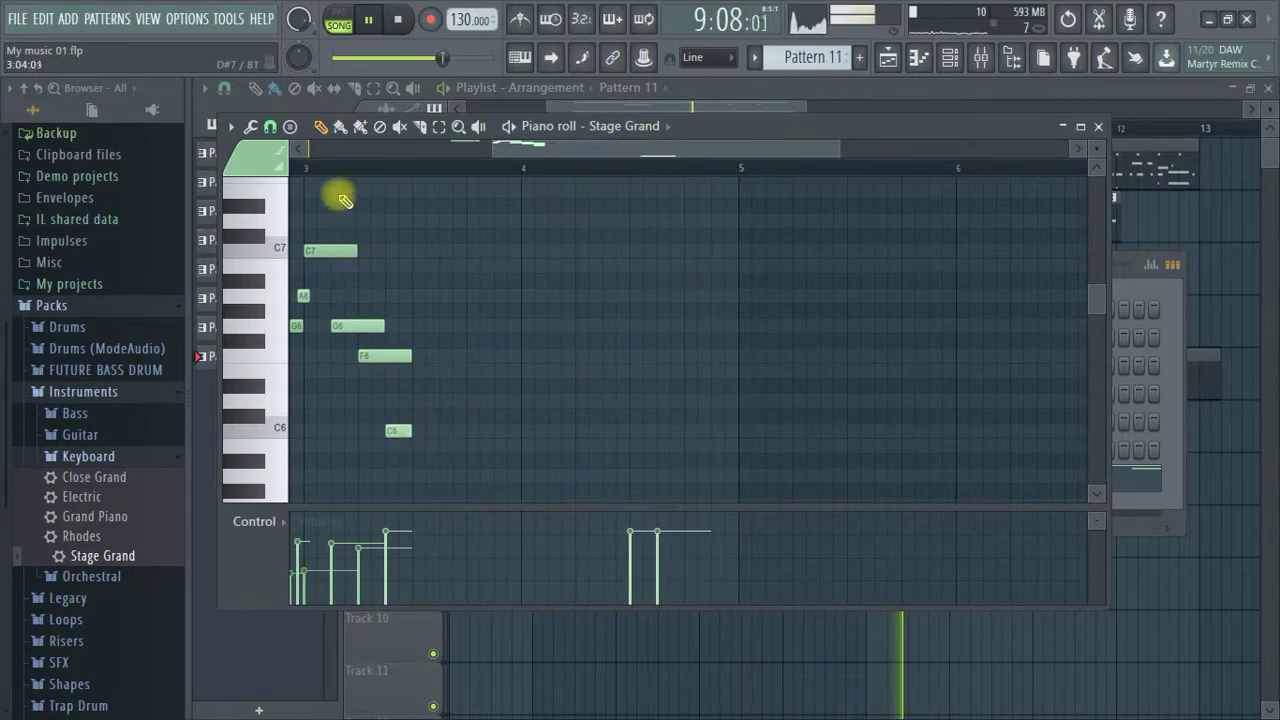
click(336, 168)
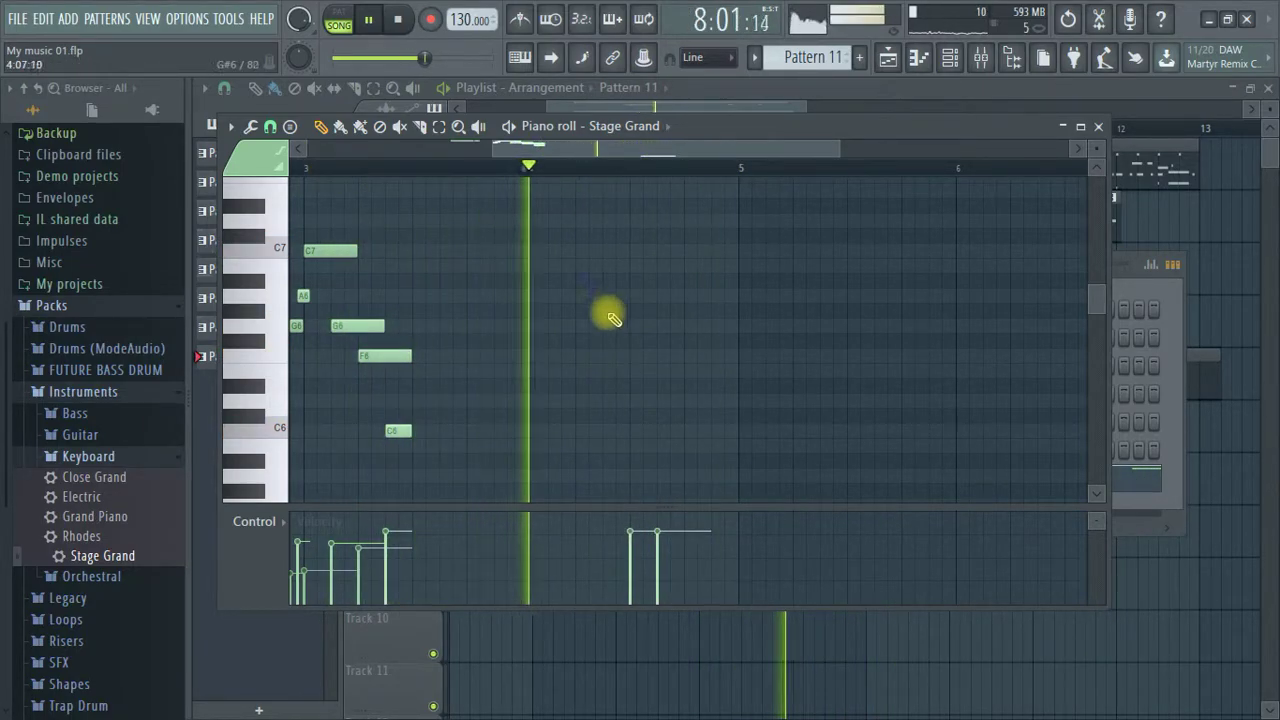
Add an F6 note at the start of bar 5 and lengthen it to four steps.
scroll(771, 177, down, 3)
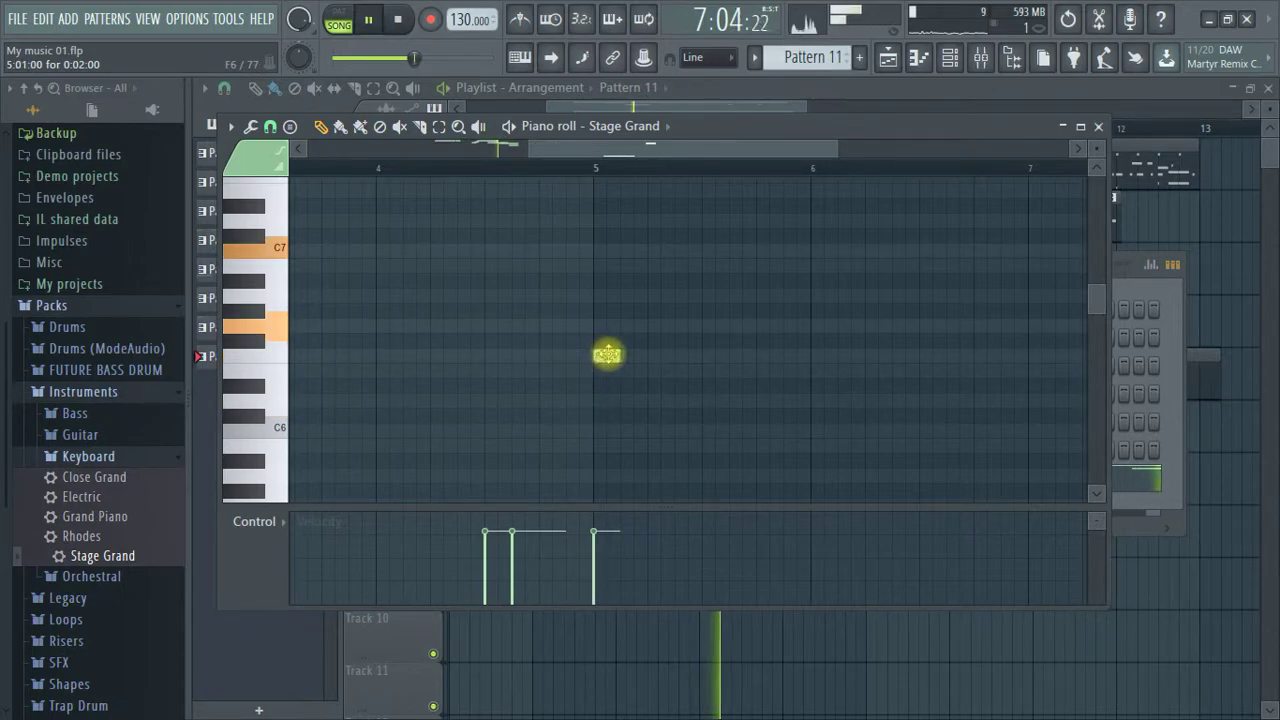
click(607, 355)
drag(622, 356, 645, 358)
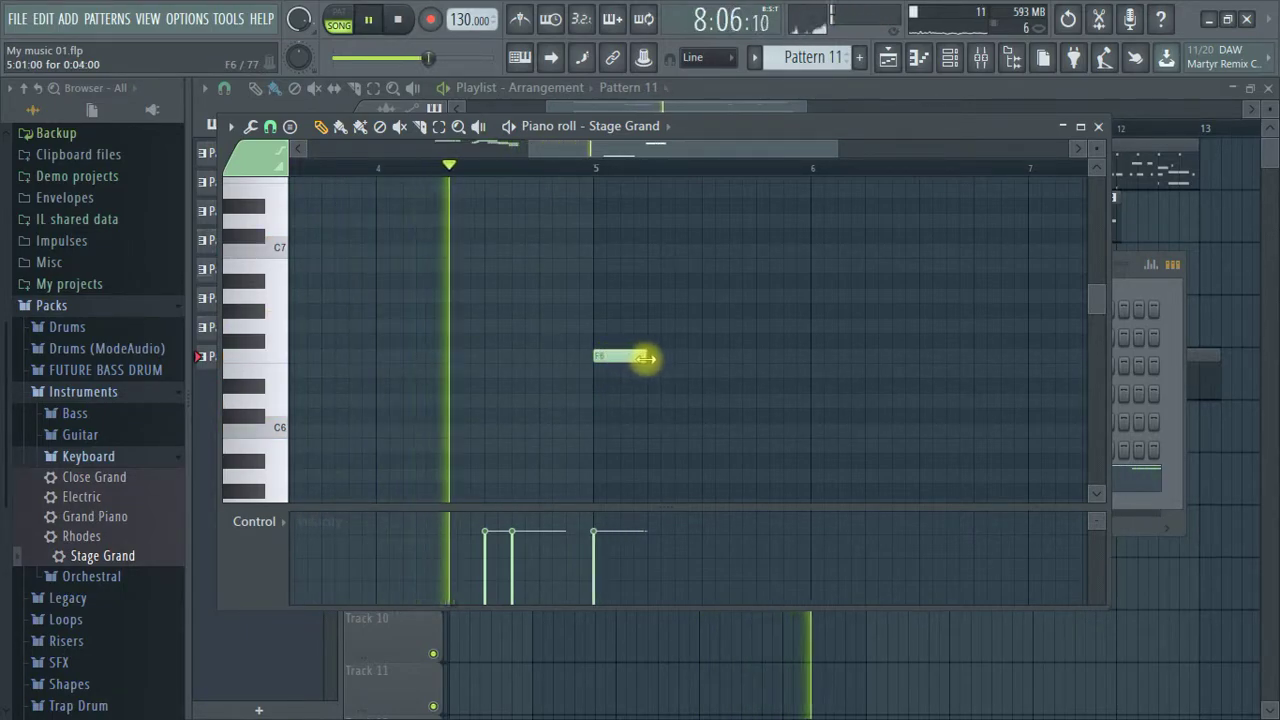
scroll(634, 171, up, 3)
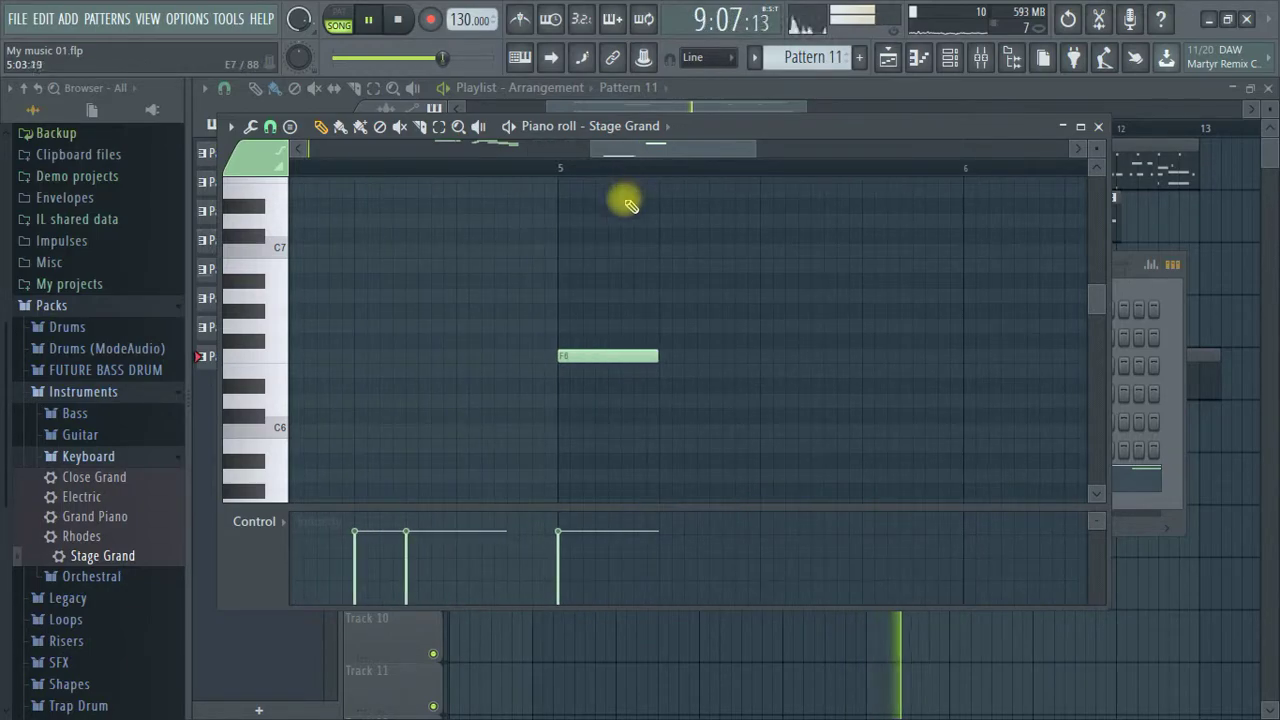
Close the piano roll and extend the Pattern 11 clip on Track 7 to bar 13 of the playlist.
click(1098, 127)
click(948, 58)
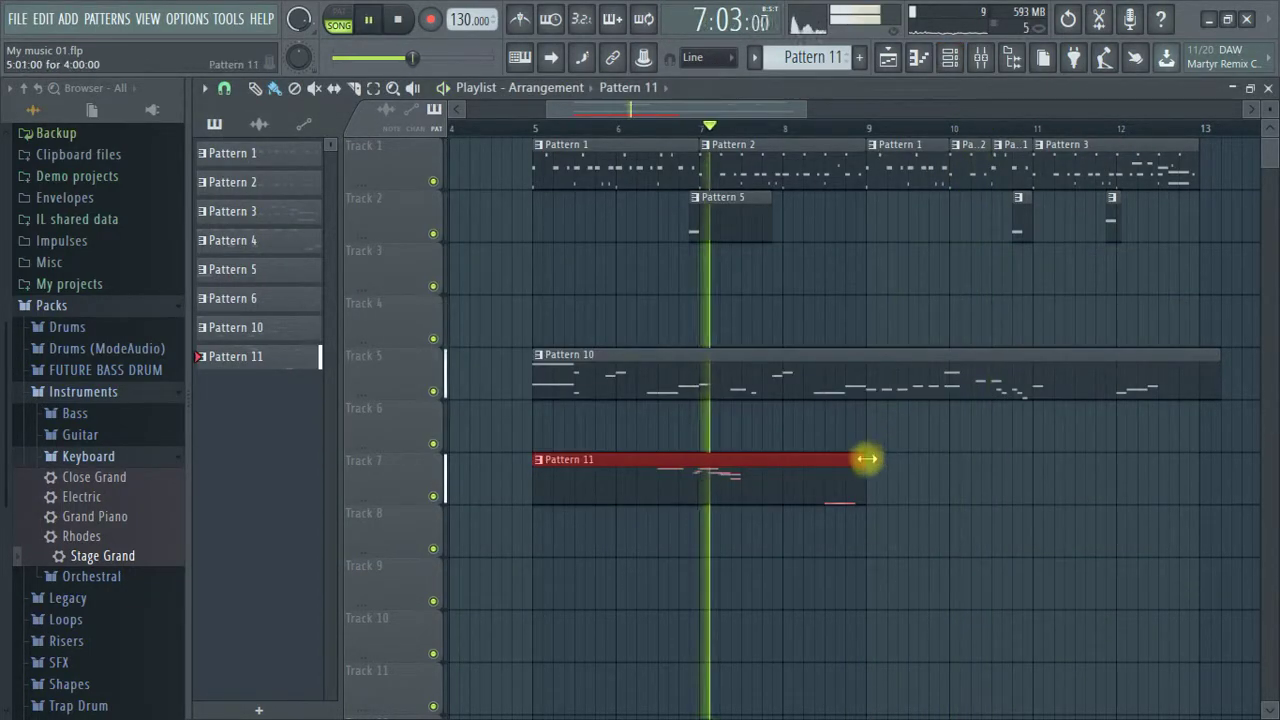
drag(866, 457, 1200, 459)
scroll(871, 129, up, 4)
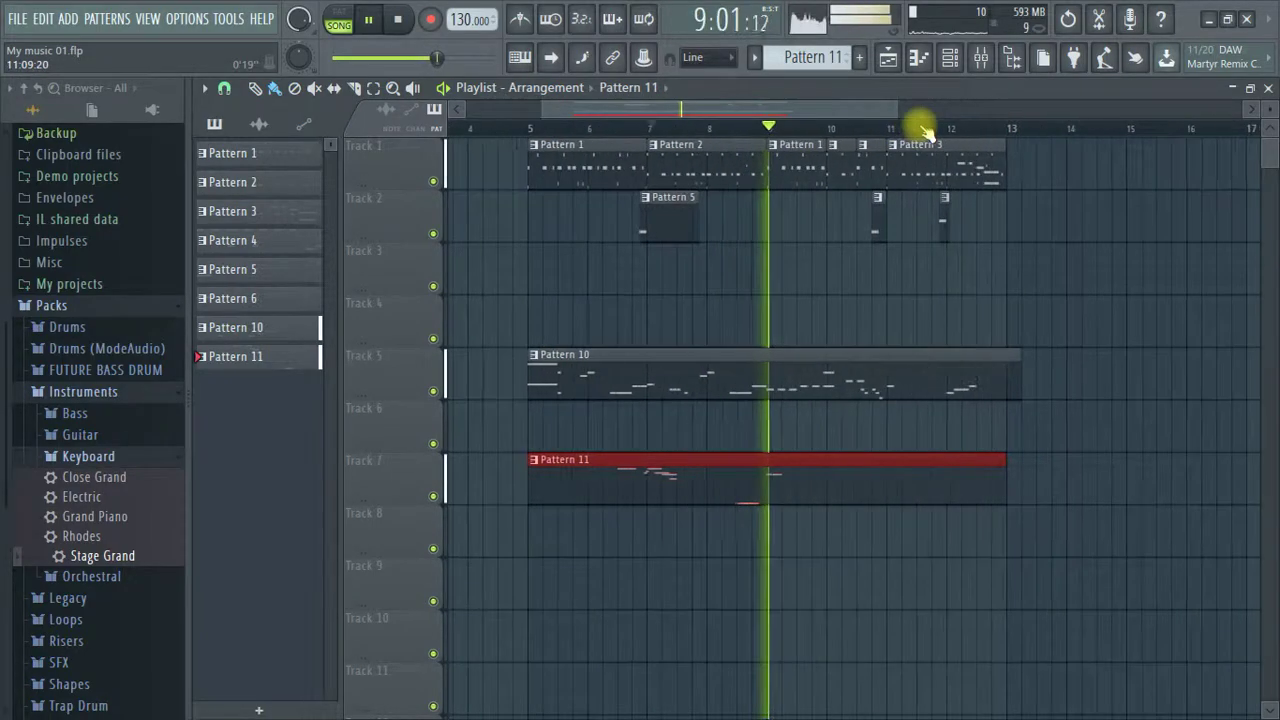
Reopen Pattern 11 in the piano roll and add four-step G6 and A6 notes after the F6 in bar 5.
double_click(714, 472)
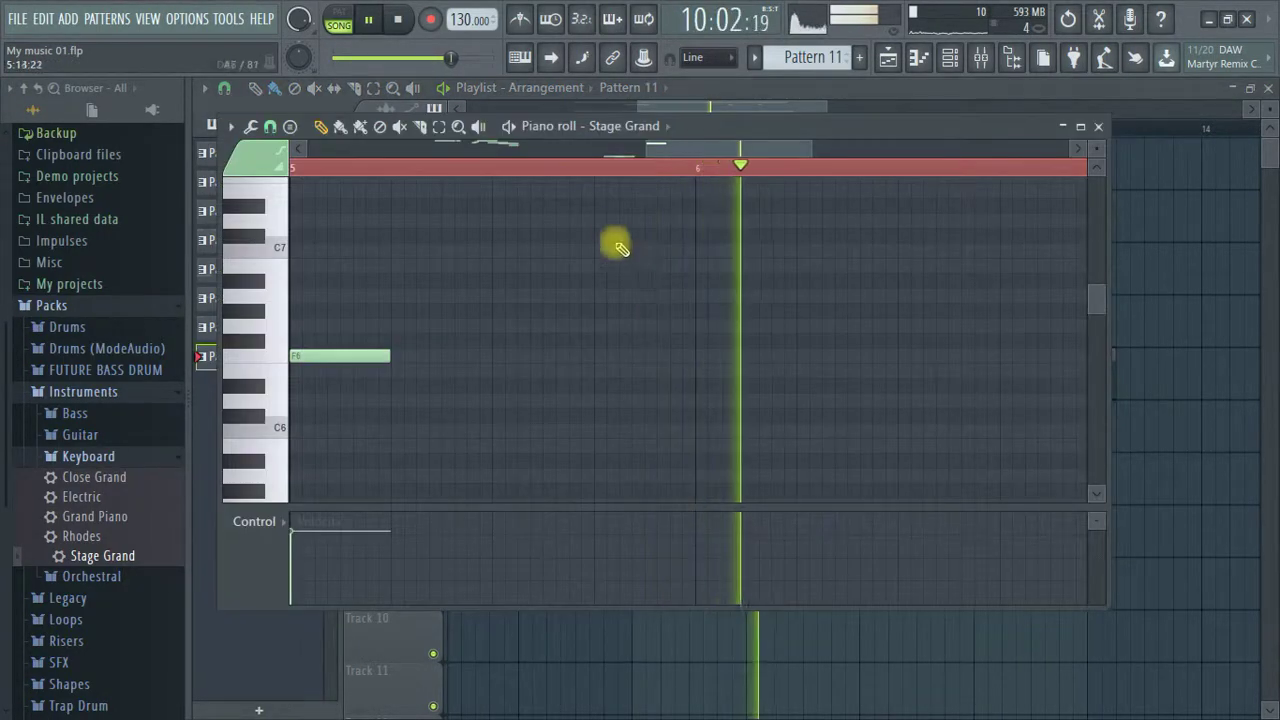
click(466, 170)
scroll(466, 170, down, 3)
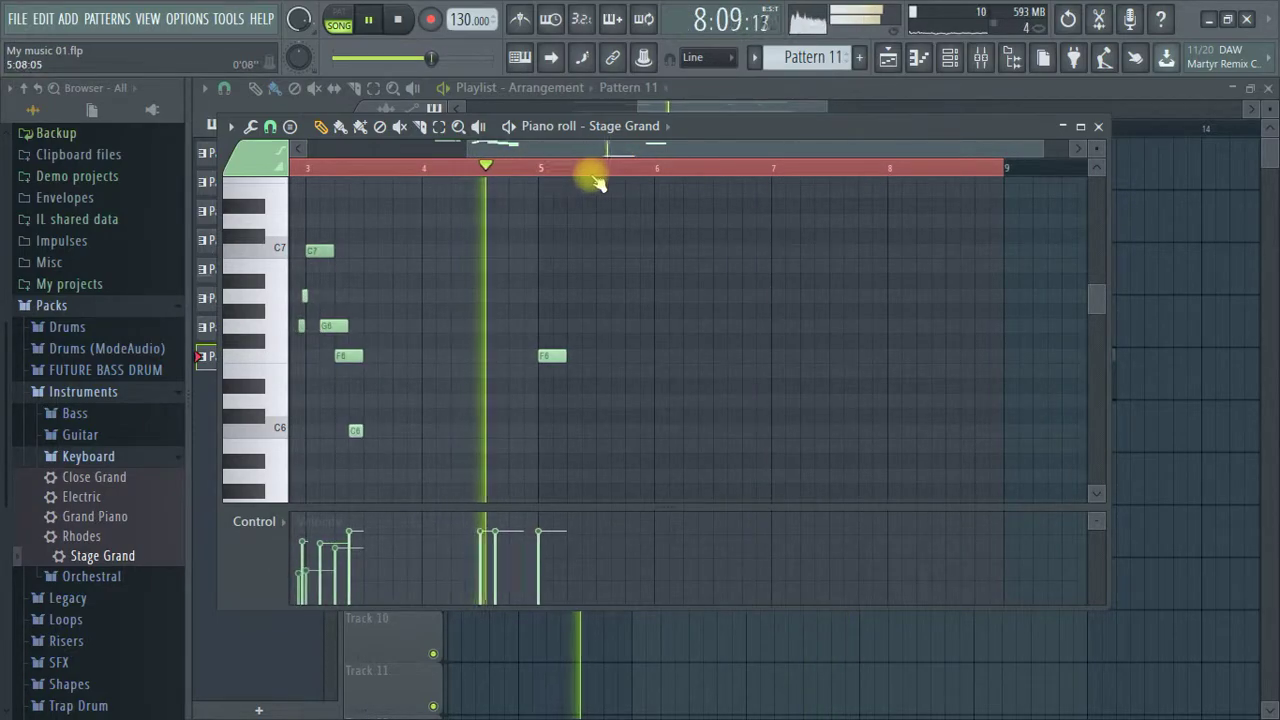
scroll(594, 170, up, 4)
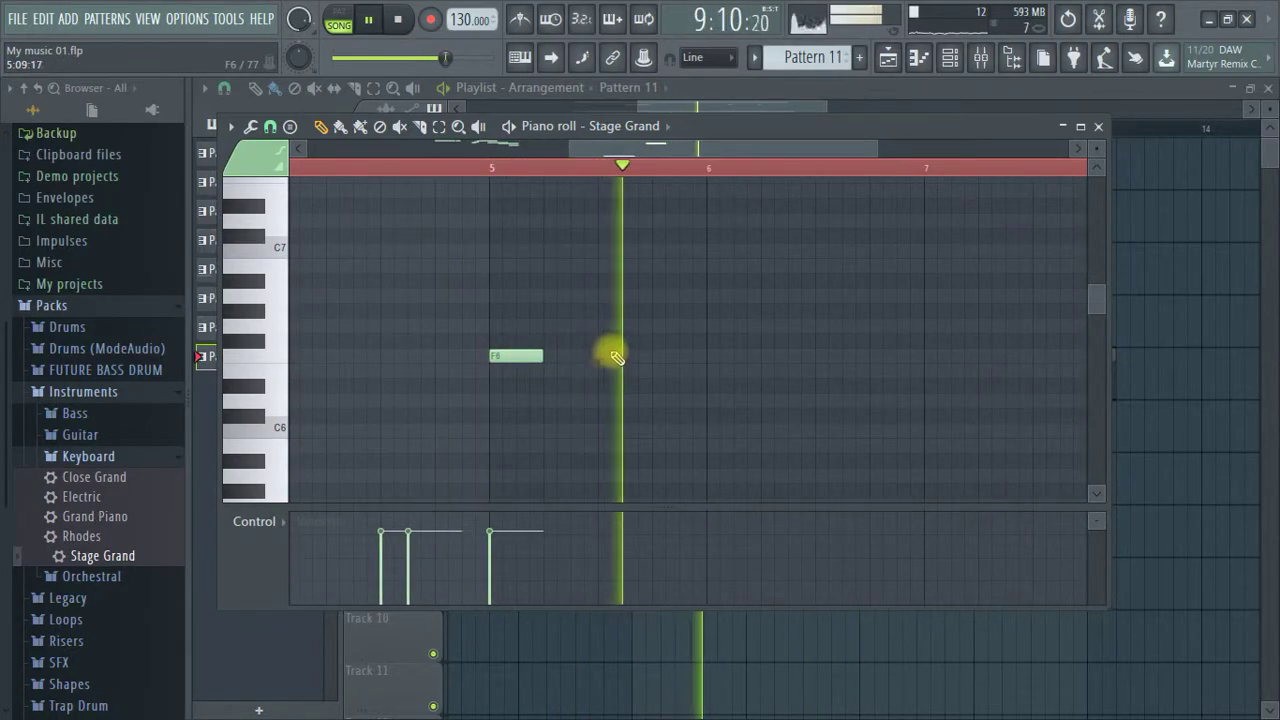
scroll(588, 185, up, 2)
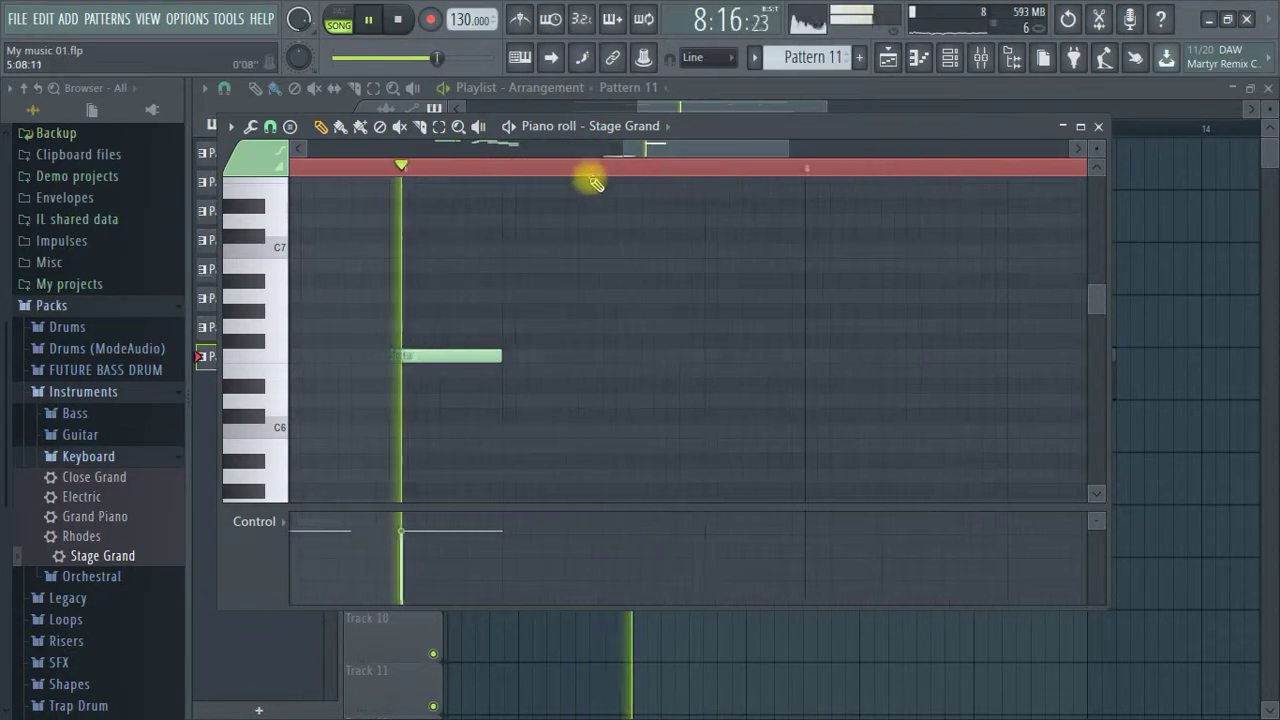
key(space)
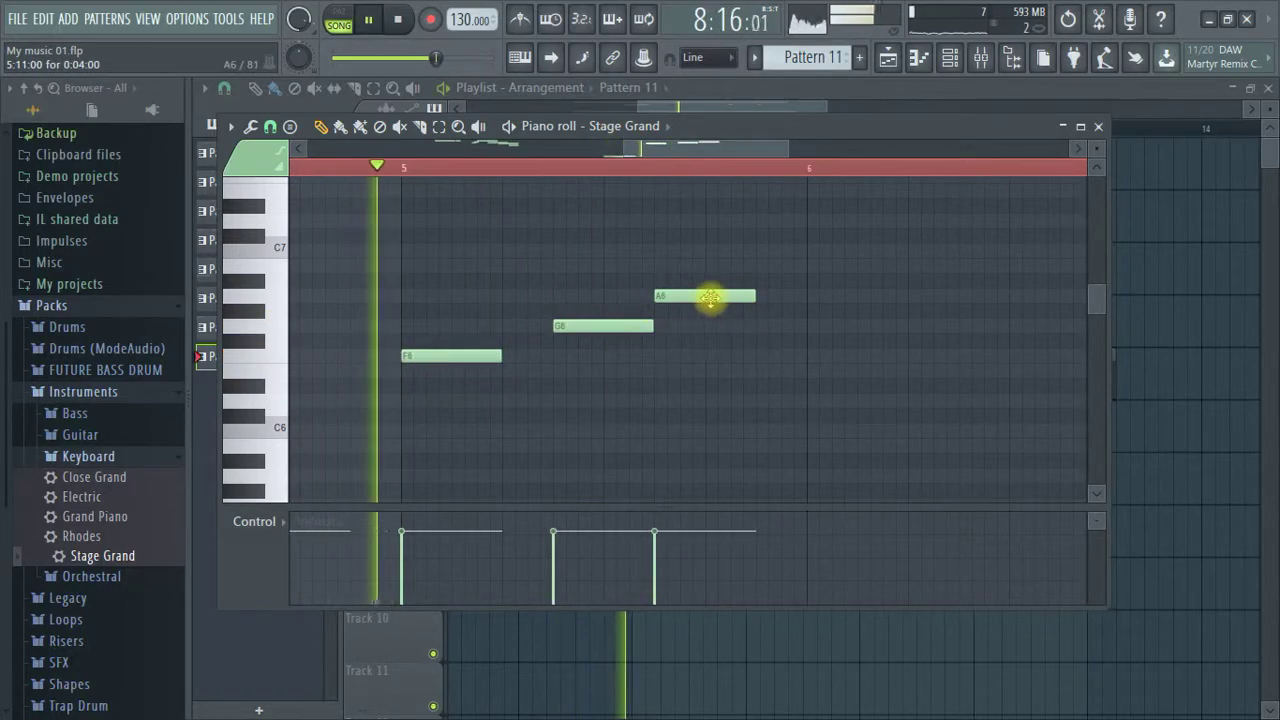
key(space)
Space the rising notes out, with G6 at the middle of bar 5 and A6 at the start of bar 6.
drag(741, 297, 748, 297)
key(space)
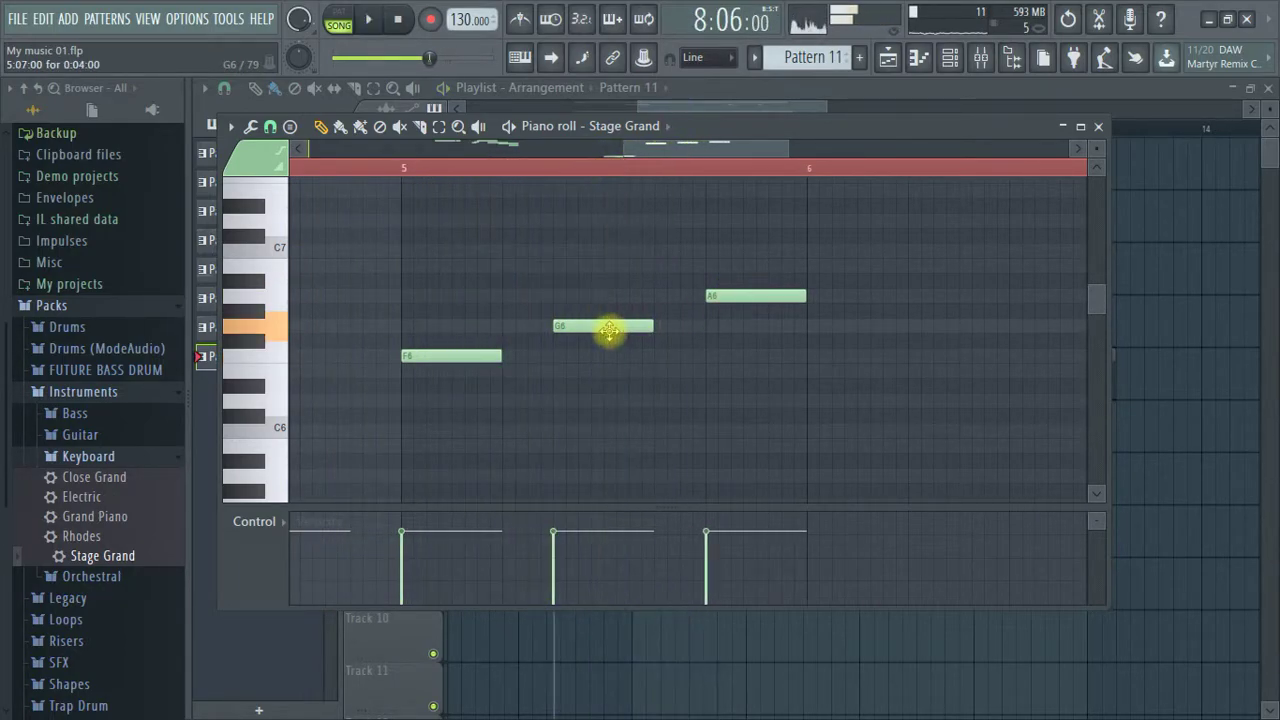
drag(734, 296, 839, 296)
scroll(741, 170, down, 5)
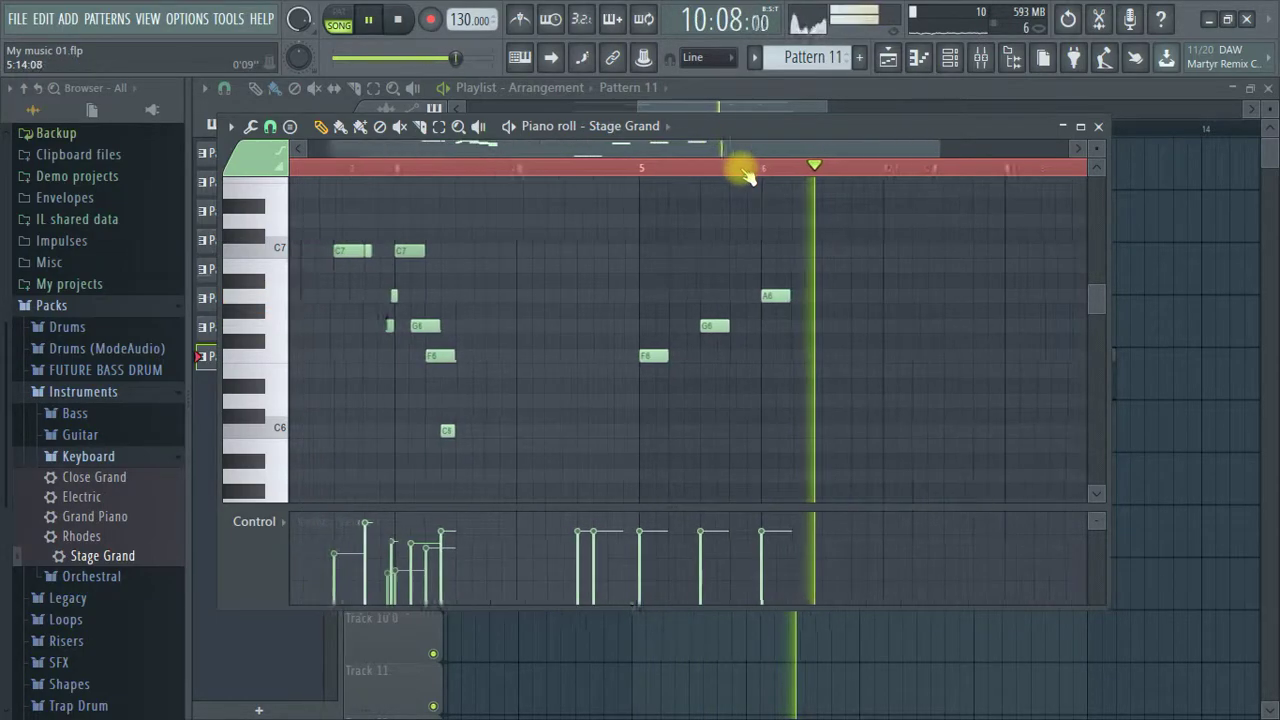
scroll(780, 172, up, 5)
Stack A6 and C7 on the F6 note and B6 and D7 on the G6 note to form chords in bar 5.
key(space)
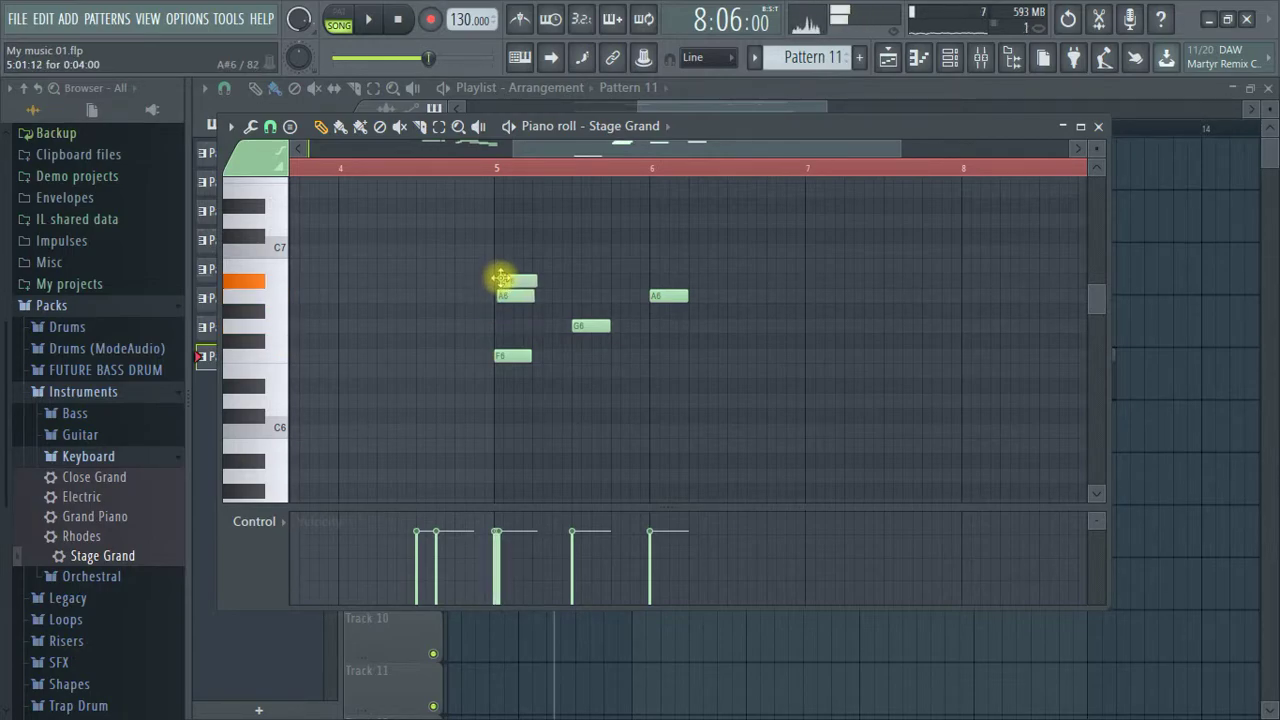
key(space)
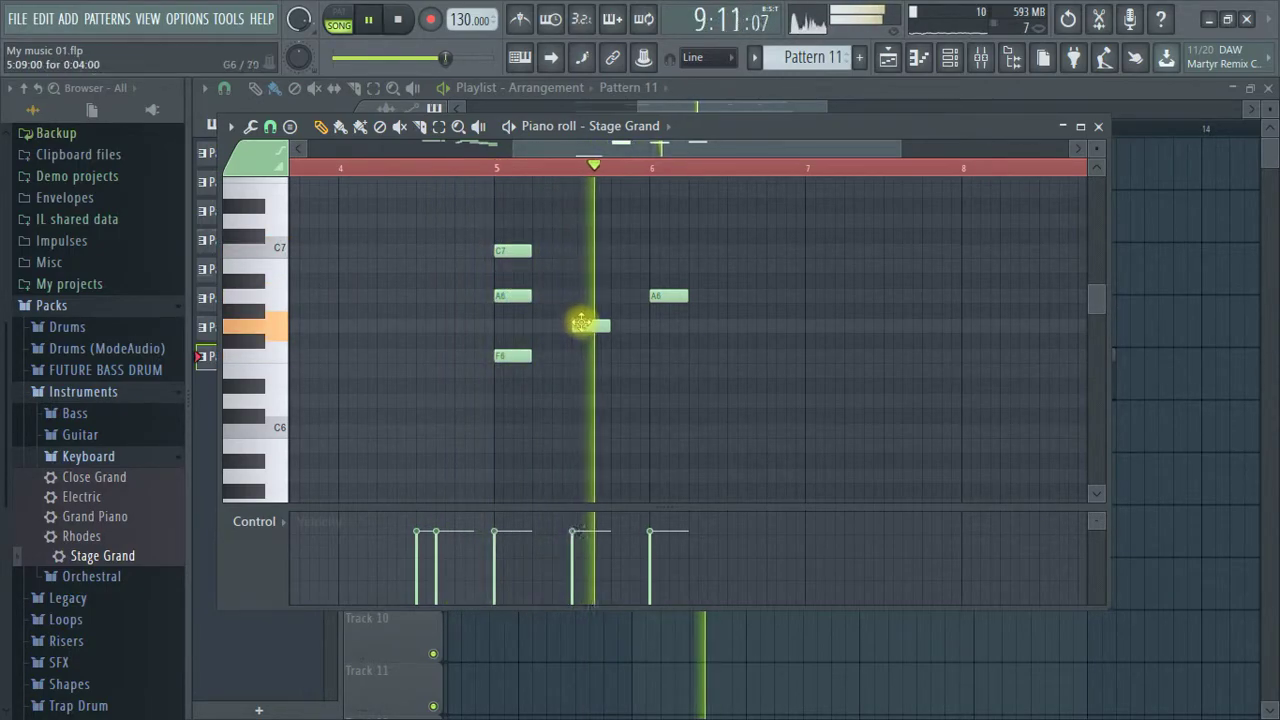
key(space)
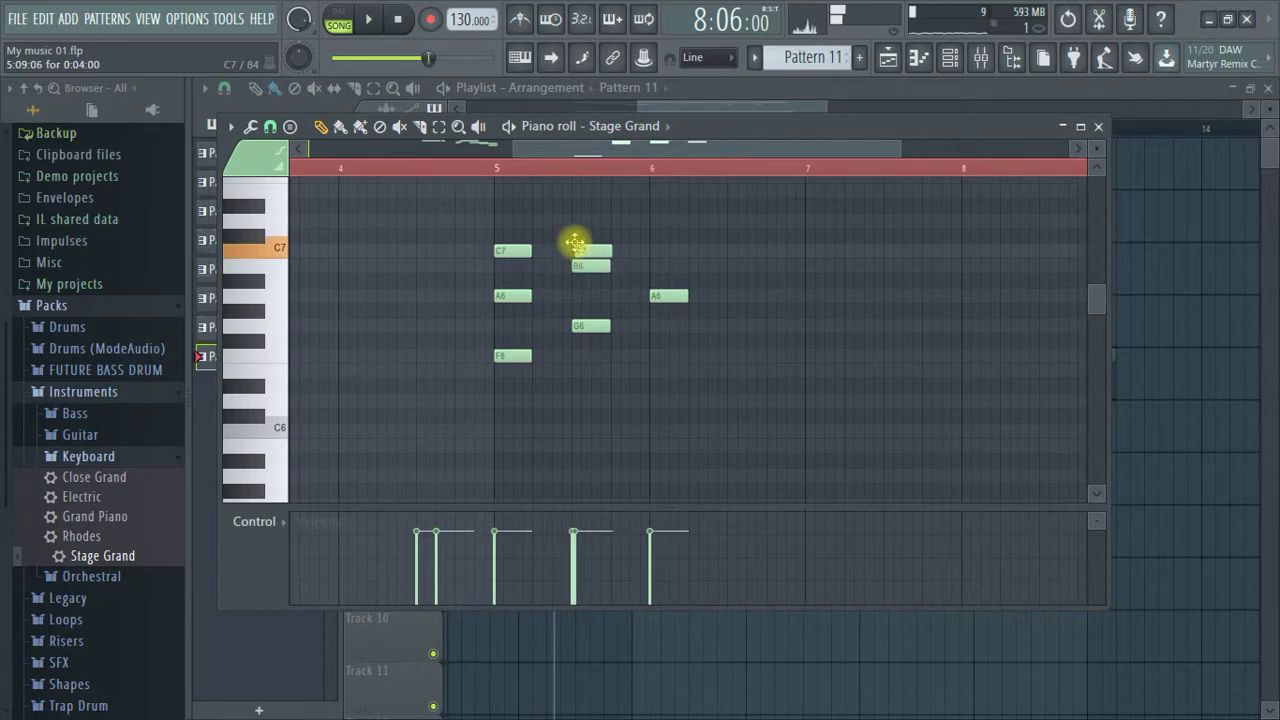
drag(573, 224, 571, 212)
key(space)
scroll(629, 294, up, 1)
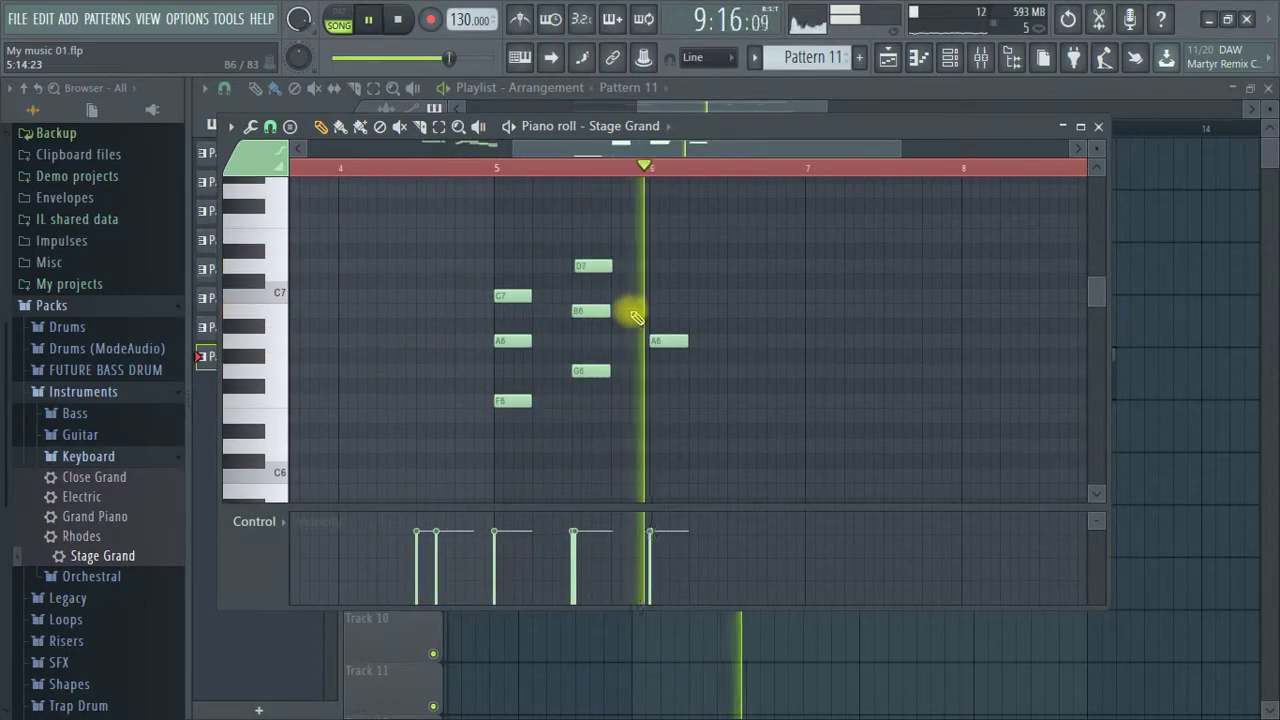
Stack C#7 and E7 on the A6 note at the start of bar 6 and listen to the chord.
key(space)
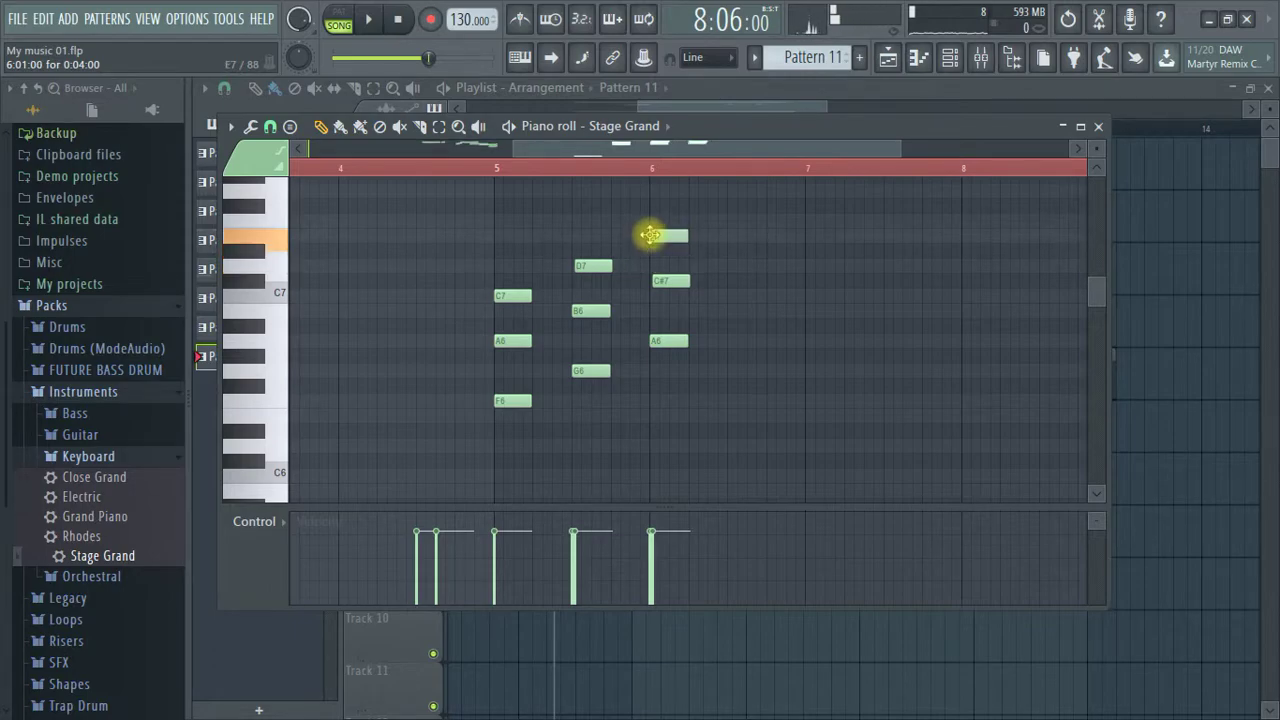
key(space)
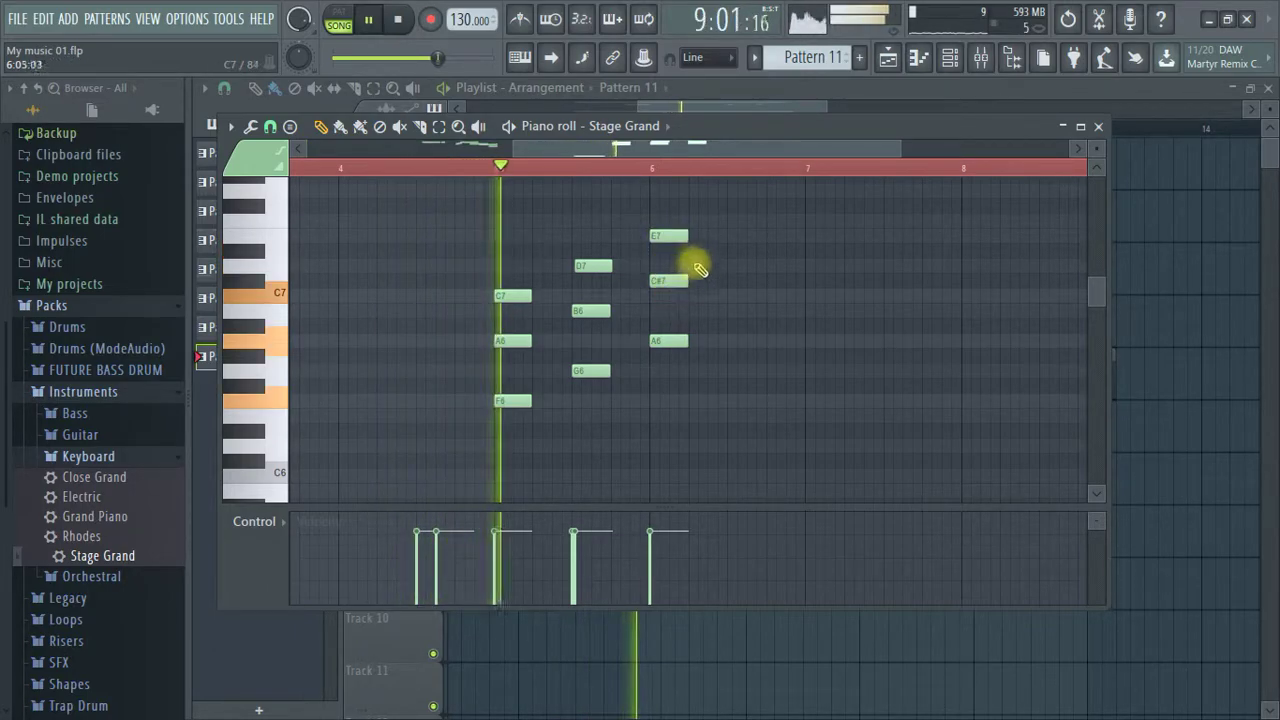
scroll(677, 165, up, 3)
key(space)
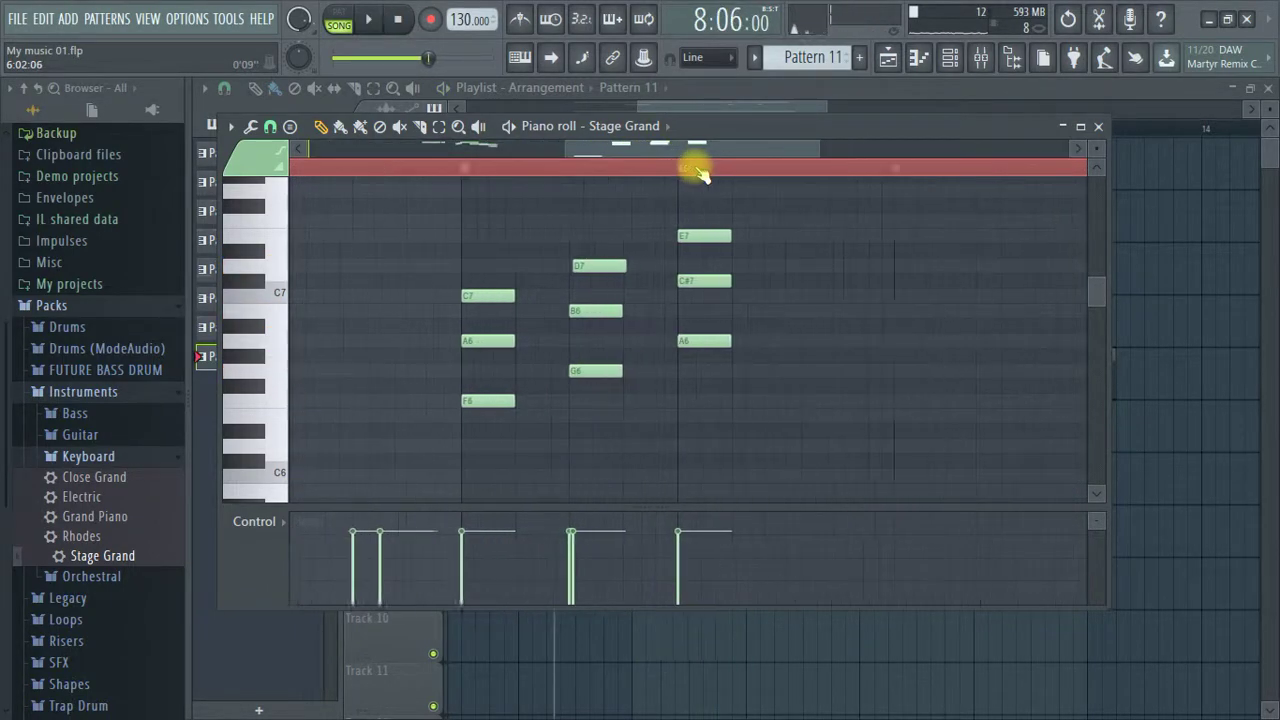
Add a four-step low G4 note at step 13 of bar 5 and listen to it with the chords.
scroll(655, 333, down, 4)
drag(609, 306, 603, 349)
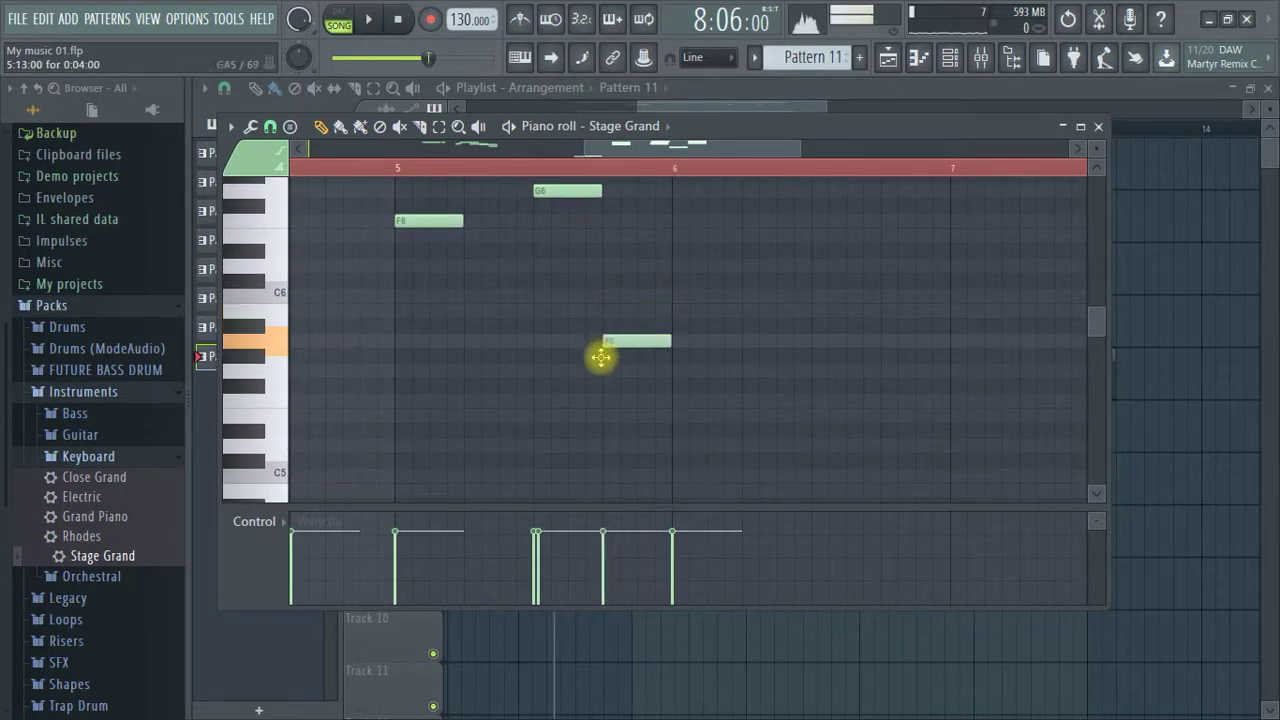
mouse_move(598, 450)
mouse_down()
mouse_move(594, 520)
mouse_move(607, 466)
mouse_up()
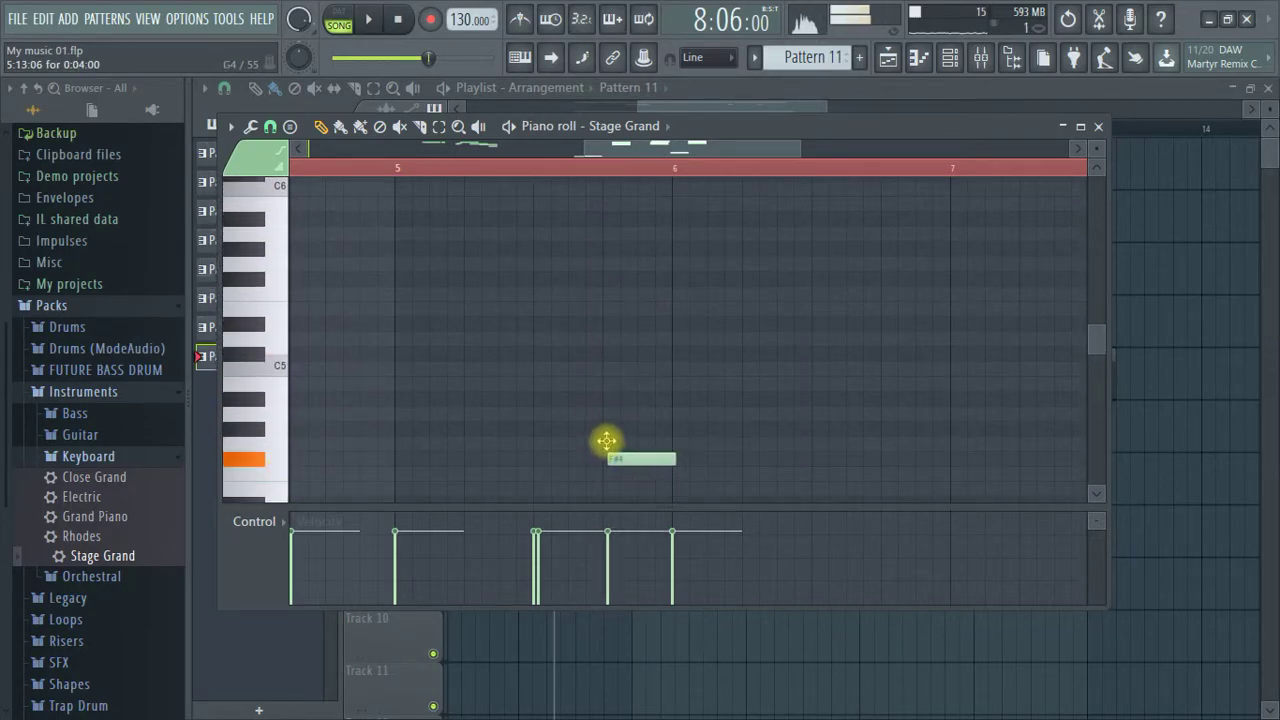
scroll(634, 420, down, 1)
key(space)
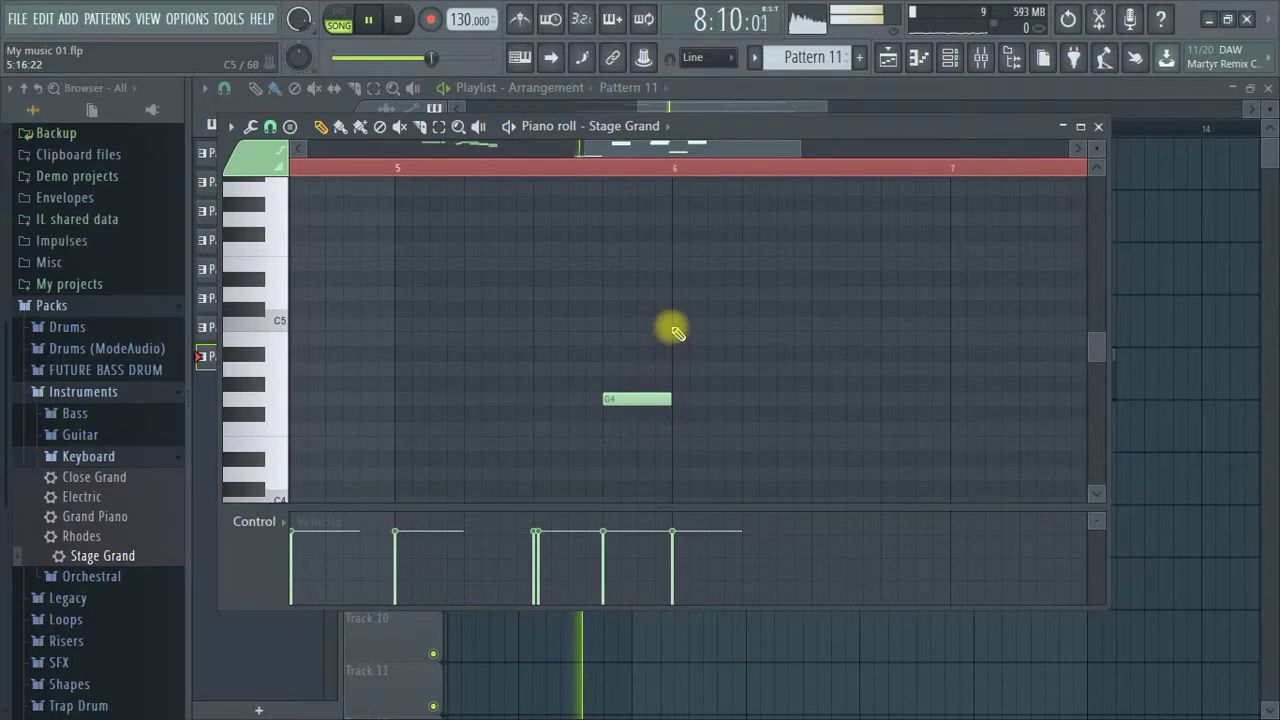
scroll(742, 267, down, 2)
scroll(745, 266, up, 3)
scroll(745, 266, down, 1)
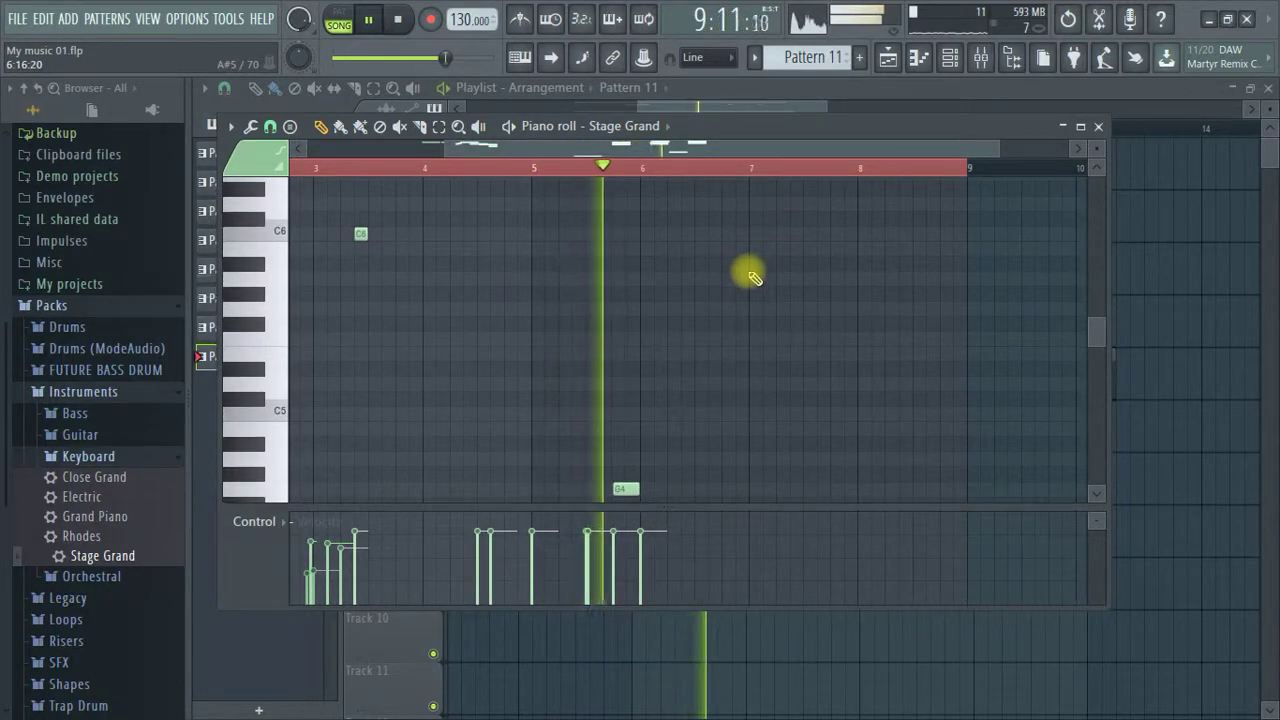
scroll(648, 242, down, 3)
scroll(617, 163, up, 2)
key(space)
Move the low G4 note to G3 at step 15 of bar 5, shorten it to two steps and lower its velocity.
drag(632, 351, 666, 487)
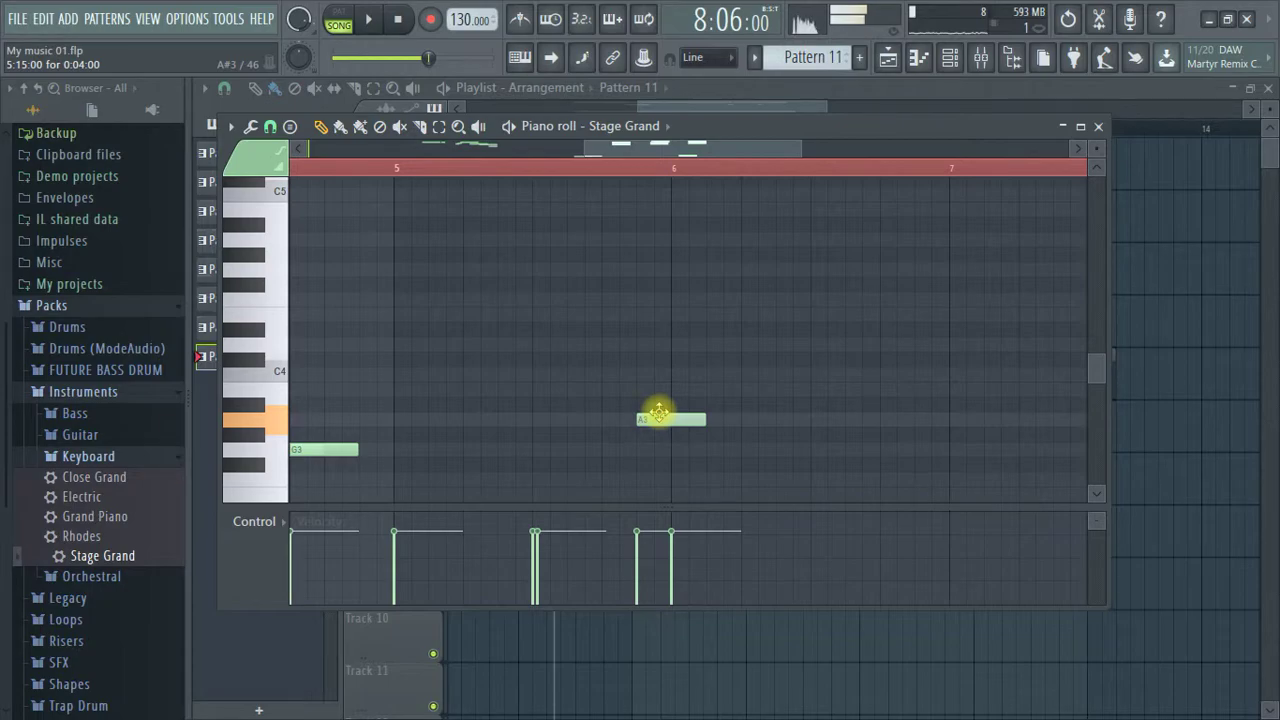
drag(705, 480, 672, 482)
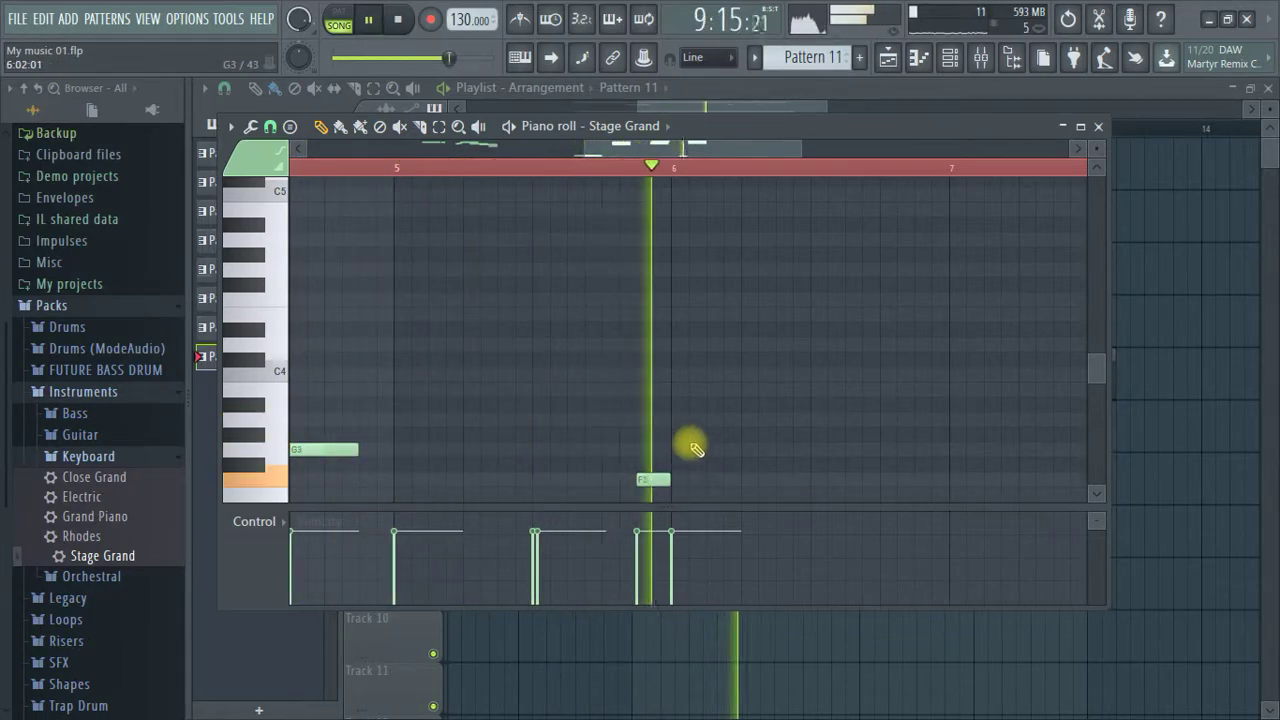
click(646, 558)
key(space)
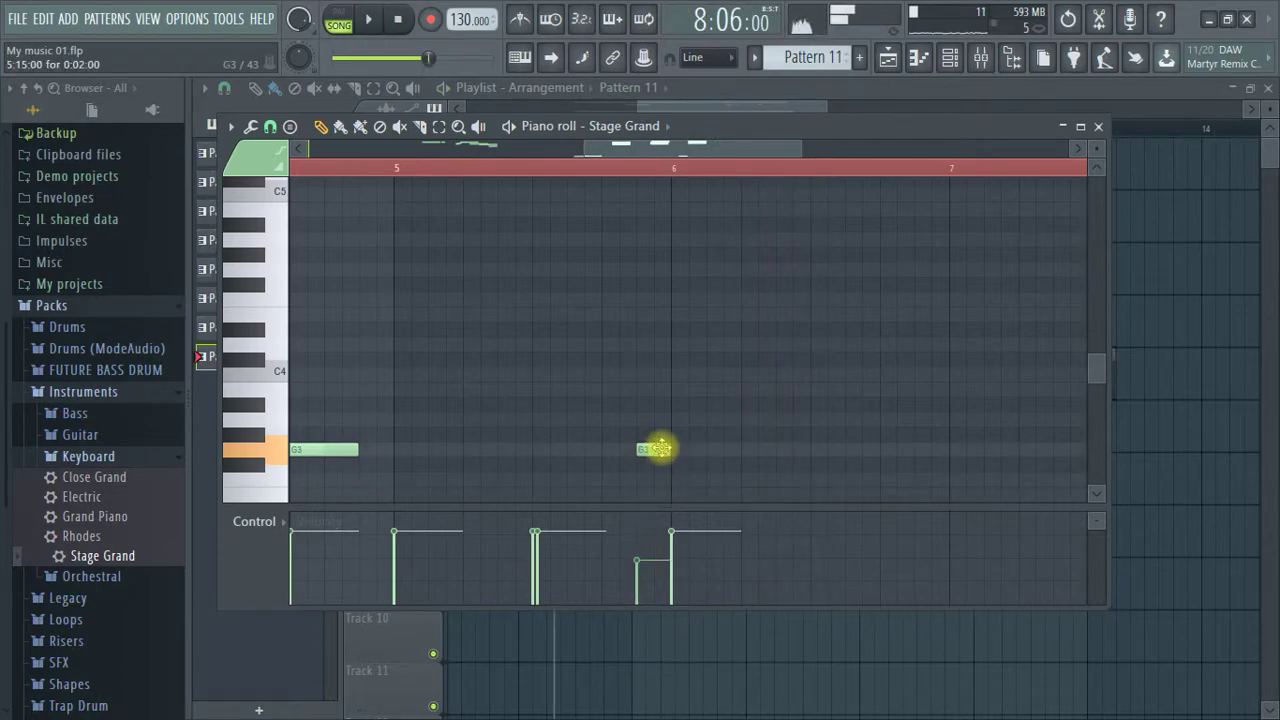
click(643, 553)
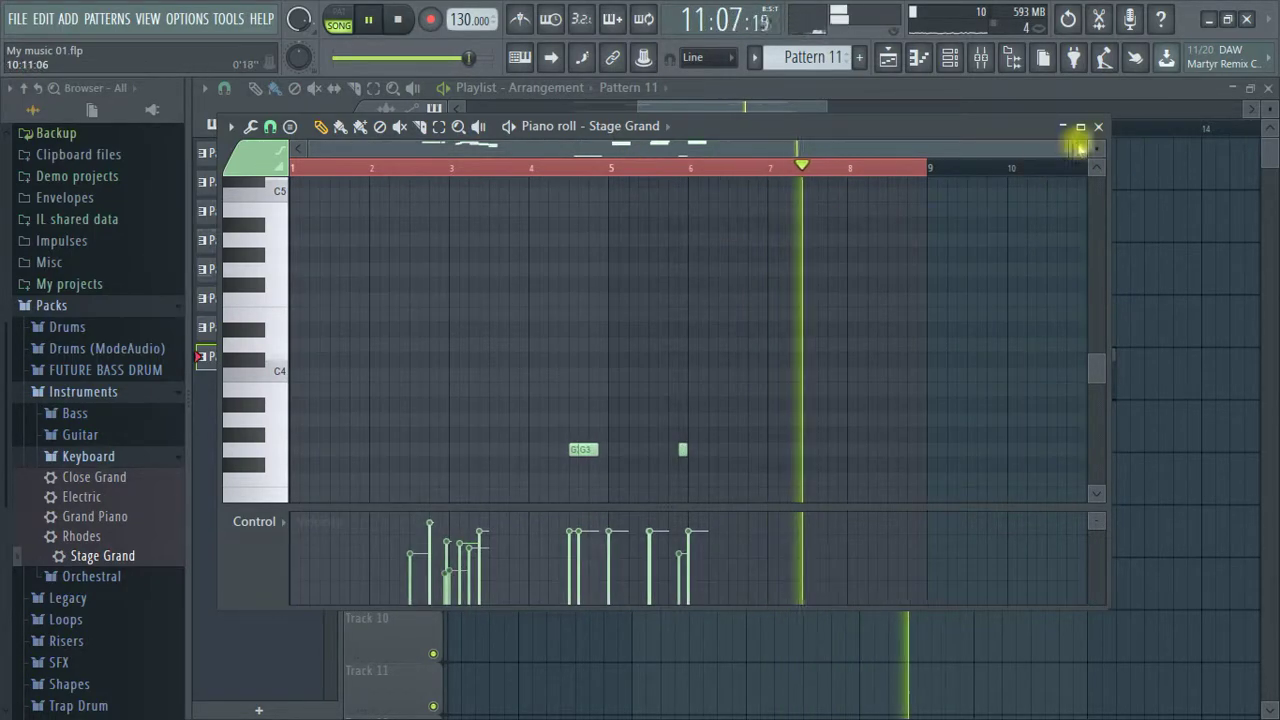
Return to the playlist and listen to the arrangement from bar 5.
click(1098, 126)
scroll(851, 129, down, 5)
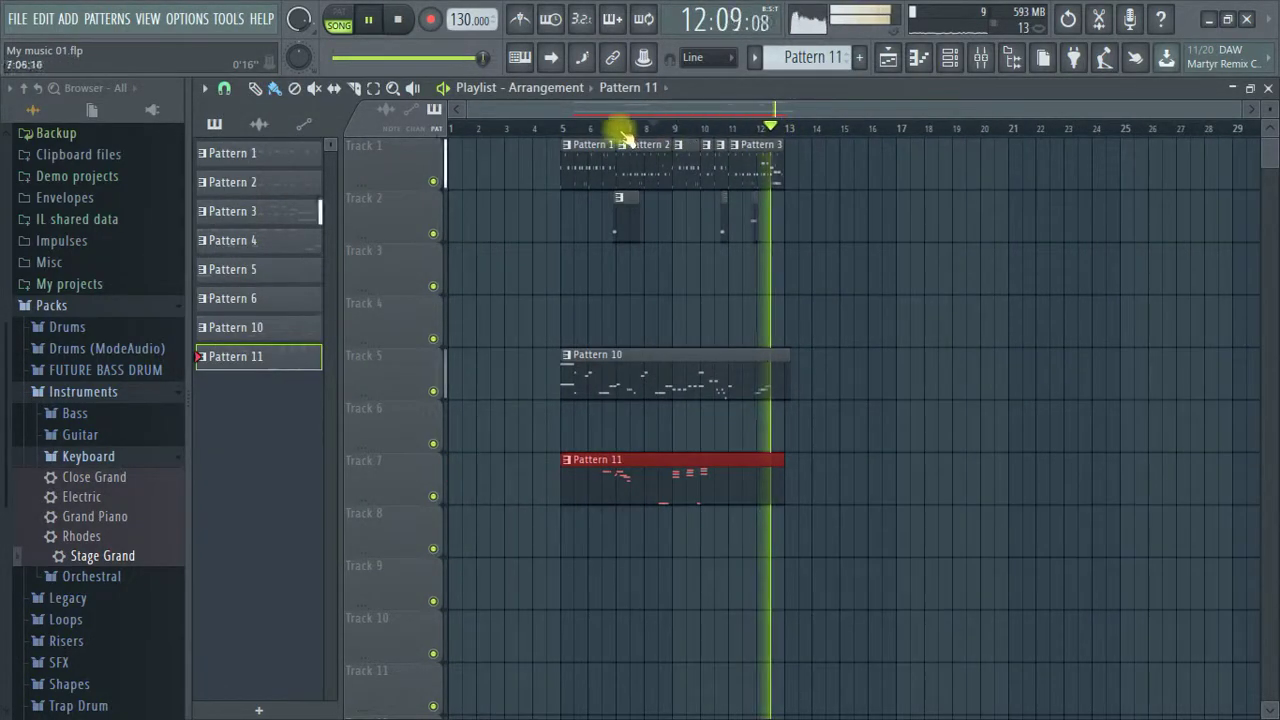
click(562, 130)
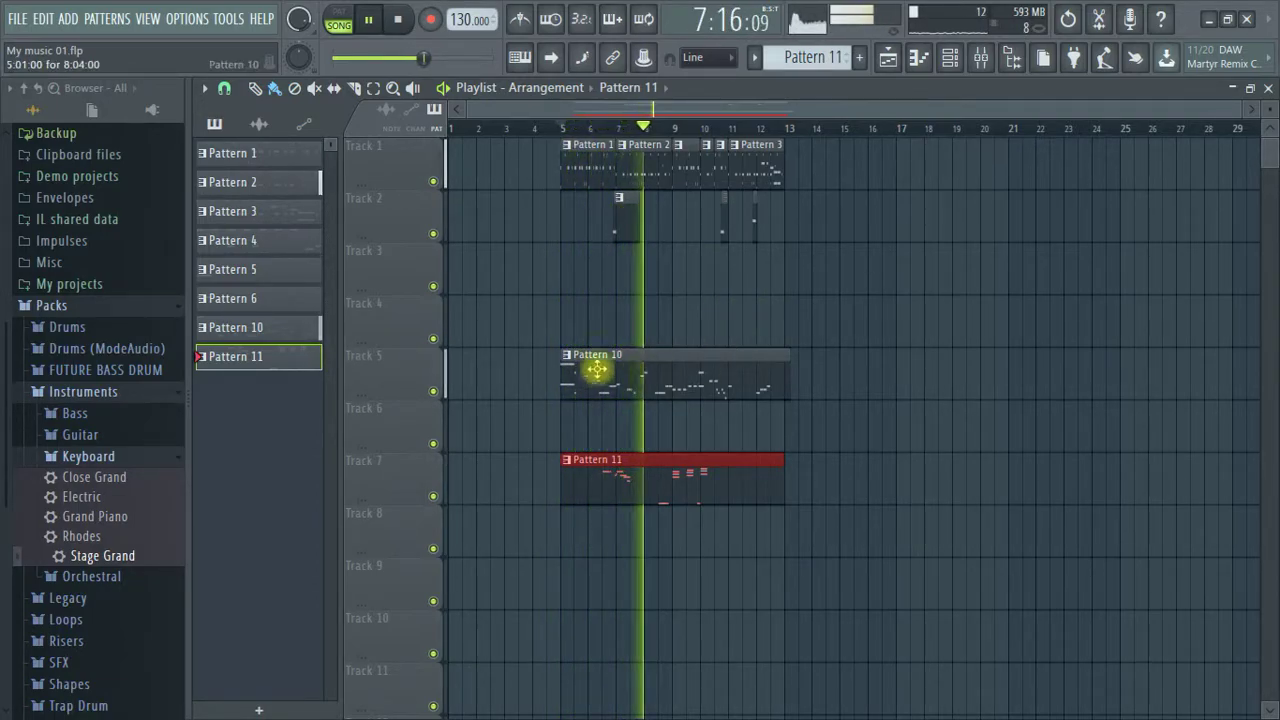
List the Guitar presets in the browser, show the channel rack and switch to the empty Pattern 13.
click(152, 456)
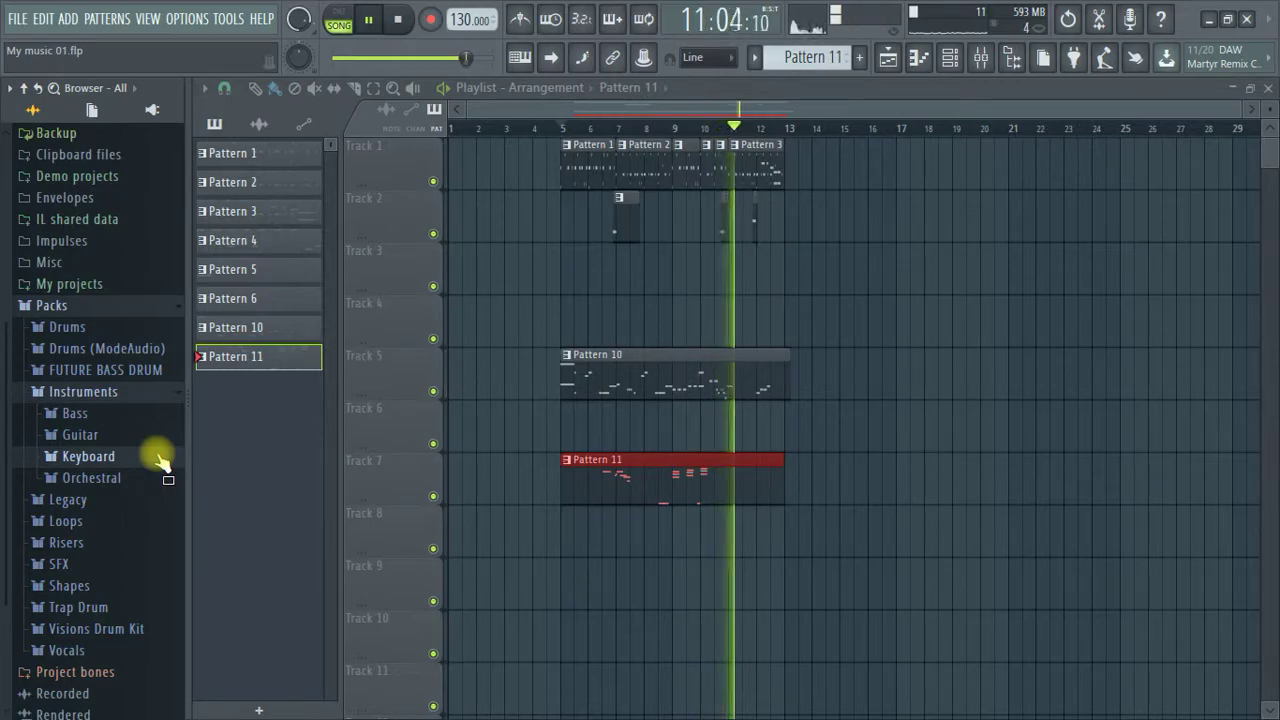
click(126, 435)
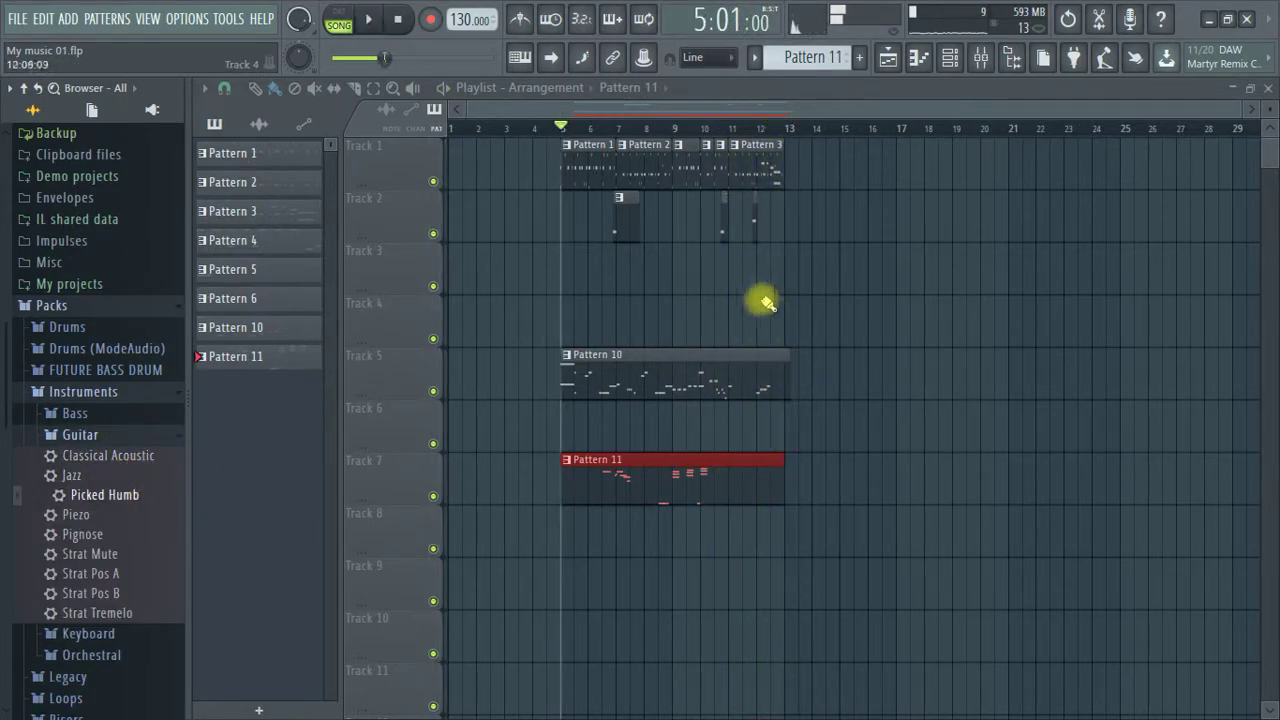
click(950, 58)
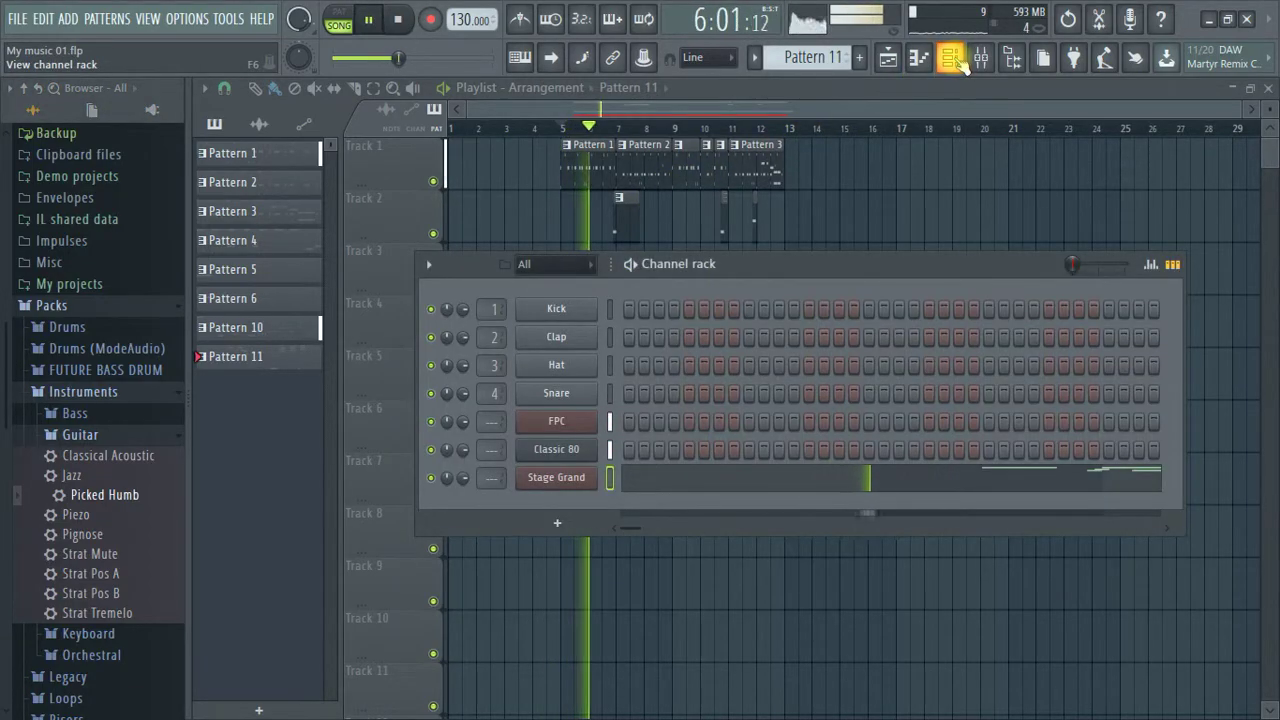
key(space)
scroll(806, 57, up, 1)
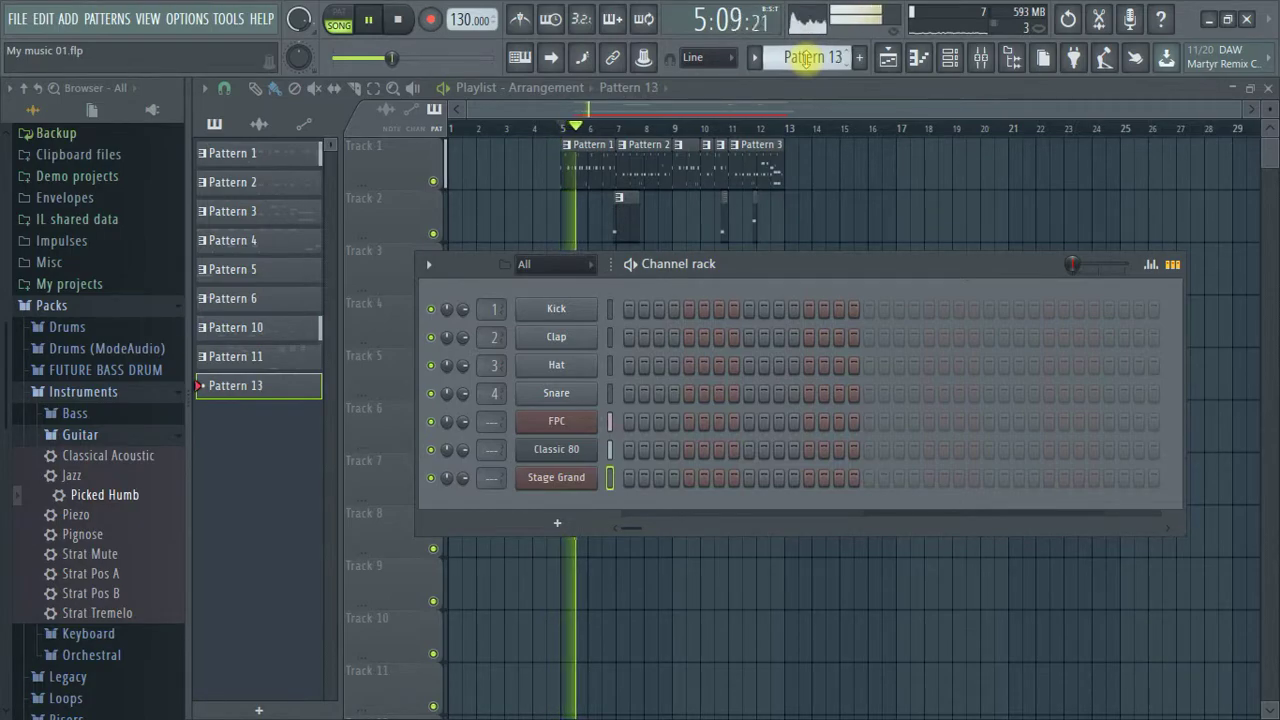
scroll(806, 57, up, 1)
key(space)
Add the Picked Humb guitar preset as a new channel and replace it with the Classical Acoustic preset.
click(100, 458)
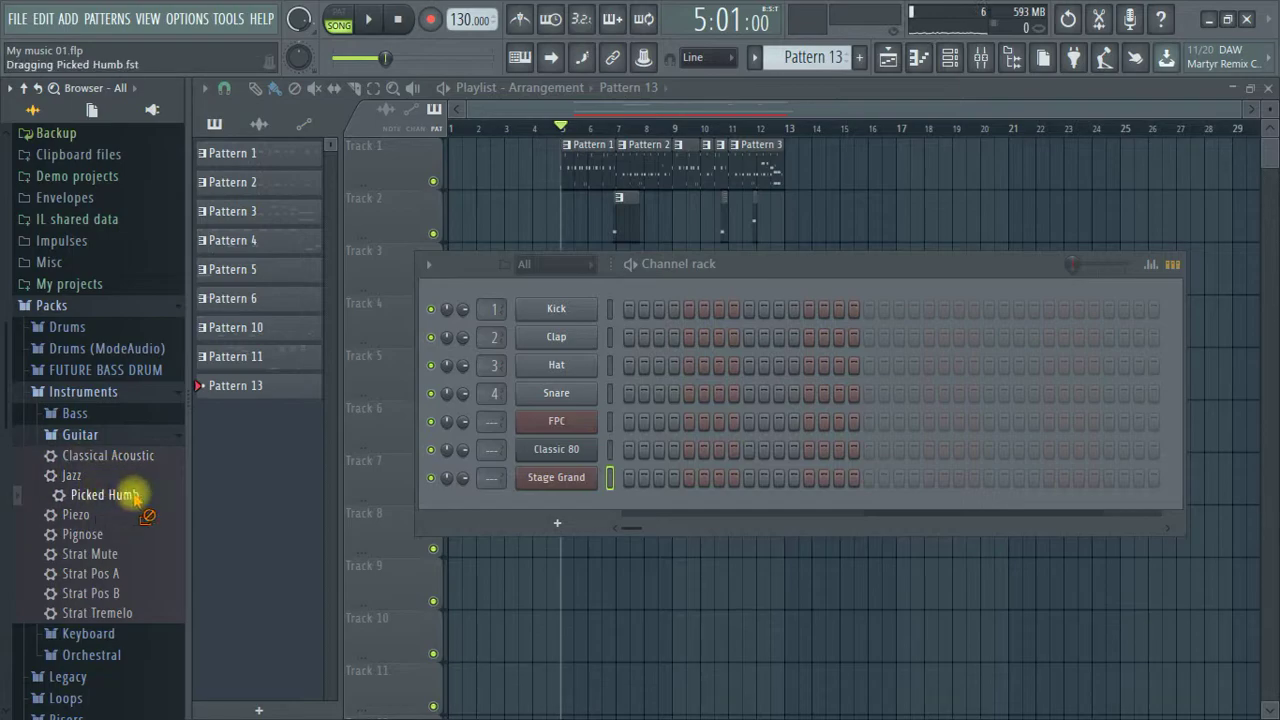
mouse_move(553, 499)
mouse_down()
mouse_move(545, 510)
mouse_move(557, 515)
mouse_up()
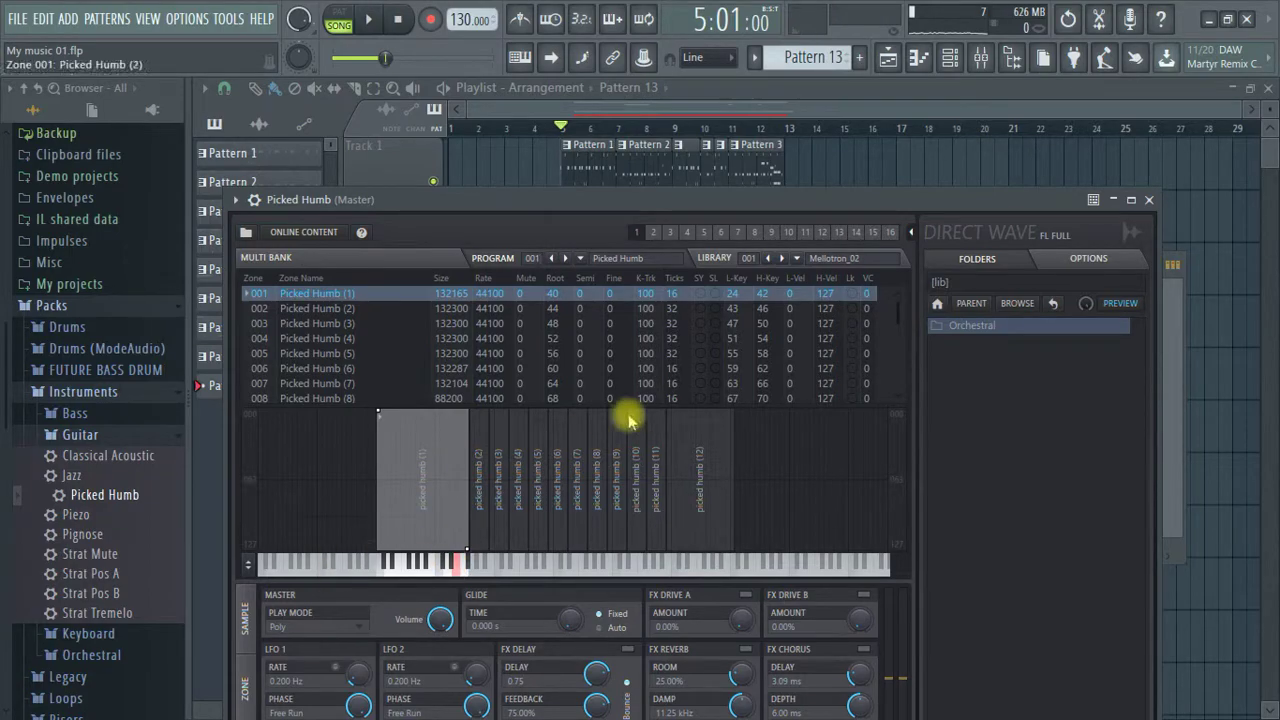
click(1149, 200)
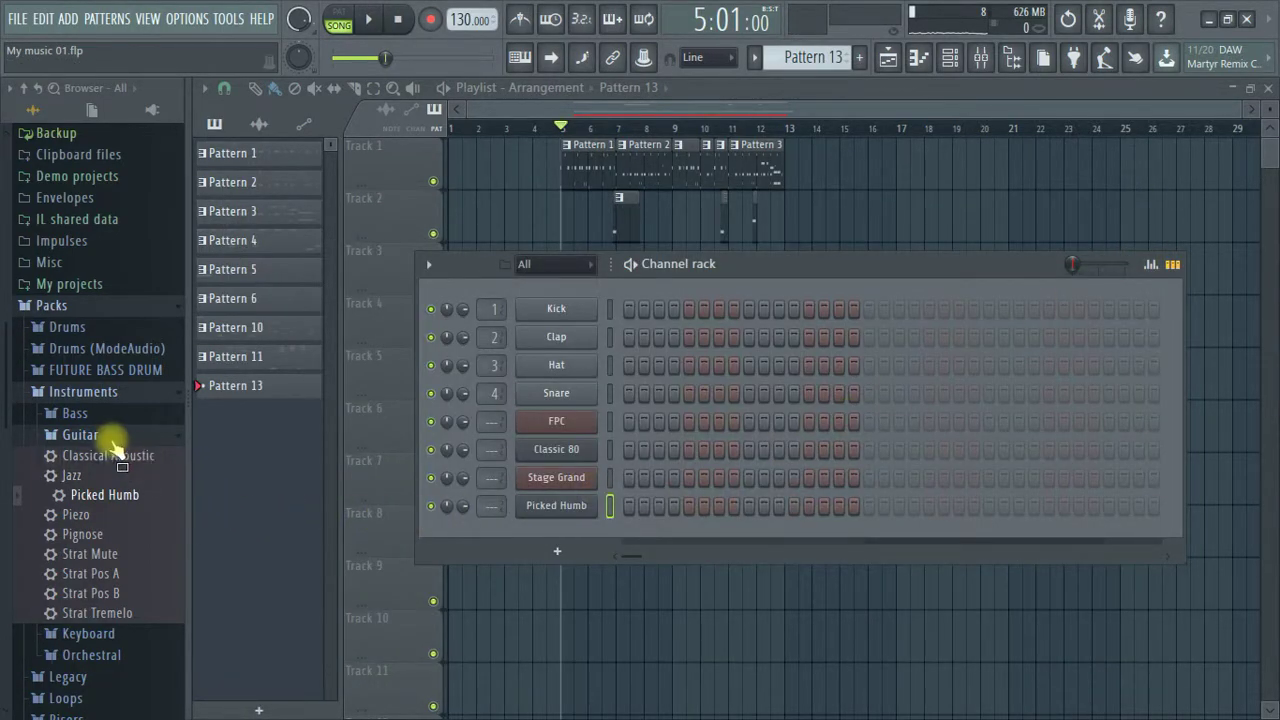
drag(486, 510, 573, 514)
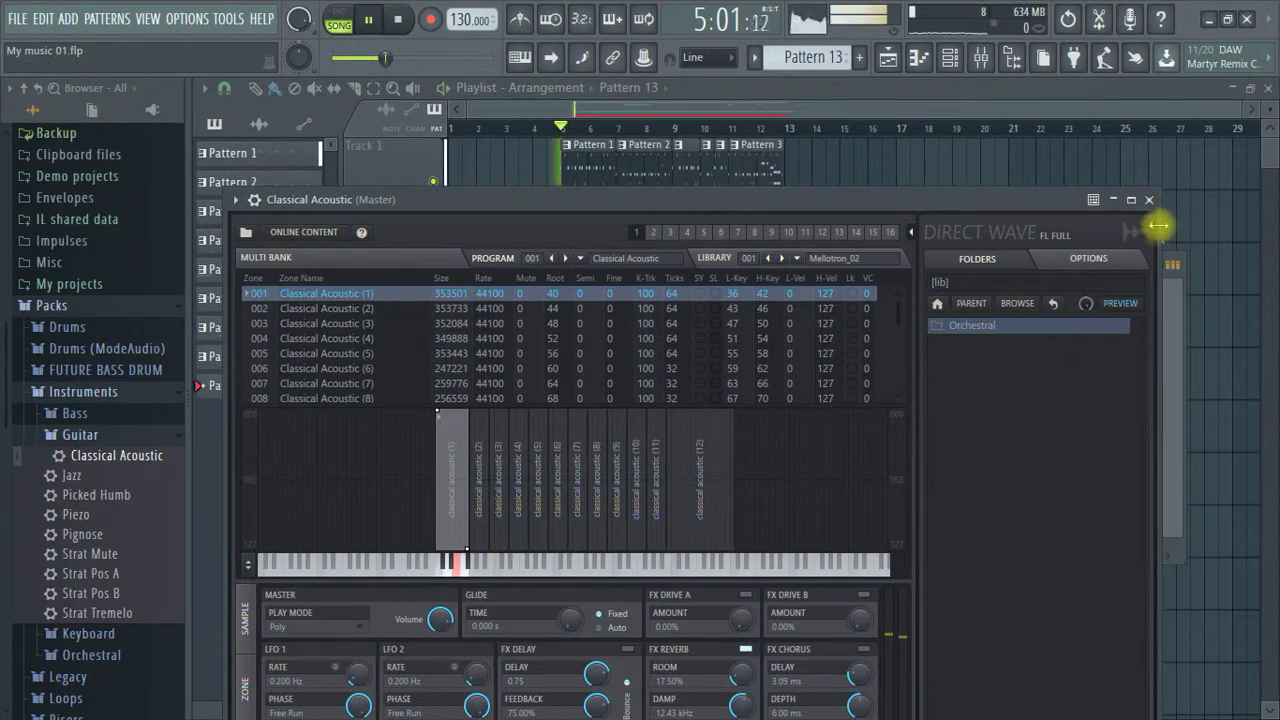
click(1149, 200)
Open the Classical Acoustic channel's piano roll and draw a one-bar F4 note at bar 3.
right_click(560, 505)
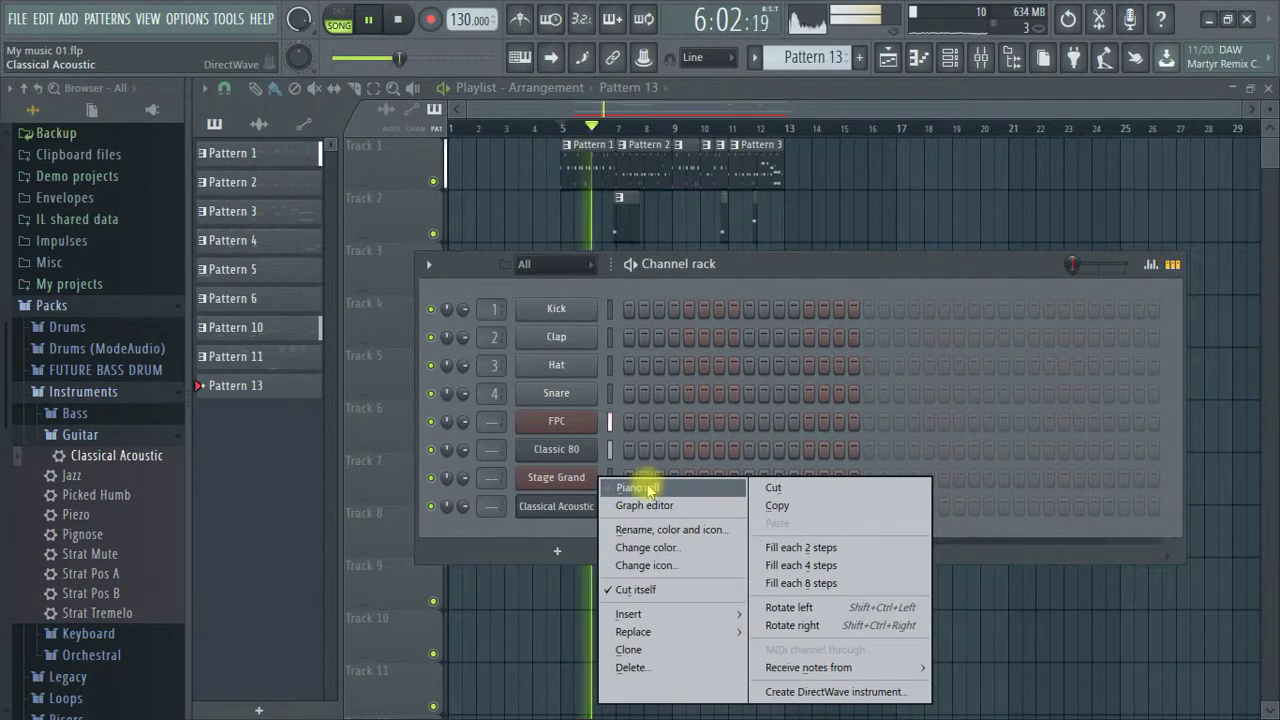
click(600, 489)
key(space)
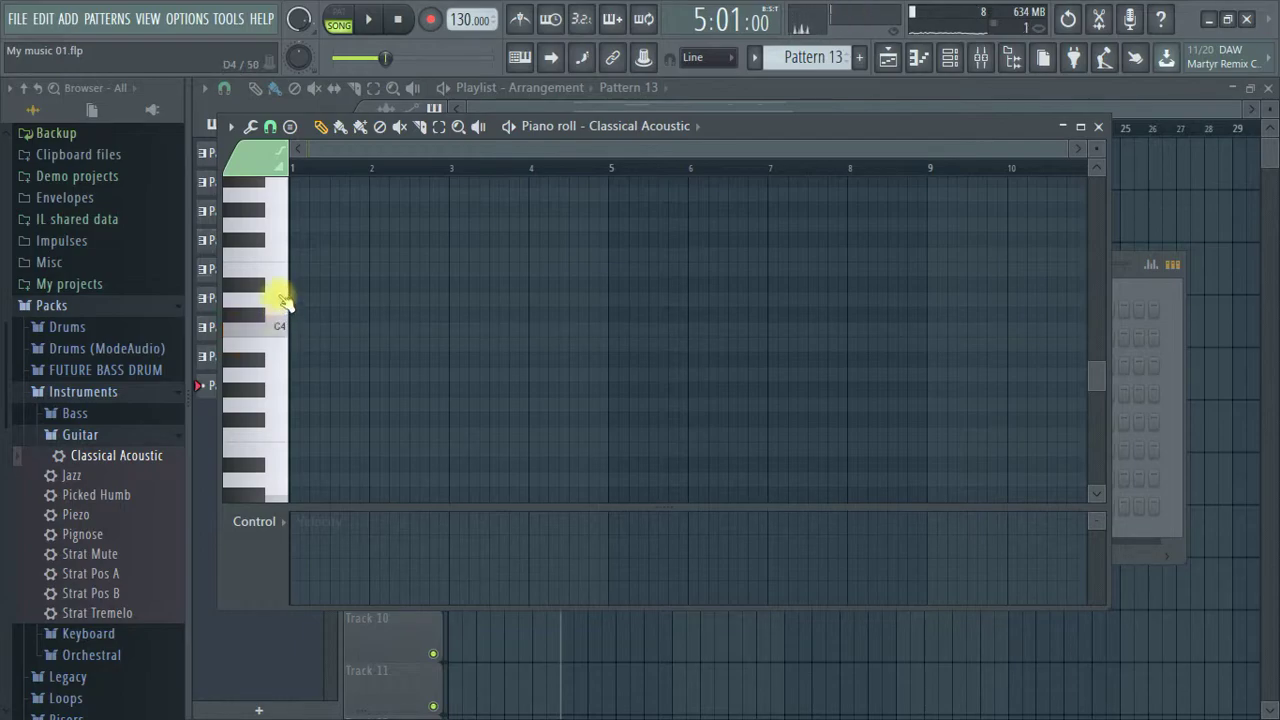
scroll(357, 330, up, 2)
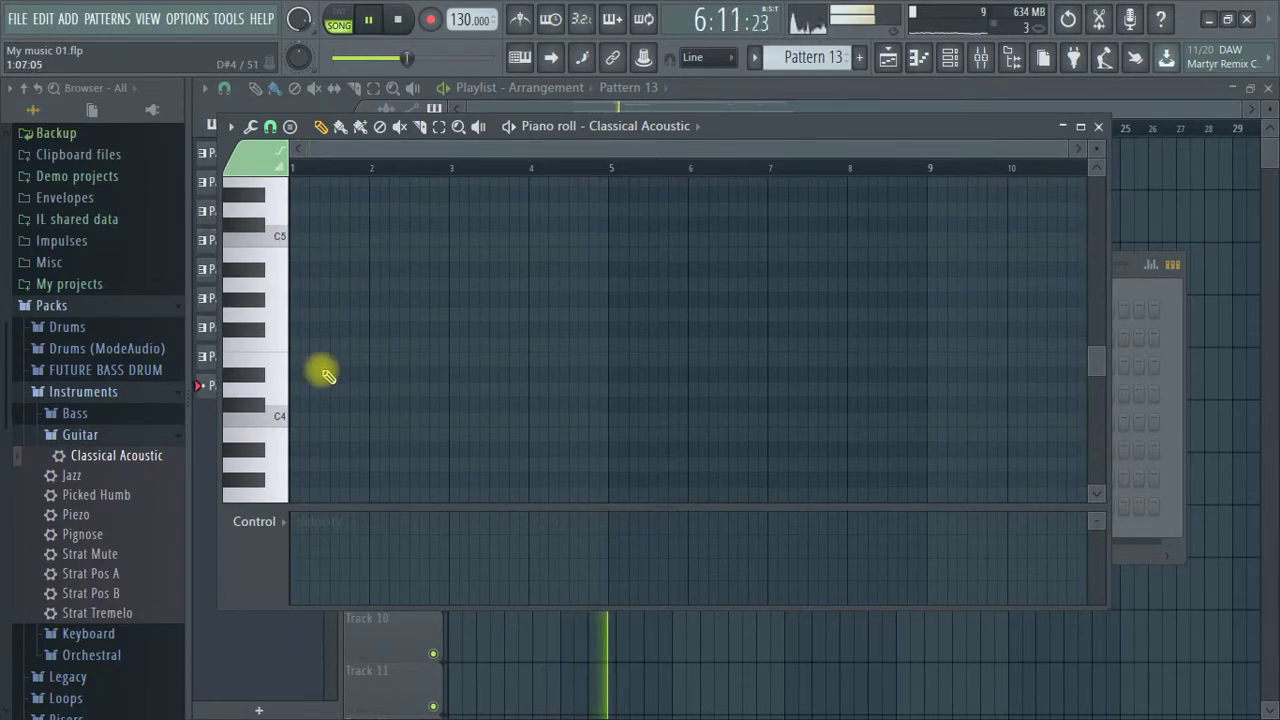
scroll(345, 369, down, 1)
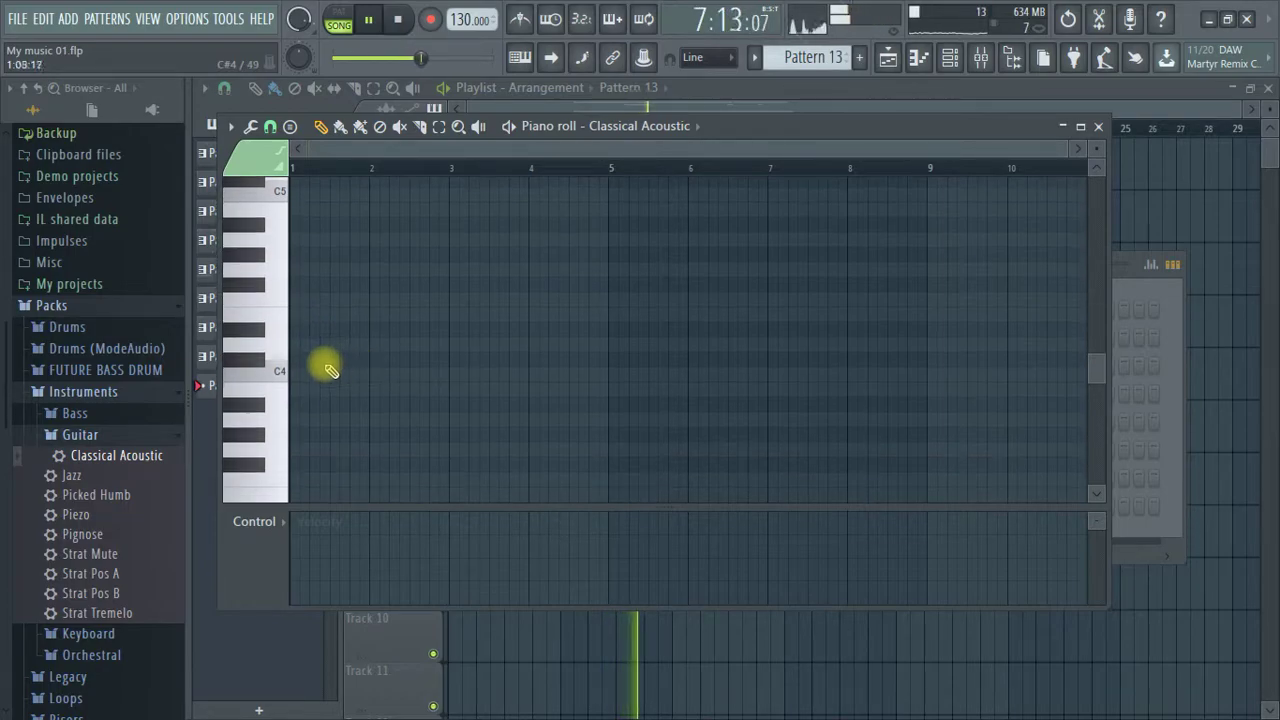
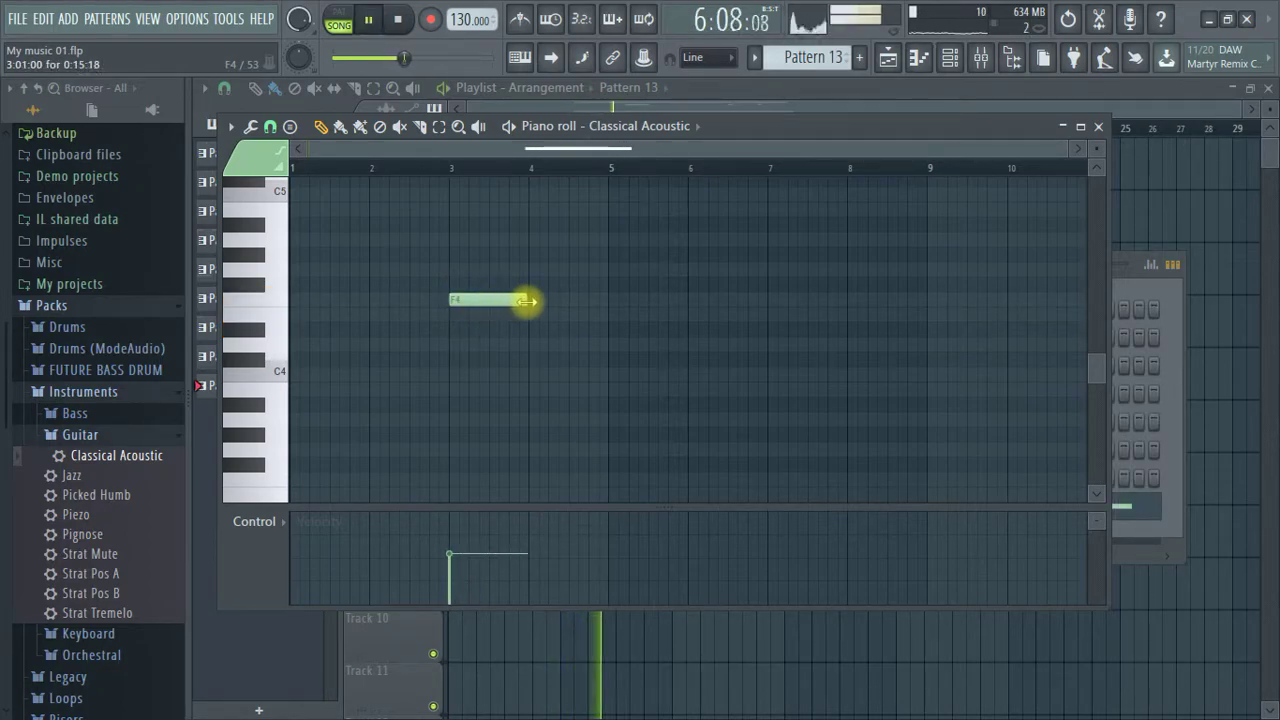
Place Pattern 13 on Track 9 at bar 5 of the playlist and reopen its piano roll.
click(1099, 127)
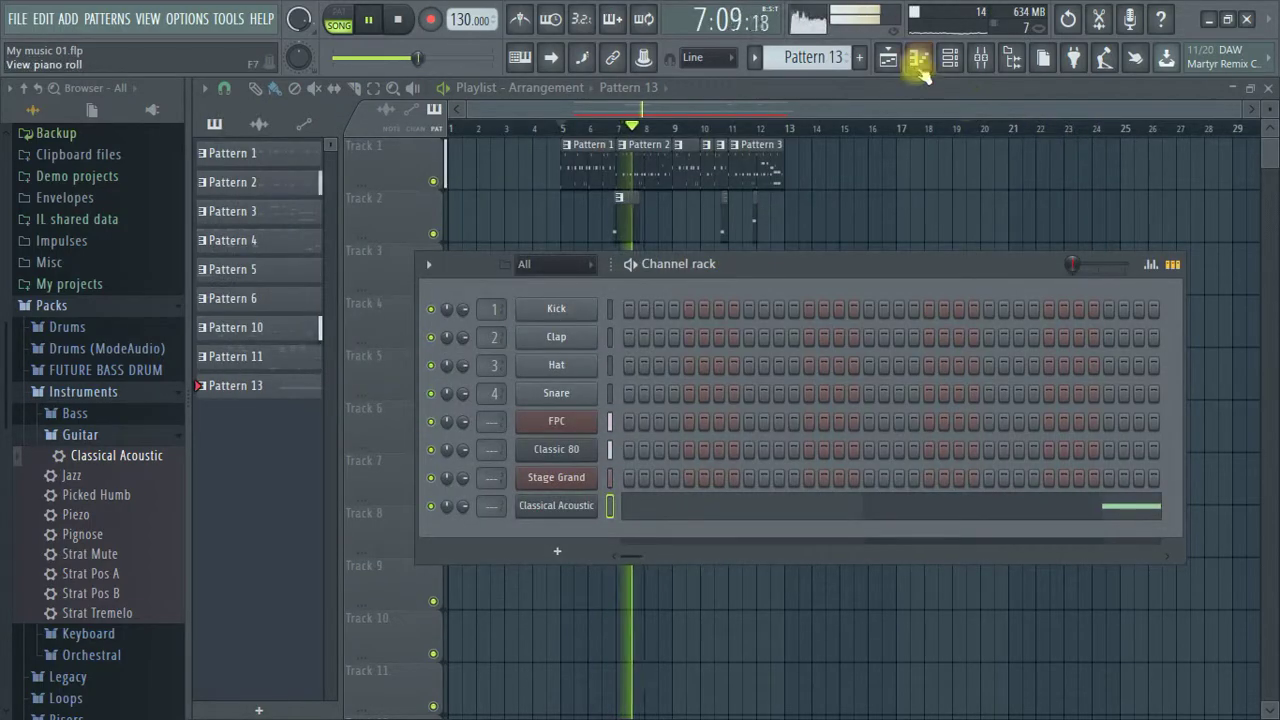
click(920, 57)
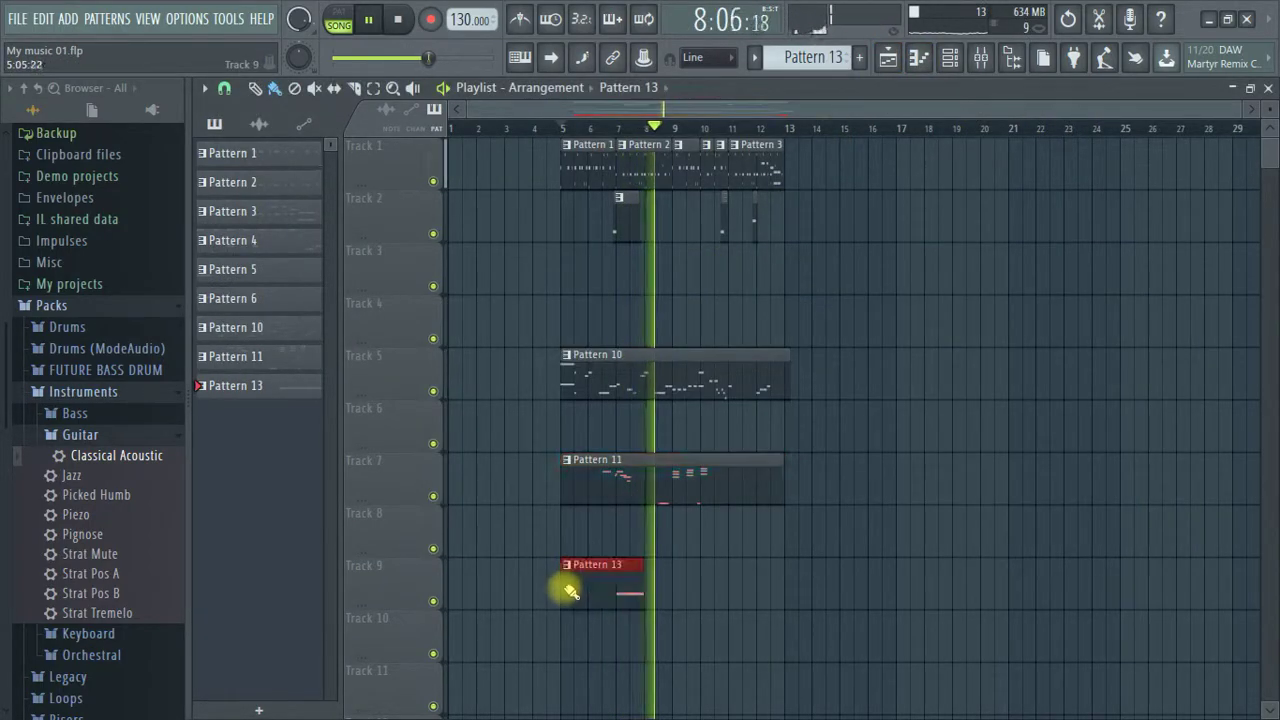
double_click(621, 580)
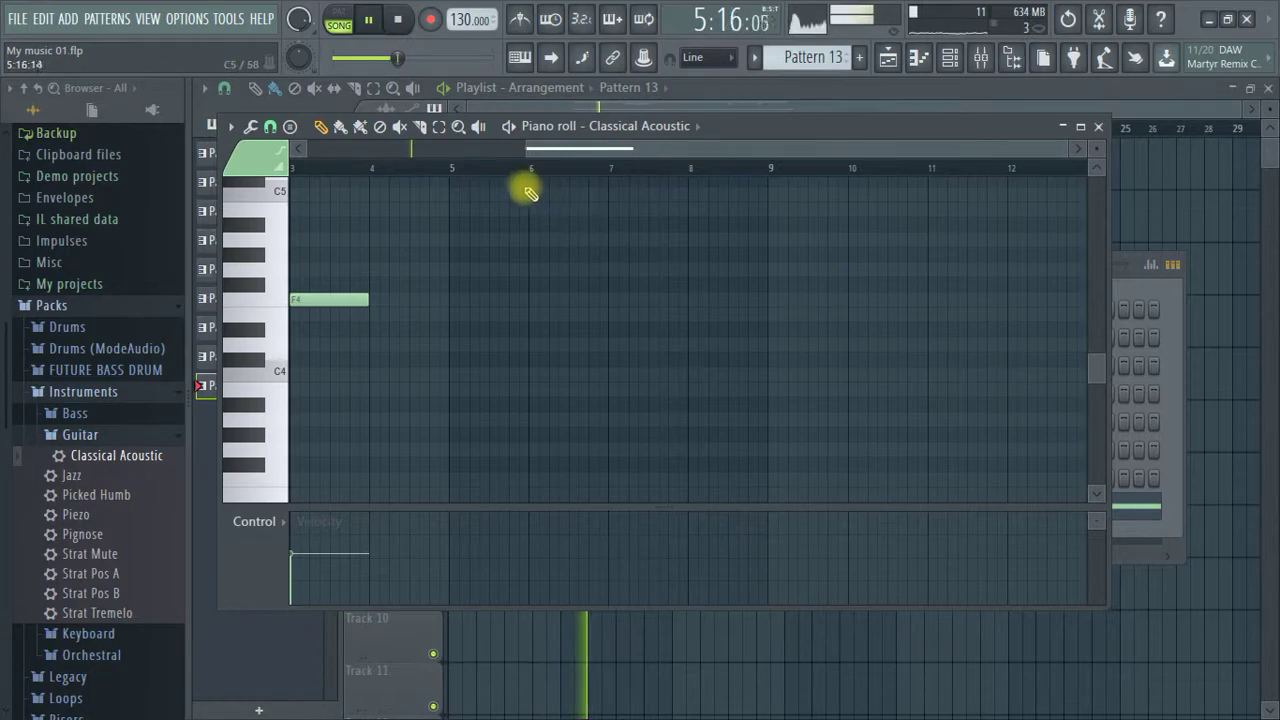
Move the F4 guitar note to step 13 of bar 3 and listen to it with the arrangement.
scroll(517, 163, up, 2)
scroll(686, 263, up, 2)
drag(582, 390, 651, 392)
click(512, 168)
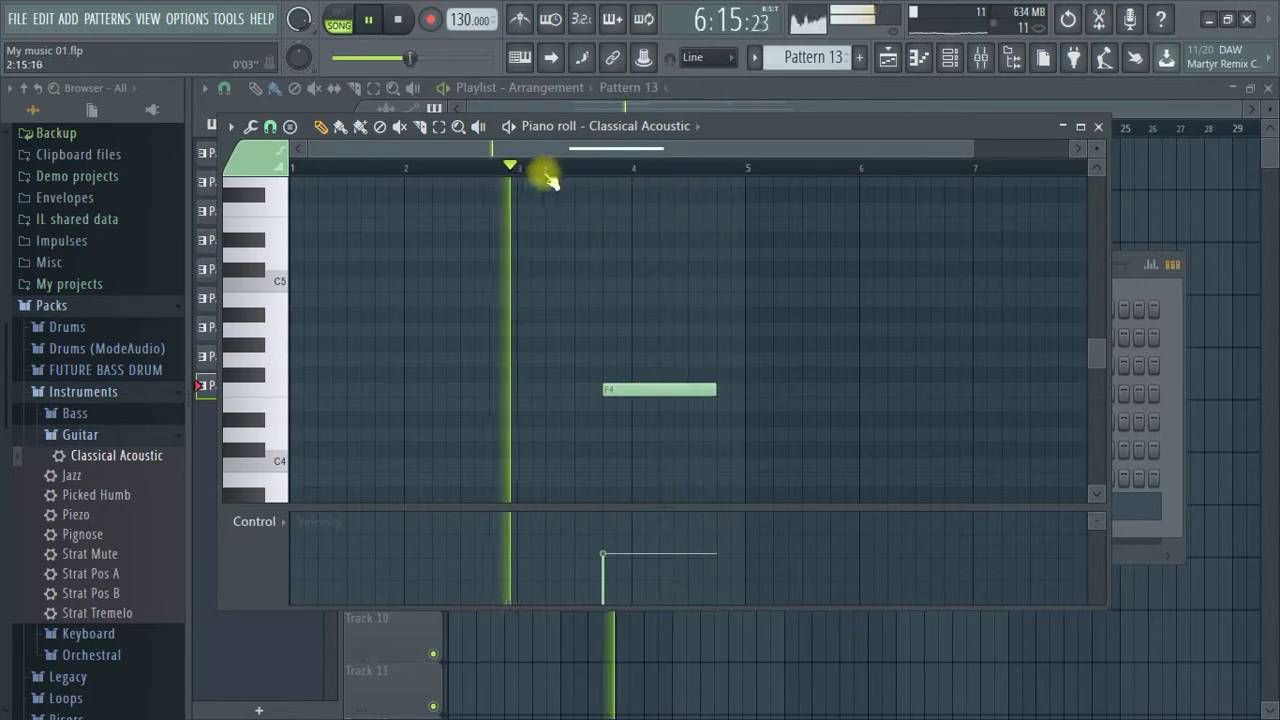
scroll(674, 169, up, 3)
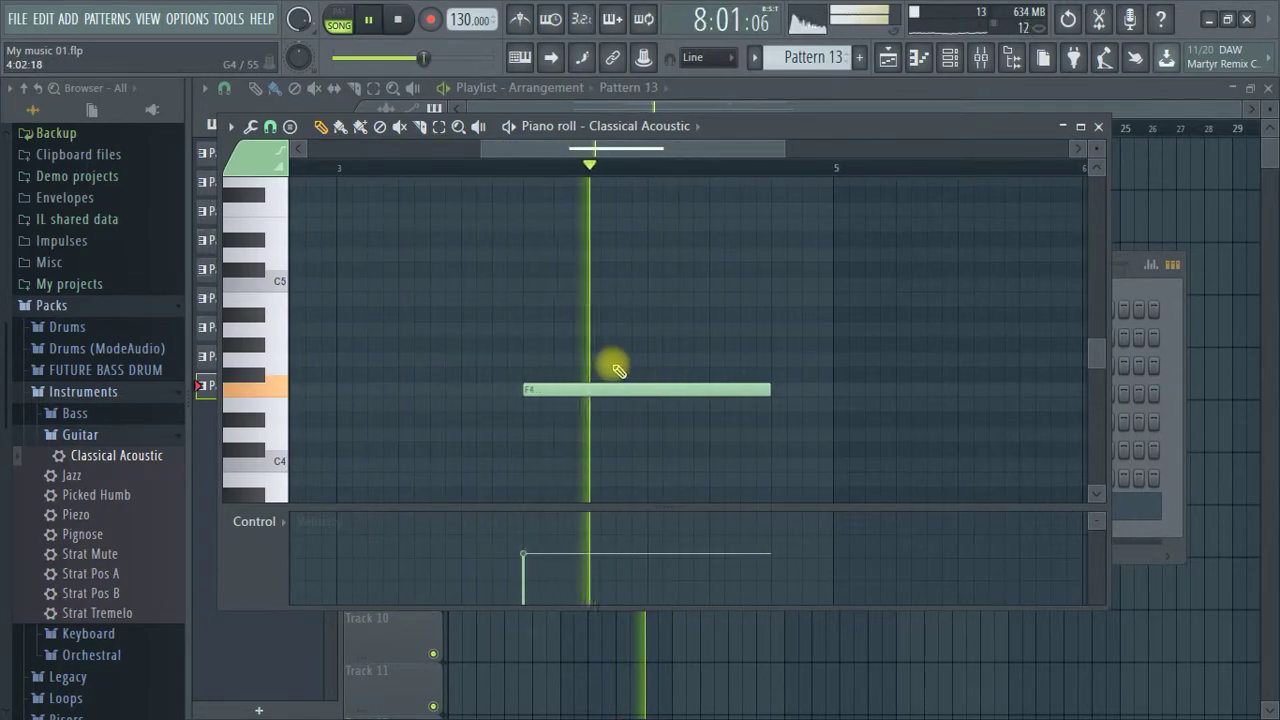
scroll(615, 368, down, 2)
key(space)
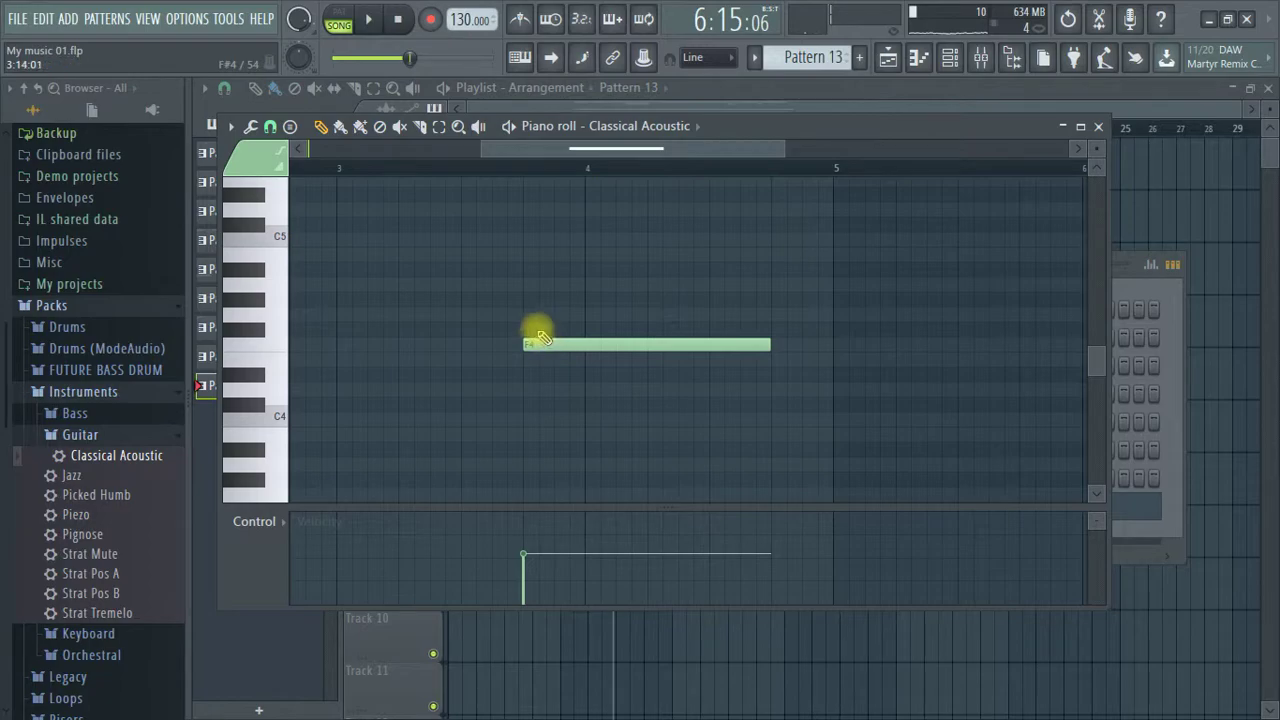
Stack A4 and C5 on the F4 guitar note, try the C5 note at F3 and undo that move.
drag(528, 325, 524, 237)
drag(593, 277, 525, 437)
scroll(591, 269, down, 2)
key(space)
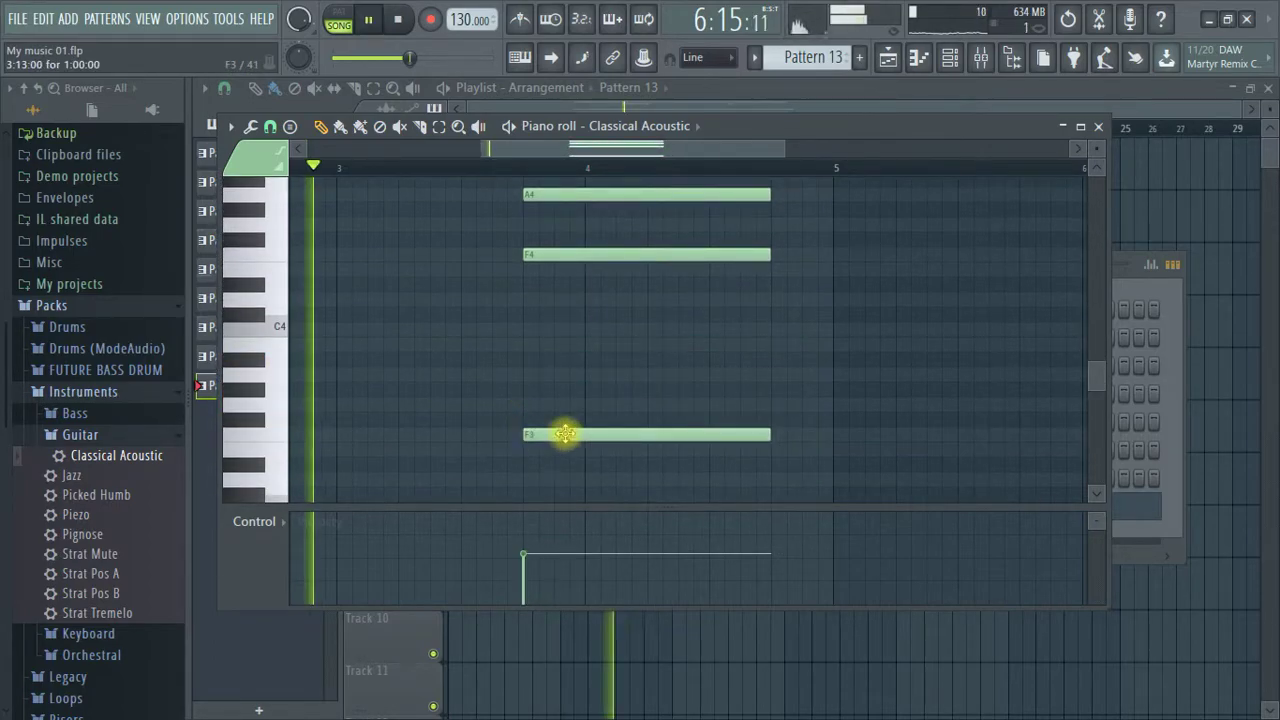
scroll(608, 394, up, 2)
key(ctrl+z)
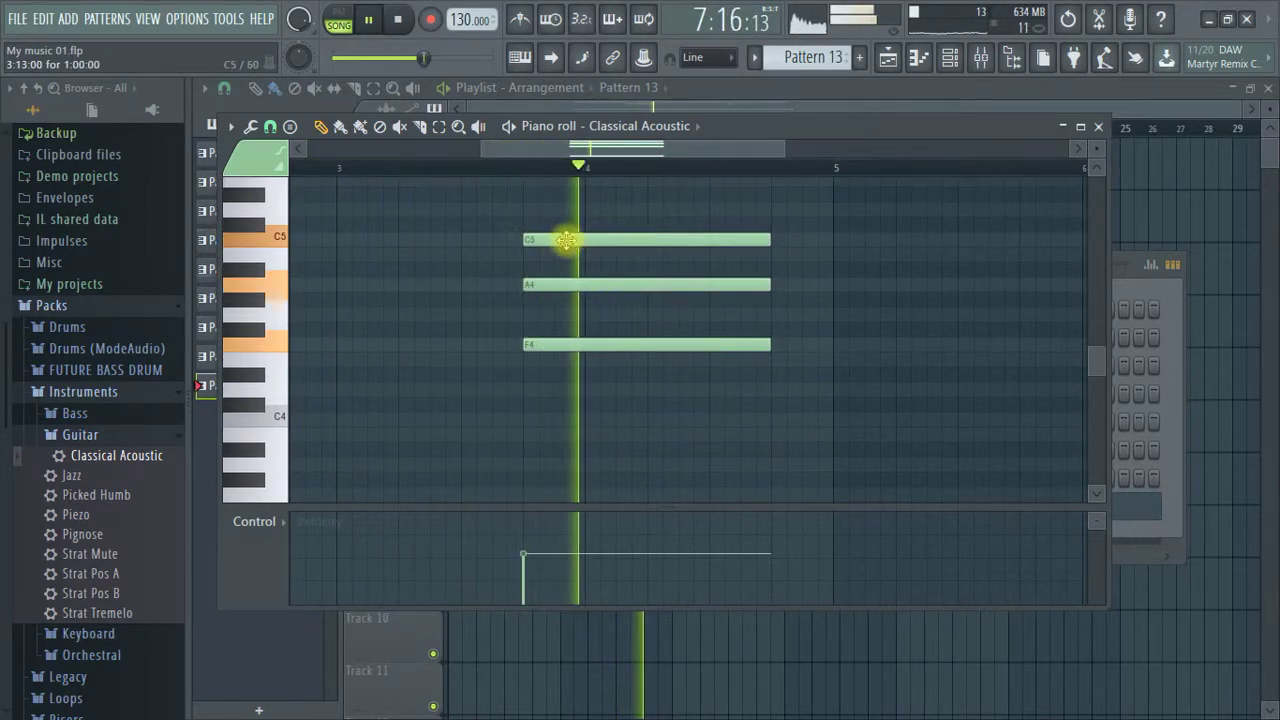
Move the chord's C5 note down to C4, add a one-bar F3 note below it and listen to the chord.
key(space)
drag(563, 246, 567, 425)
key(space)
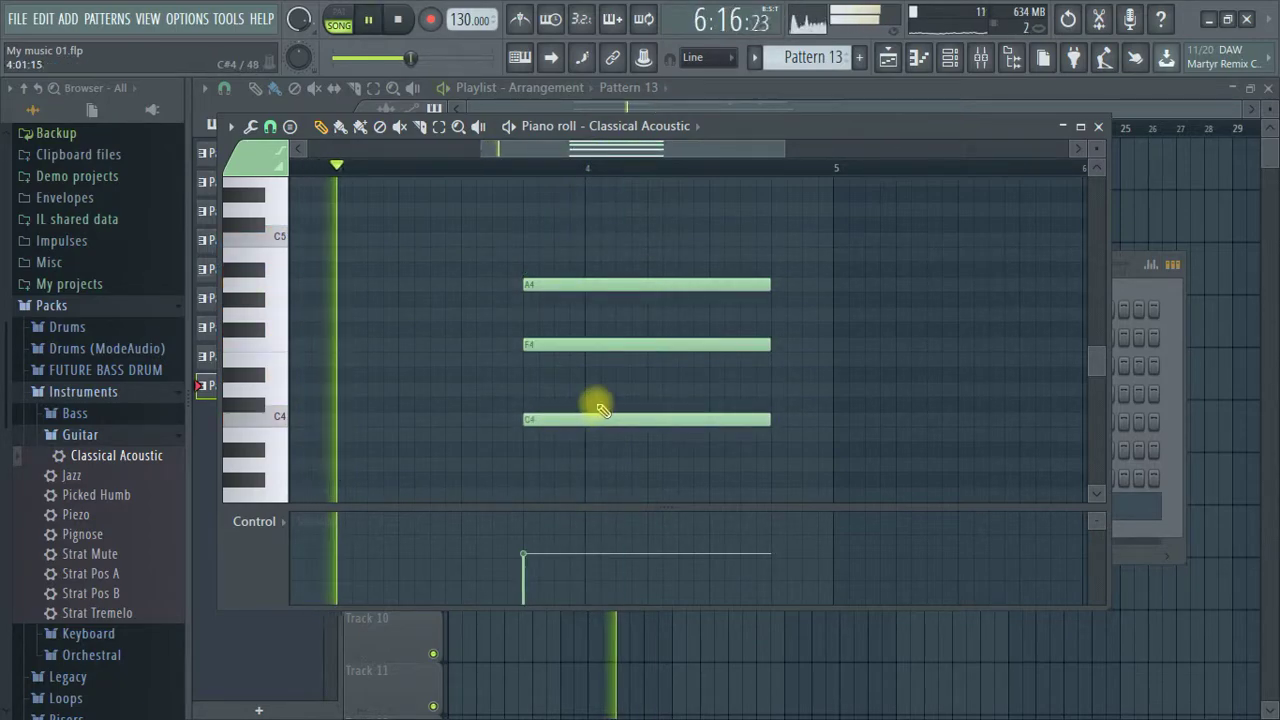
scroll(575, 300, down, 2)
scroll(550, 180, down, 2)
scroll(556, 170, down, 2)
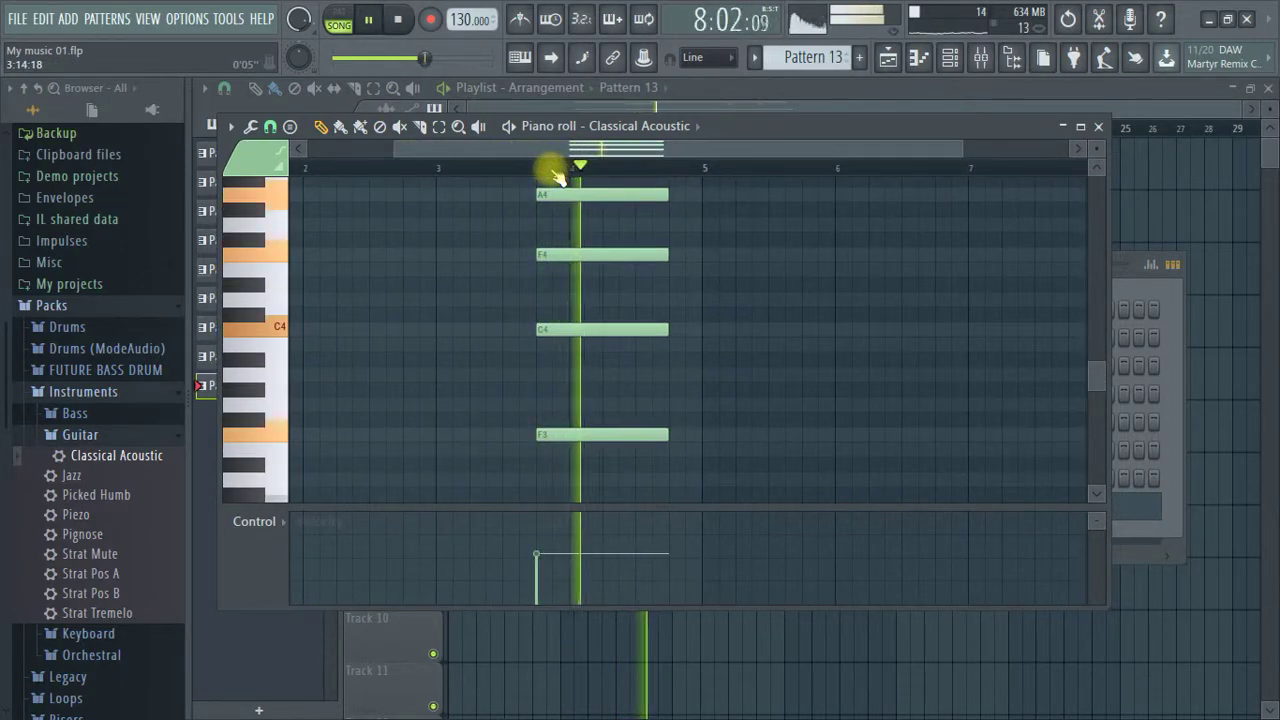
Leave the guitar piano roll, list the Orchestral presets in the browser and switch to the empty Pattern 14.
click(1098, 127)
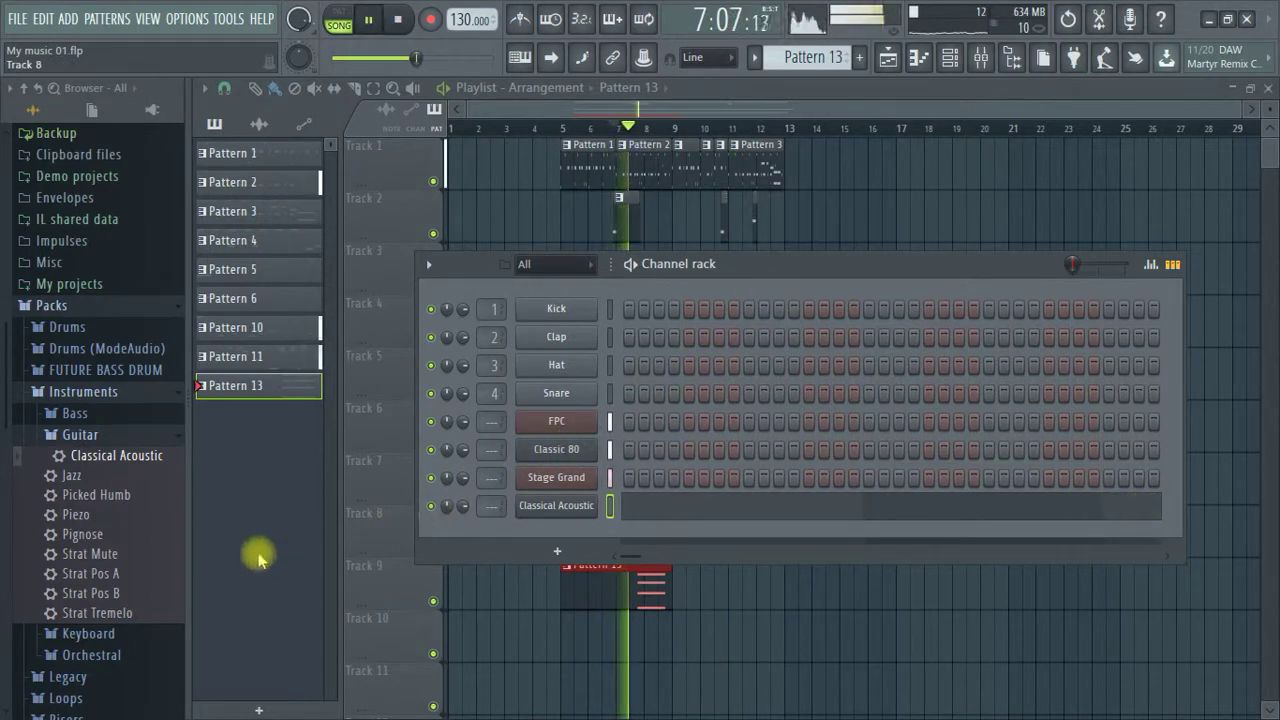
click(115, 433)
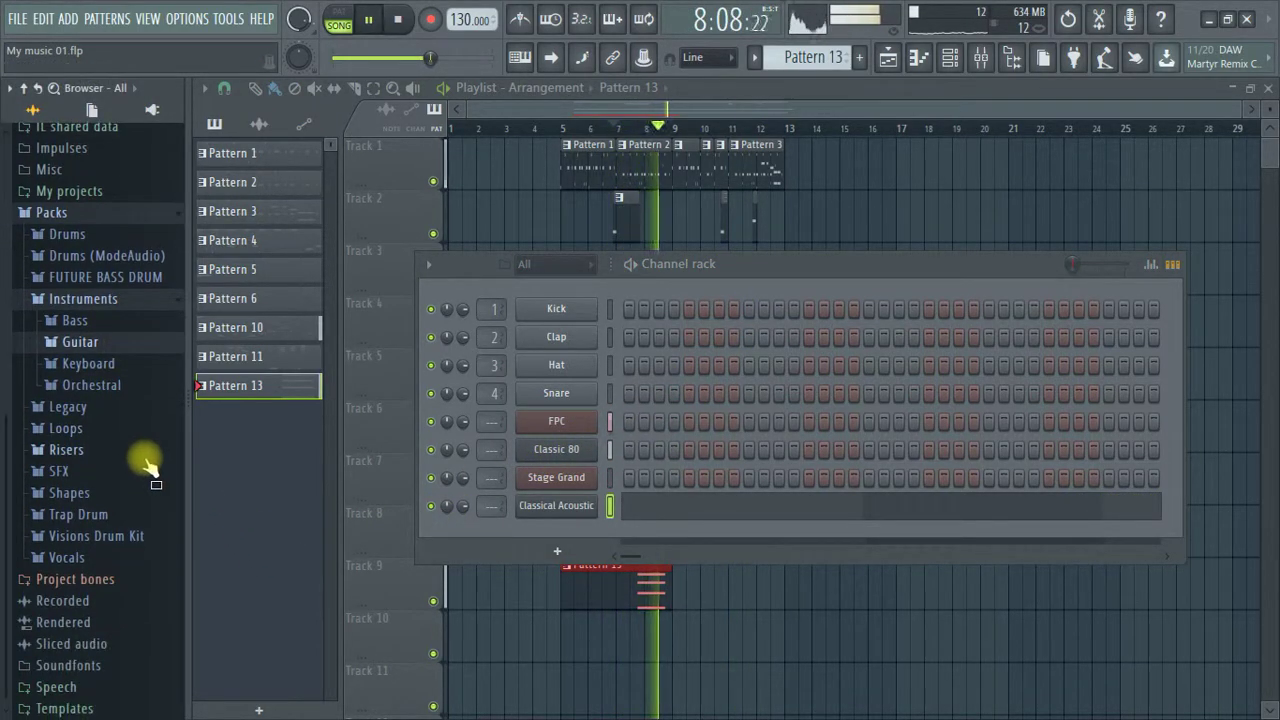
click(100, 386)
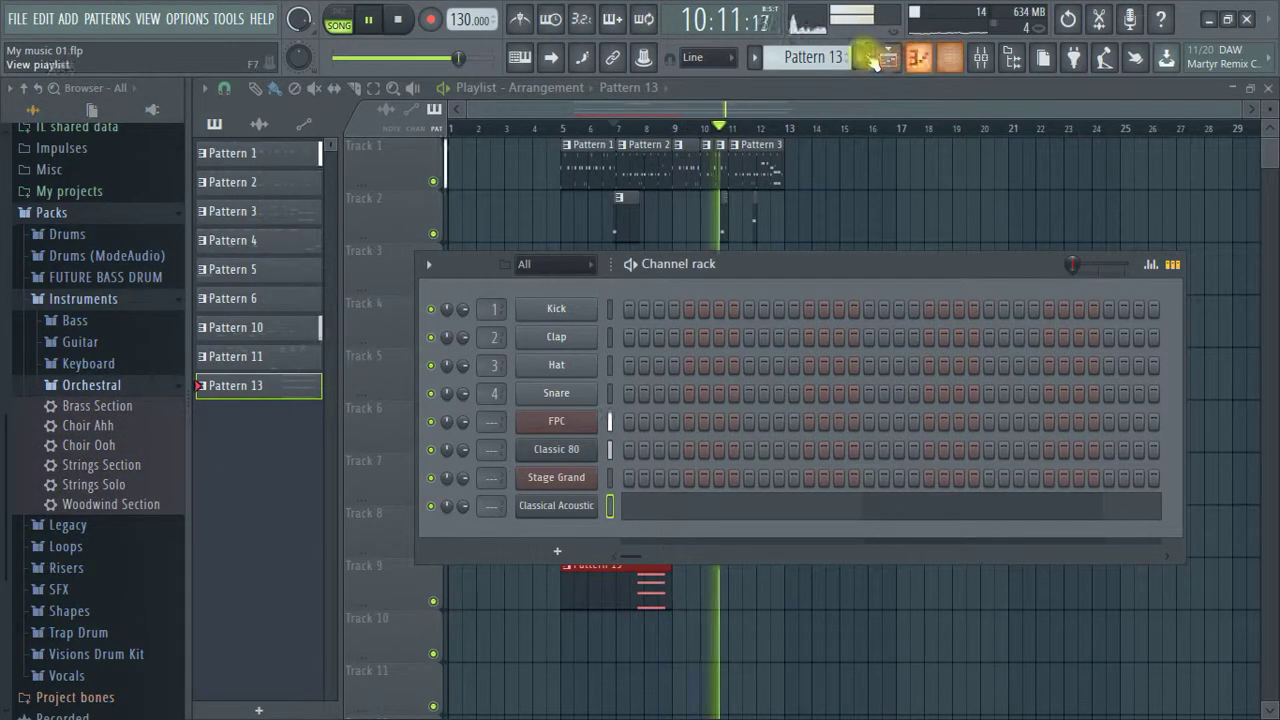
key(space)
scroll(787, 57, up, 1)
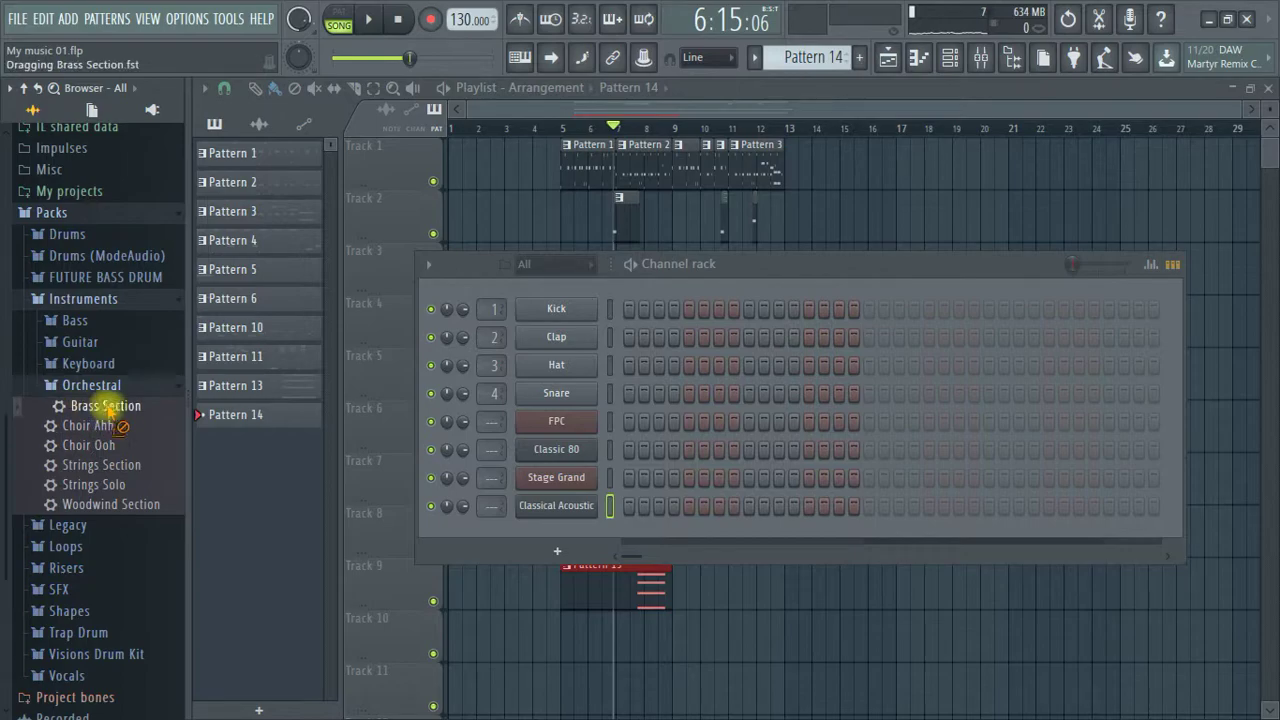
Add the Brass Section preset as a new channel below Classical Acoustic and close its plugin window.
drag(274, 488, 451, 533)
drag(532, 537, 540, 508)
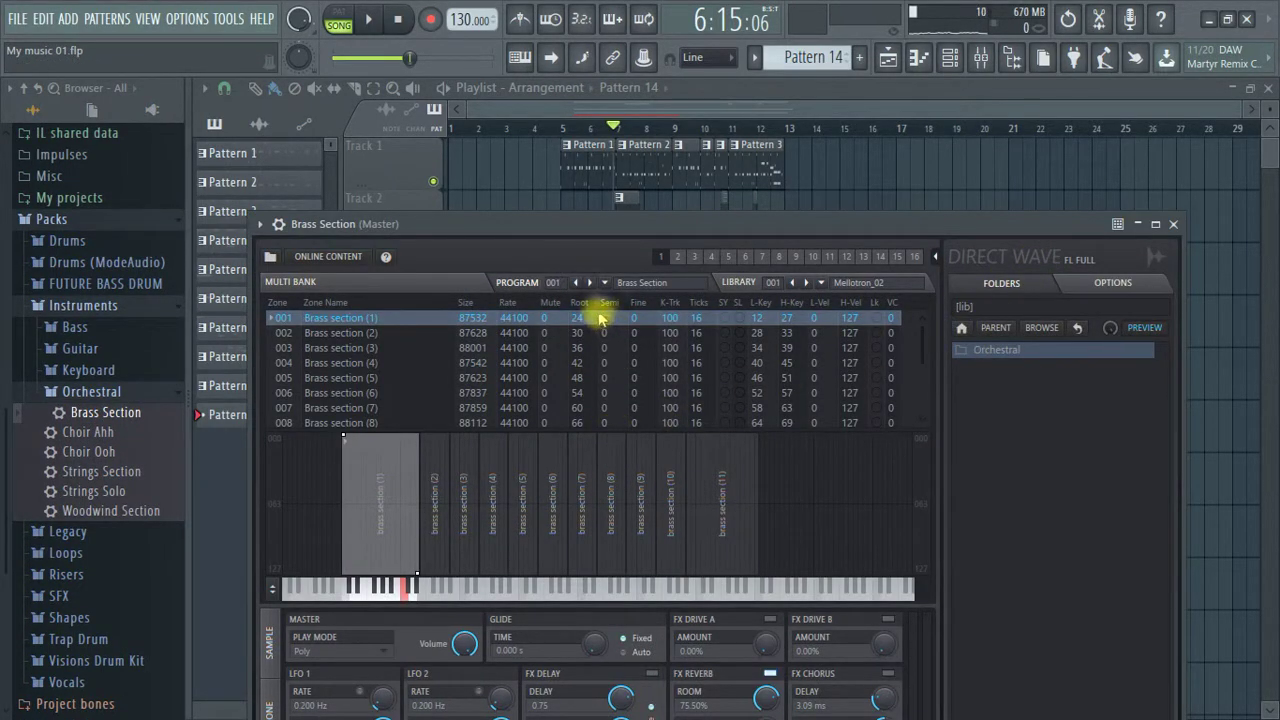
click(1173, 224)
Open the Brass Section piano roll and draw a one-bar D4 note starting about halfway through bar 2.
right_click(540, 534)
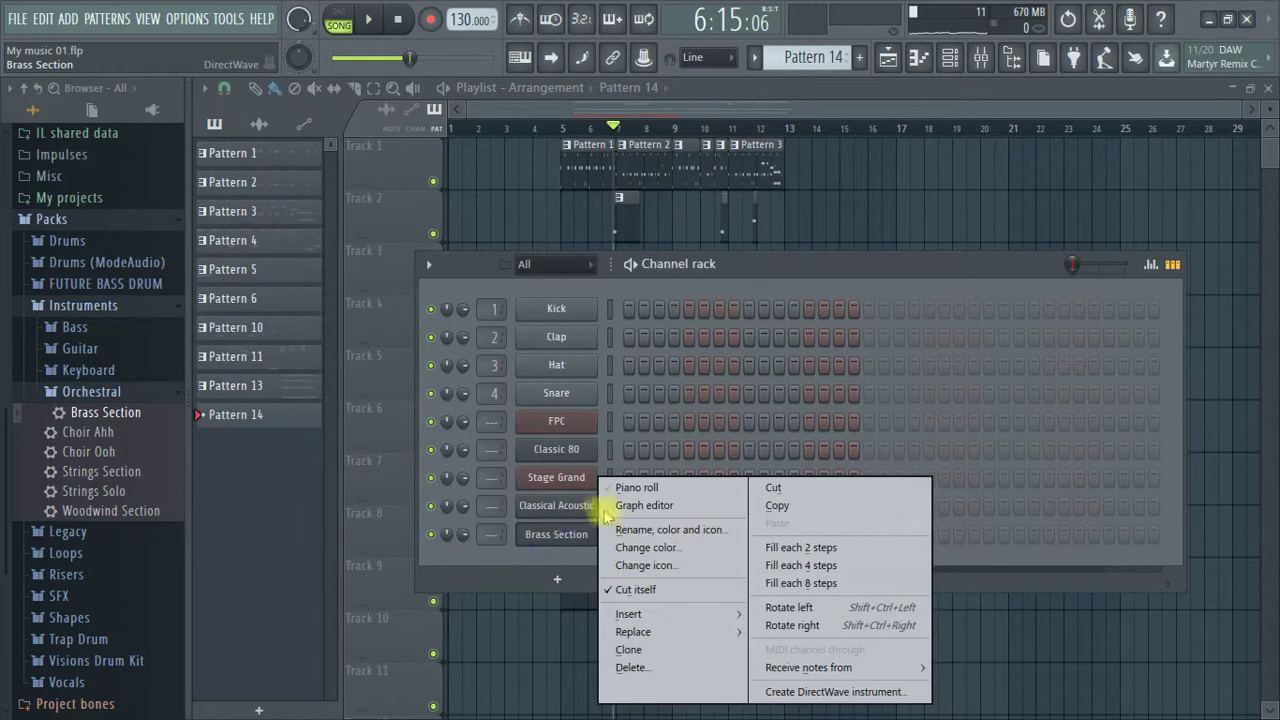
click(638, 489)
drag(420, 360, 443, 298)
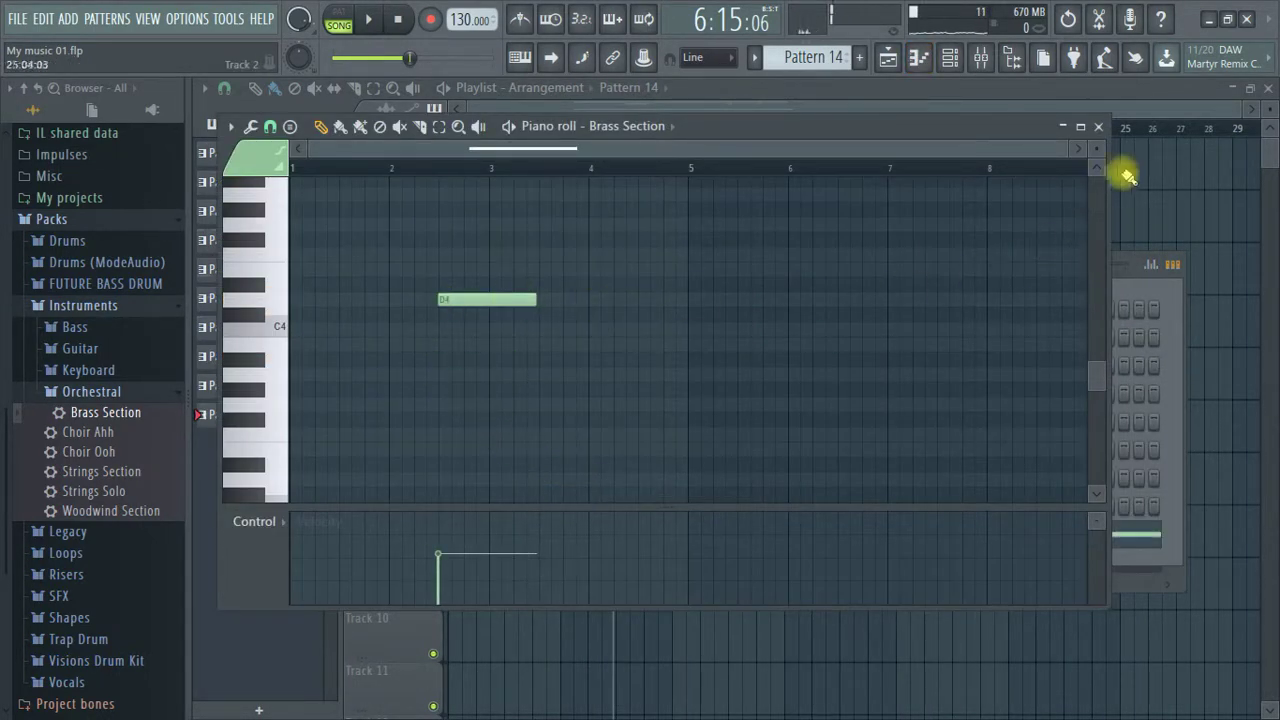
Place Pattern 14 on Track 11 at bar 5 of the playlist and play the arrangement from bar 5.
click(1098, 127)
key(space)
click(950, 57)
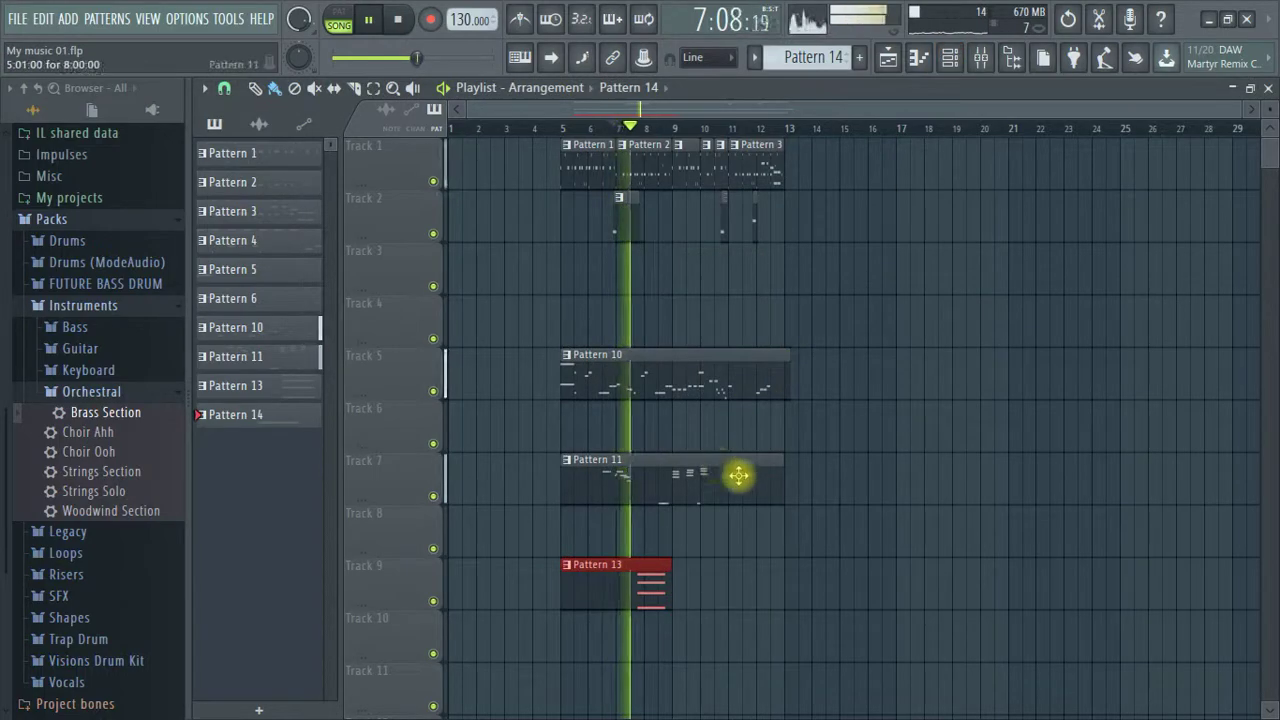
click(570, 550)
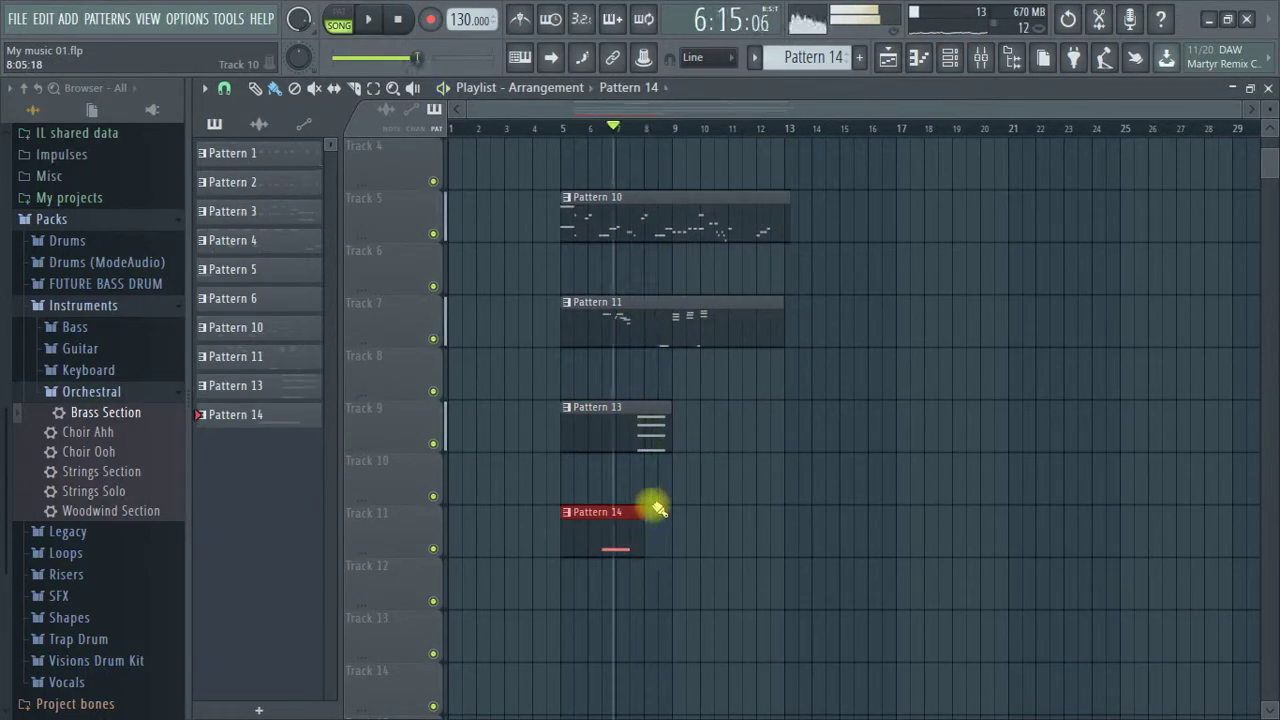
click(563, 129)
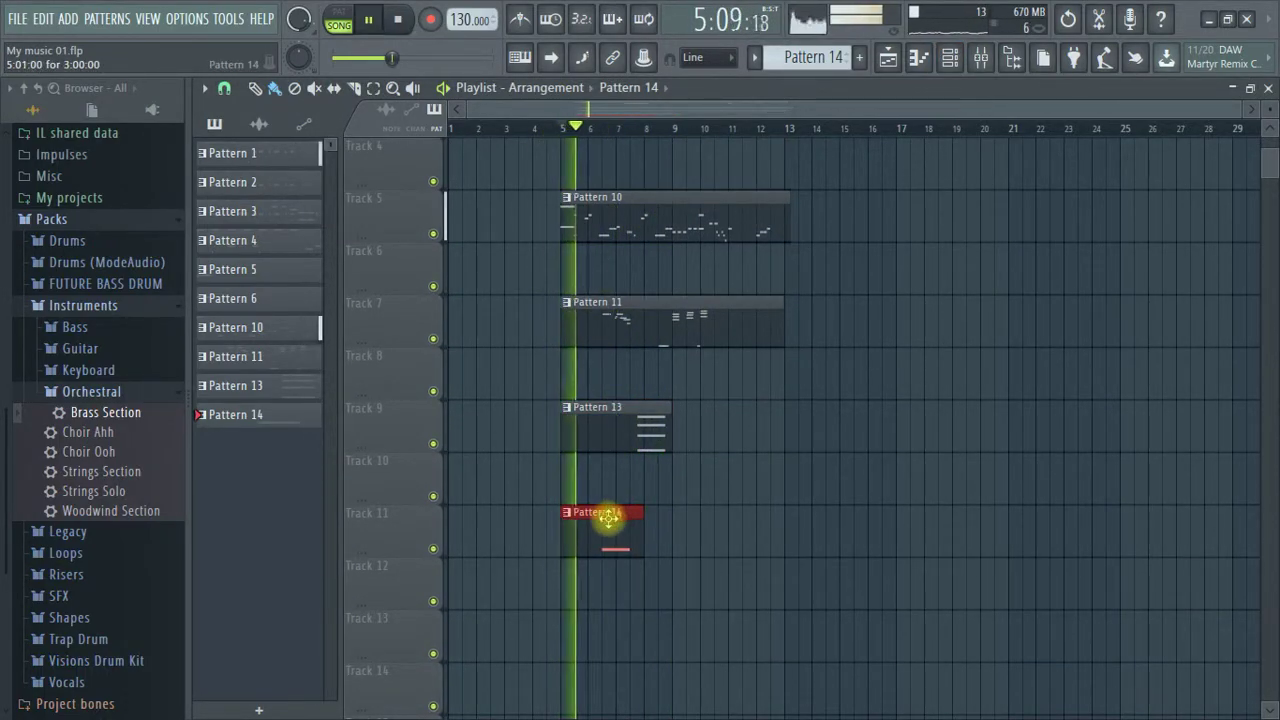
Open Pattern 14's Brass Section piano roll, move the D4 note up to F4 and shorten it to end at bar 3.
double_click(591, 517)
drag(508, 166, 589, 294)
scroll(580, 334, up, 2)
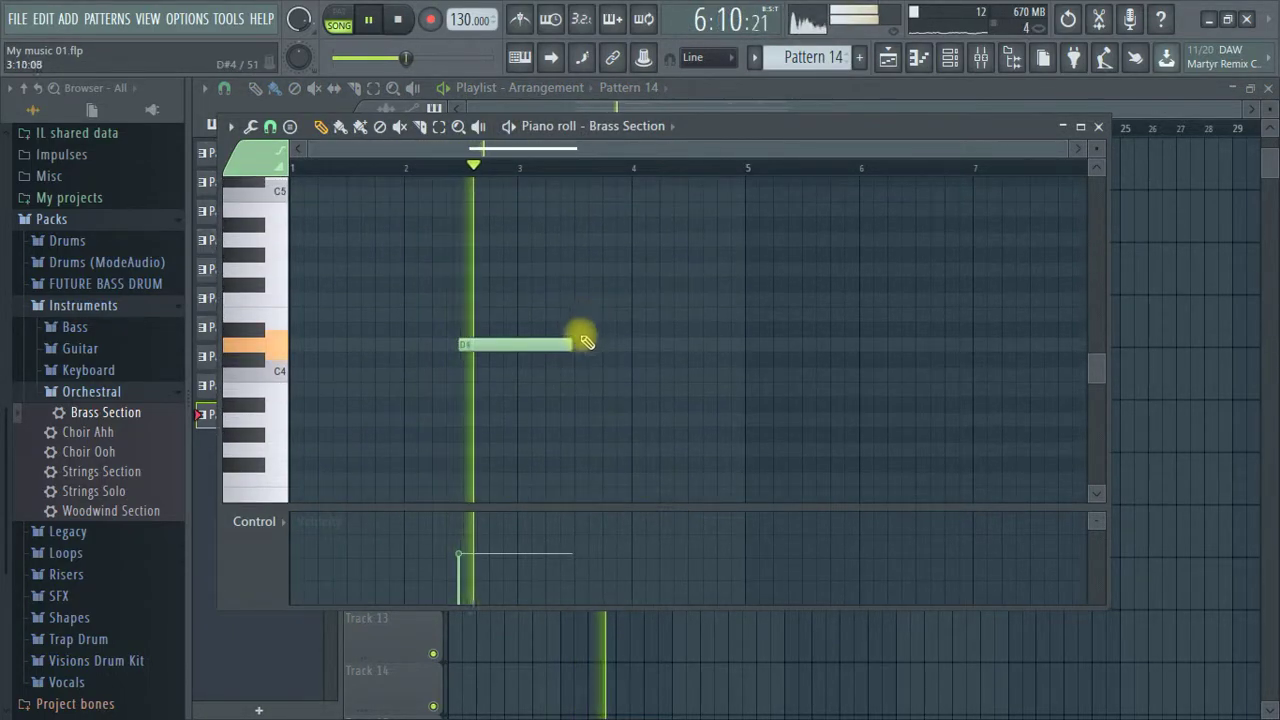
key(space)
drag(515, 346, 521, 294)
key(space)
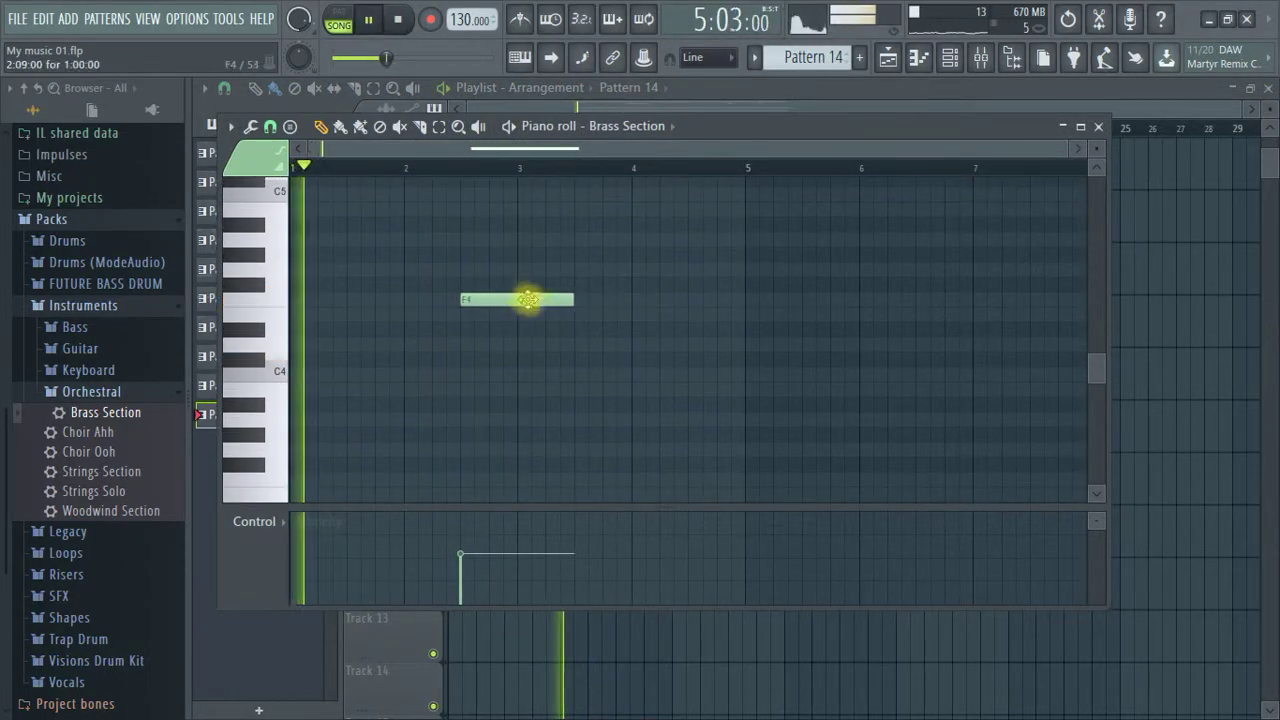
scroll(623, 323, up, 3)
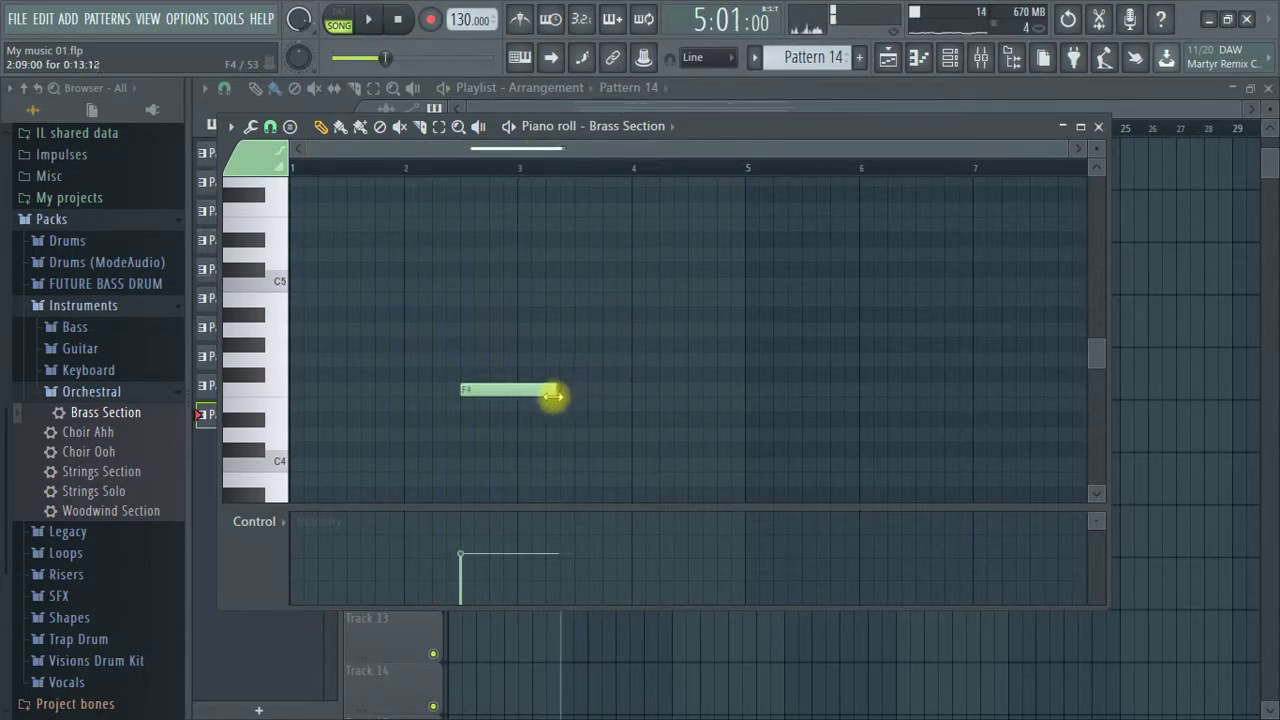
scroll(532, 458, down, 3)
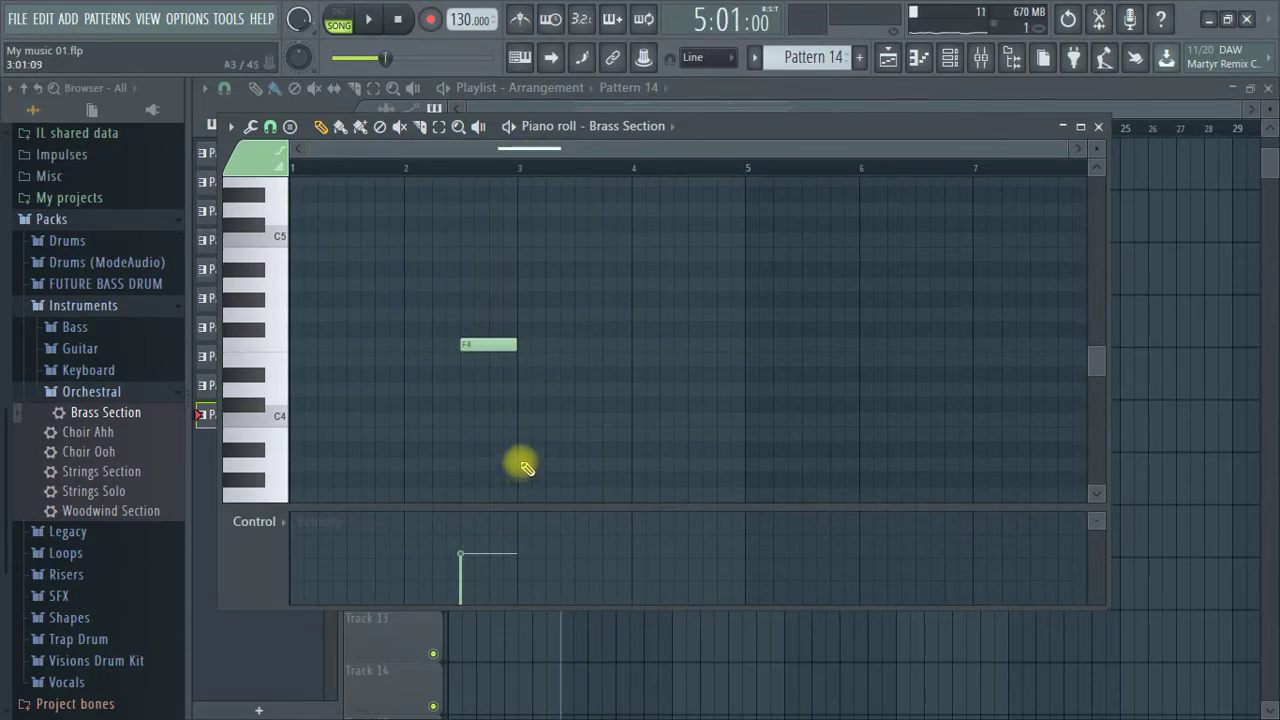
Add a short C3 brass note at the start of bar 3 and set playback to start a little into bar 2.
scroll(545, 412, down, 9)
key(space)
drag(546, 298, 530, 484)
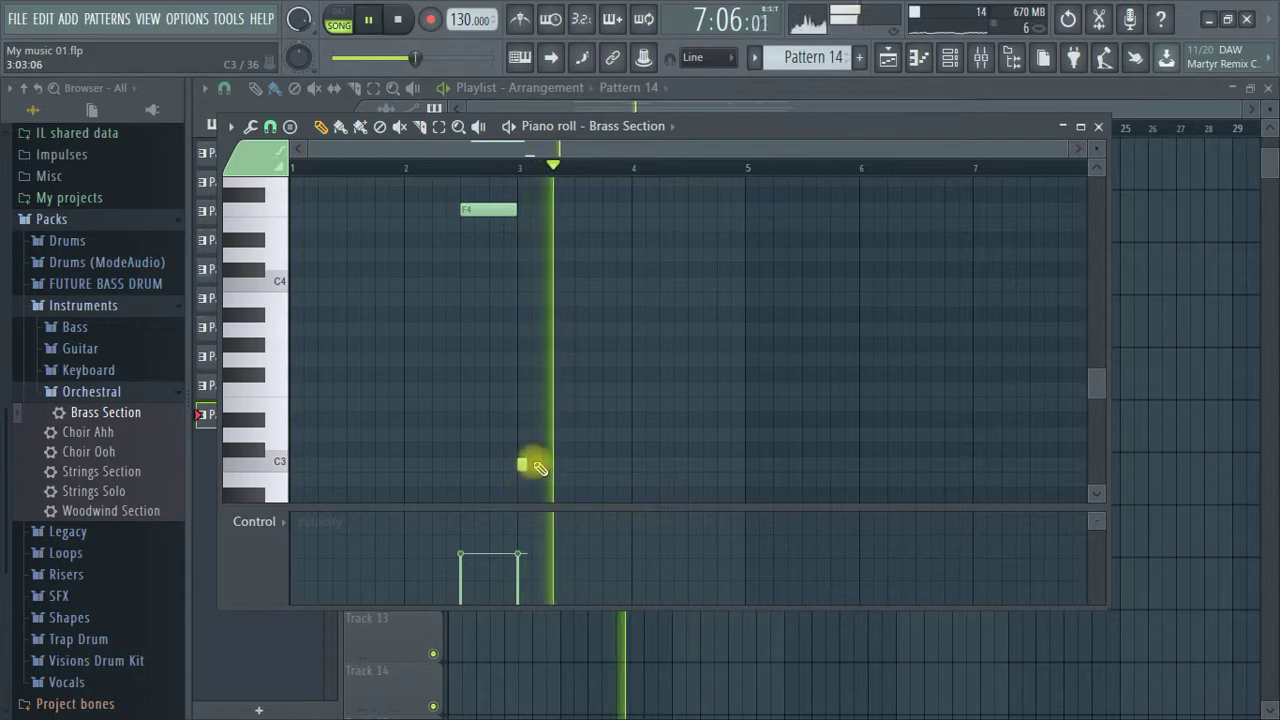
click(443, 165)
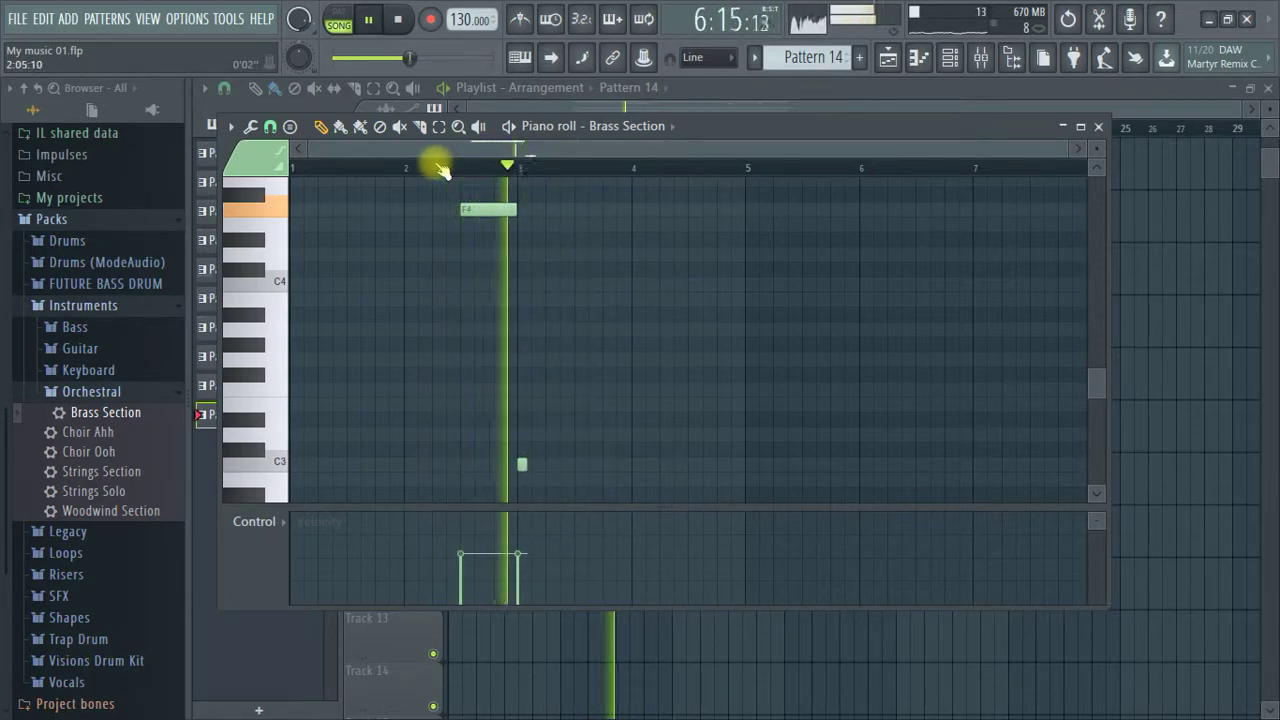
key(space)
Build a half-bar F major chord before bar 3 by adding A4 and C4 notes aligned with the F4 note.
scroll(445, 168, up, 2)
scroll(447, 170, up, 1)
key(space)
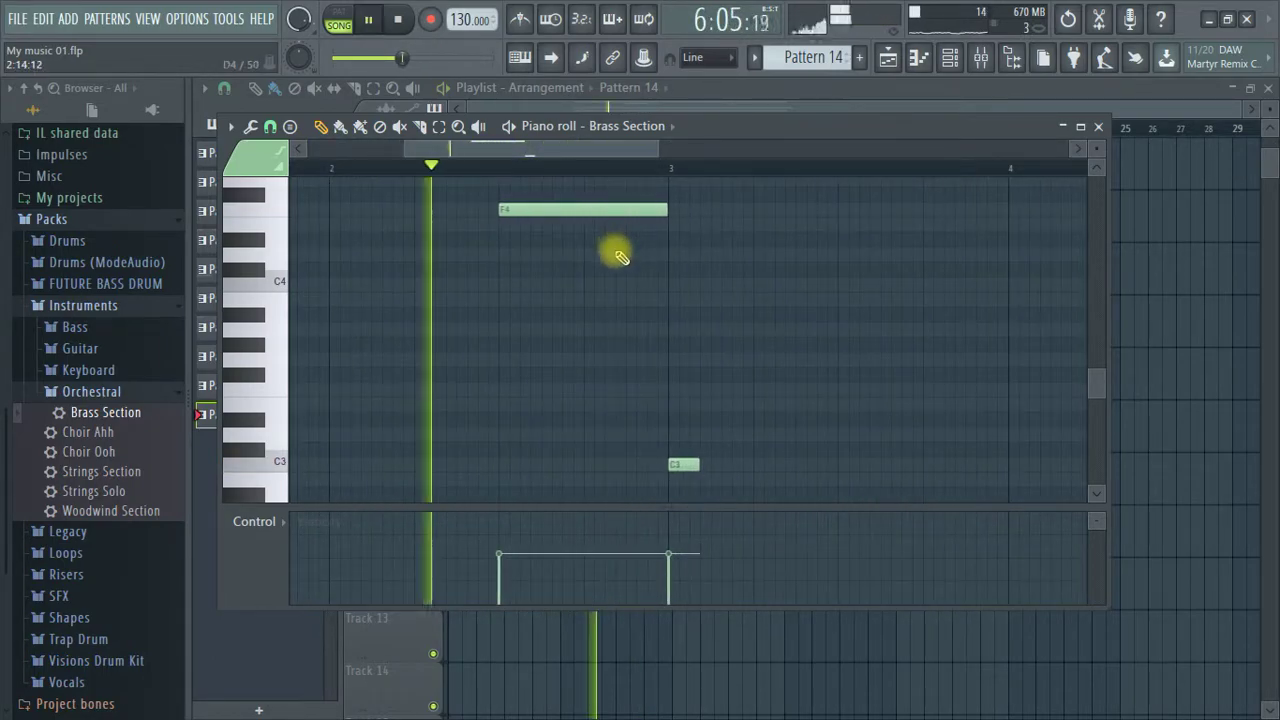
scroll(598, 258, up, 3)
key(space)
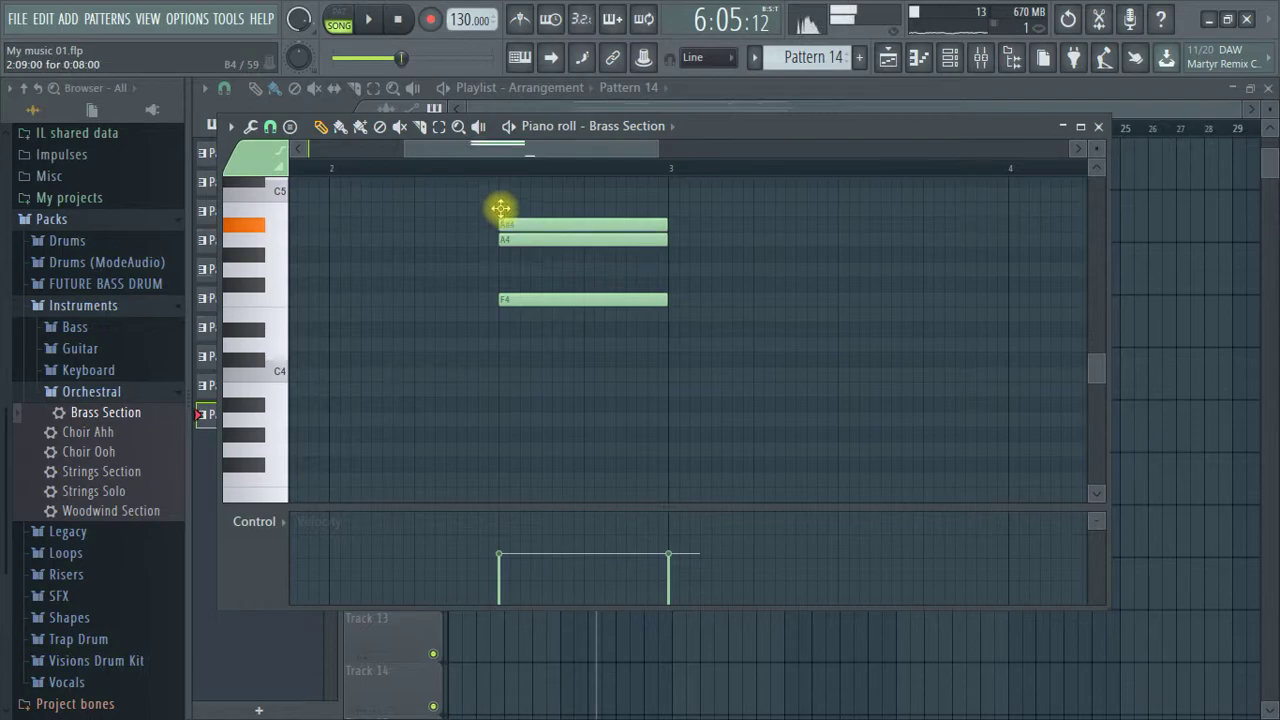
drag(500, 228, 500, 364)
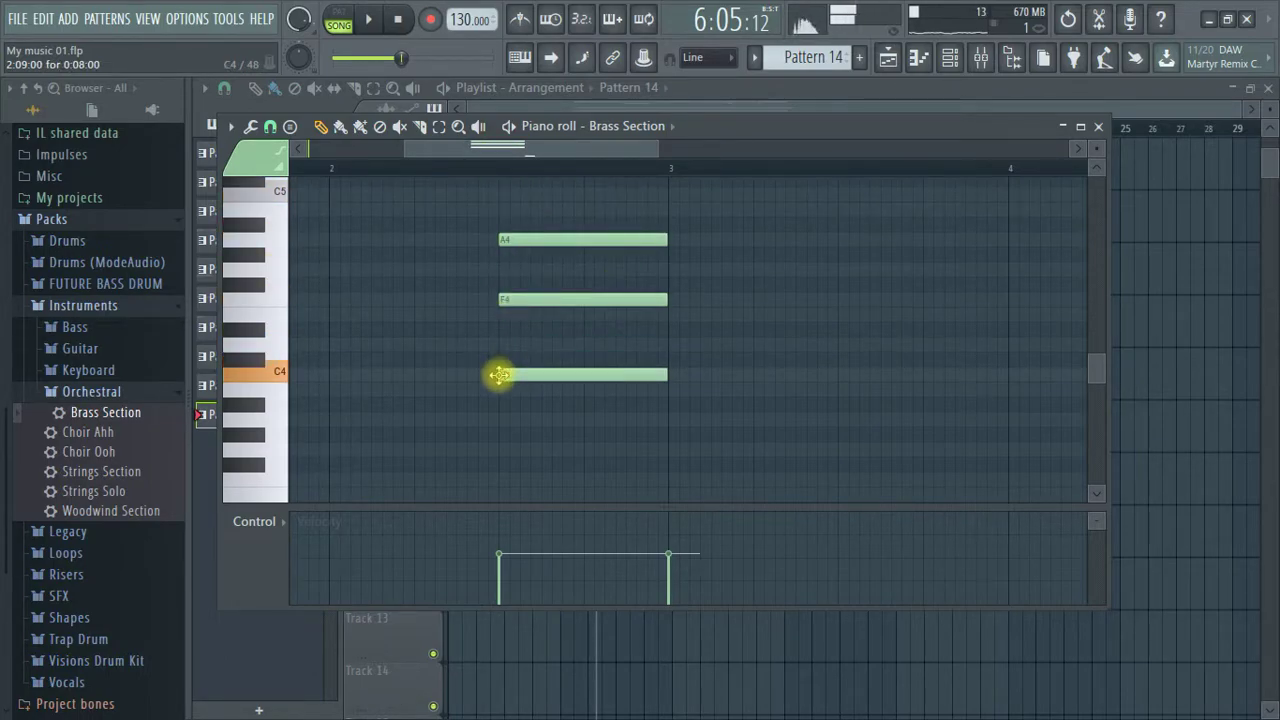
Draw a channel volume fade-in for the Brass Section that rises from around the chord's start to a peak before bar 3.
click(250, 522)
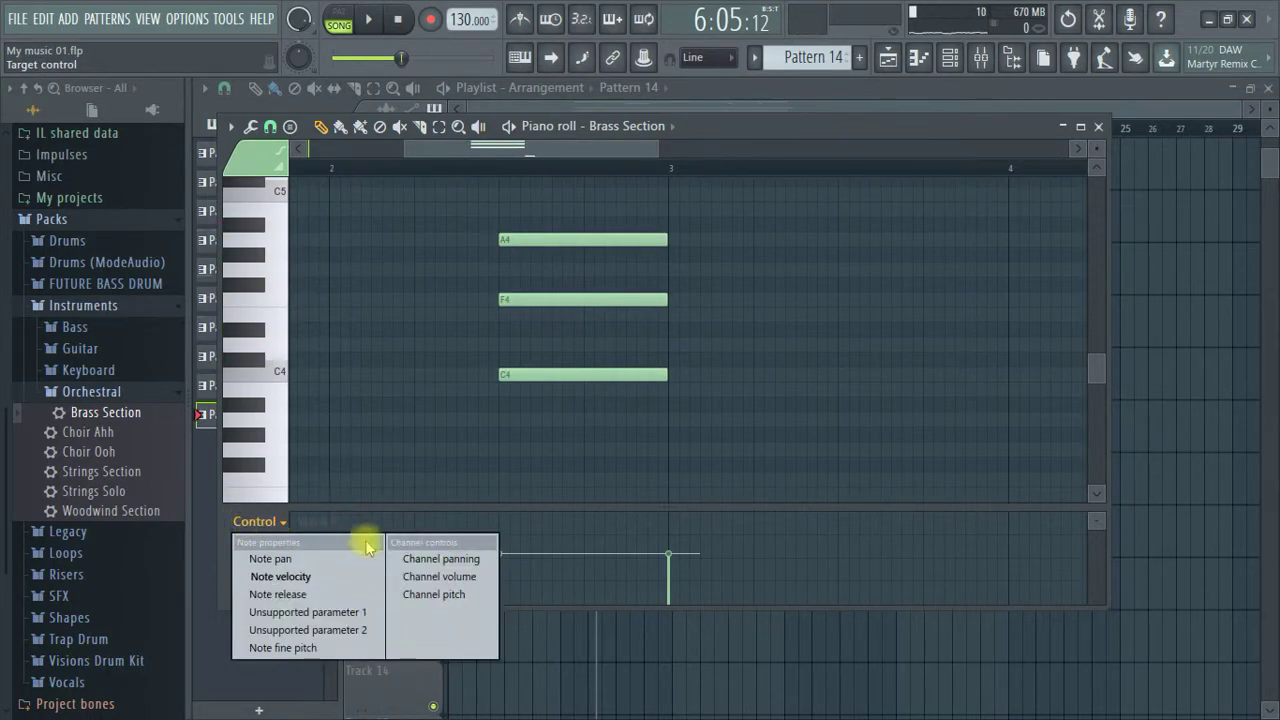
click(458, 576)
click(526, 585)
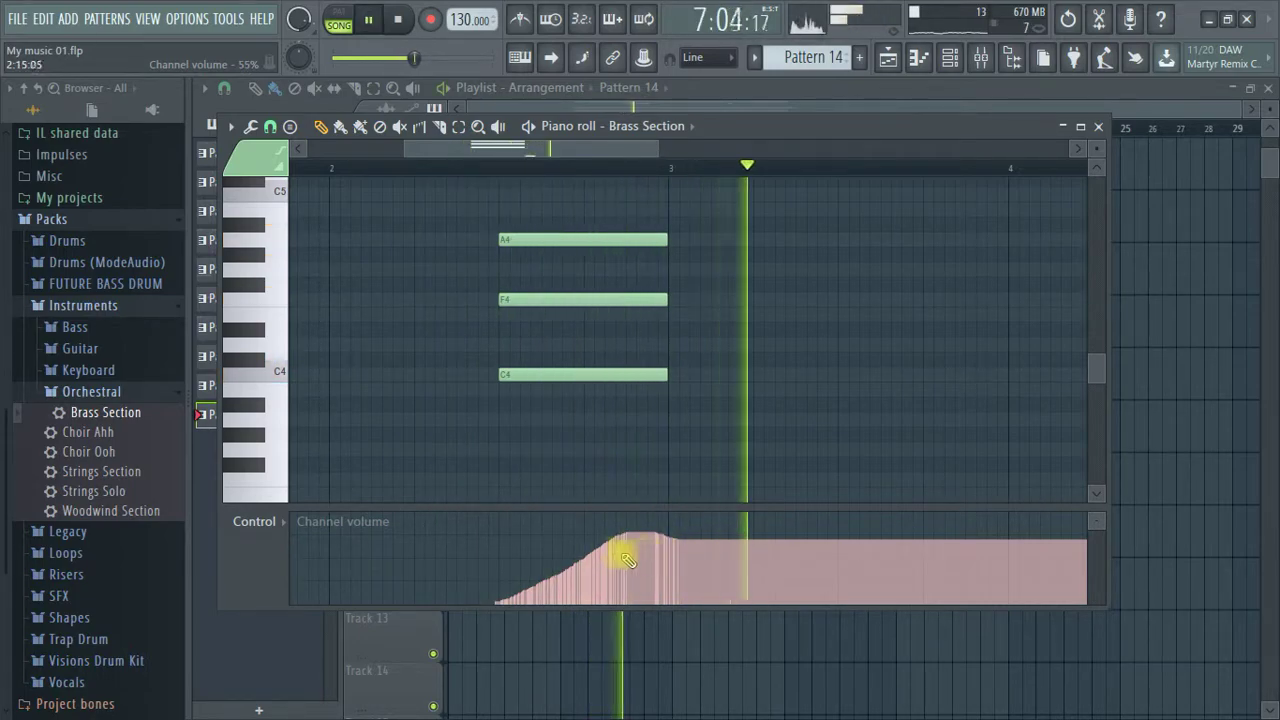
key(space)
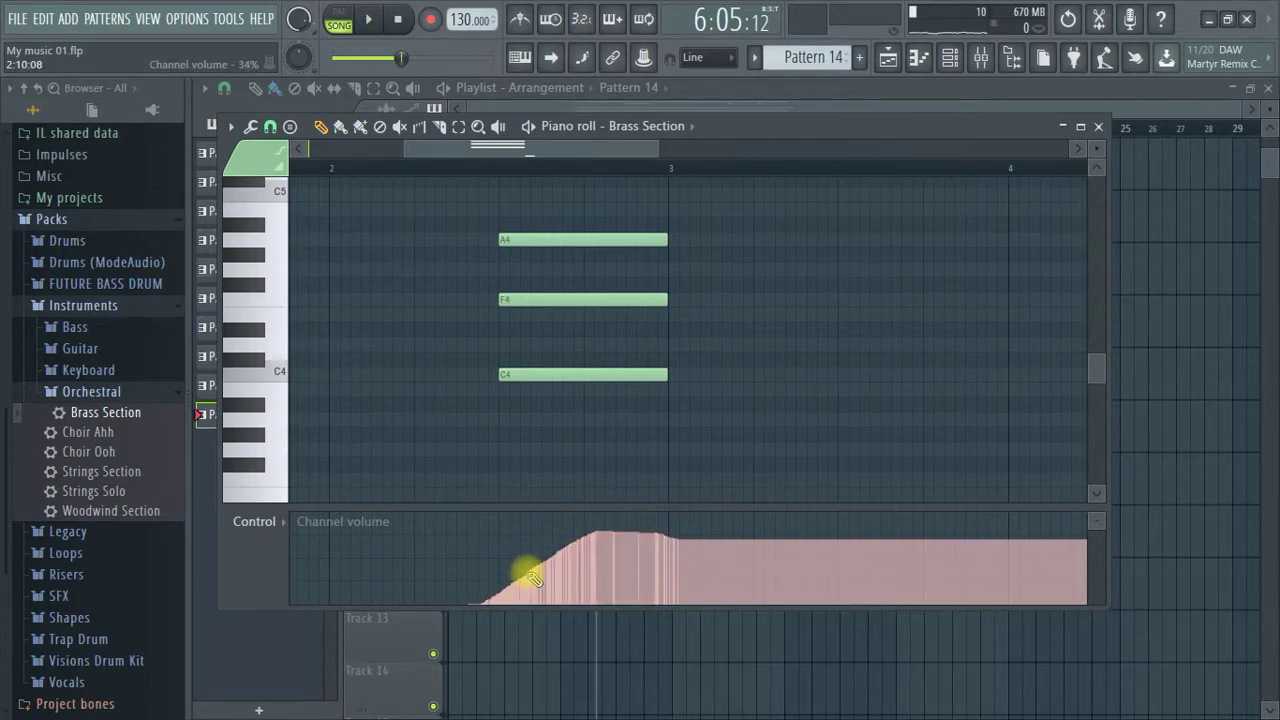
key(space)
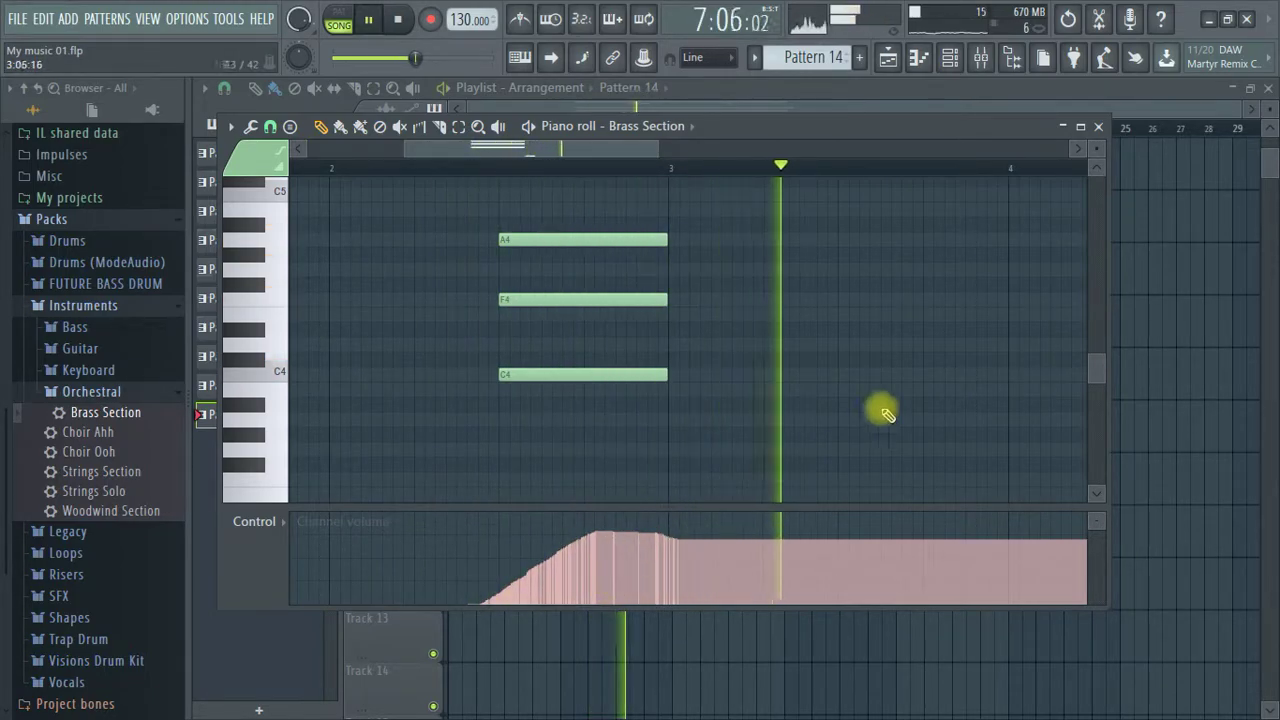
Close the brass piano roll and play the arrangement from bar 4.
click(1098, 127)
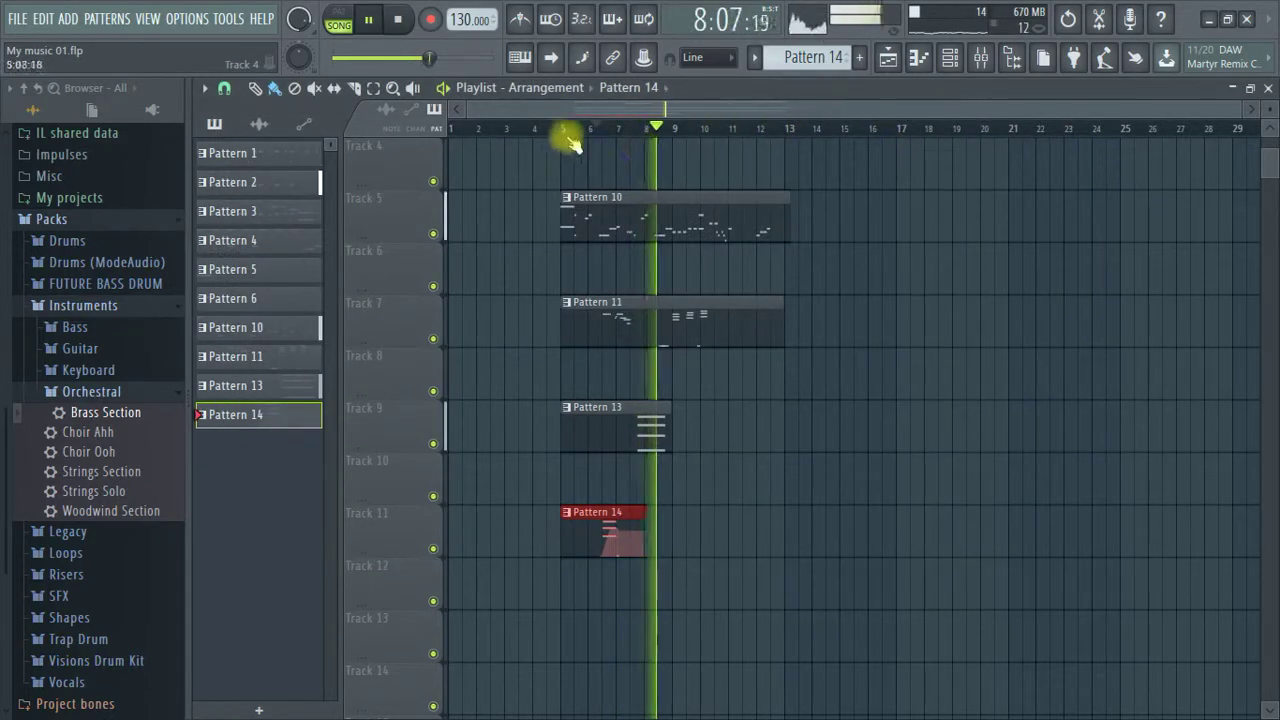
click(529, 132)
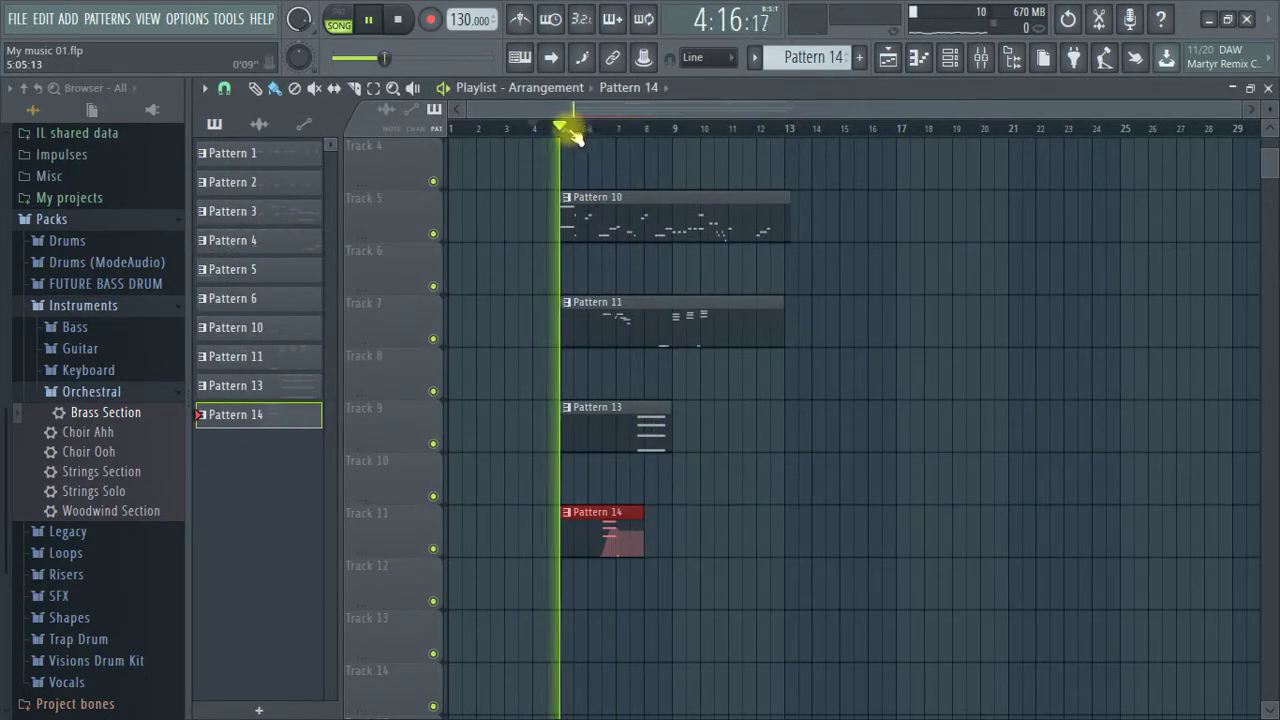
scroll(609, 126, up, 3)
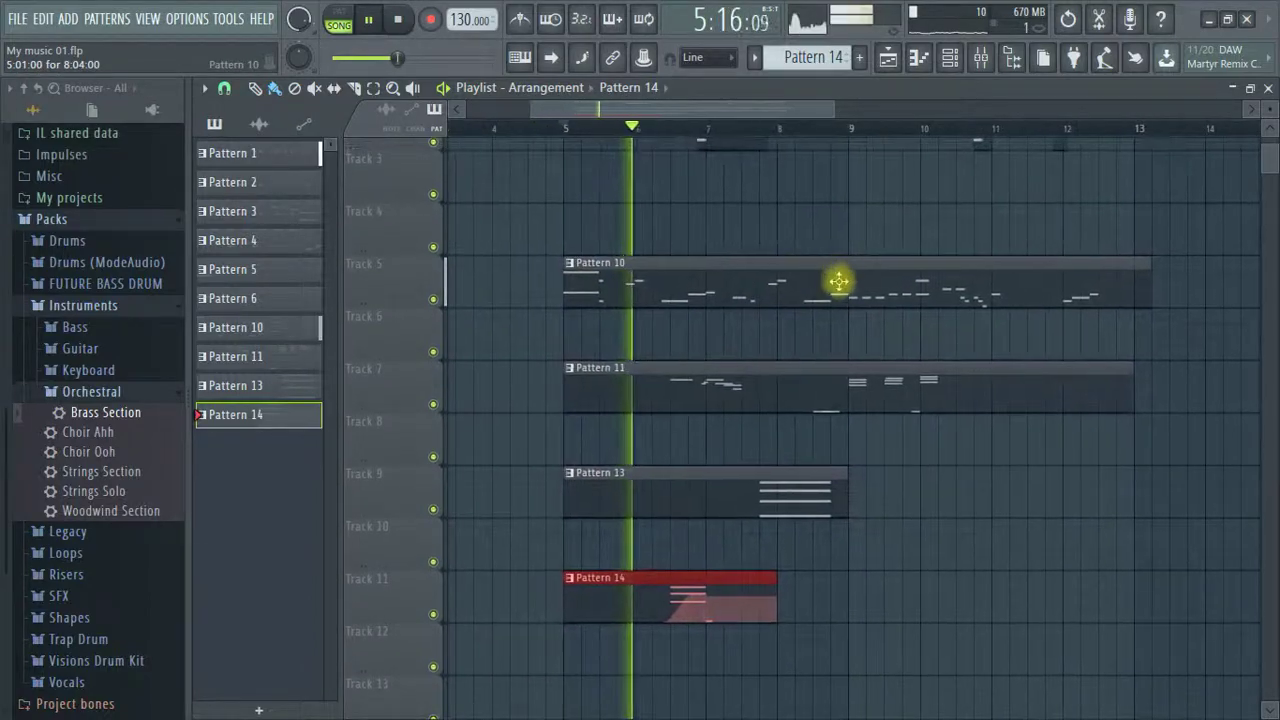
scroll(837, 277, down, 2)
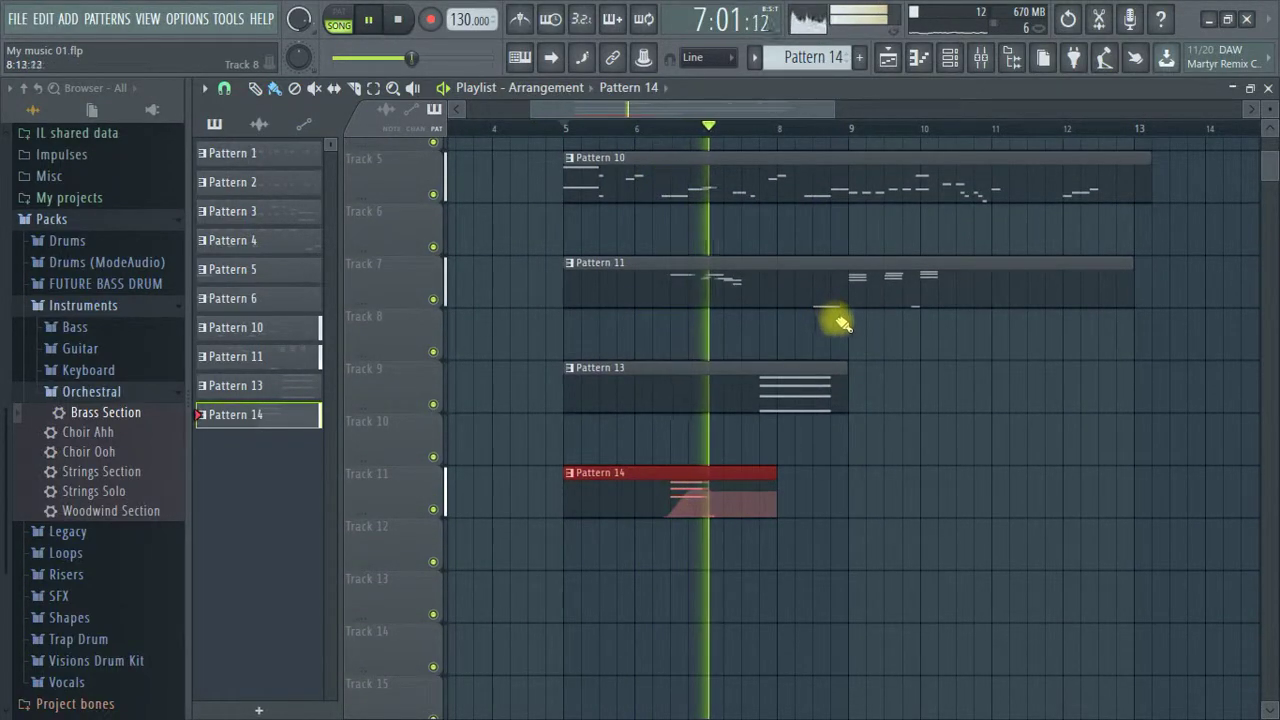
Extend the Pattern 14 clip on Track 11 to bar 13 and reopen its piano roll with playback set to bar 9.
drag(771, 477, 1131, 468)
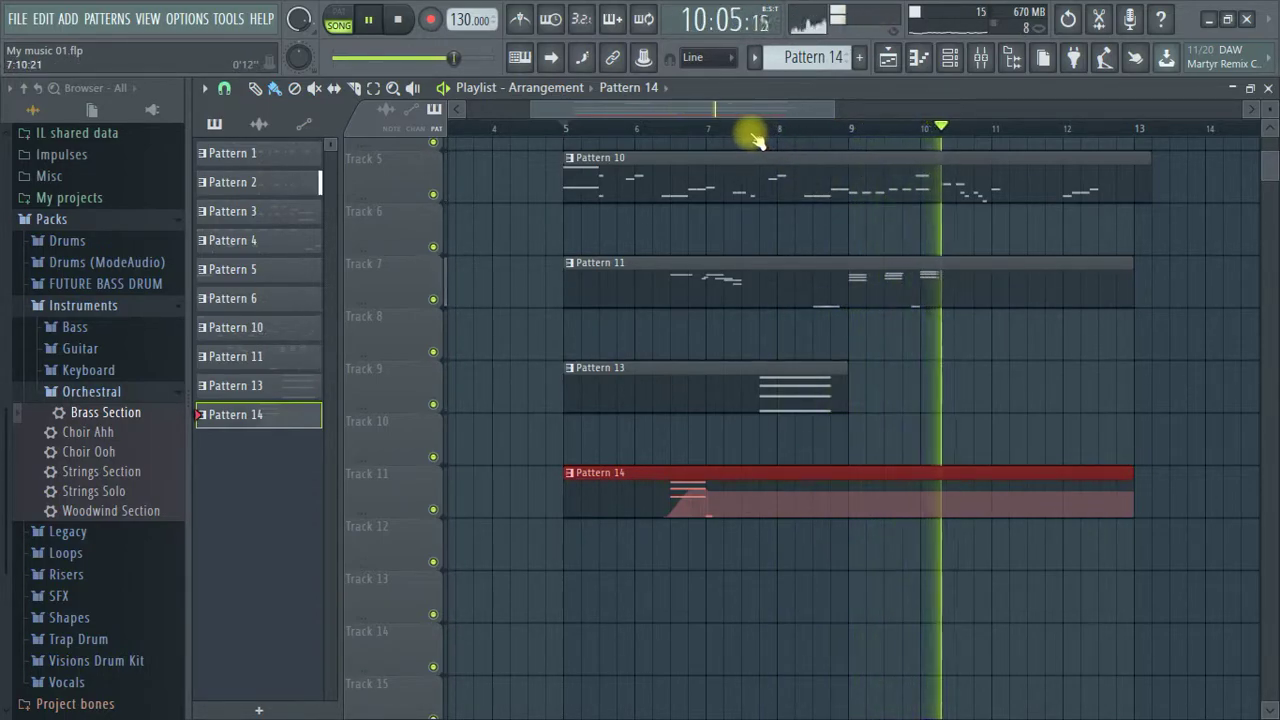
click(847, 128)
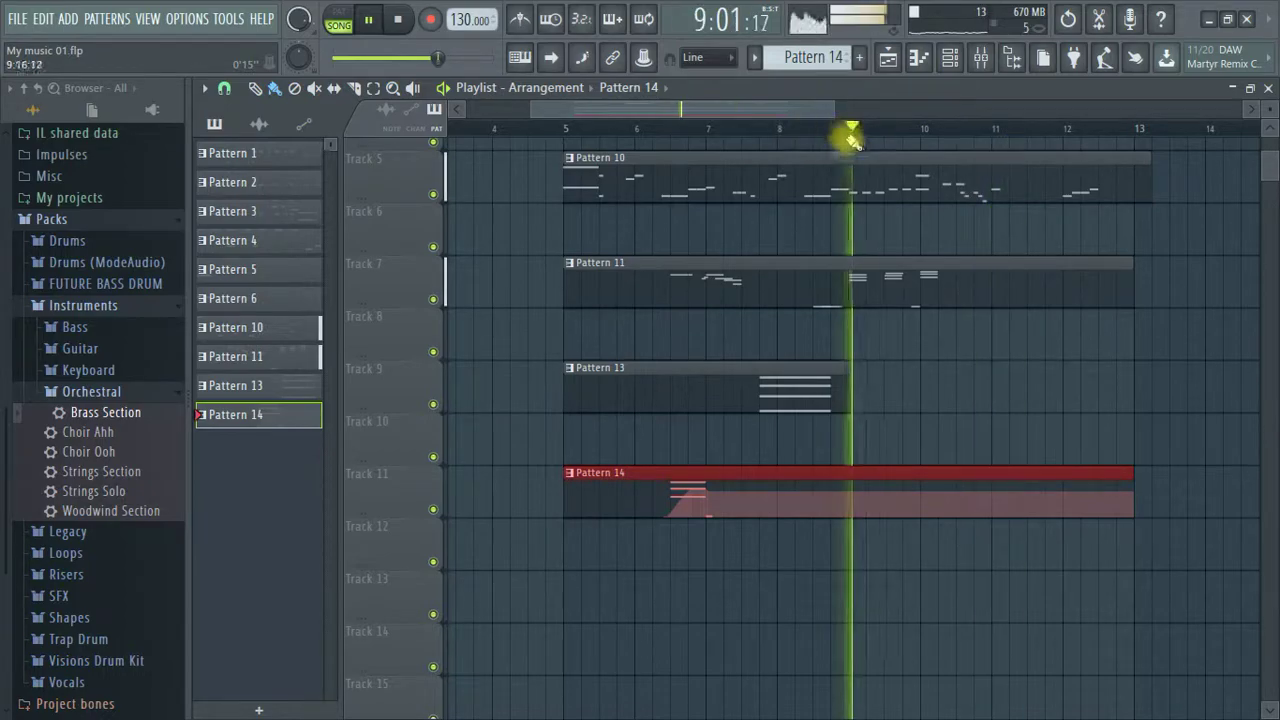
double_click(889, 490)
scroll(706, 163, down, 2)
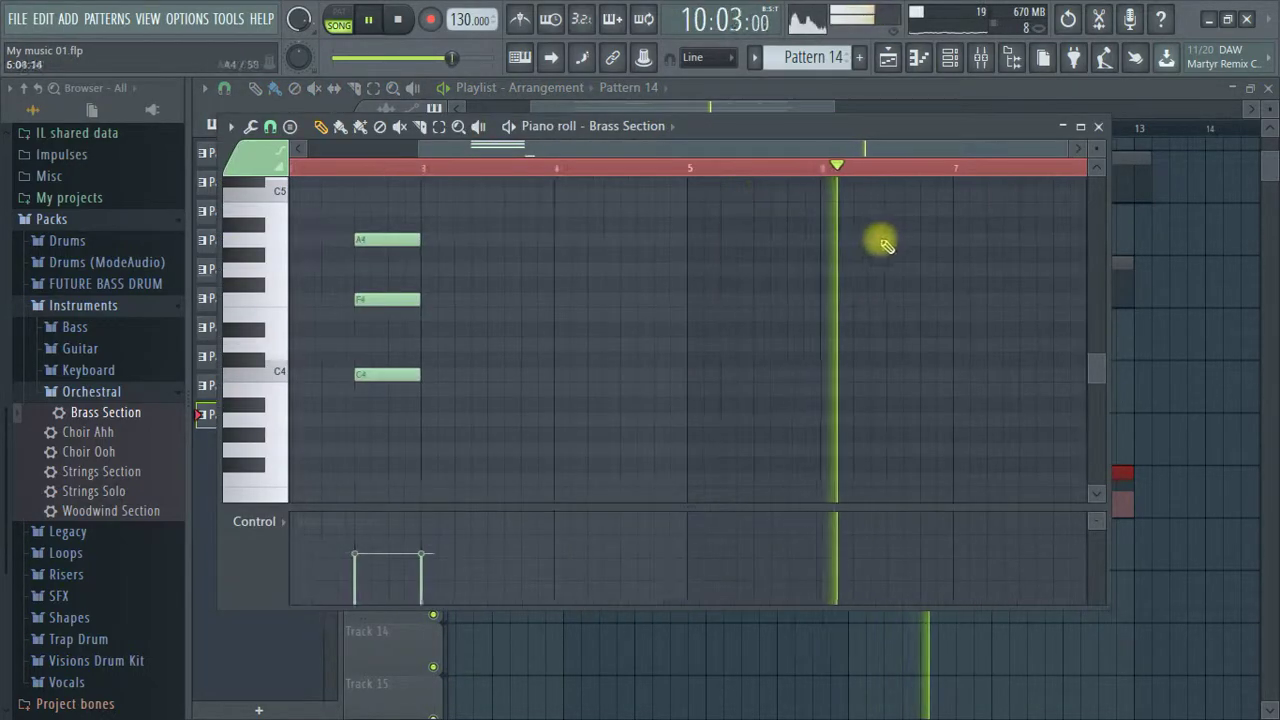
key(space)
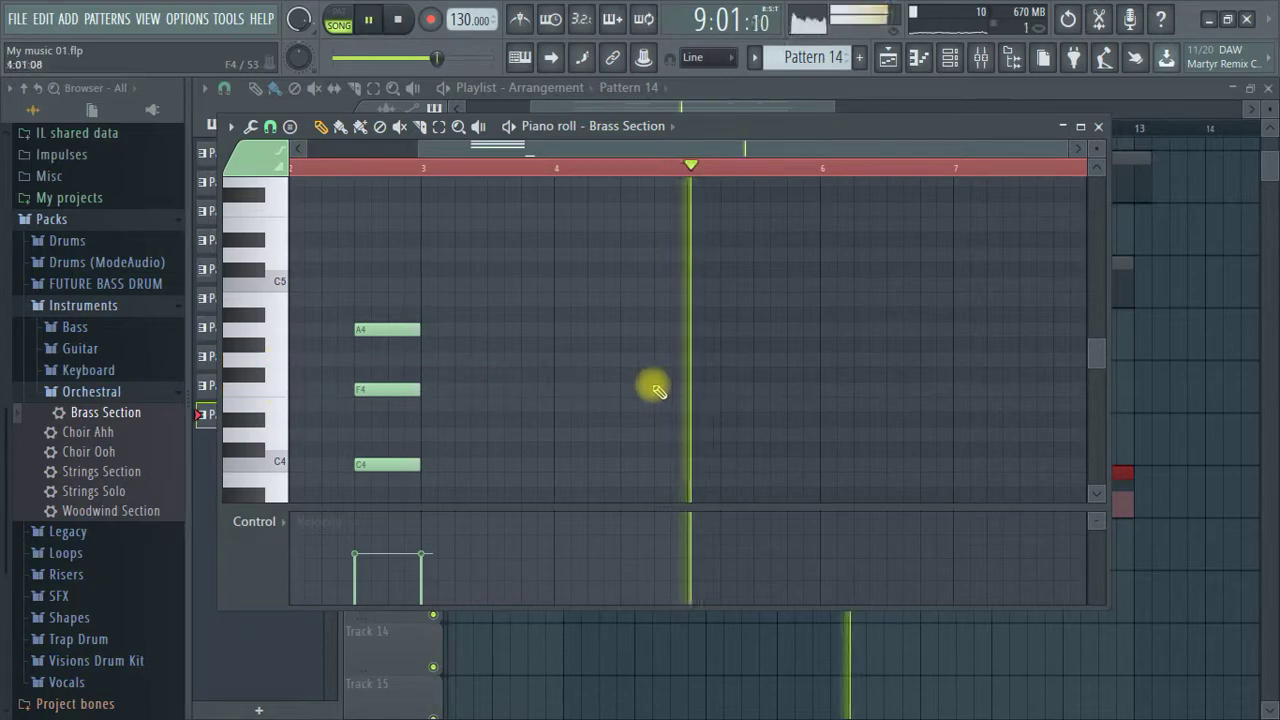
Draw an F4 brass note at 6:07 in the piano roll and make it about six steps long.
scroll(970, 170, up, 2)
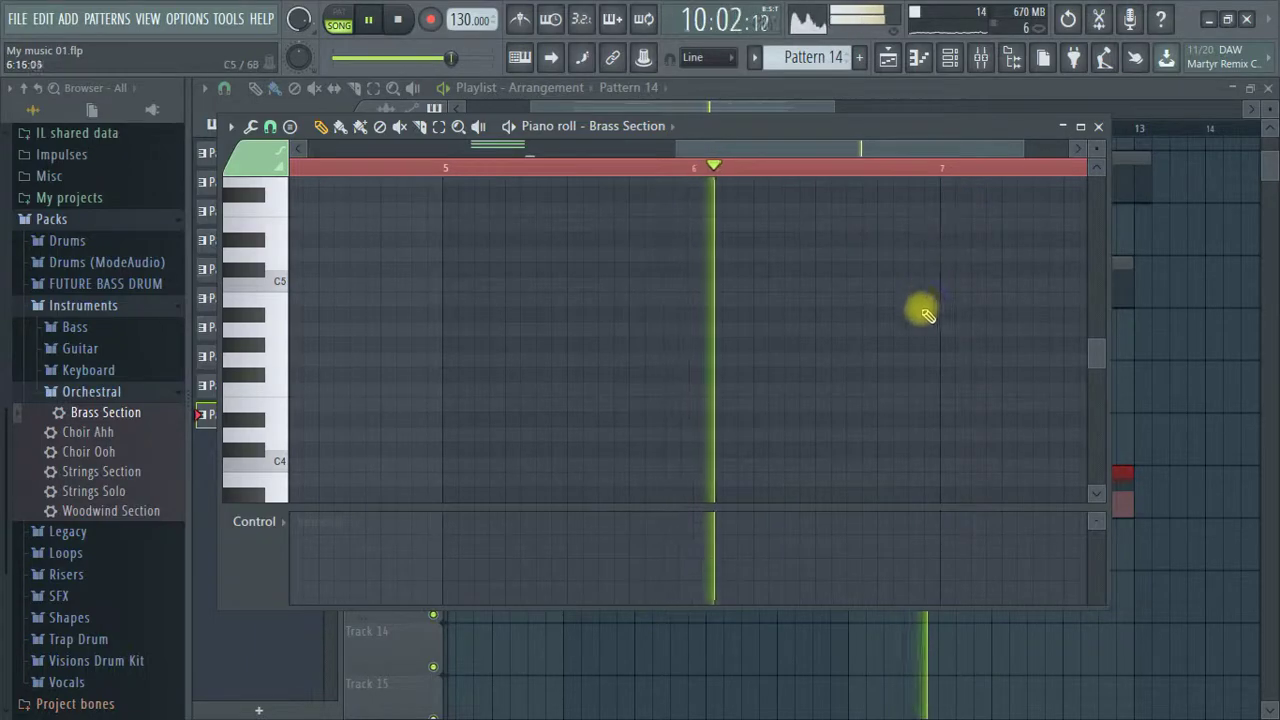
key(space)
key(space)
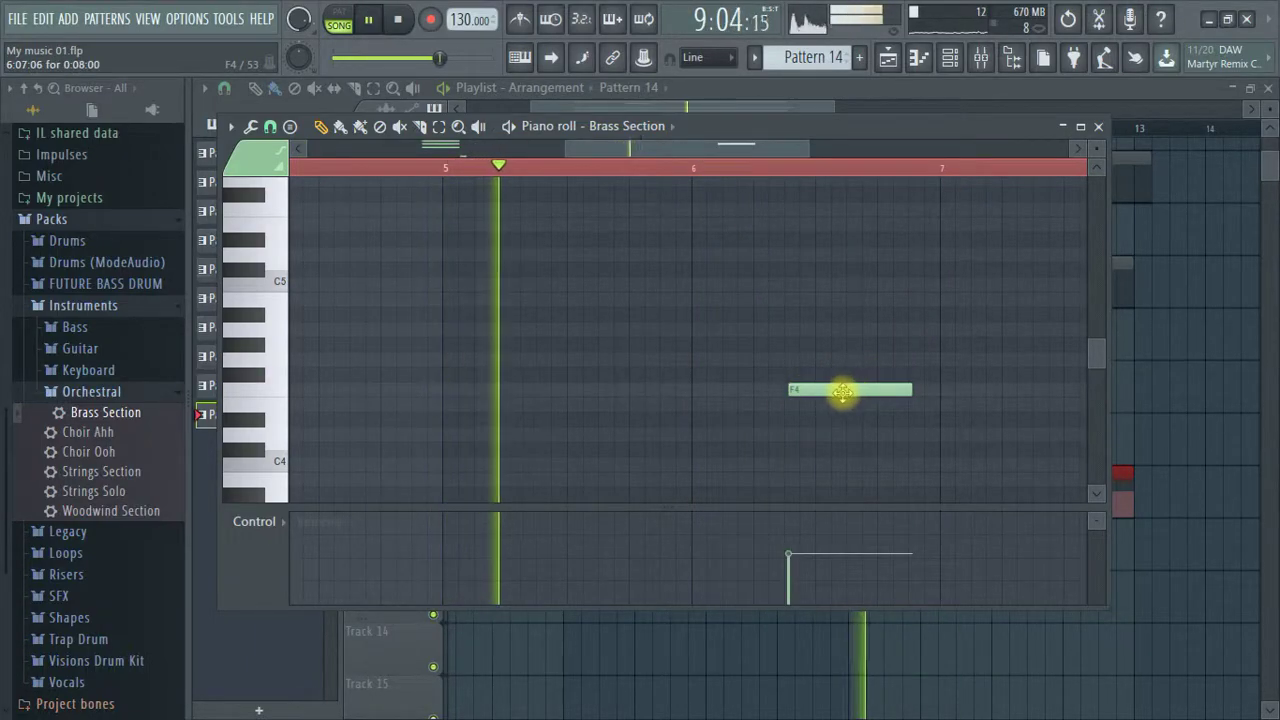
scroll(975, 168, up, 2)
key(space)
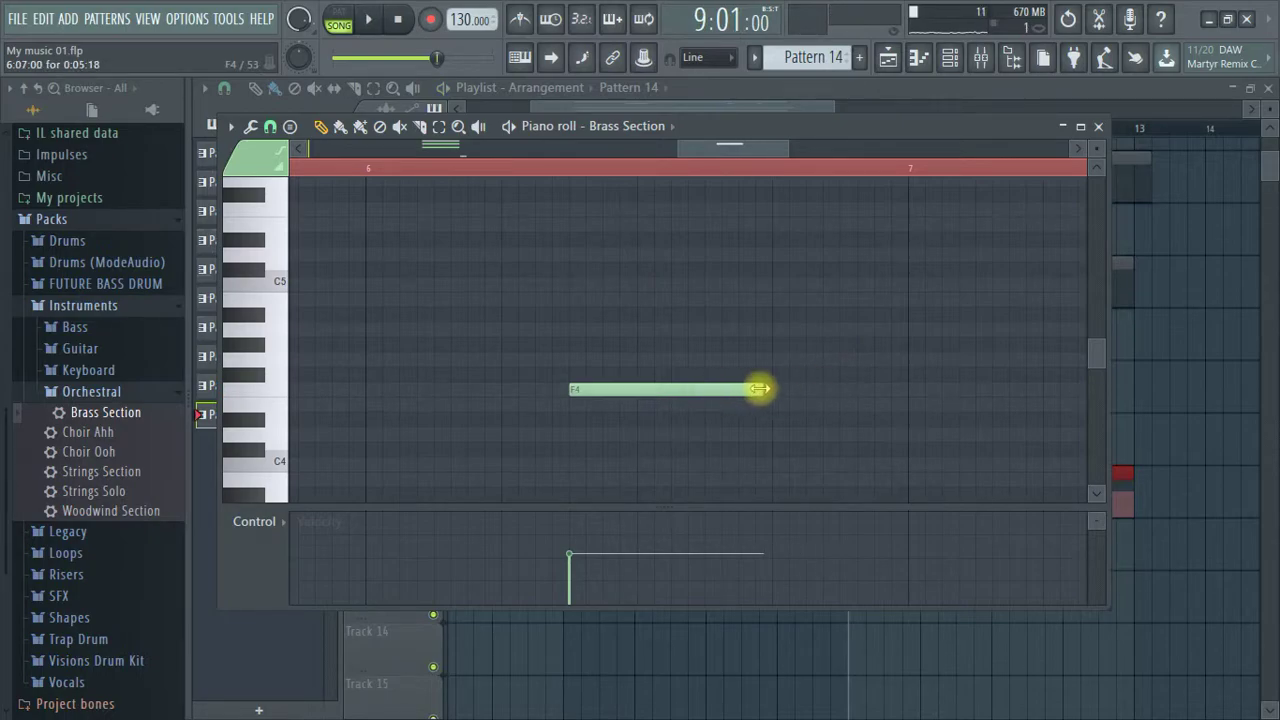
scroll(779, 172, down, 1)
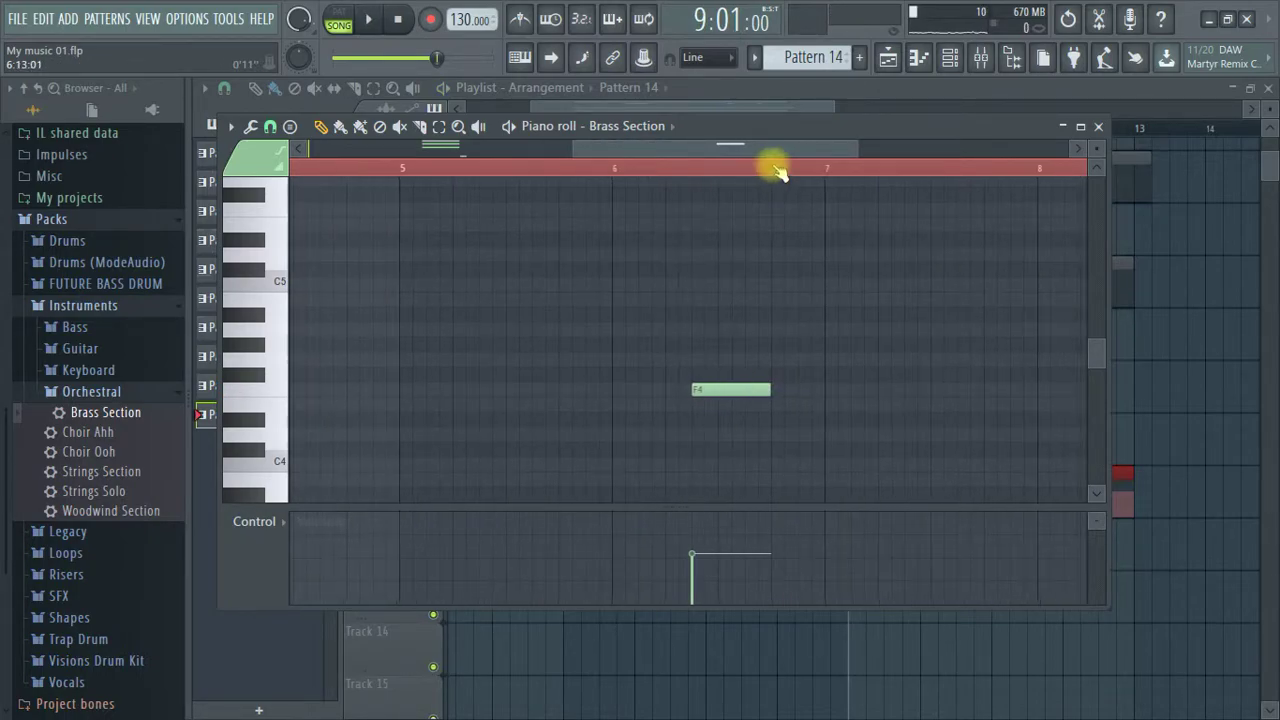
Shorten the bar 6 F4 to about two steps, followed by a two-step G4 and a six-step A4 ending at bar 7.
key(space)
scroll(779, 172, up, 2)
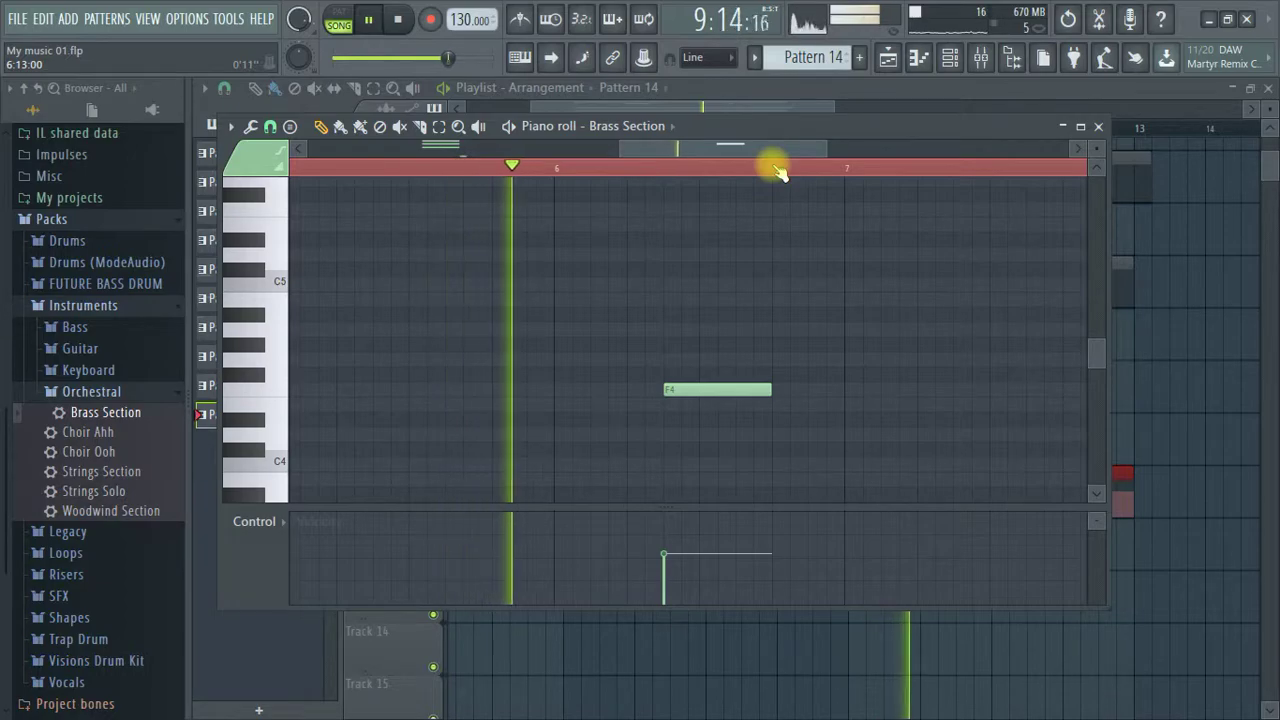
key(space)
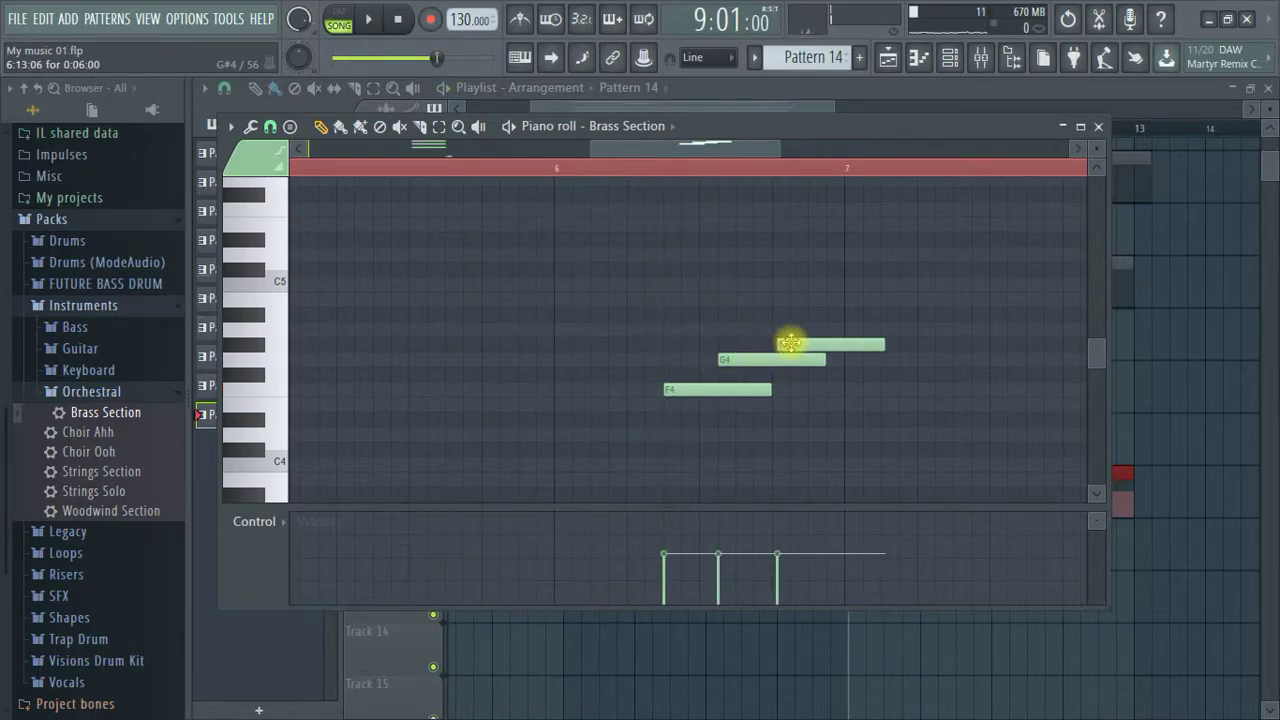
key(space)
drag(823, 359, 742, 334)
key(space)
key(space)
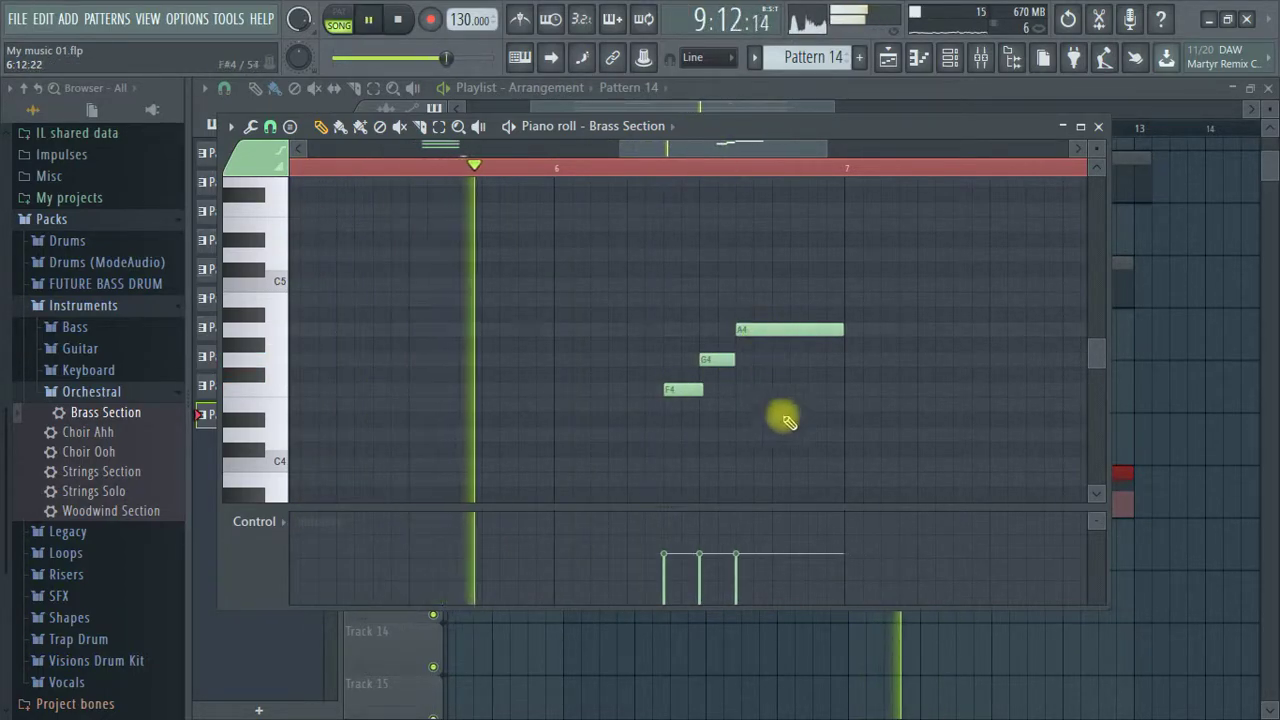
Raise the run's note velocities and complete it with a two-step A4, F4 and C4 leading up to bar 7.
drag(707, 530, 737, 535)
key(space)
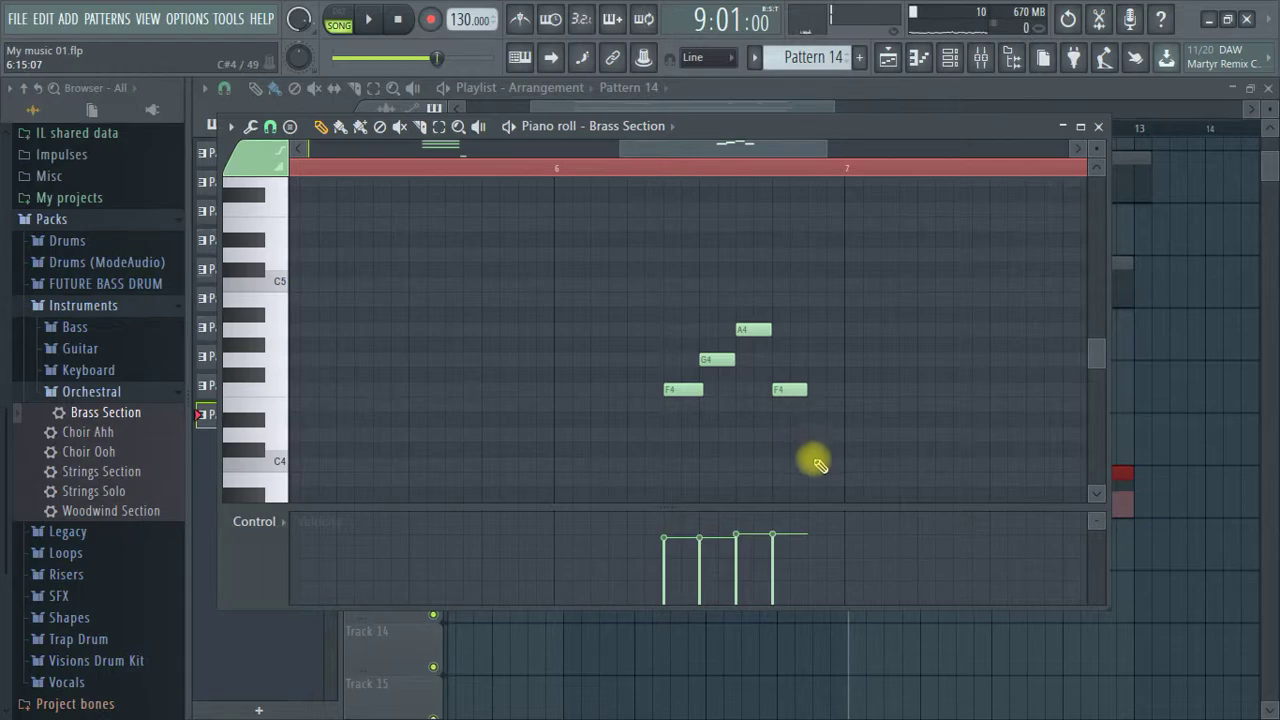
key(space)
scroll(850, 330, down, 1)
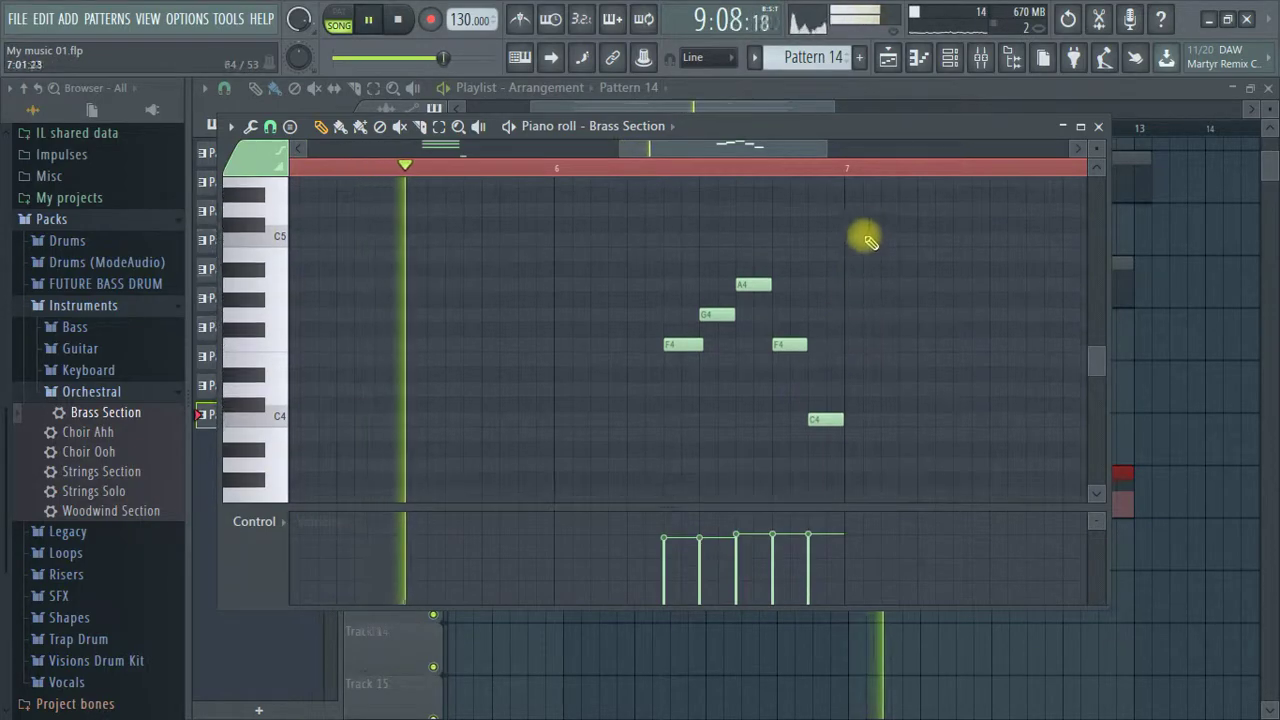
scroll(903, 171, up, 2)
scroll(899, 232, down, 1)
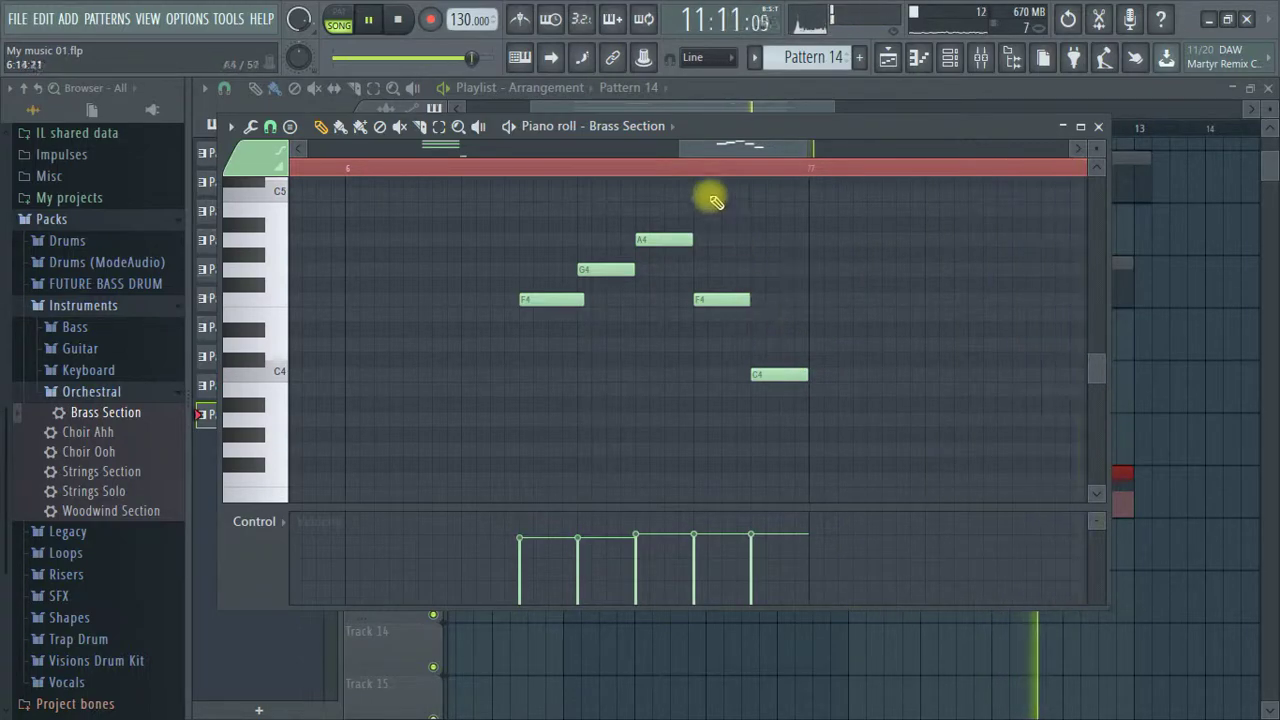
Double the run's final C4 with a two-step C3 note at 6:15 and play the passage from bar 9.
key(space)
scroll(780, 168, down, 1)
key(space)
scroll(772, 164, up, 2)
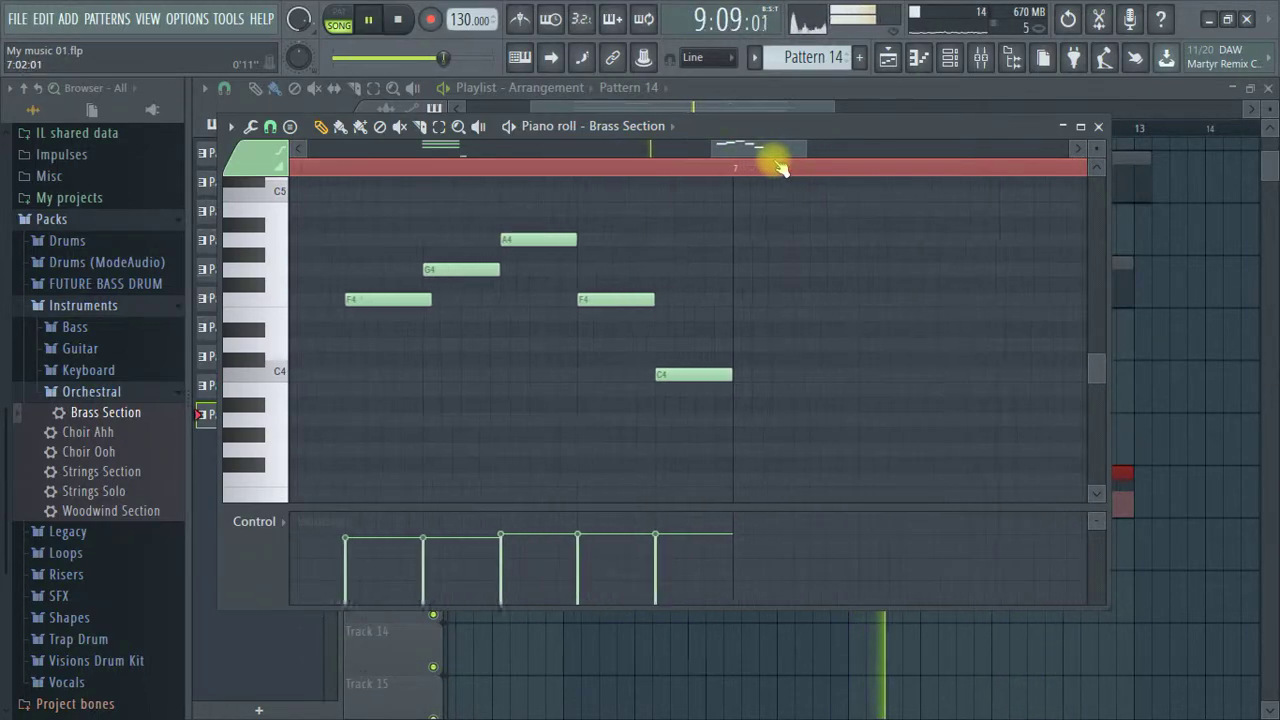
scroll(717, 308, down, 2)
scroll(697, 287, down, 3)
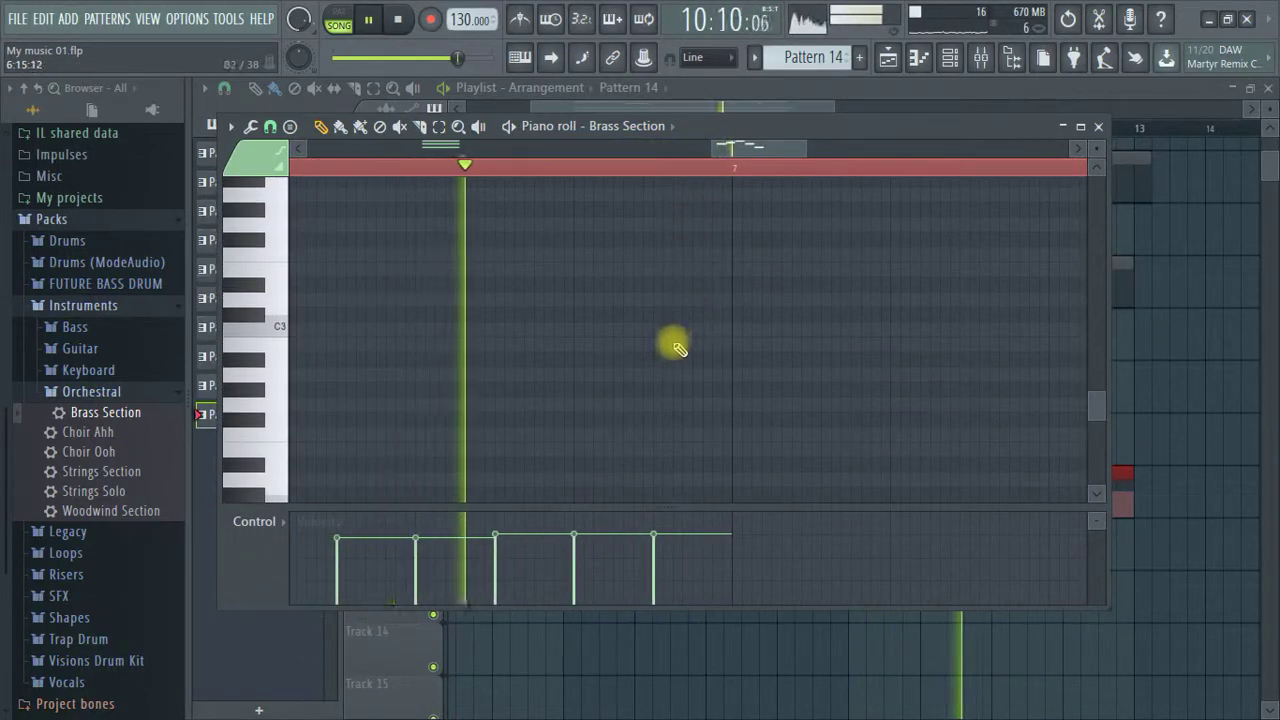
key(space)
scroll(685, 330, up, 2)
scroll(694, 335, down, 1)
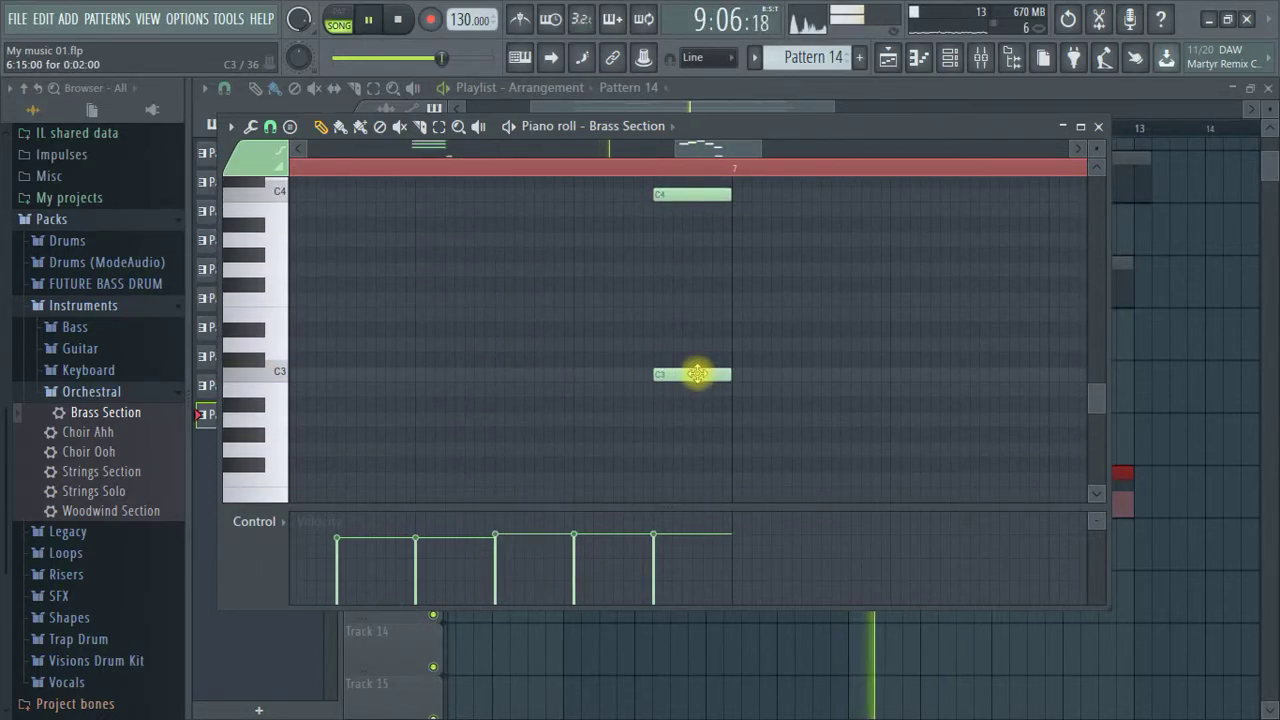
scroll(680, 170, down, 2)
scroll(807, 249, up, 3)
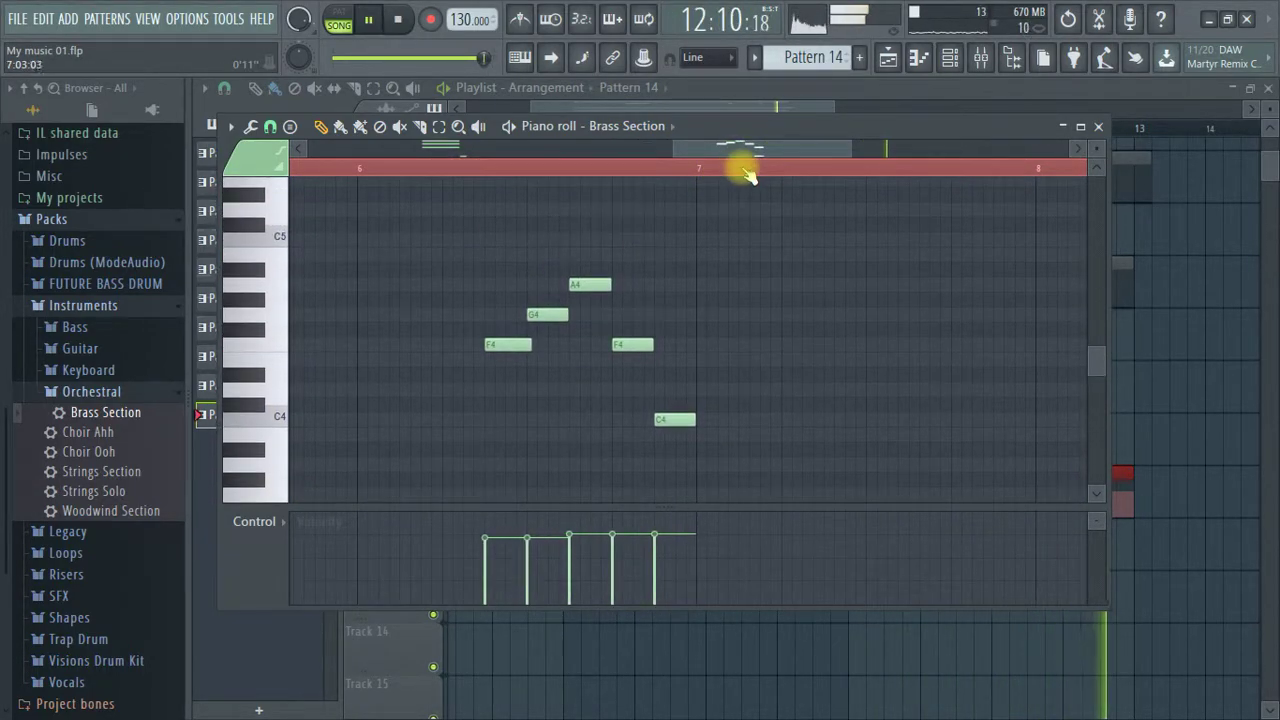
Lengthen the brass run's closing C4 and C3 to six steps each and lower the C3's velocity.
scroll(737, 177, up, 2)
scroll(763, 277, up, 1)
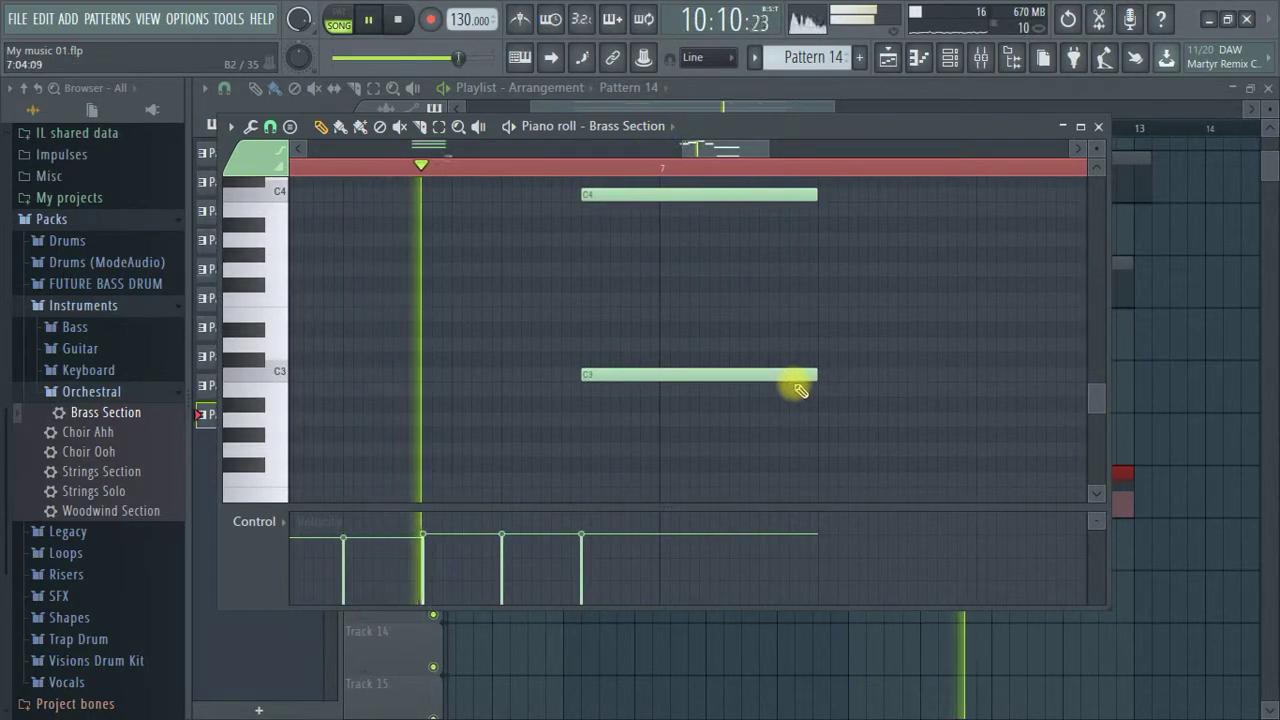
key(space)
double_click(761, 377)
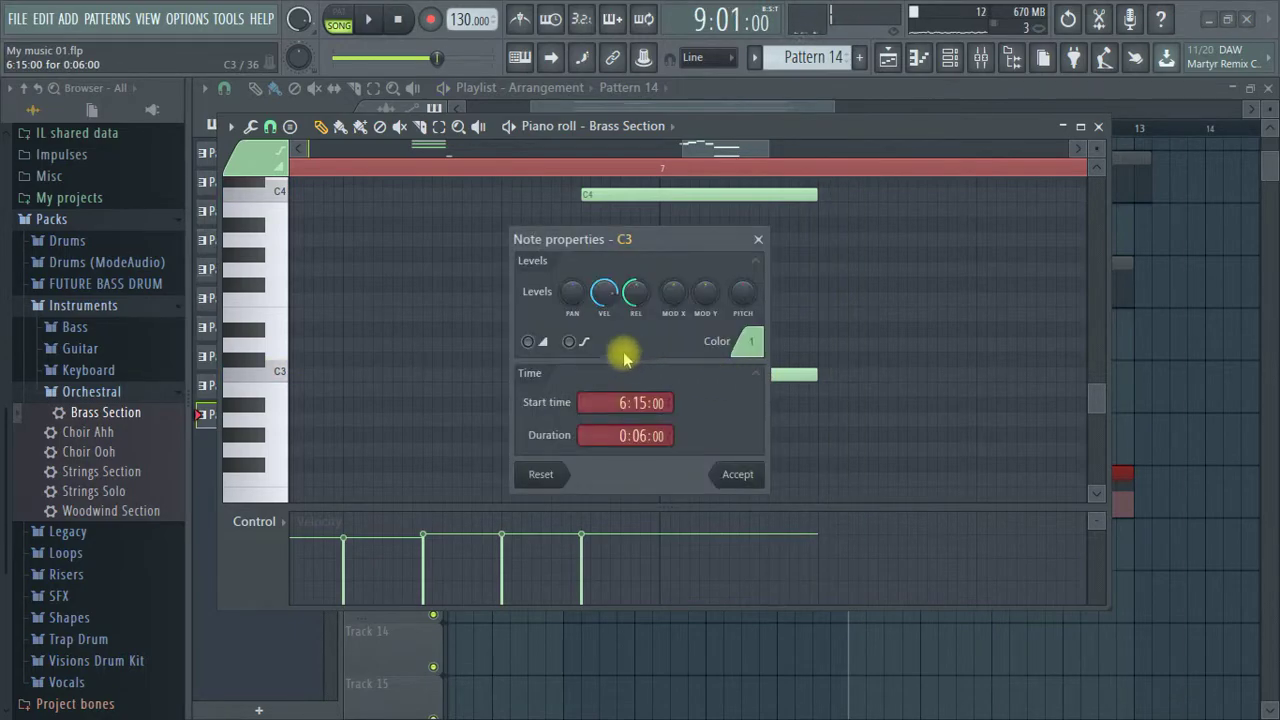
click(737, 474)
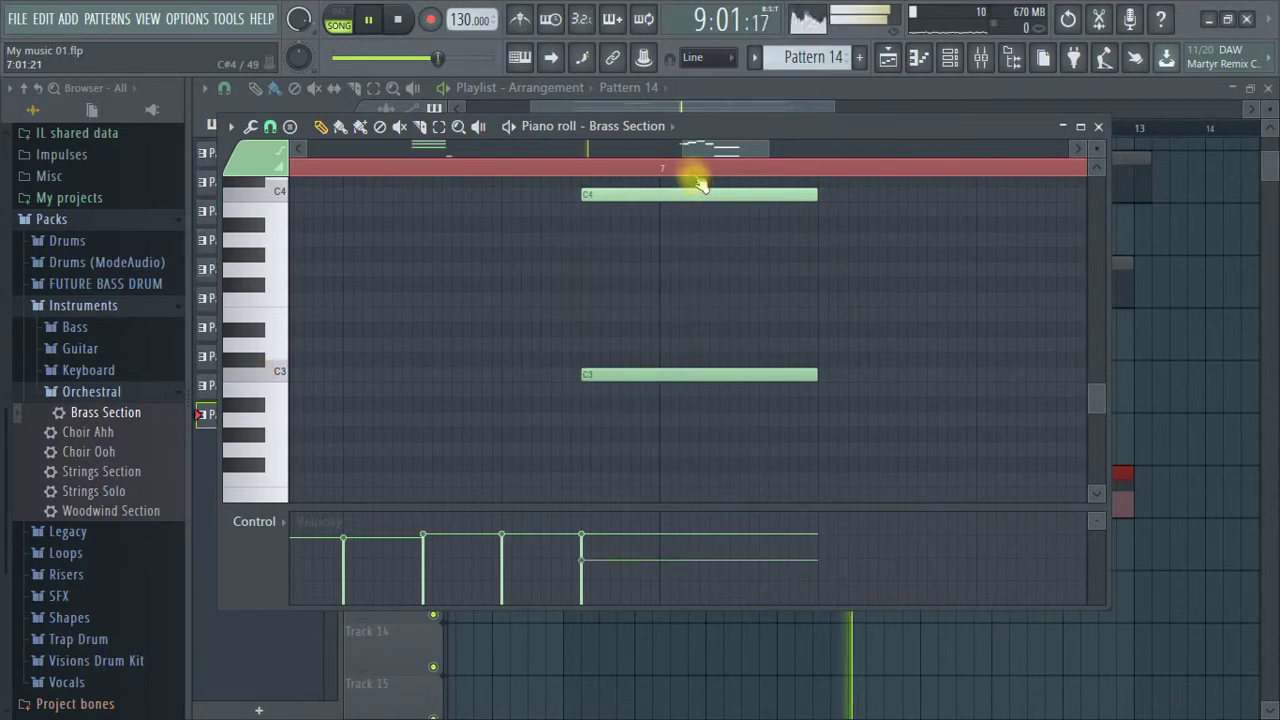
Lower the velocity of the closing C4 and reduce the velocities of the run's G4, A4 and second F4.
scroll(696, 172, down, 4)
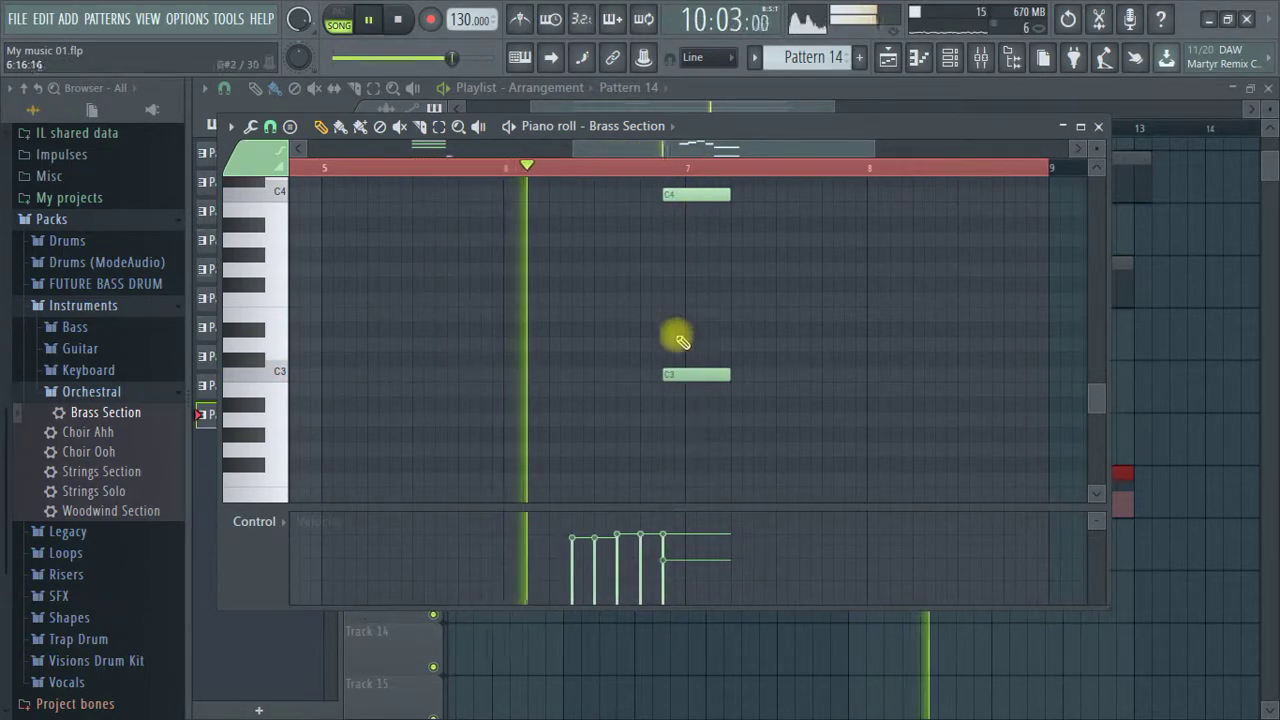
double_click(682, 195)
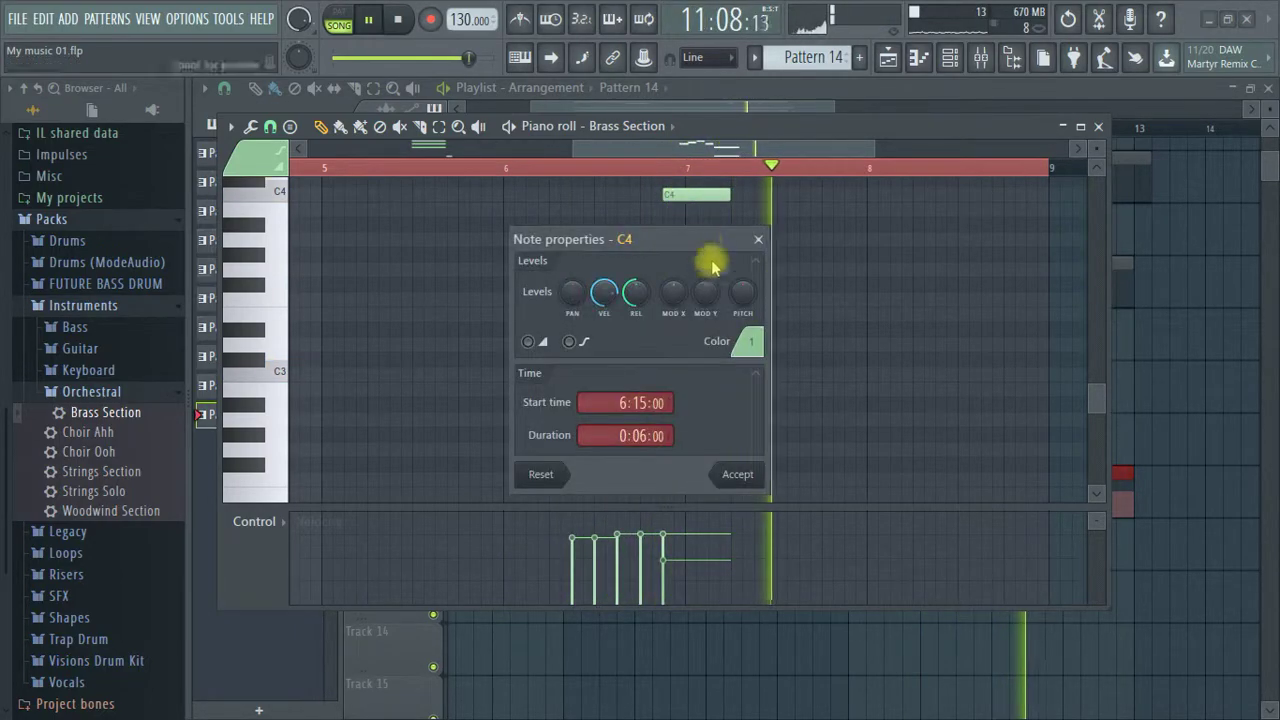
click(736, 476)
scroll(612, 165, up, 4)
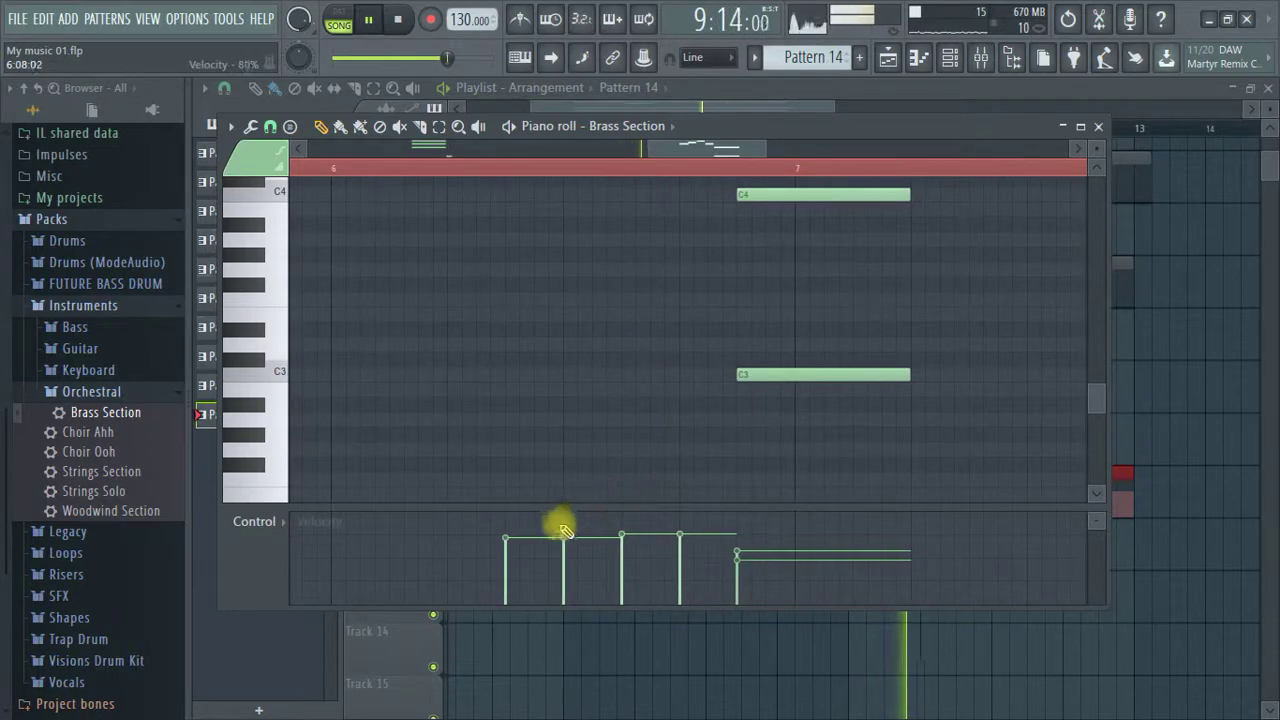
key(space)
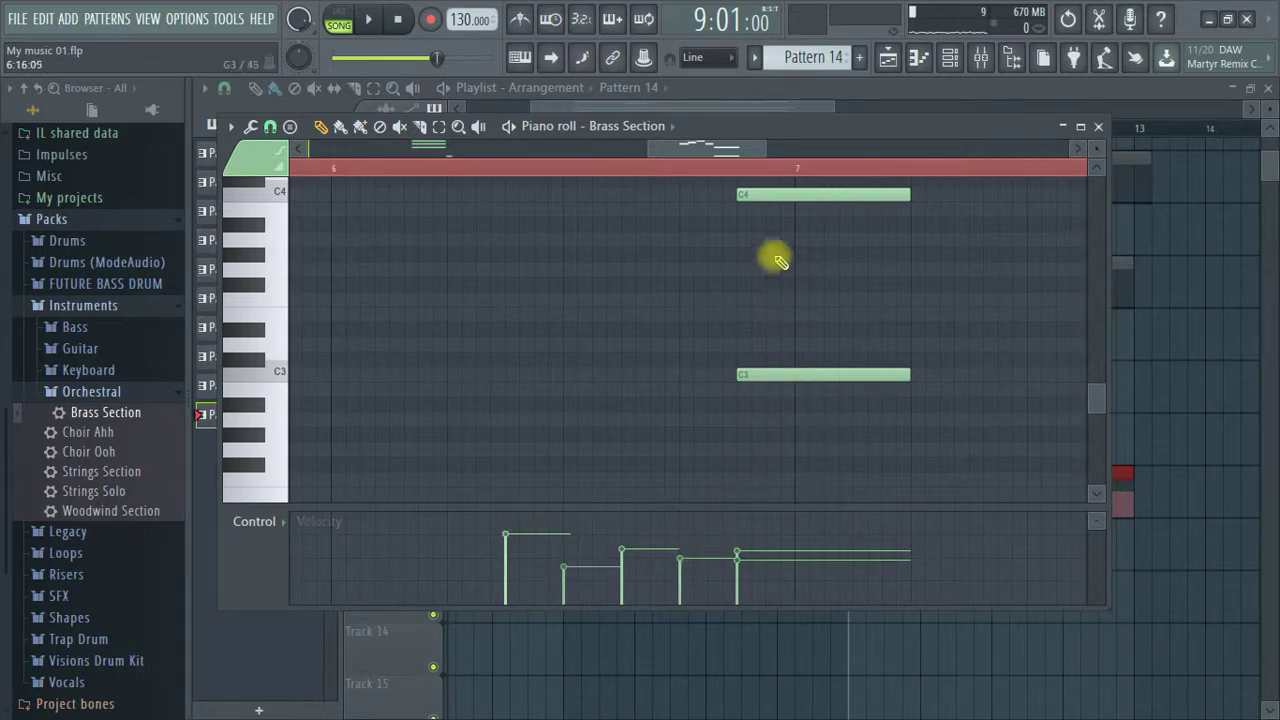
Set the closing C4's velocity to about 67% and rebalance the run with a softer first F4 and the strongest accent on G4.
double_click(767, 197)
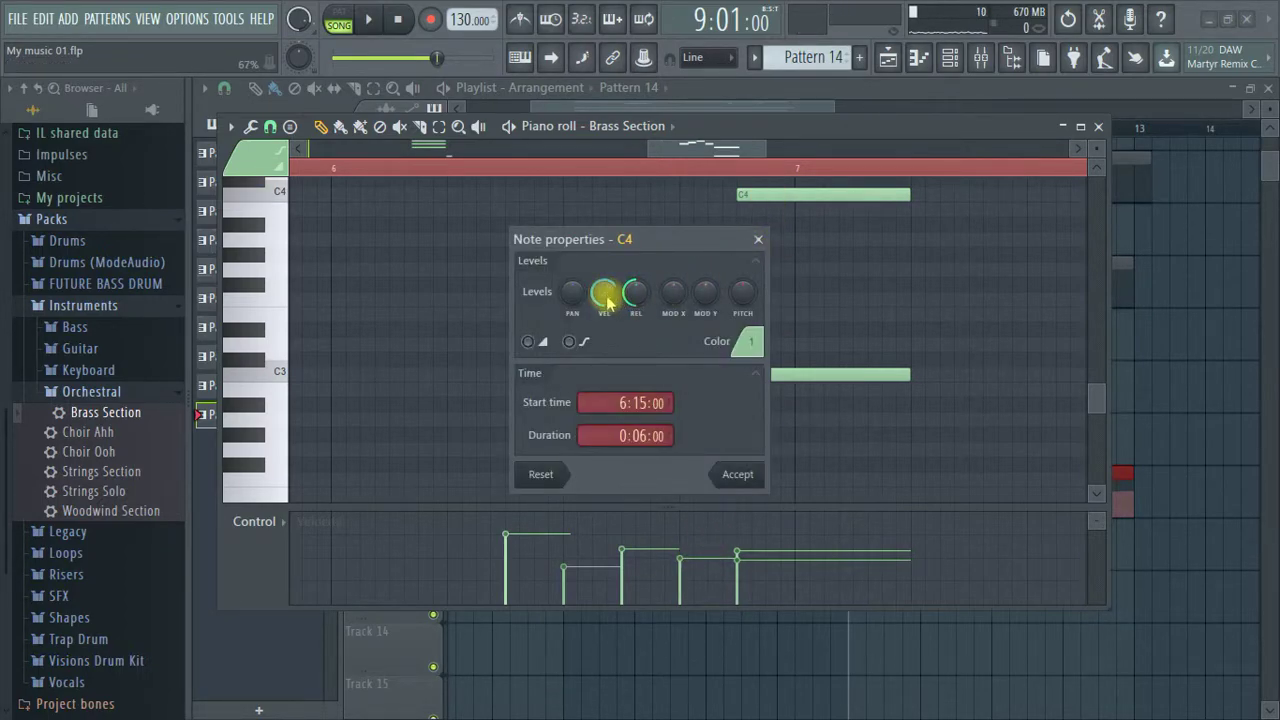
click(735, 480)
key(space)
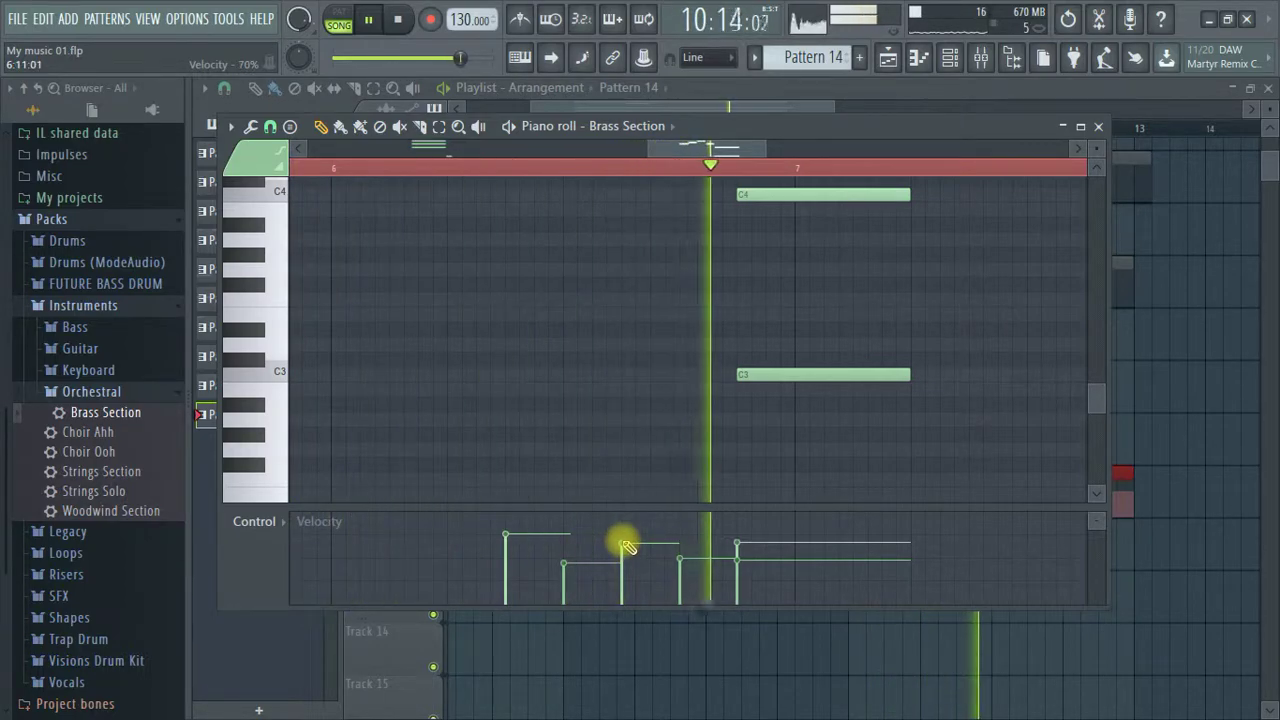
drag(590, 565, 571, 554)
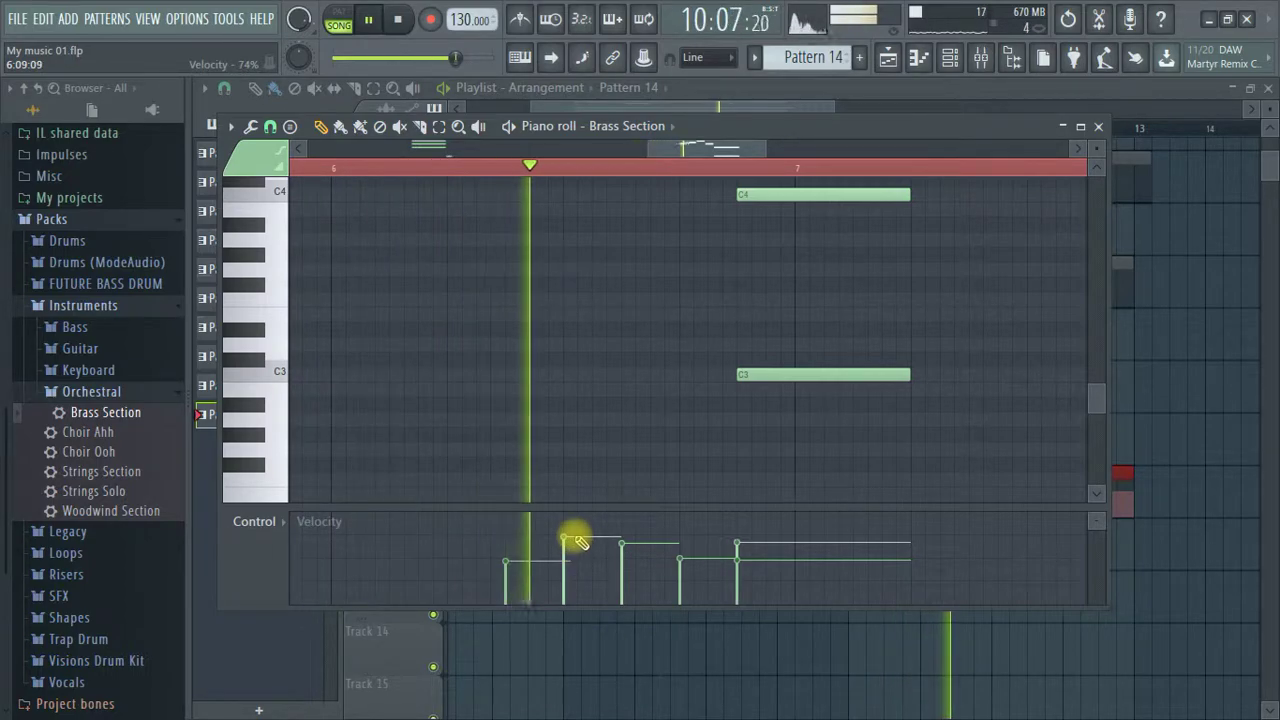
drag(557, 543, 535, 558)
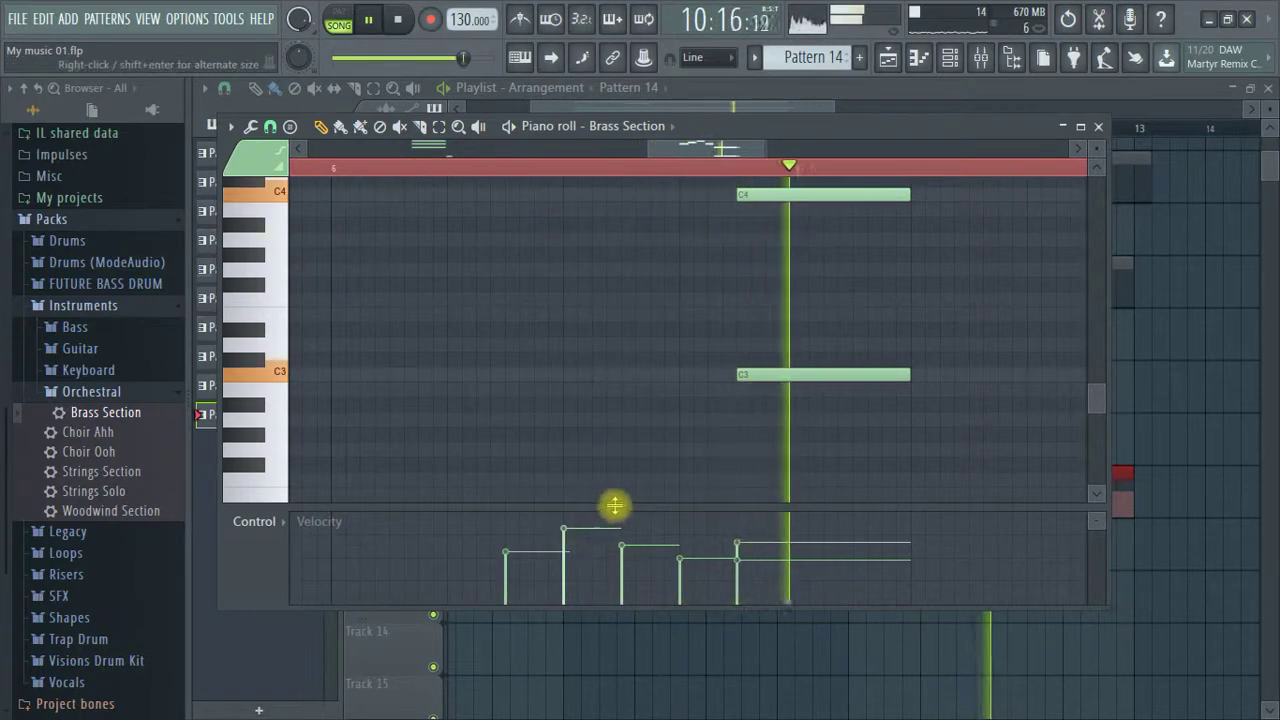
Start playback at 6:04, just before the brass run, and show the channel volume automation beneath the notes.
drag(520, 171, 480, 175)
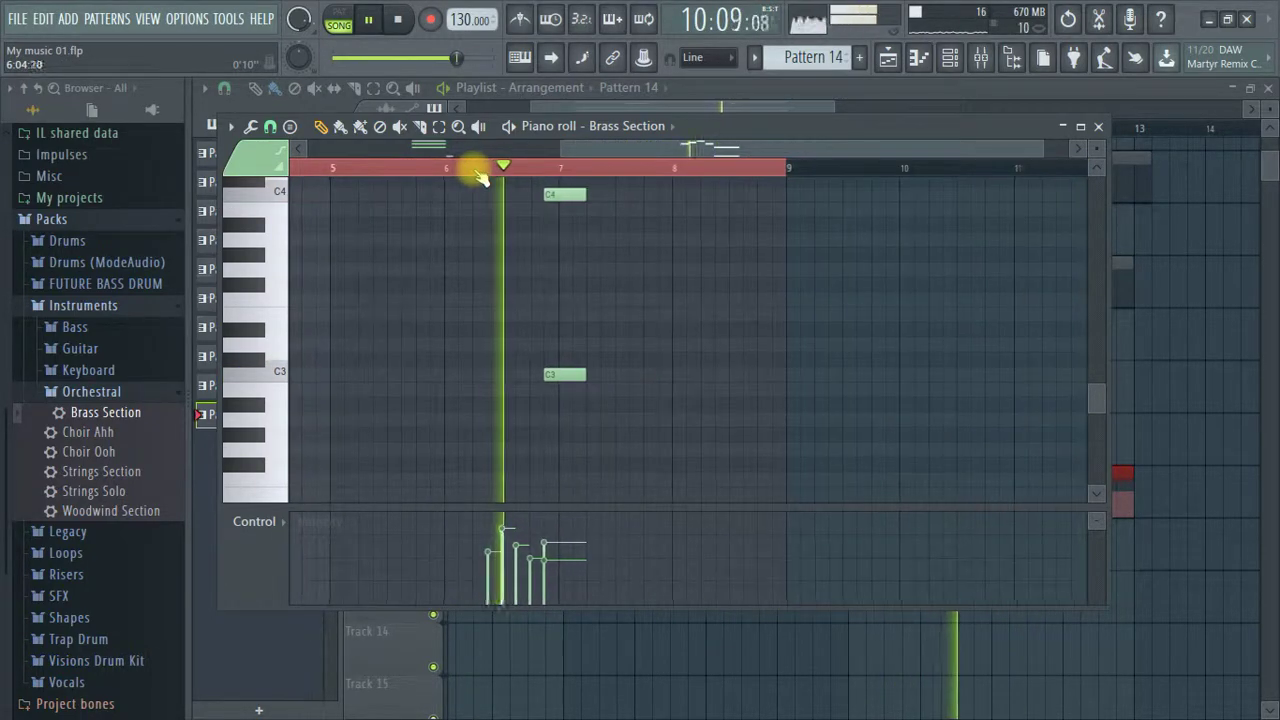
key(space)
key(space)
click(283, 521)
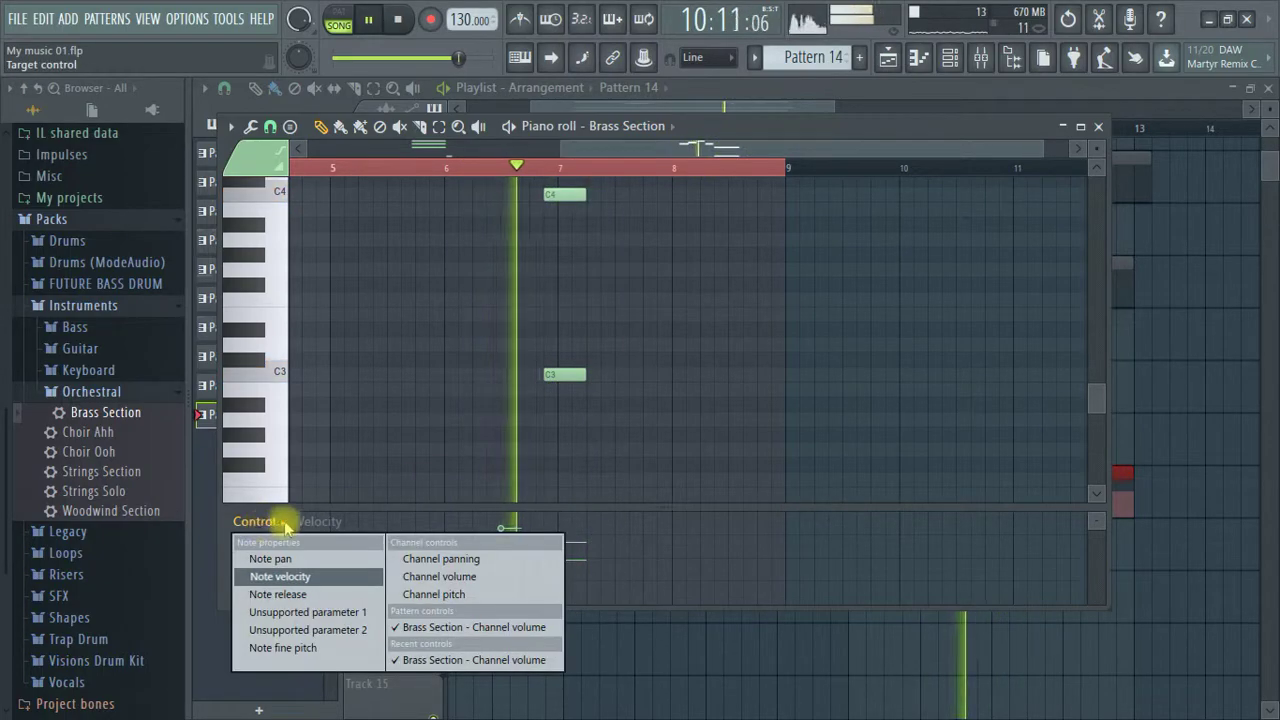
click(473, 577)
drag(471, 171, 583, 332)
scroll(583, 332, up, 6)
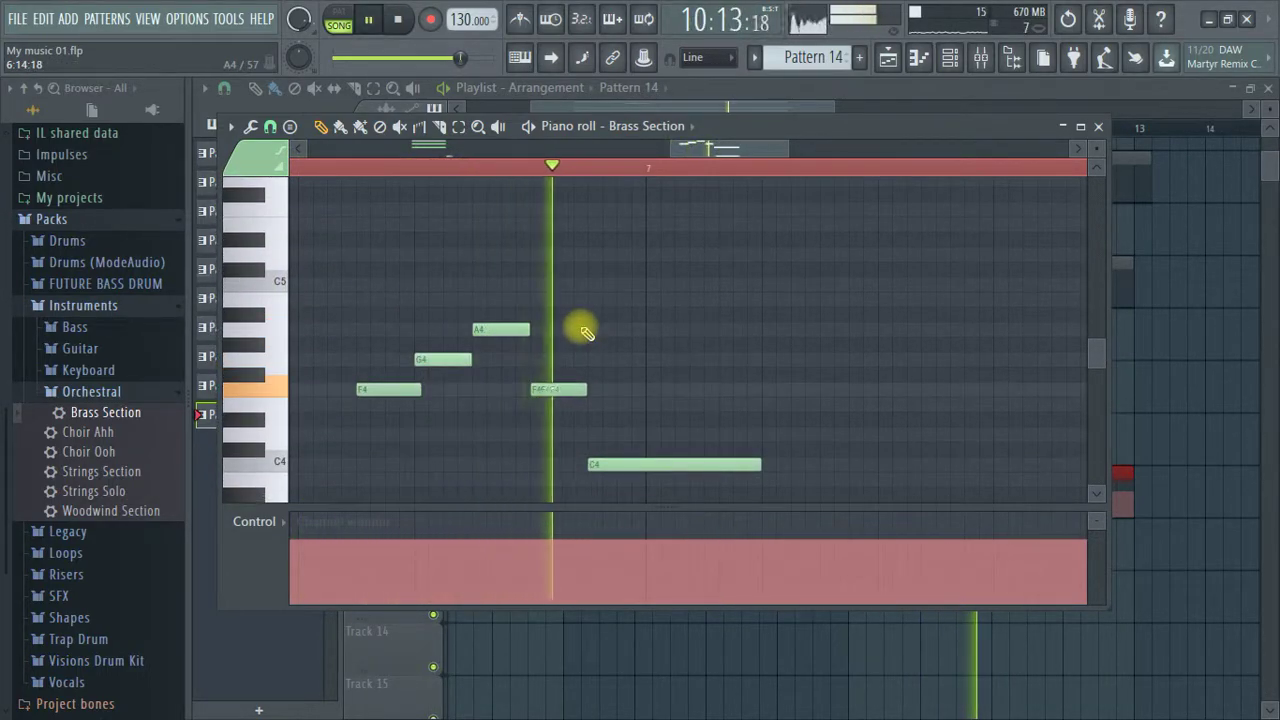
Draw a channel volume curve that swells on each run note, dips at the closing C4 and rises through its length.
key(space)
mouse_move(344, 575)
mouse_down()
mouse_move(394, 534)
mouse_move(510, 515)
mouse_move(535, 553)
mouse_move(568, 547)
mouse_move(596, 568)
mouse_up()
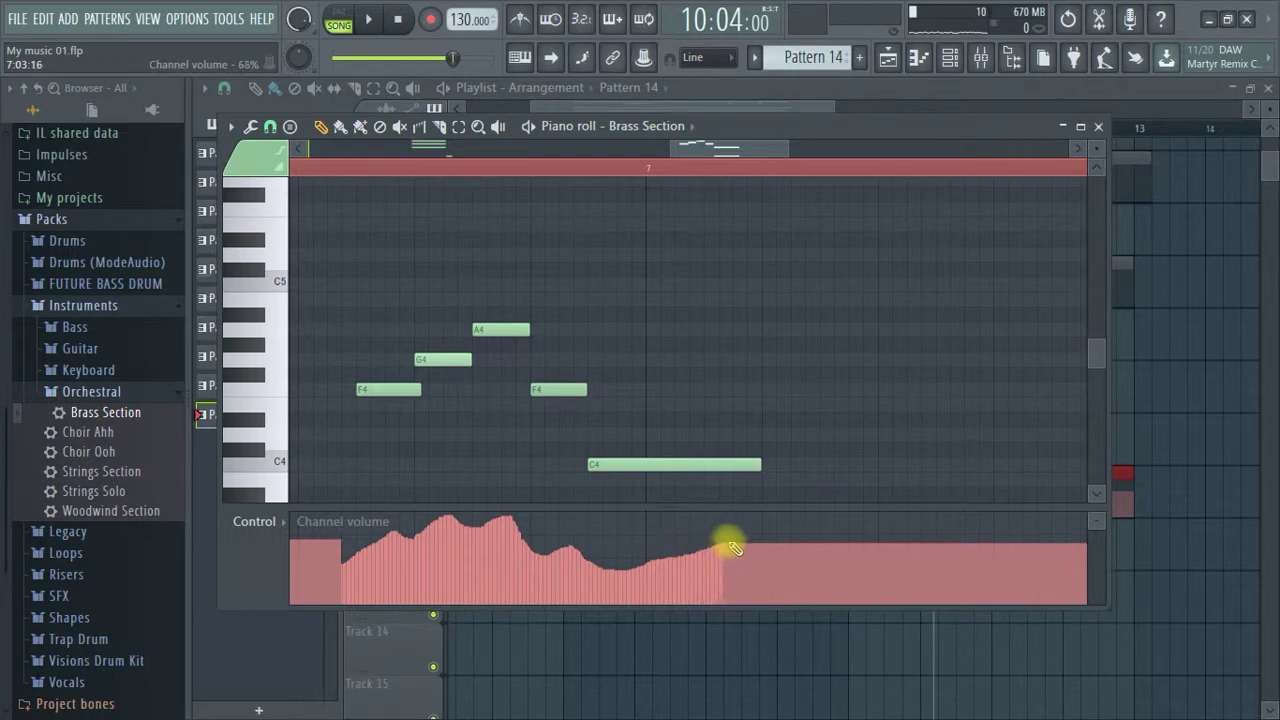
key(space)
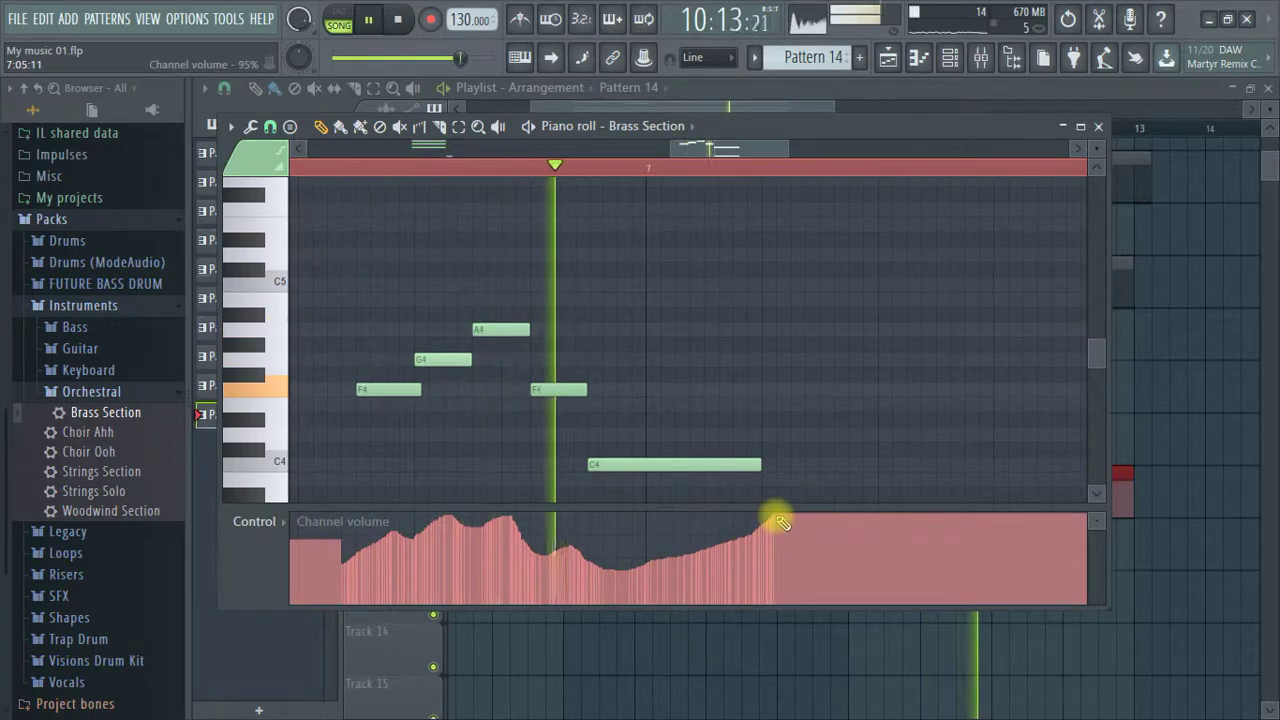
key(space)
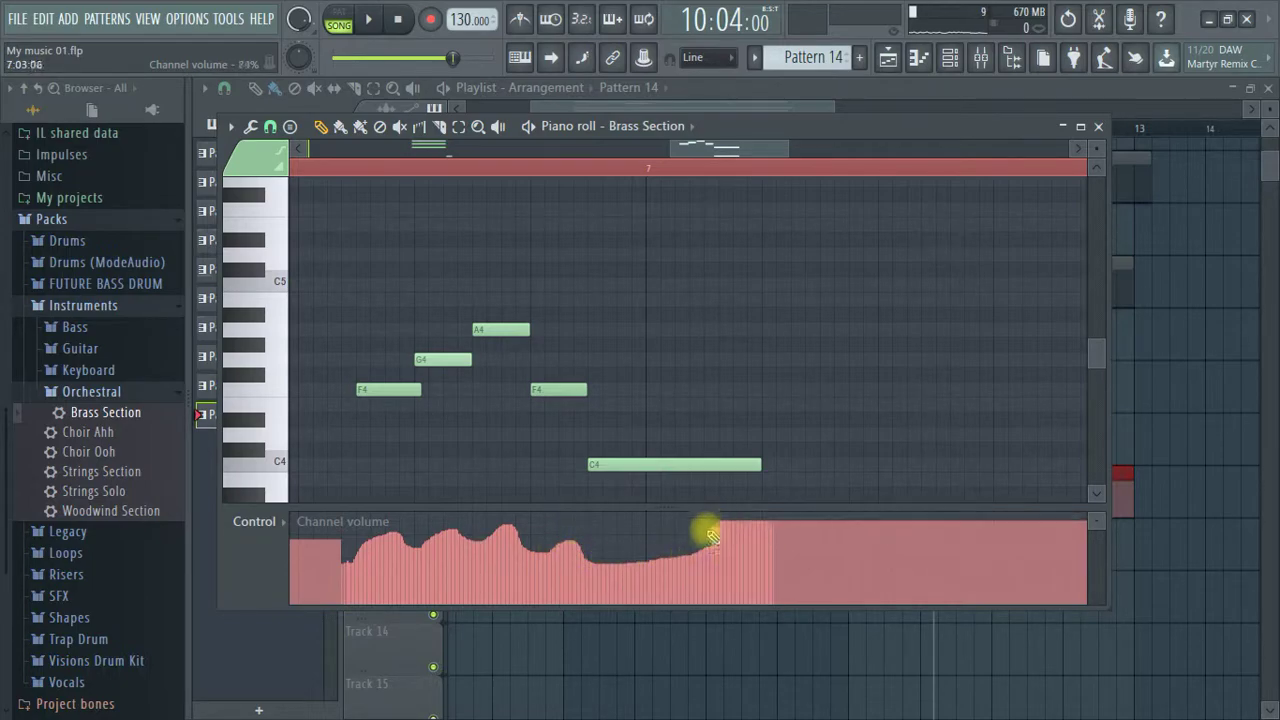
key(space)
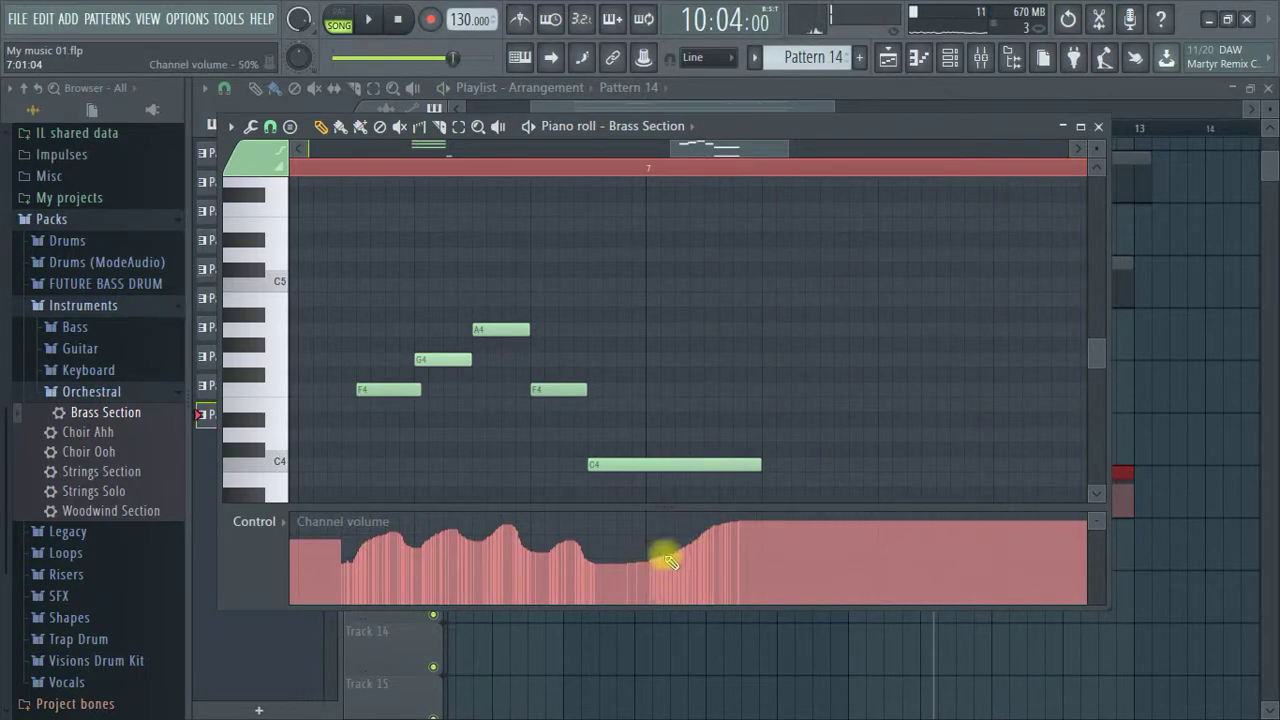
Shorten the run's first F4 at 6:07 to one step and play the run to check it.
key(space)
scroll(455, 378, up, 3)
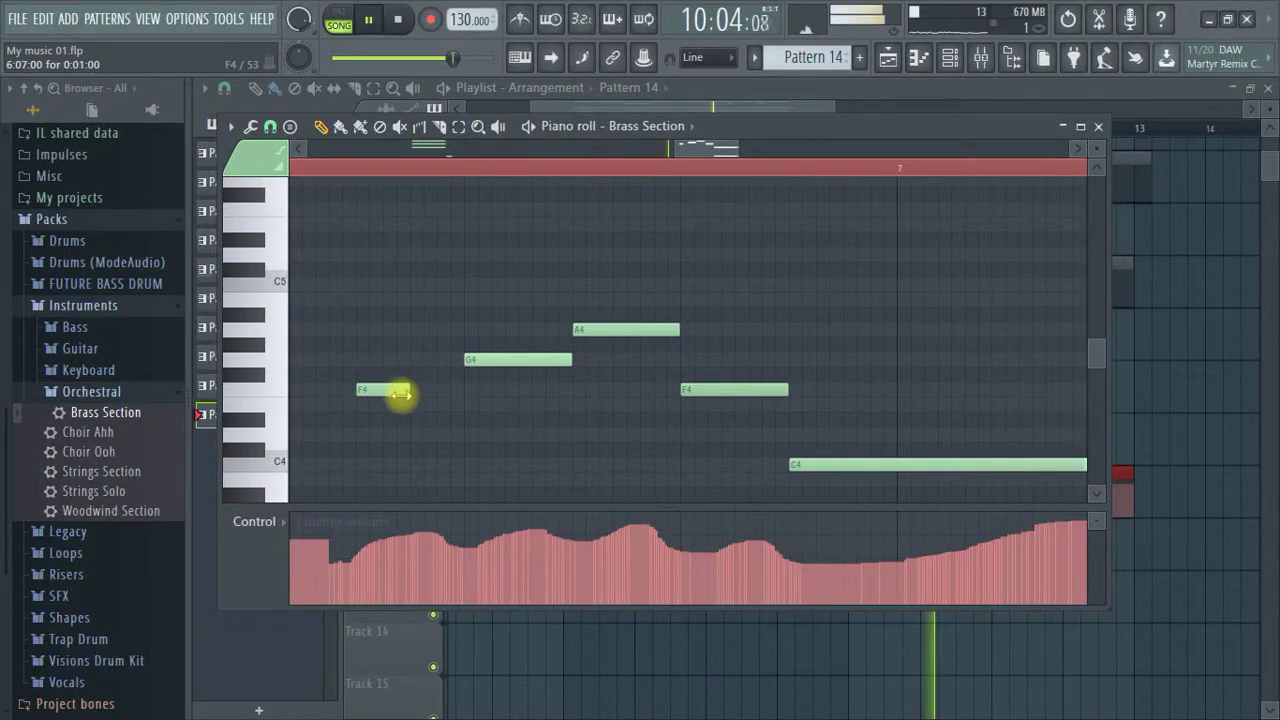
key(space)
key(space)
key(space)
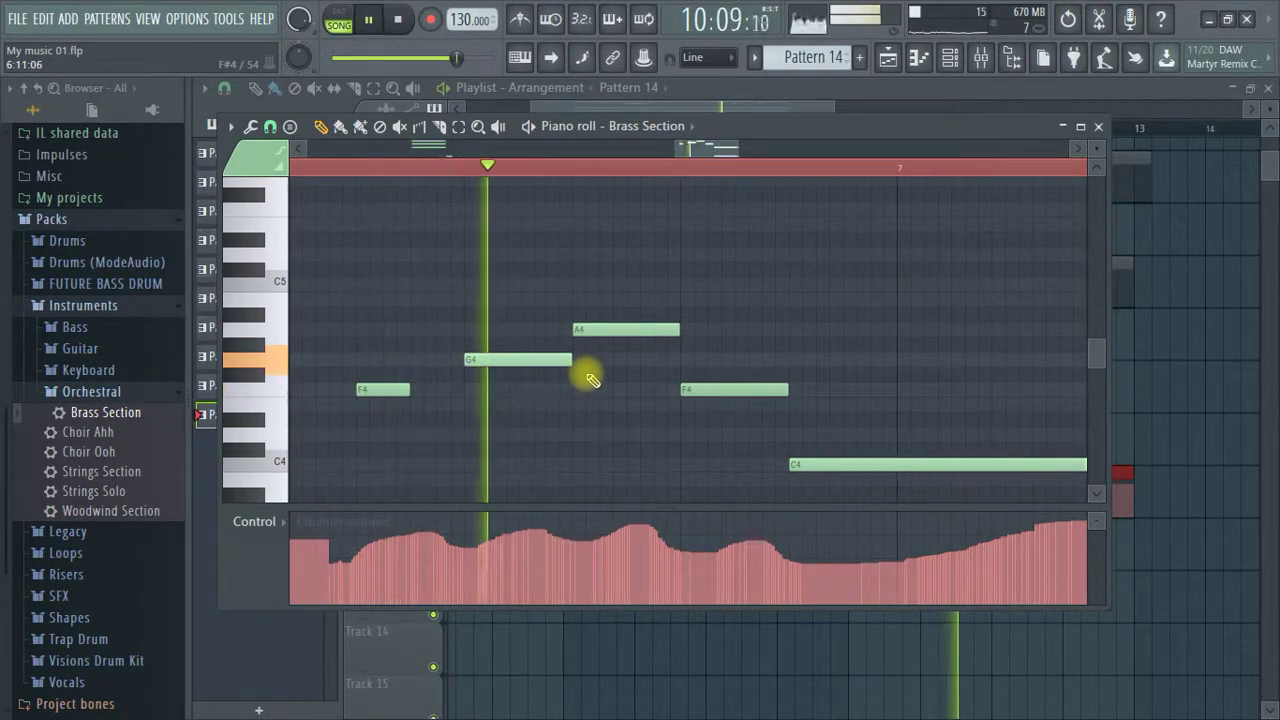
Try shortening the run's second F4 at 6:13, then restore it to two steps.
key(space)
key(space)
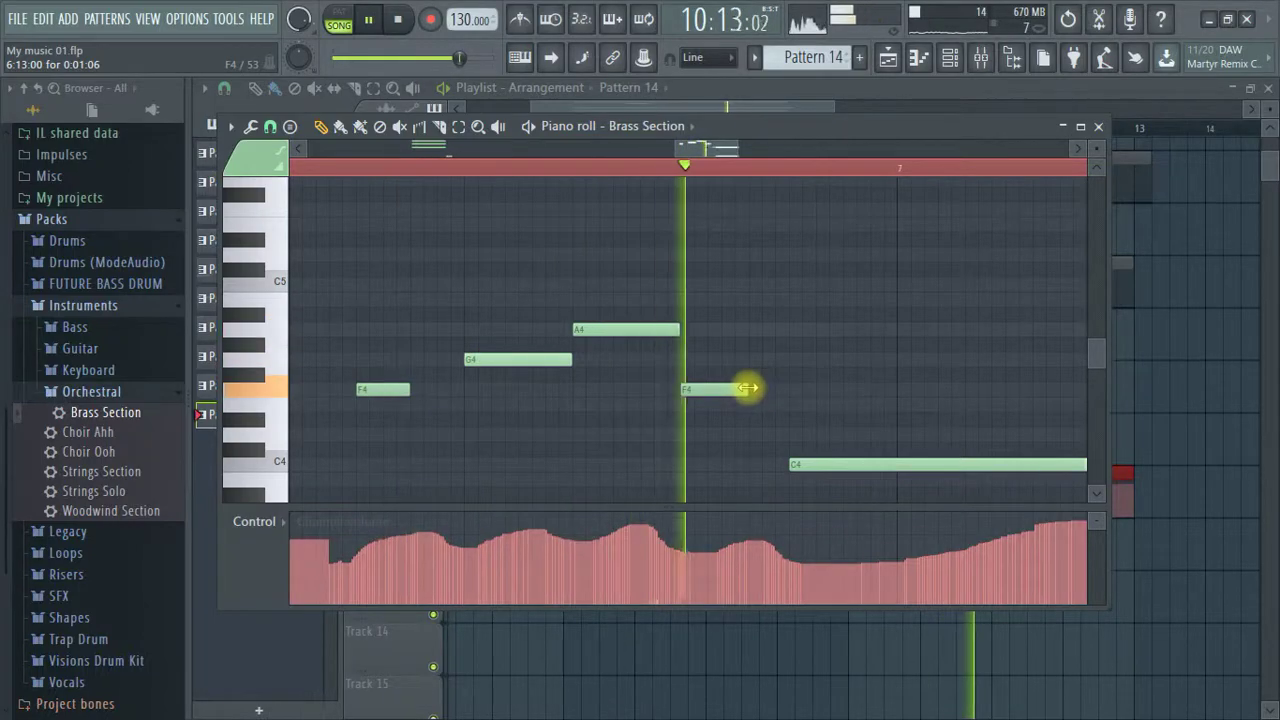
drag(746, 388, 767, 389)
key(space)
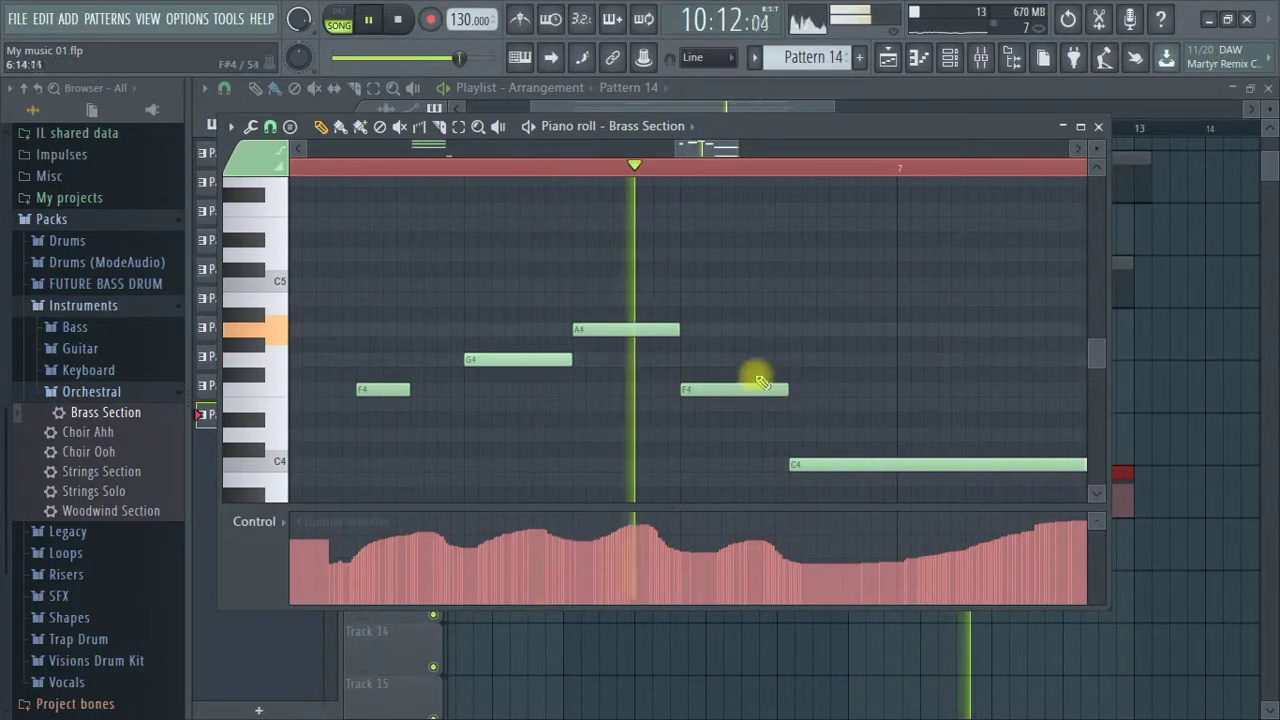
Double the opening F4 an octave lower with a one-step F3 at 6:07 and play the run.
key(space)
scroll(594, 165, down, 4)
scroll(557, 209, down, 2)
scroll(556, 176, up, 4)
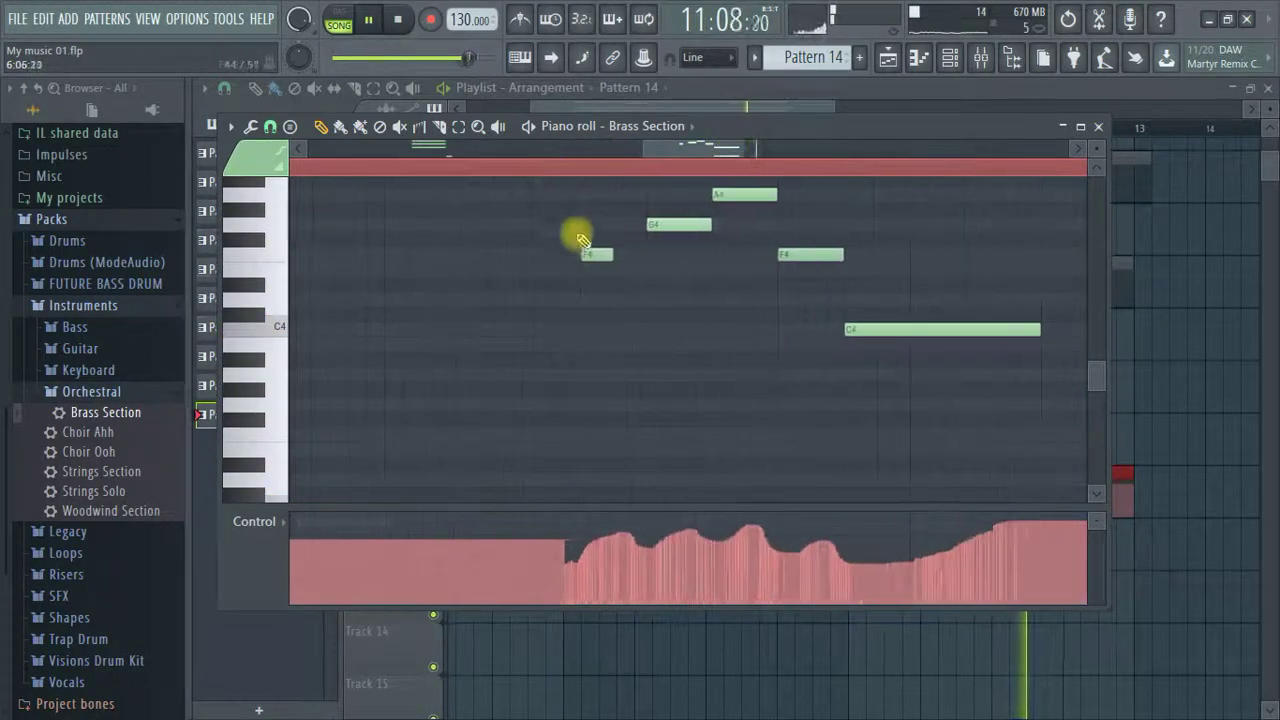
key(space)
scroll(623, 289, up, 3)
scroll(636, 298, down, 3)
scroll(636, 298, down, 3)
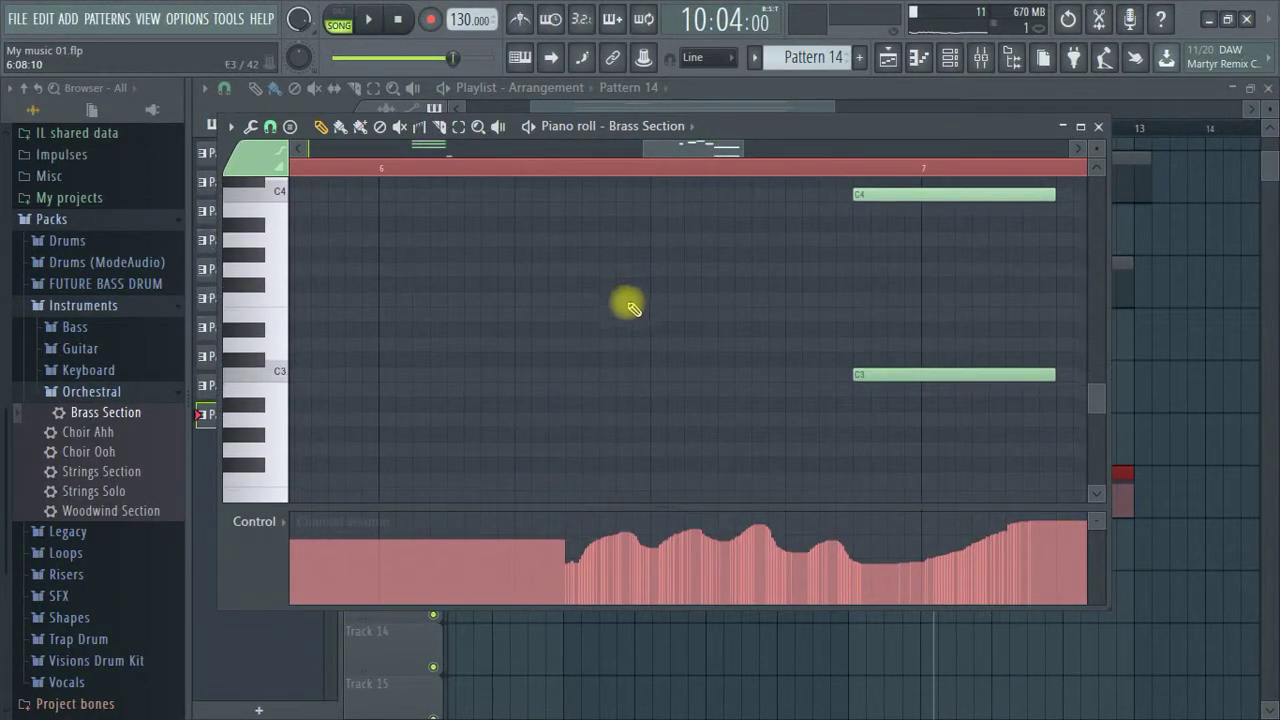
key(space)
key(space)
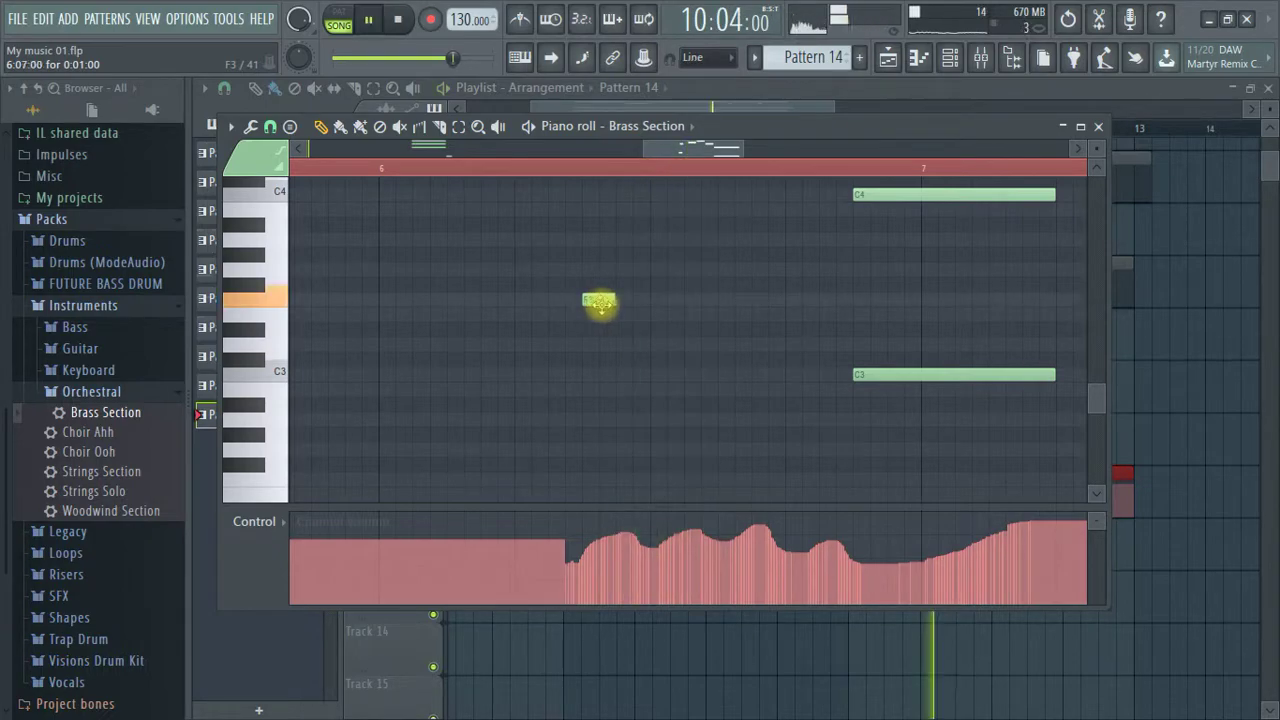
scroll(620, 318, up, 2)
scroll(640, 330, up, 2)
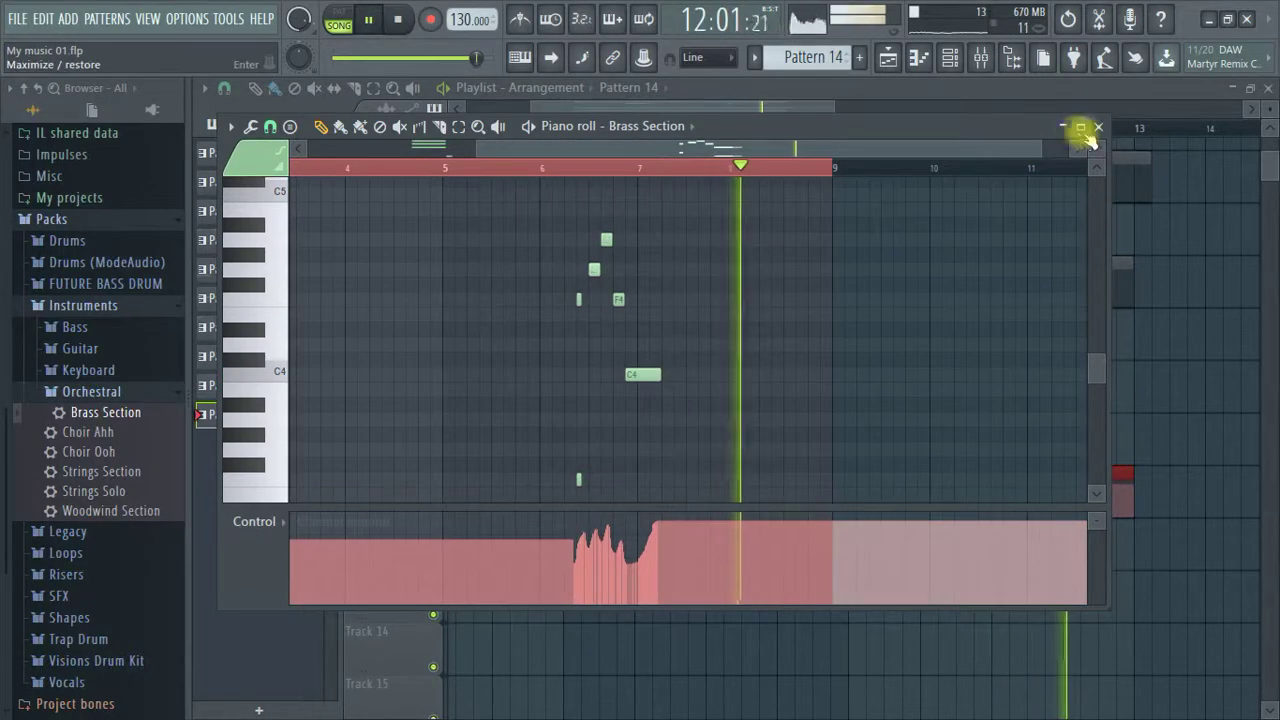
Close the Brass Section piano roll and play the arrangement from bar 5.
click(1098, 126)
scroll(694, 129, down, 5)
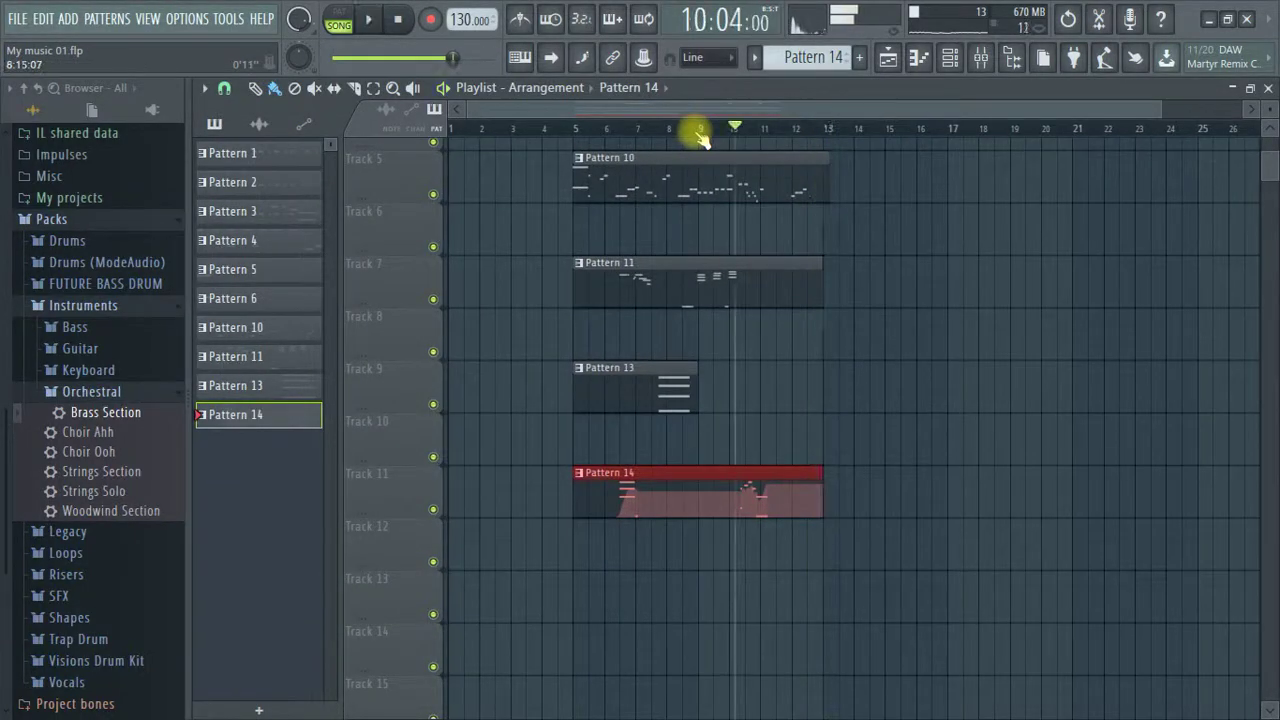
click(563, 129)
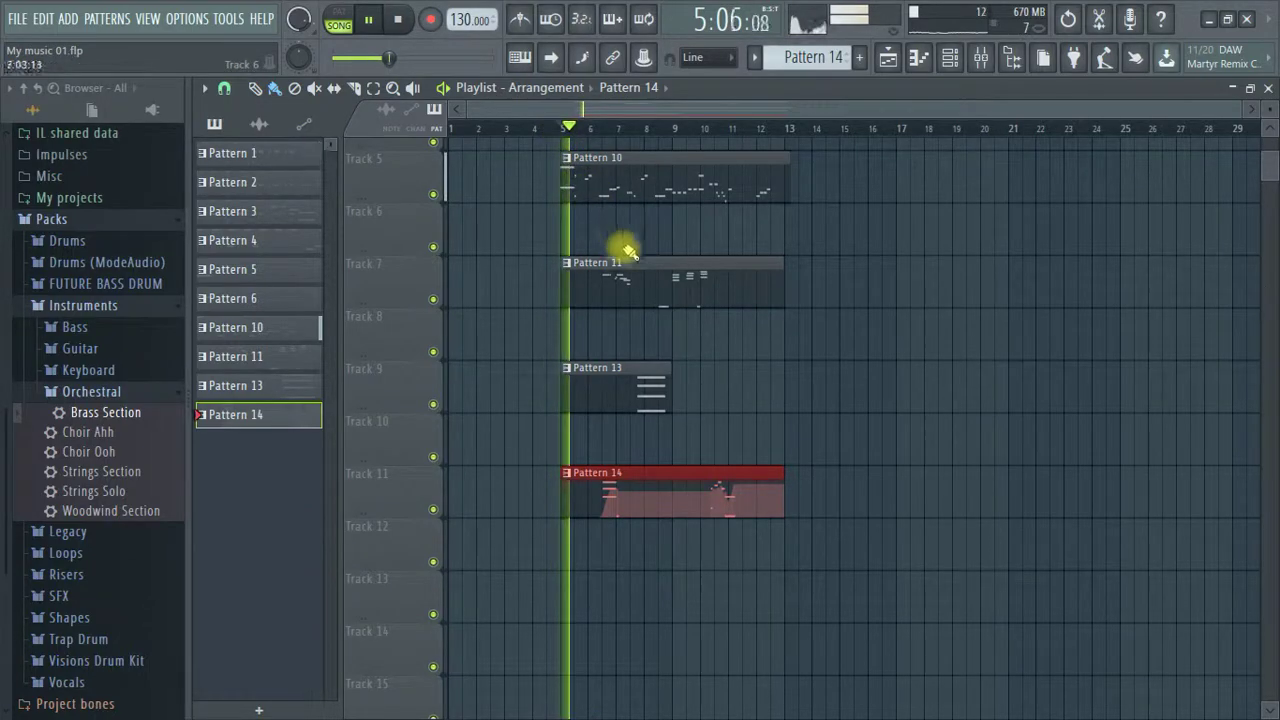
Collapse the Orchestral and Instruments folders in the browser and slightly reduce the playlist's track height.
click(110, 391)
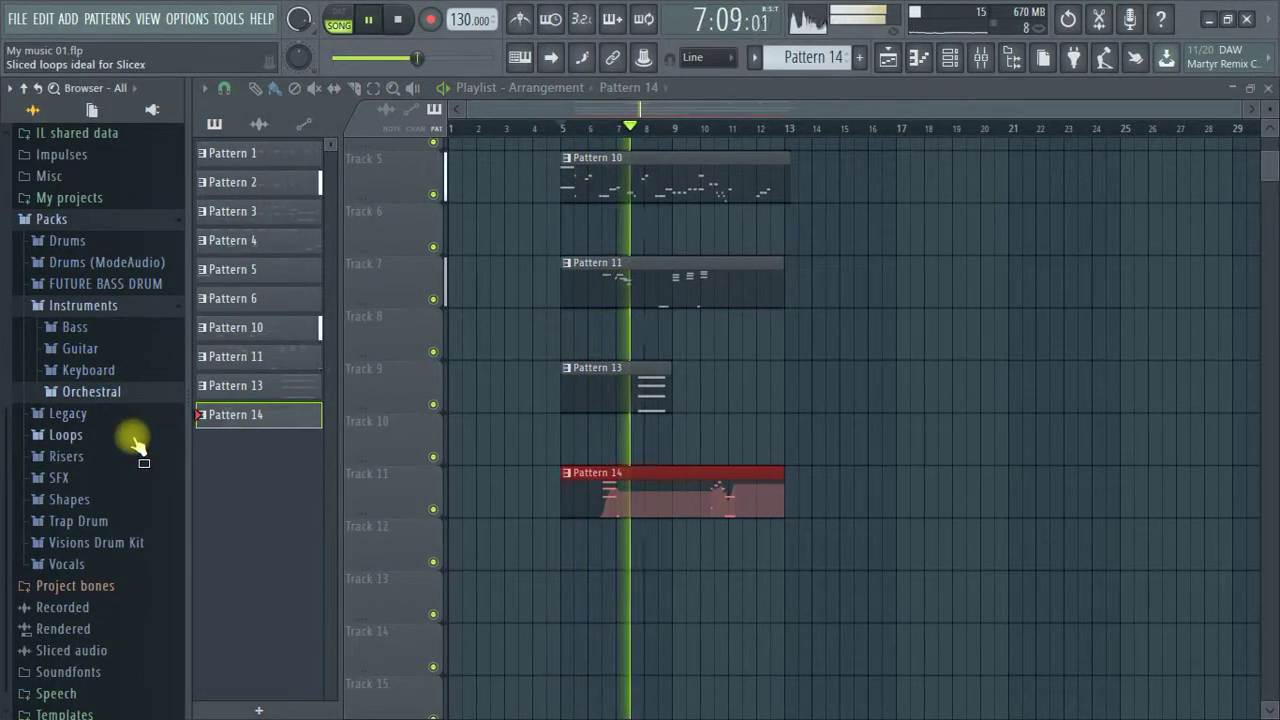
click(84, 306)
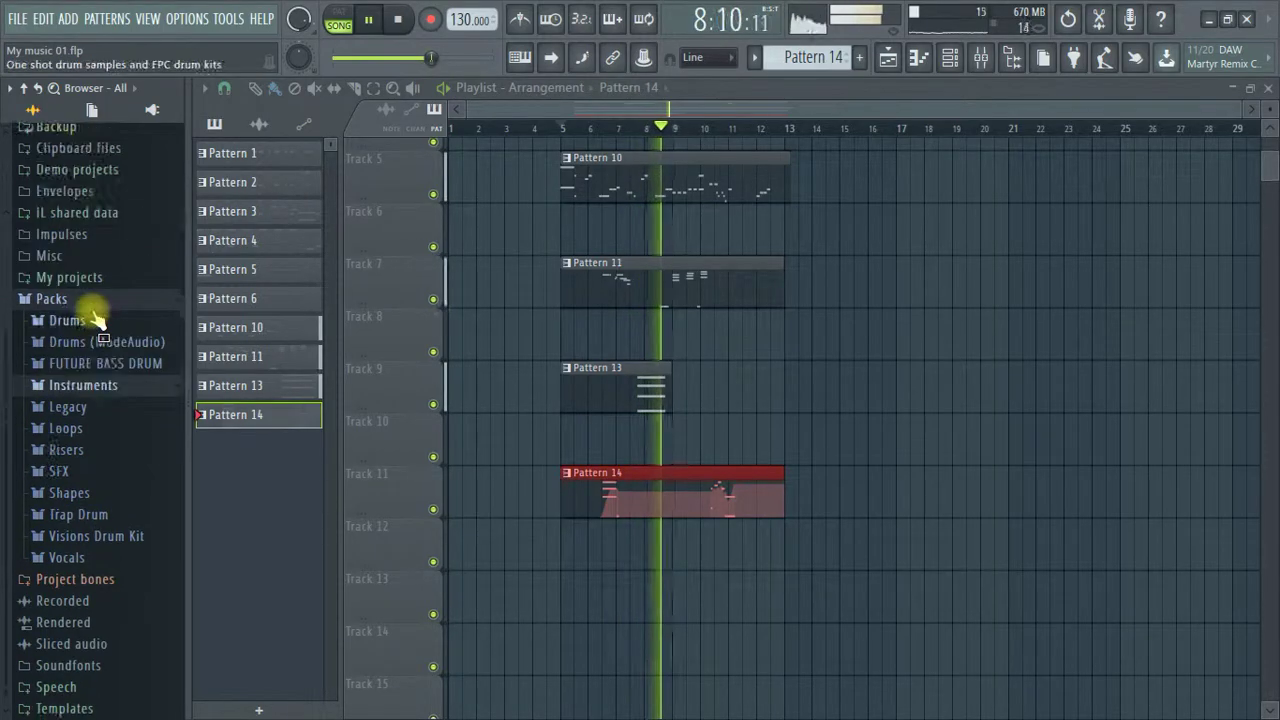
scroll(810, 350, up, 4)
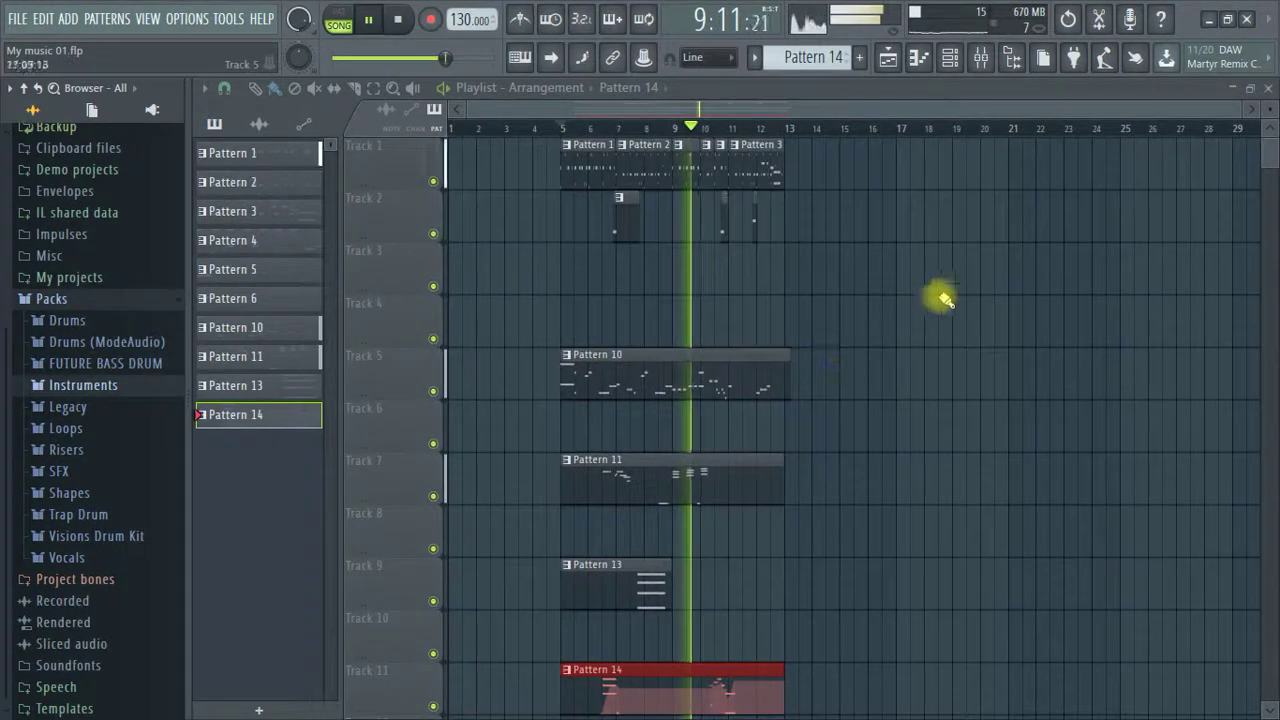
drag(1268, 110, 1264, 116)
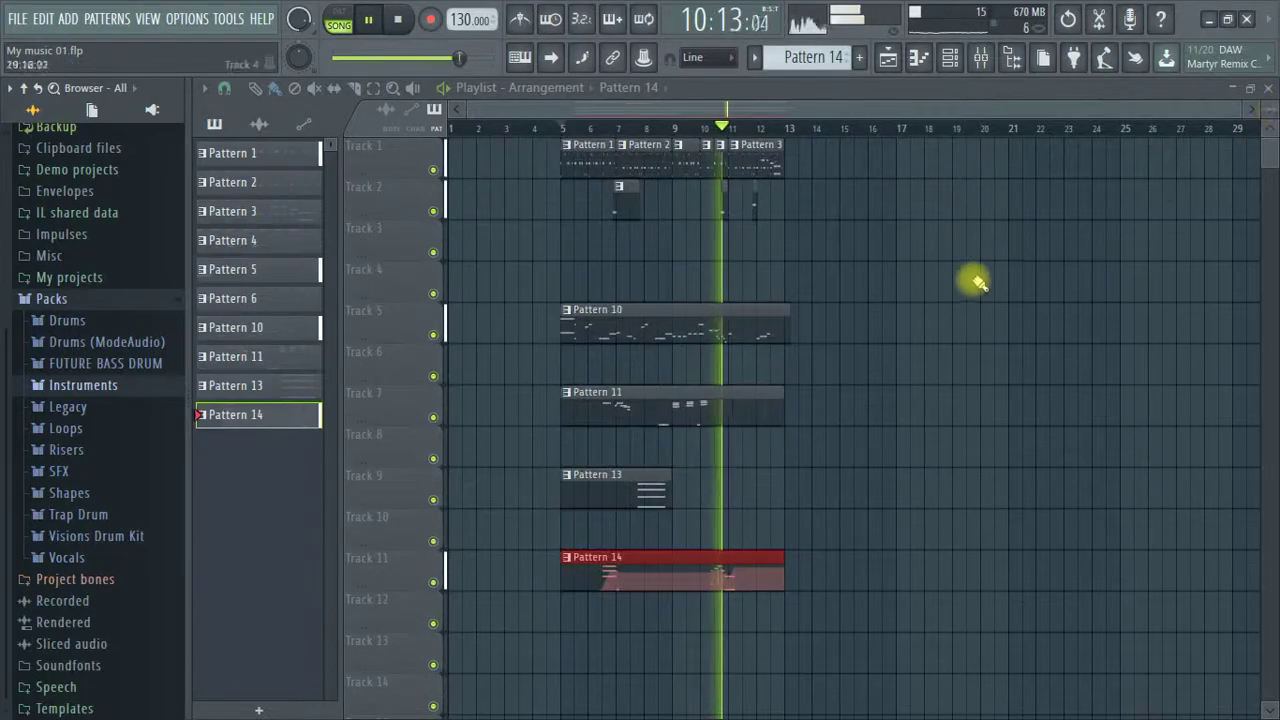
Return the playback position to bar 5 and save the project.
scroll(568, 130, up, 4)
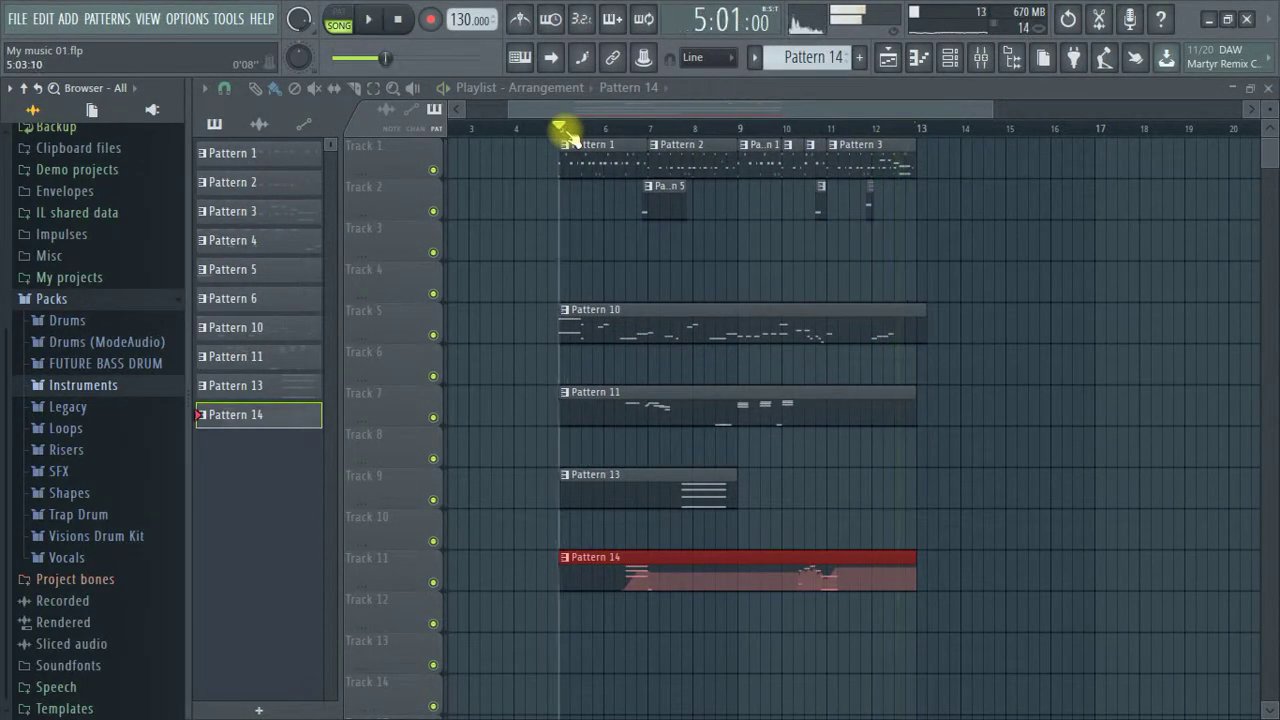
click(18, 19)
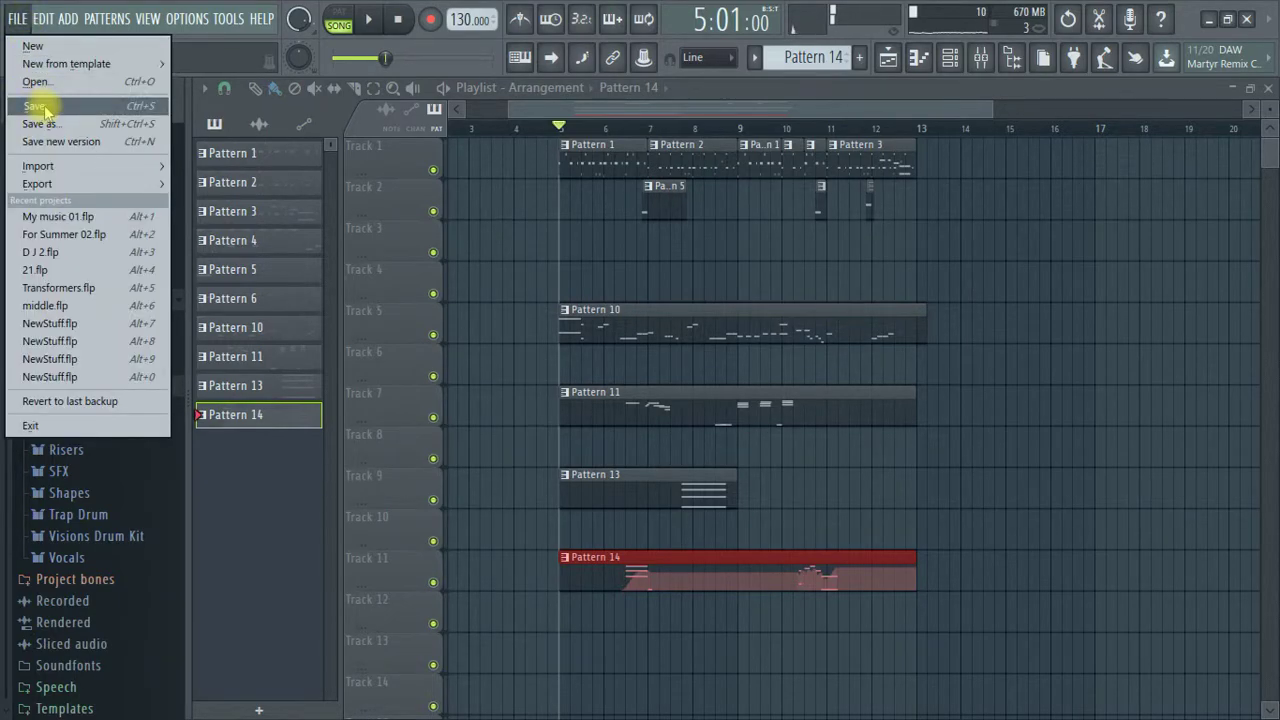
click(45, 107)
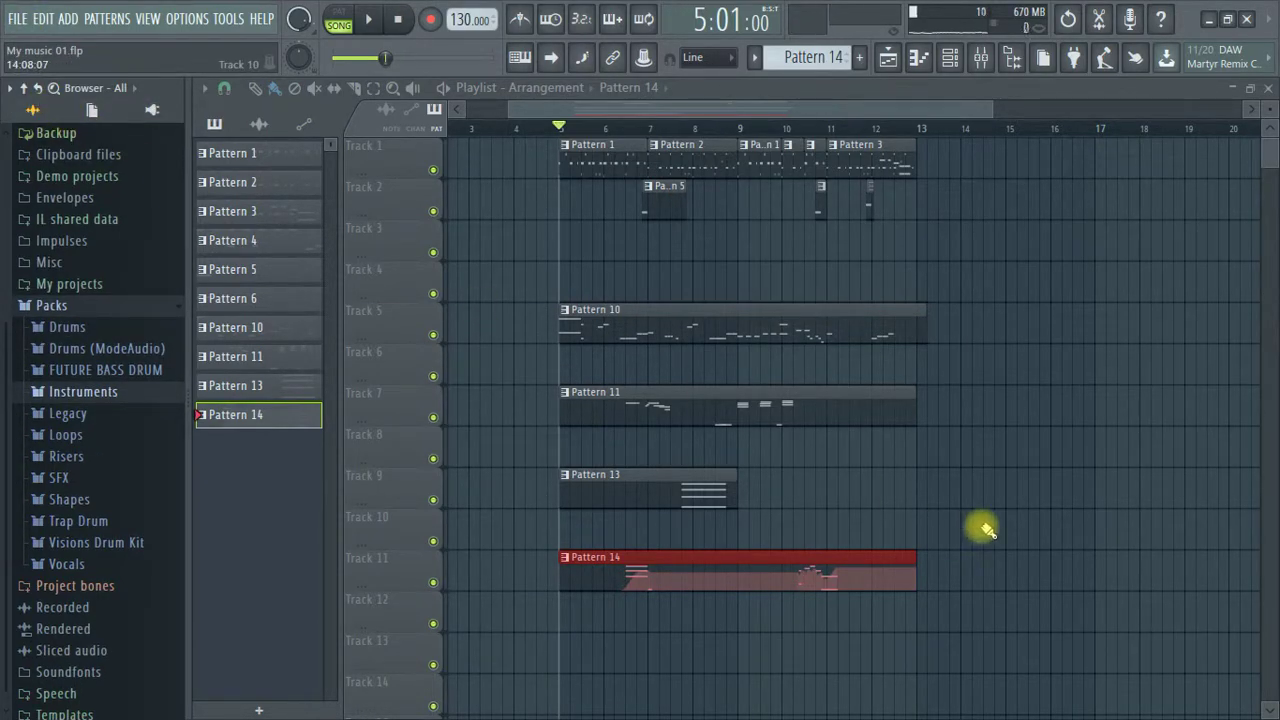